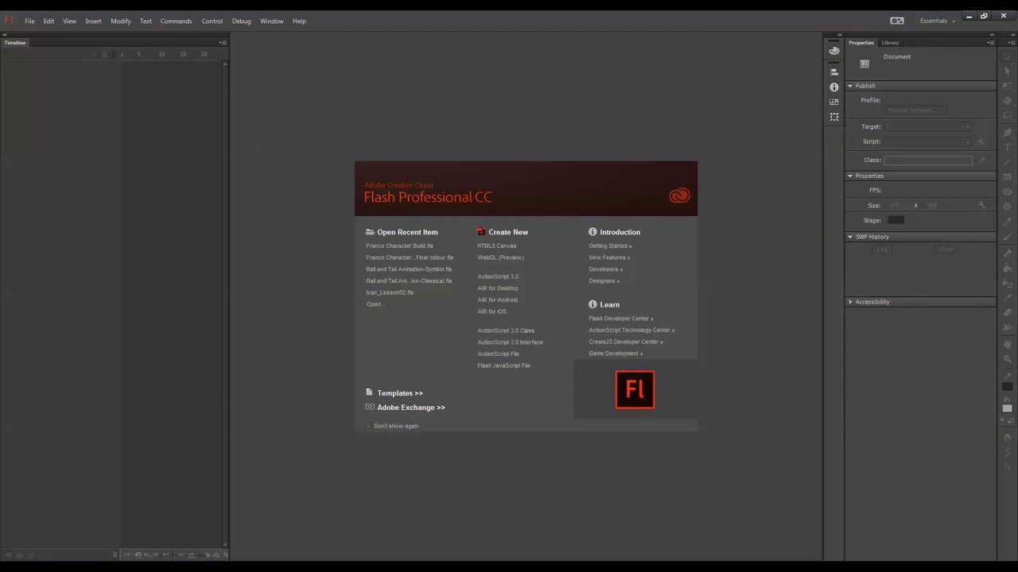
- Create a new ActionScript 3.0 document at 1920 x 1080 px and 24 fps
click(30, 20)
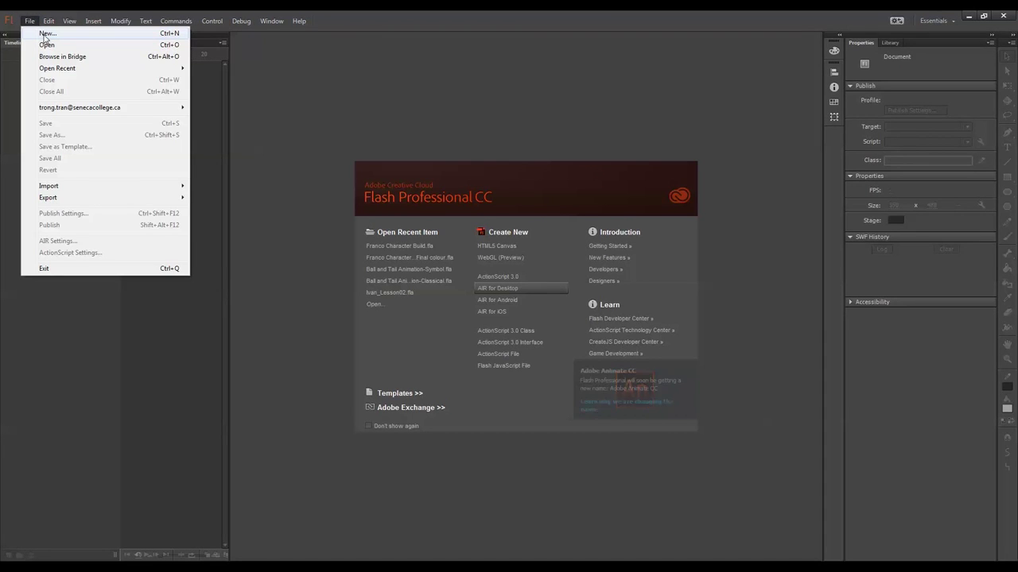
click(45, 34)
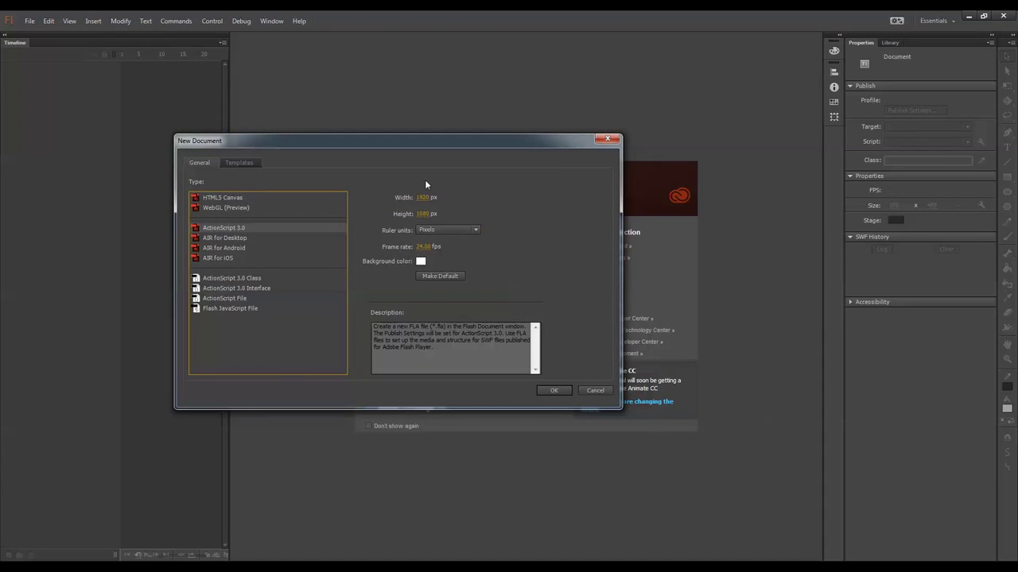
click(551, 390)
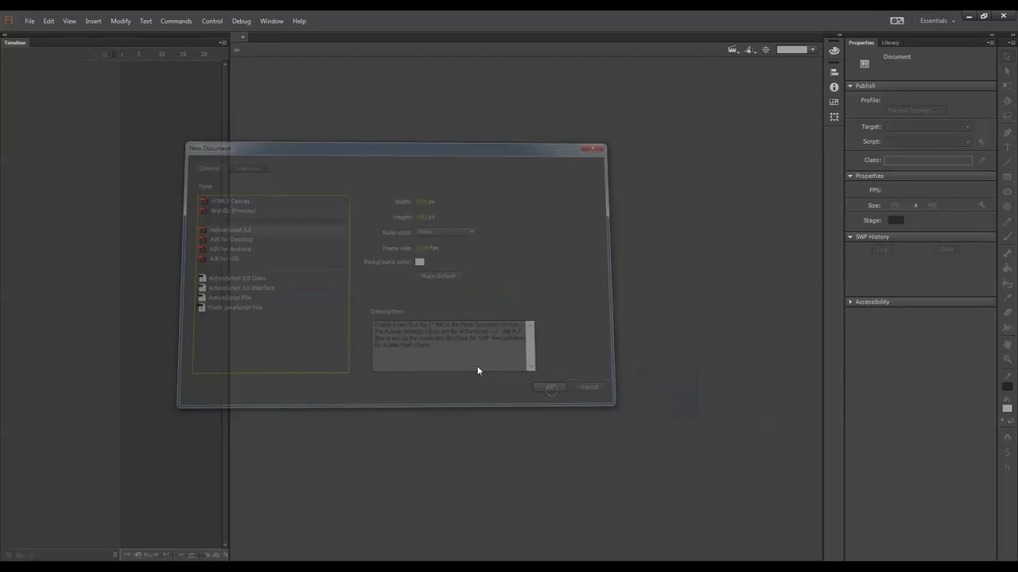
- Save the document as "Animation Assignment 03-Prop Design" in the Animation Lesson 03-Prop Design folder
click(30, 21)
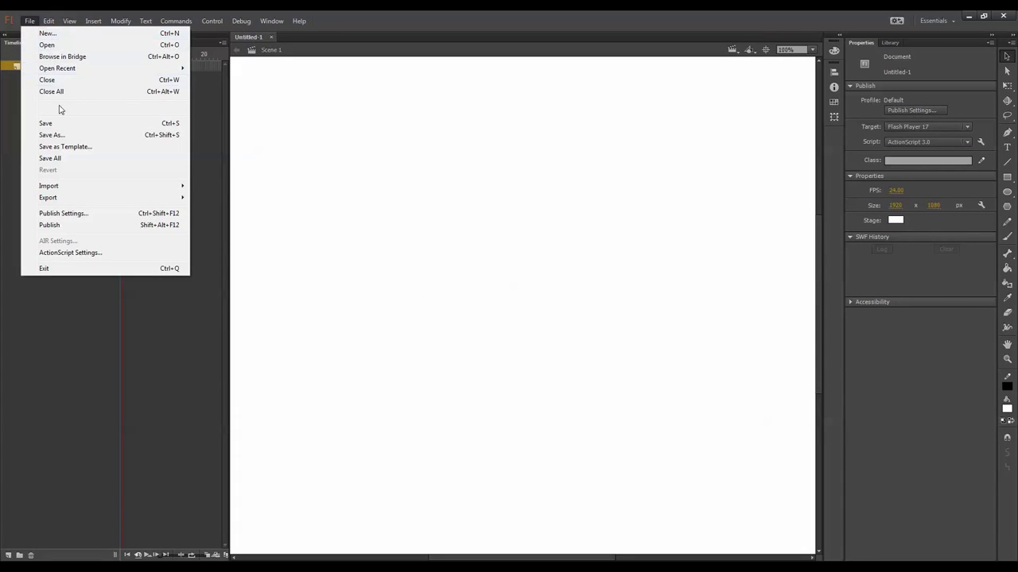
click(67, 136)
text(Ani)
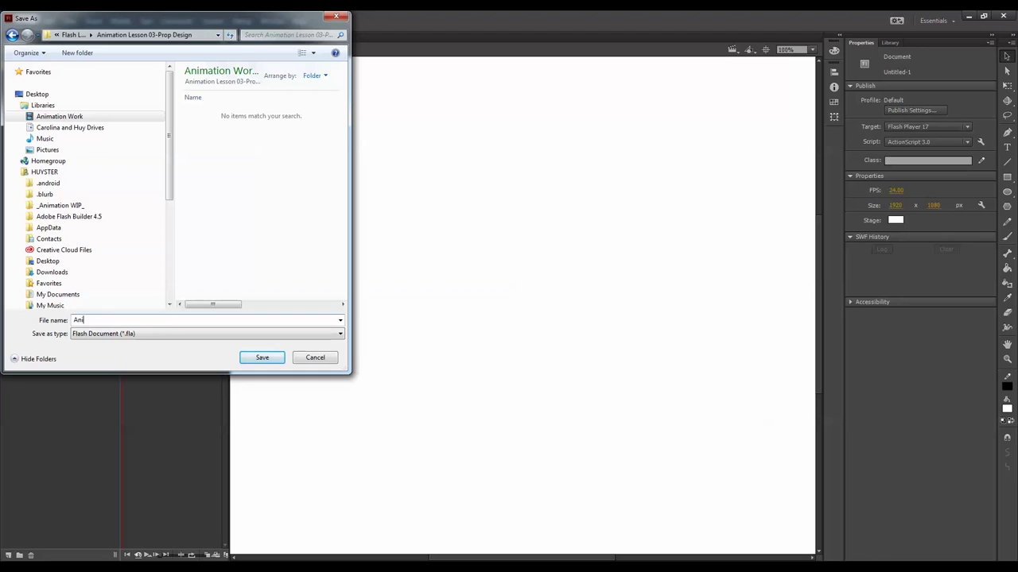
text(mation Assignment 03-Prop Design)
click(267, 358)
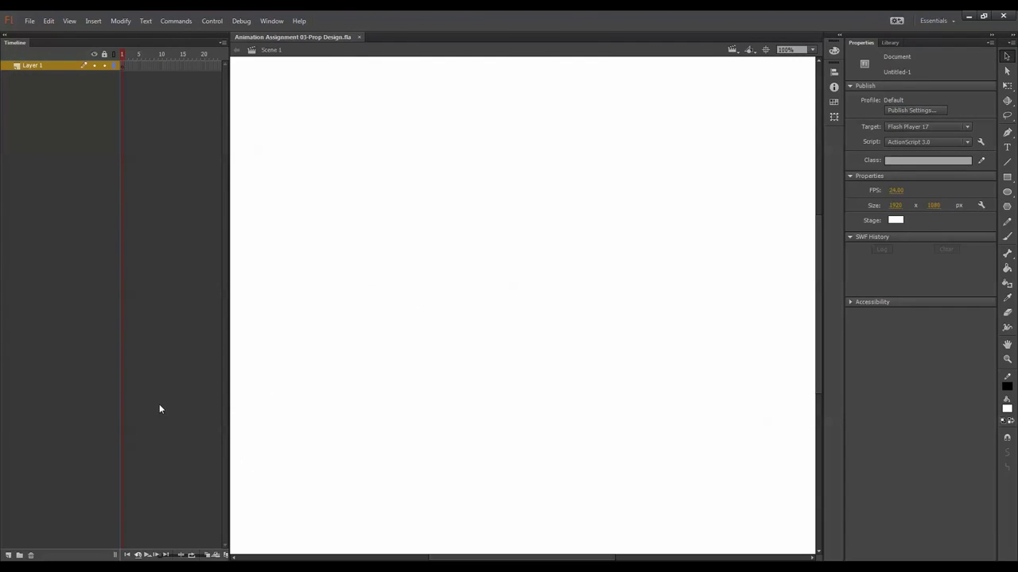
- Import the Hot Air Balloon_Sketch image from the Animation Lesson 03-Prop Design folder onto the stage
click(30, 21)
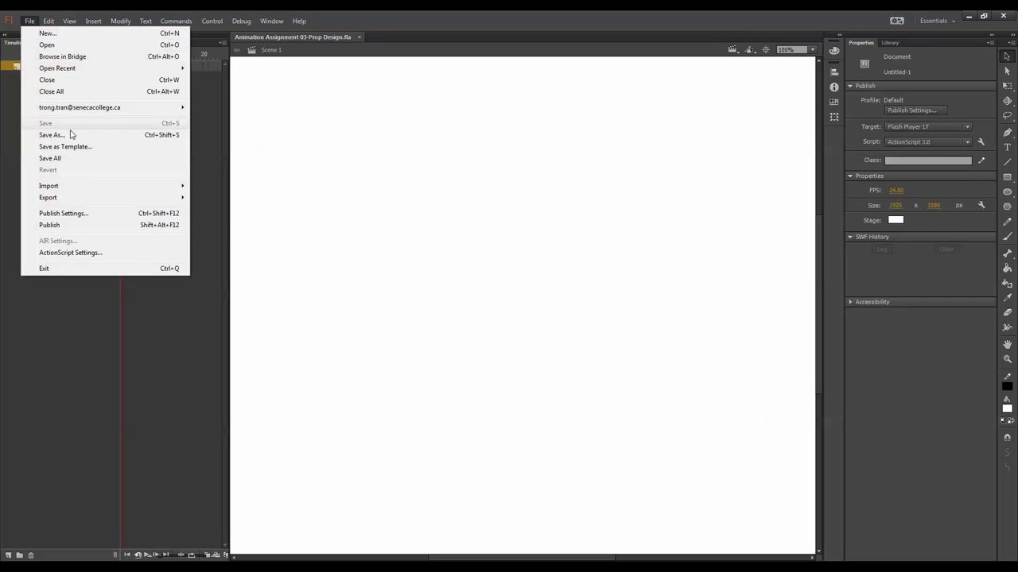
mouse_move(72, 190)
click(250, 186)
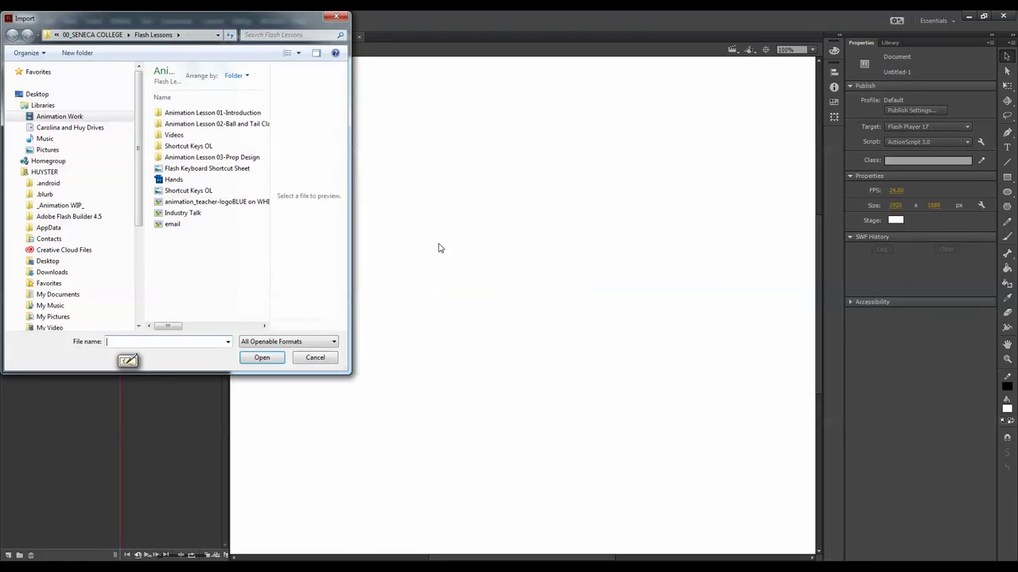
double_click(226, 158)
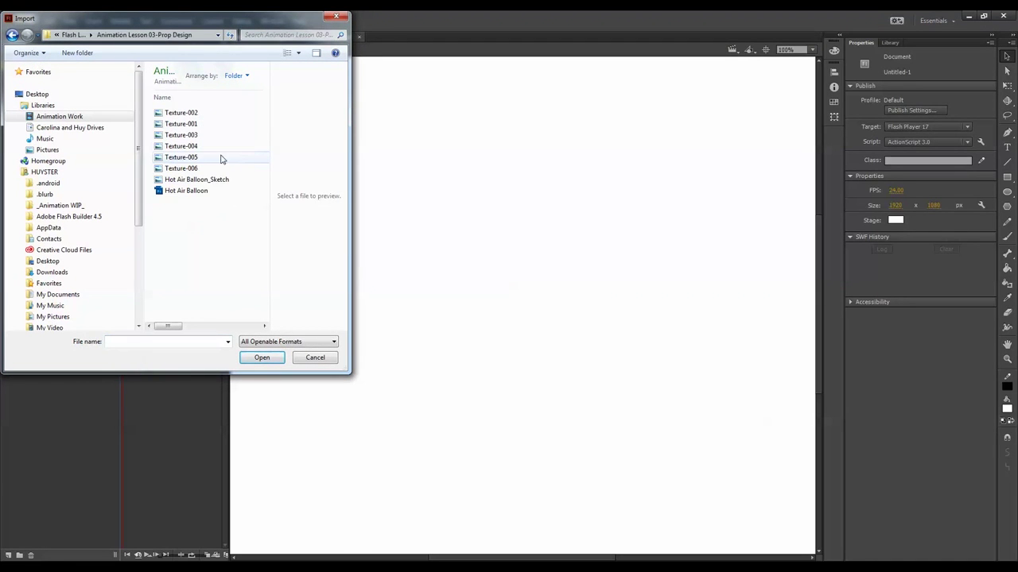
click(216, 181)
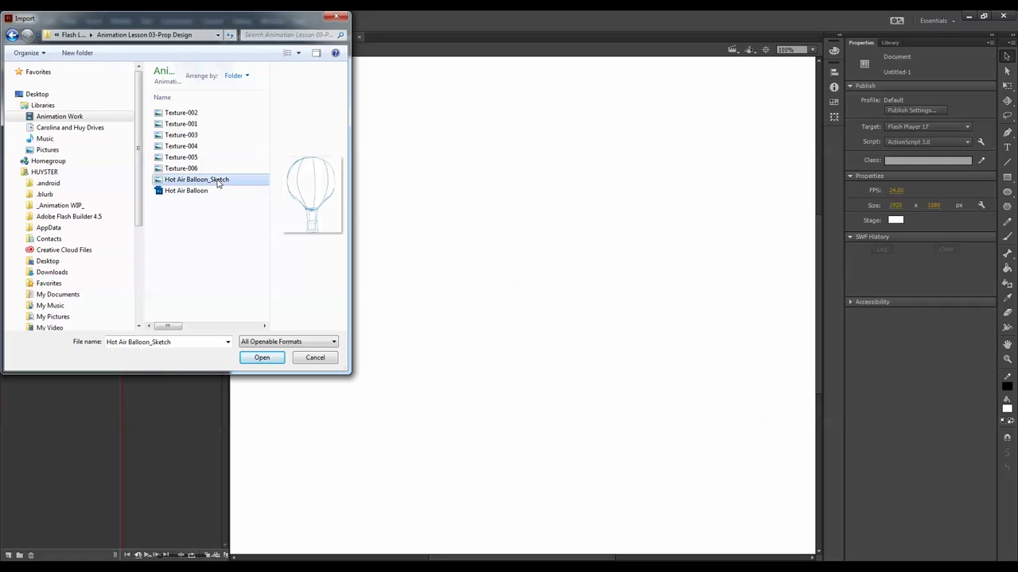
click(263, 359)
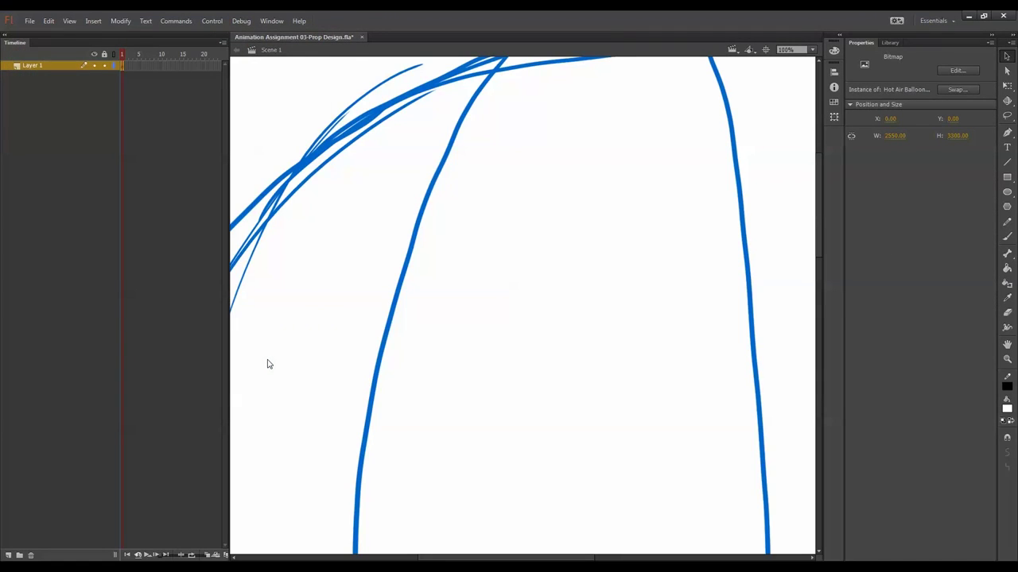
- Scale the imported balloon sketch down to about 713 x 923 px and centre it on the stage
key(ctrl+minus)
key(ctrl+minus)
key(ctrl+minus)
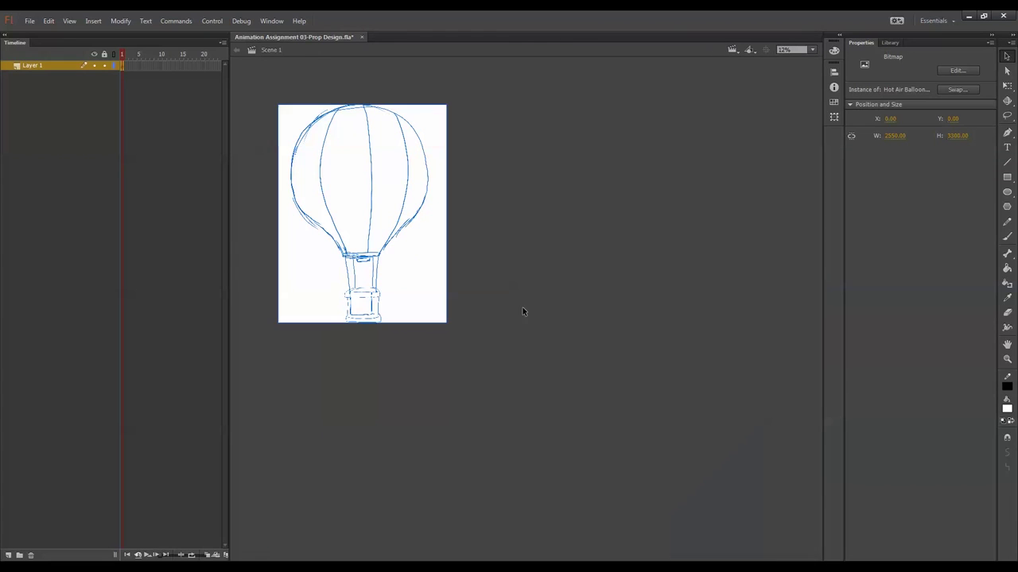
drag(446, 104, 373, 112)
drag(356, 146, 347, 144)
key(ctrl+equal)
key(ctrl+equal)
key(ctrl+equal)
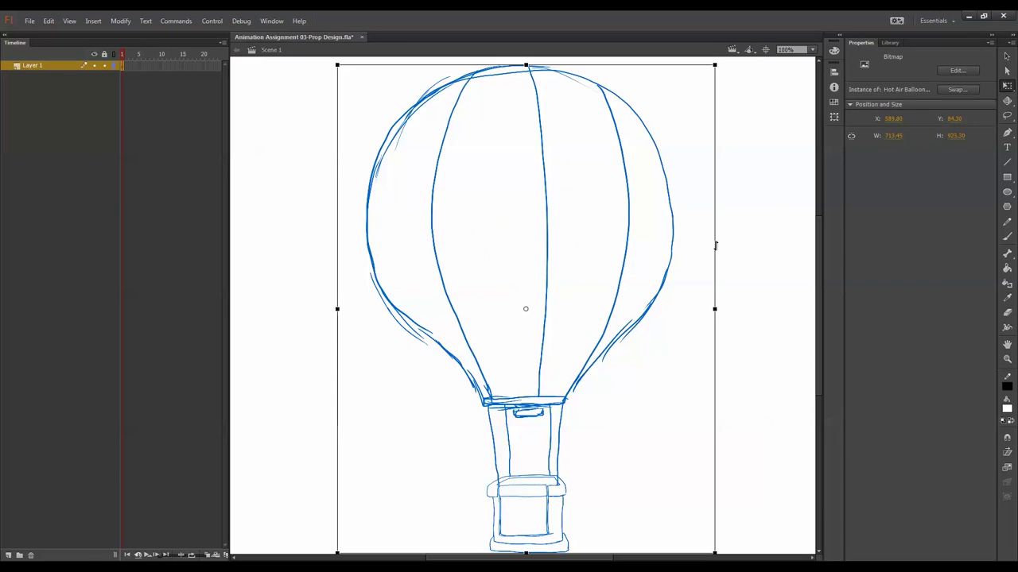
click(740, 286)
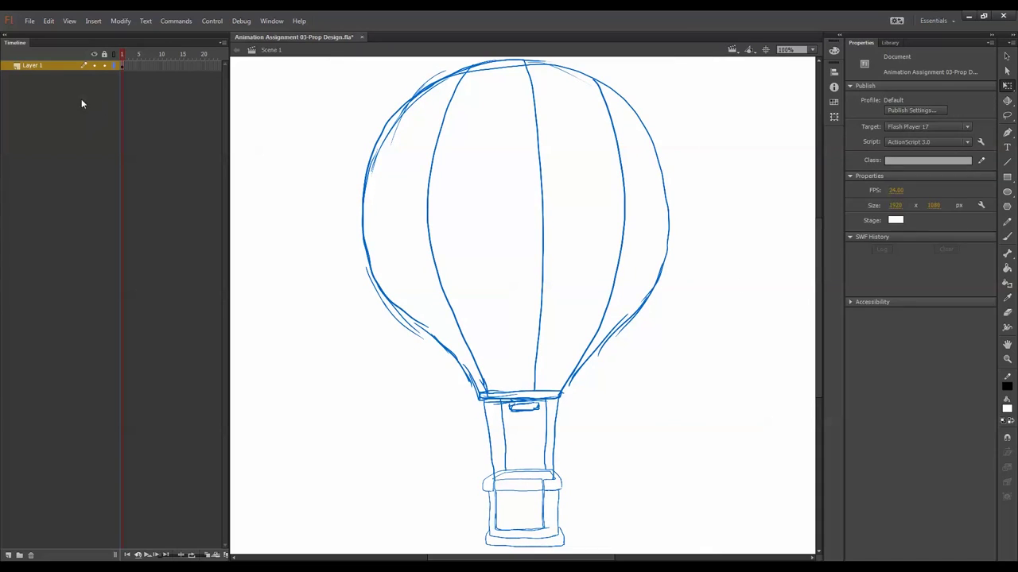
- Rename Layer 1 to "sketch"
double_click(42, 65)
text(sketch)
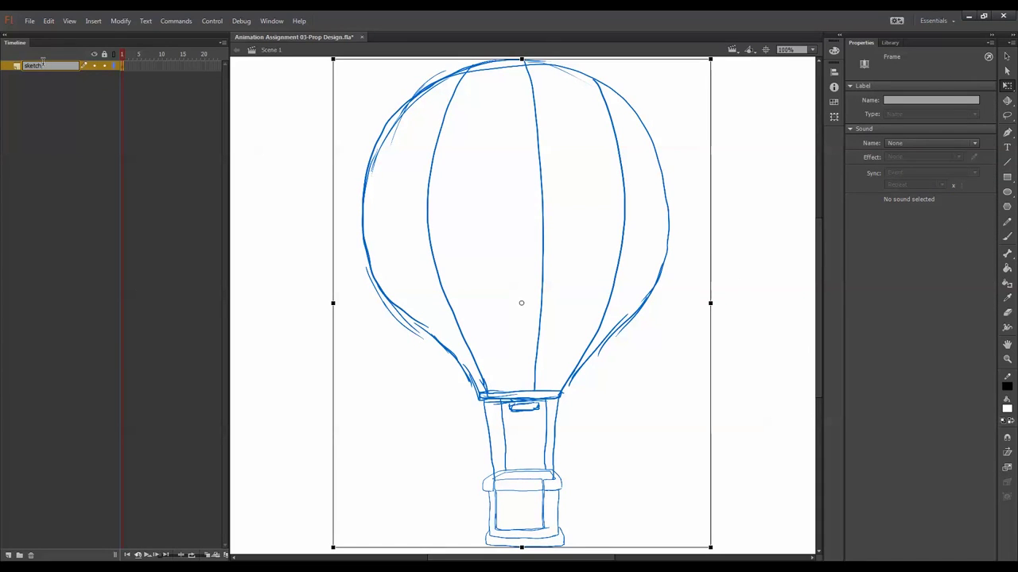
key(Return)
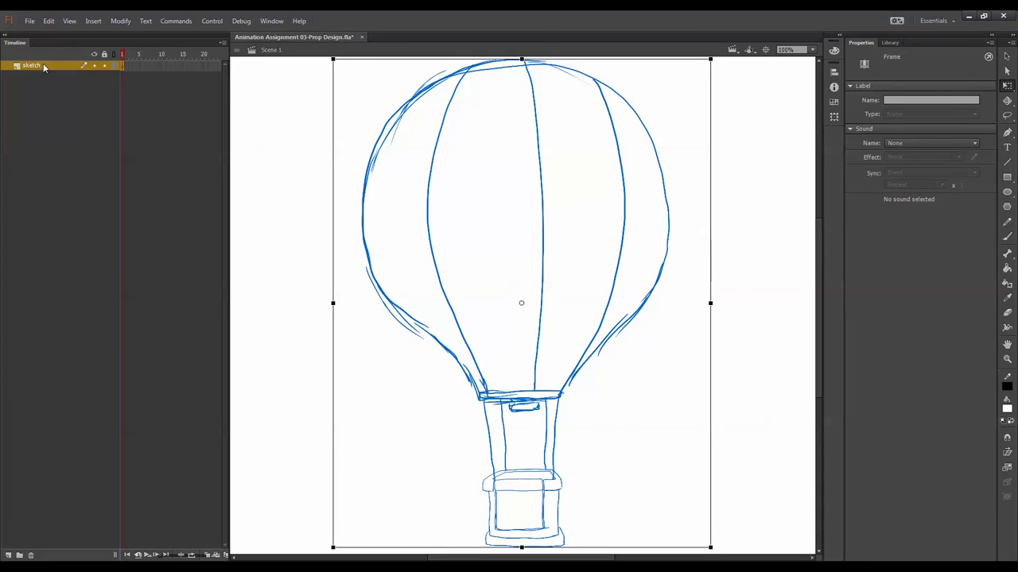
- Add a layer named "clean line" above the sketch layer and lock the sketch layer
click(9, 555)
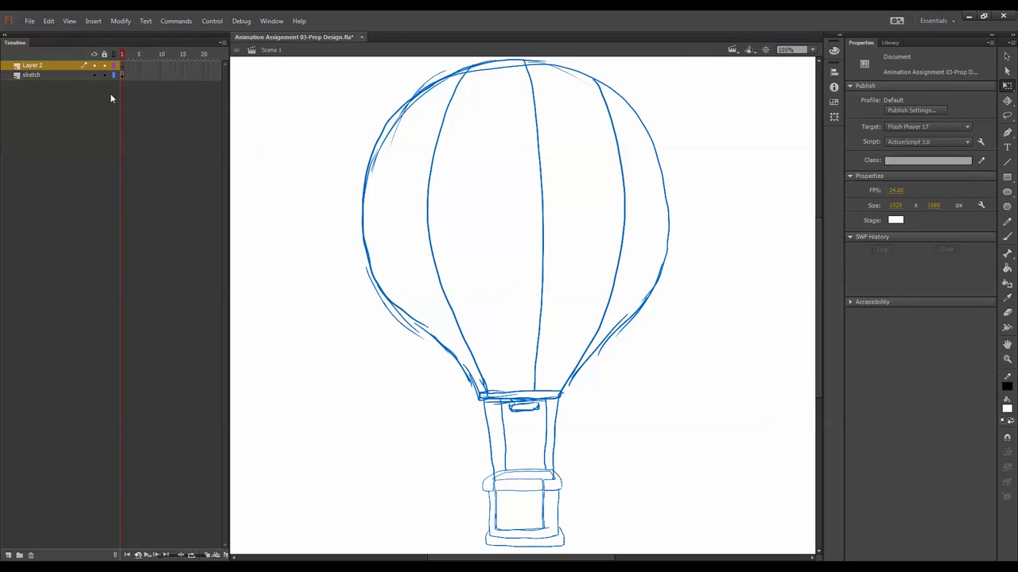
double_click(51, 67)
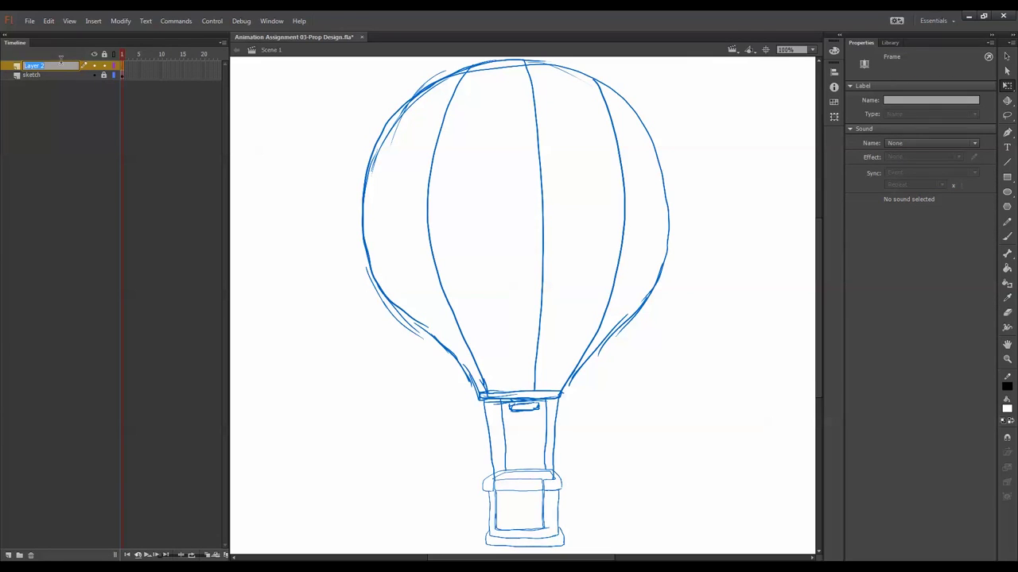
text(clean line)
key(Return)
- Draw an unfilled rectangle with a black 3 pt stroke over the balloon's envelope on the clean line layer
click(1007, 177)
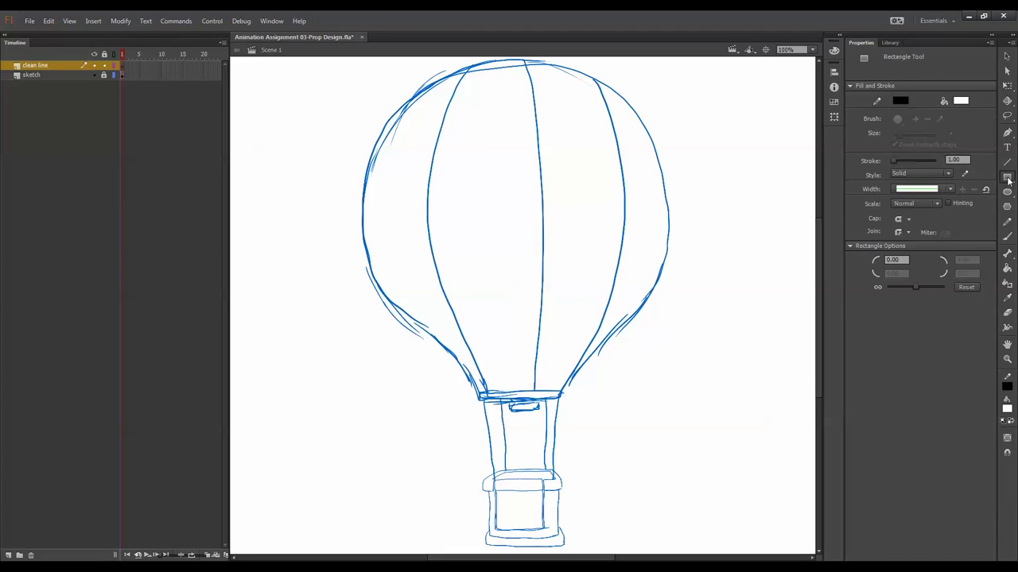
click(959, 100)
click(933, 112)
click(955, 159)
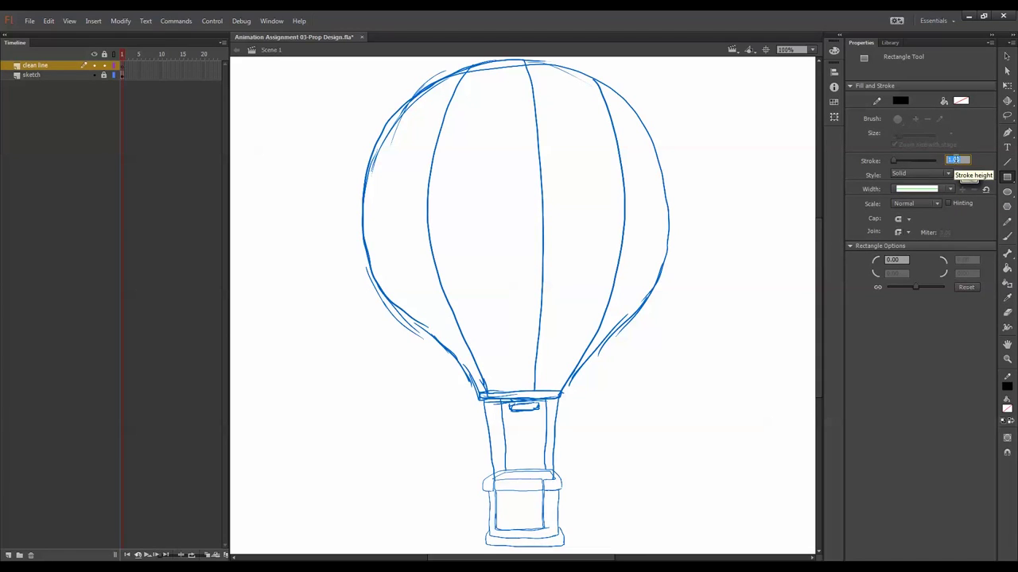
text(1)
key(Return)
drag(376, 93, 664, 380)
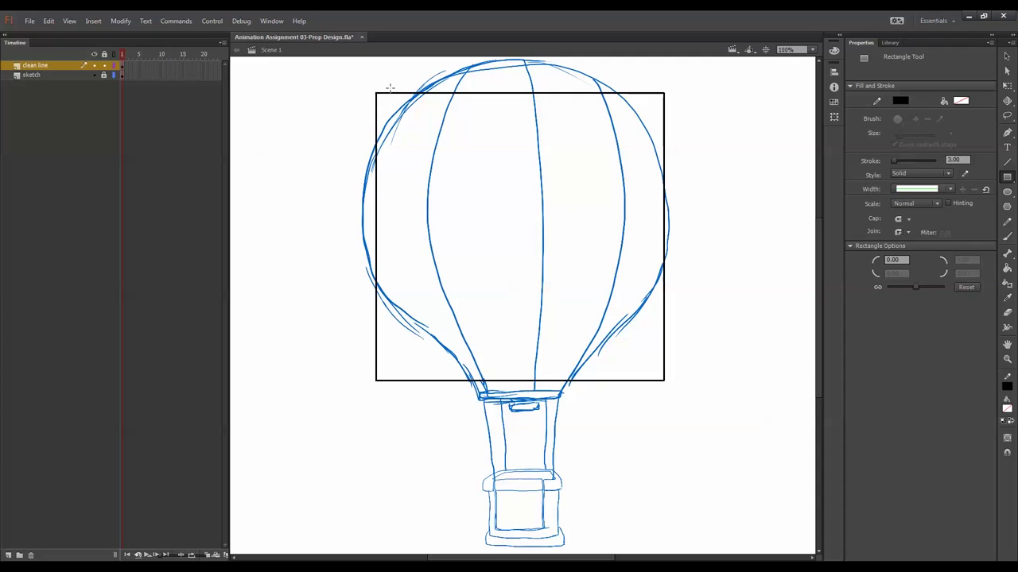
- Pull the rectangle's upper corners inward and bend its top and upper right edges to follow the sketched balloon
key(q)
drag(377, 95, 384, 113)
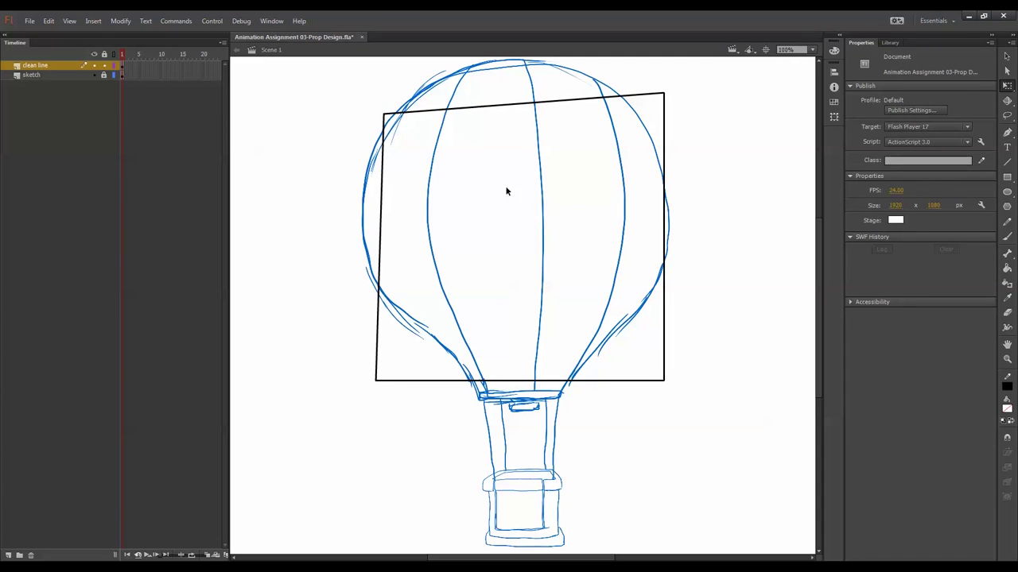
drag(664, 94, 649, 111)
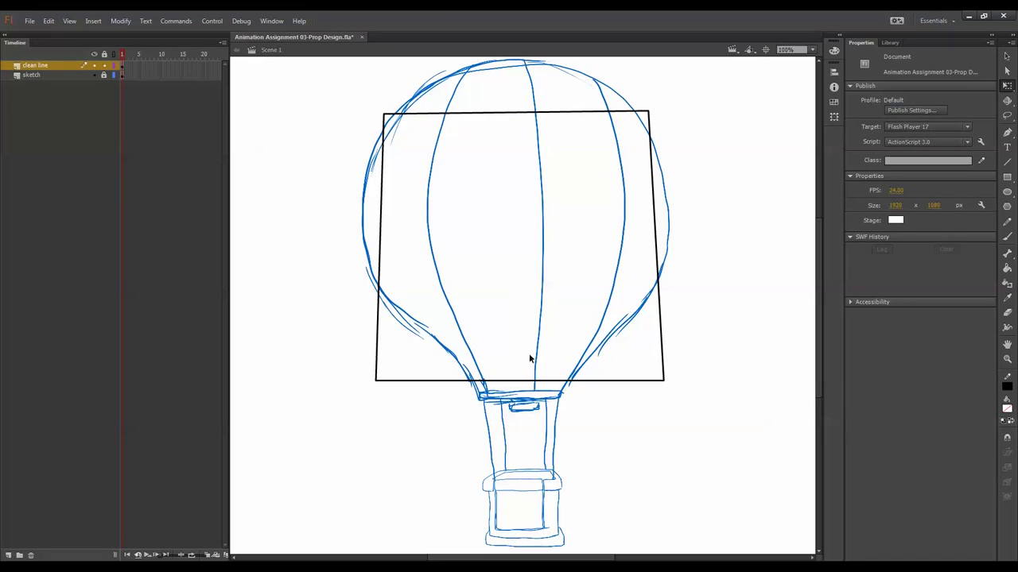
drag(533, 114, 525, 64)
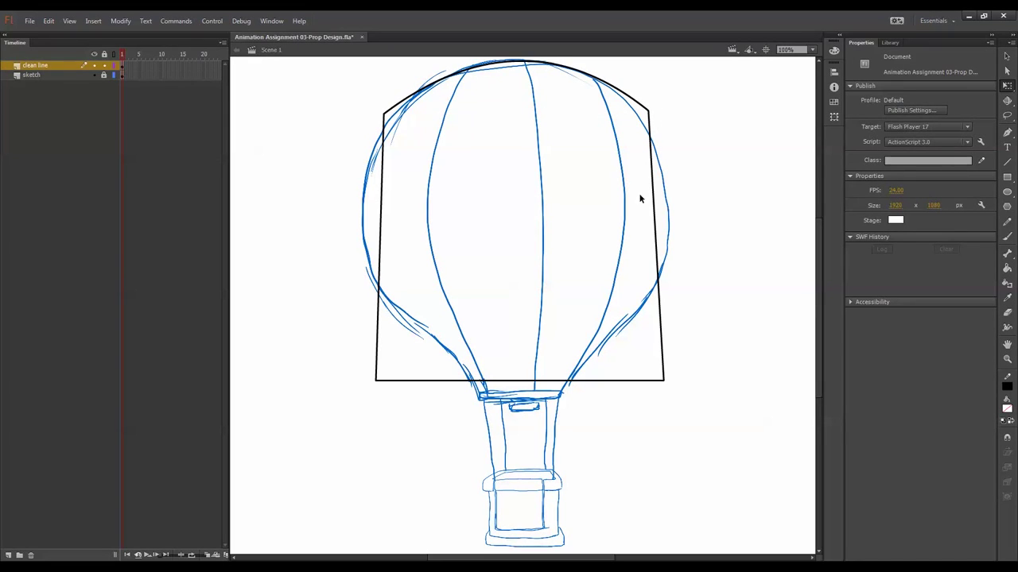
drag(654, 211, 676, 200)
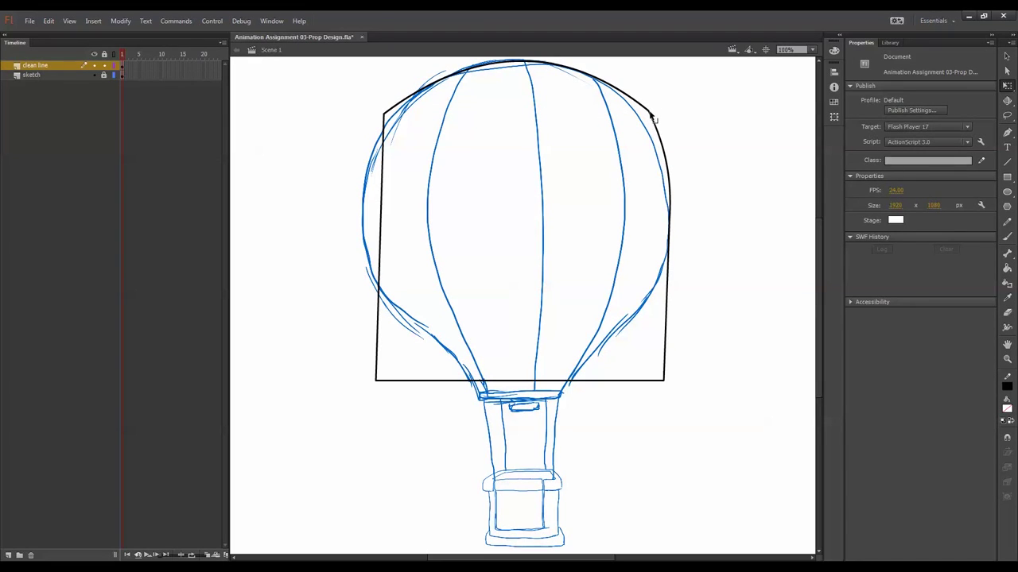
- Fit the outline's right side to the sketch, bringing the lower right corner to the balloon's neck and curving the edge above it
drag(651, 117, 634, 111)
drag(666, 381, 561, 393)
drag(604, 350, 652, 293)
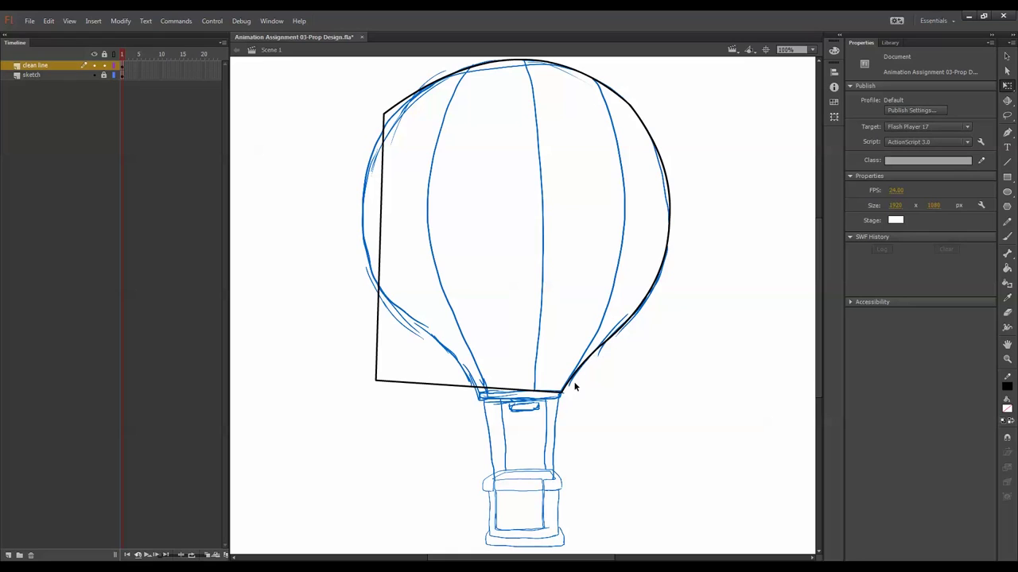
drag(563, 392, 560, 398)
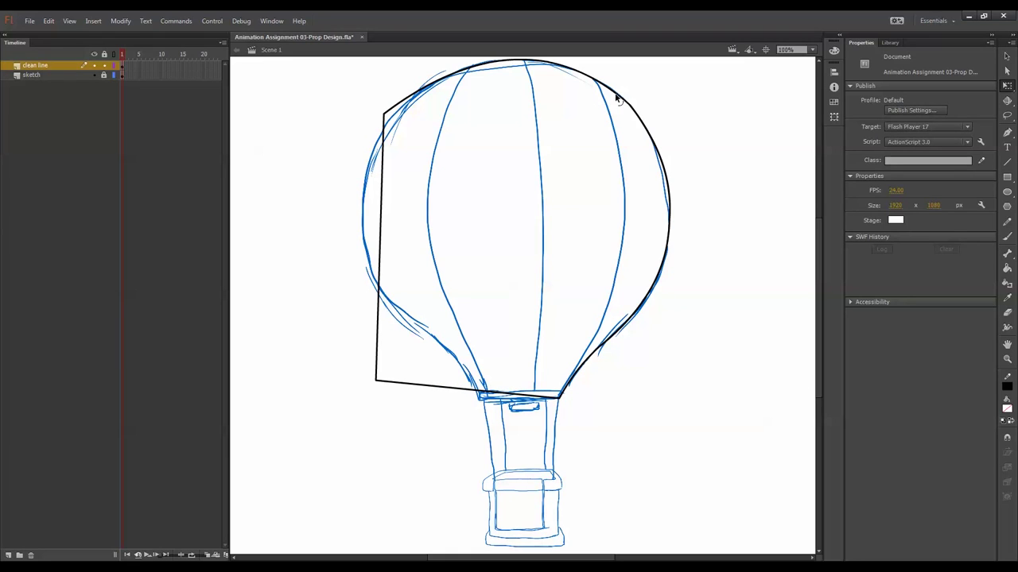
- Refine the curve handles on the outline's right side for a smoother shape, and pull out a corner point midway along the neck edge
drag(616, 95, 598, 148)
click(1006, 71)
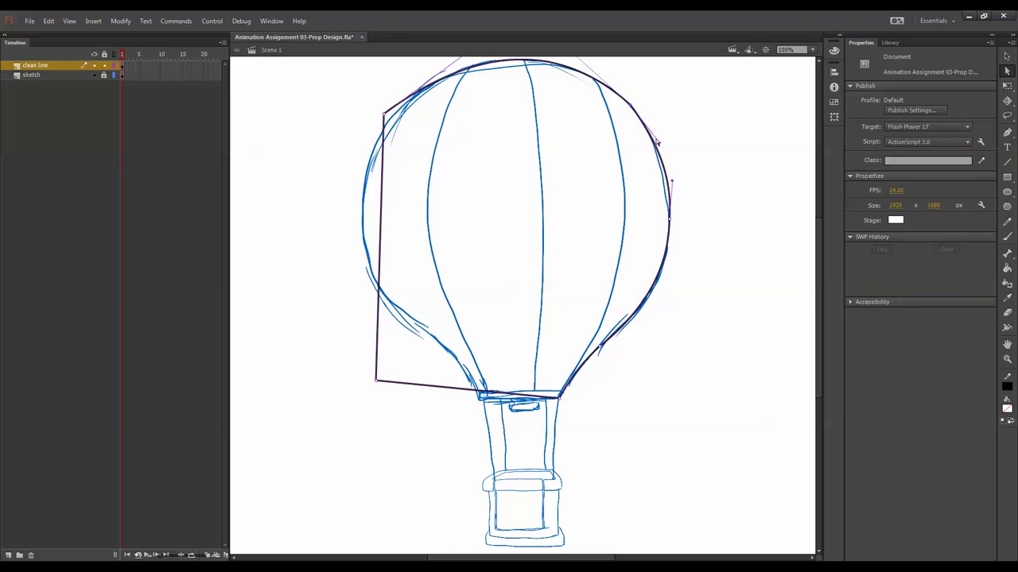
drag(660, 142, 666, 141)
drag(686, 200, 643, 222)
drag(672, 180, 674, 183)
click(627, 353)
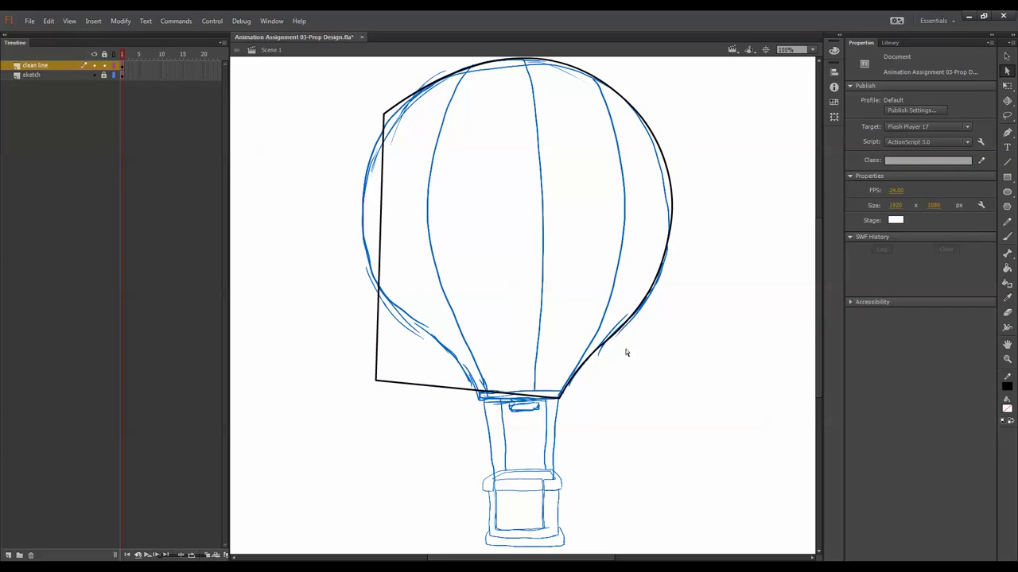
key(q)
drag(512, 395, 526, 400)
- Show the rulers and place a vertical guide through the balloon's centre
click(240, 20)
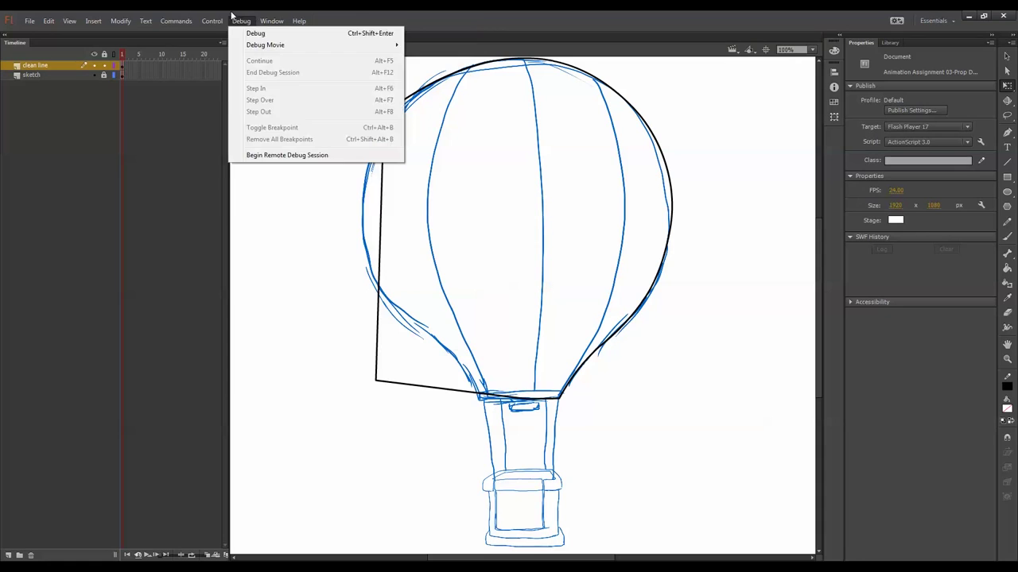
mouse_move(69, 23)
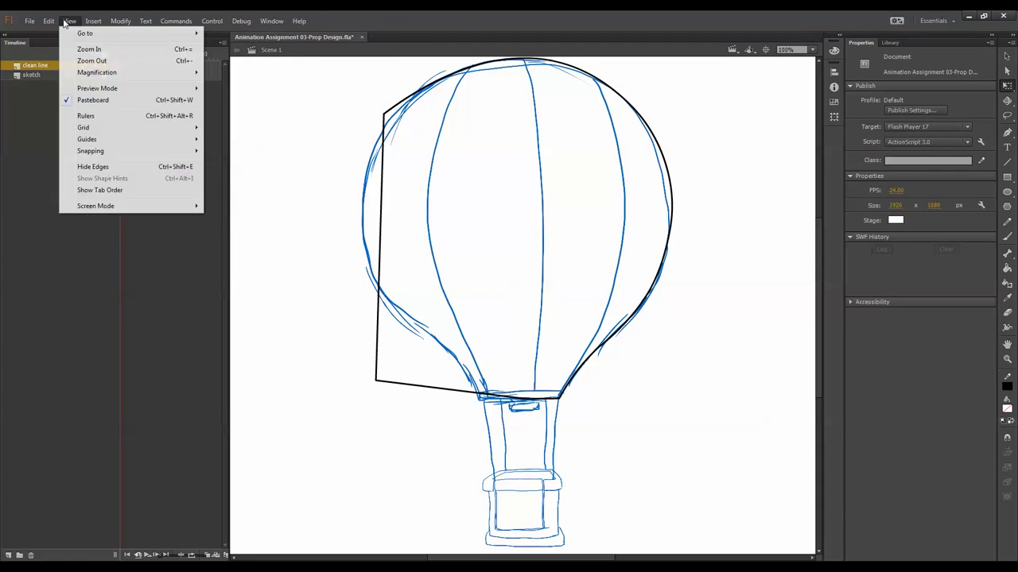
click(86, 116)
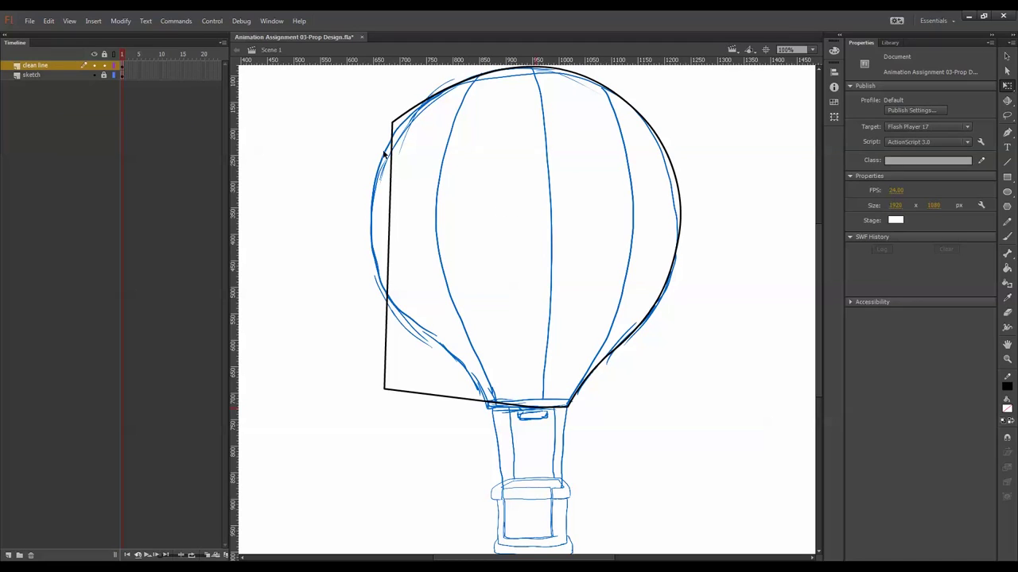
drag(235, 205, 533, 250)
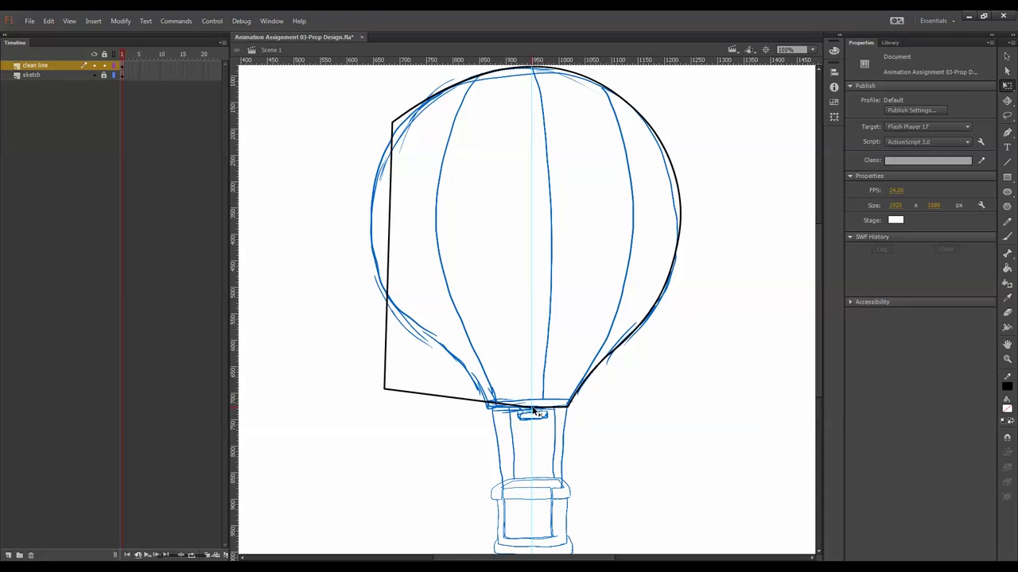
- Align the bottom edge's middle point with the centre guide and delete the line segment to its left
drag(532, 409, 533, 411)
click(528, 409)
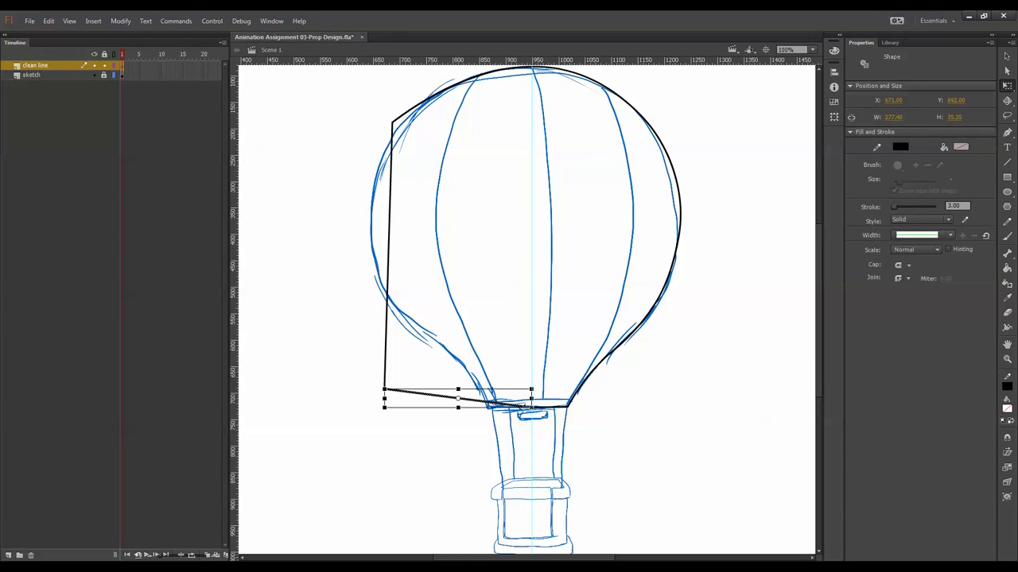
key(Delete)
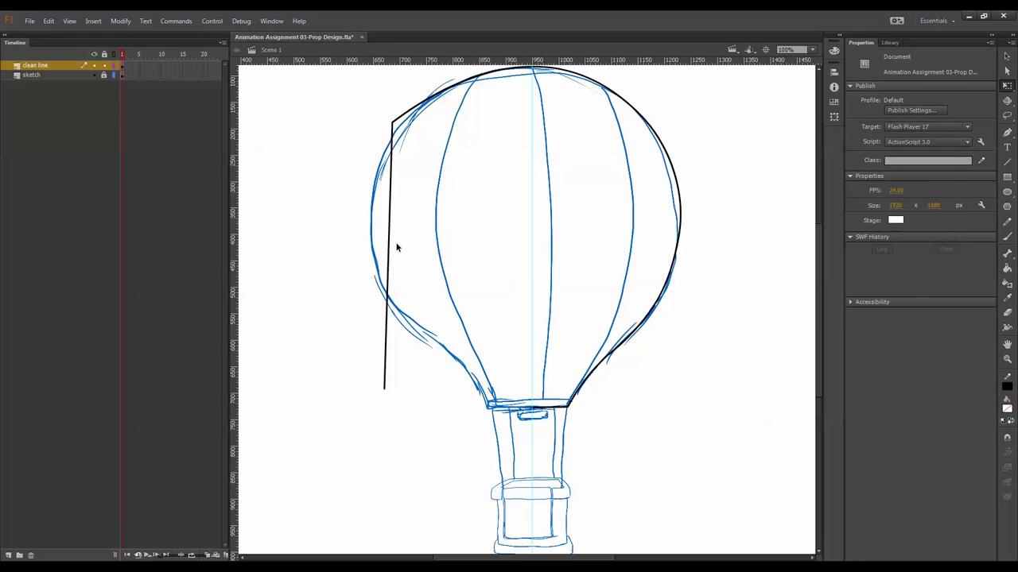
- Delete the outline's straight left side and the upper left curve up to the centre guide
click(389, 253)
key(Delete)
drag(351, 202, 531, 61)
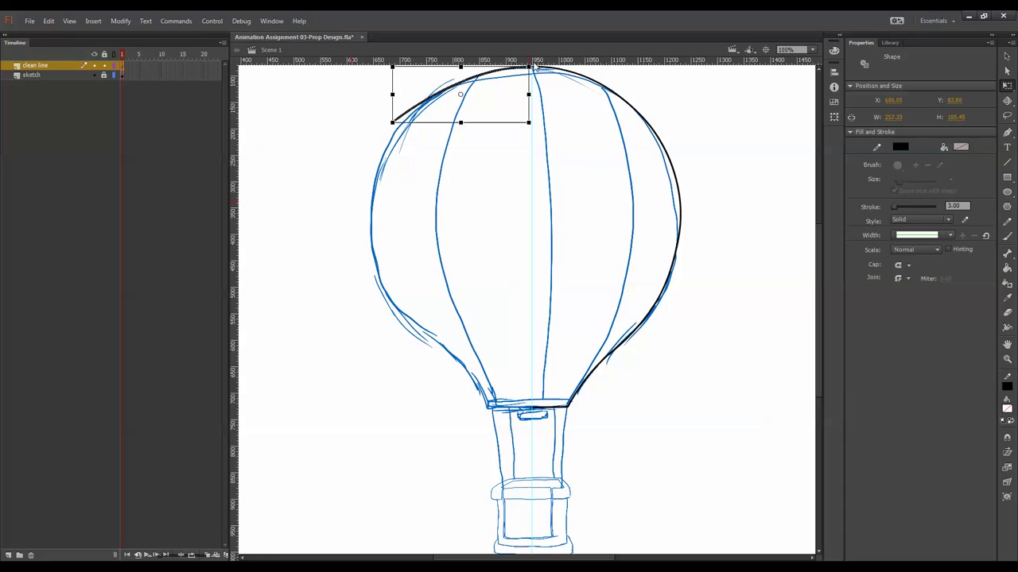
key(Delete)
- Select the entire remaining right half of the outline, copy it and paste the copy in place
click(596, 377)
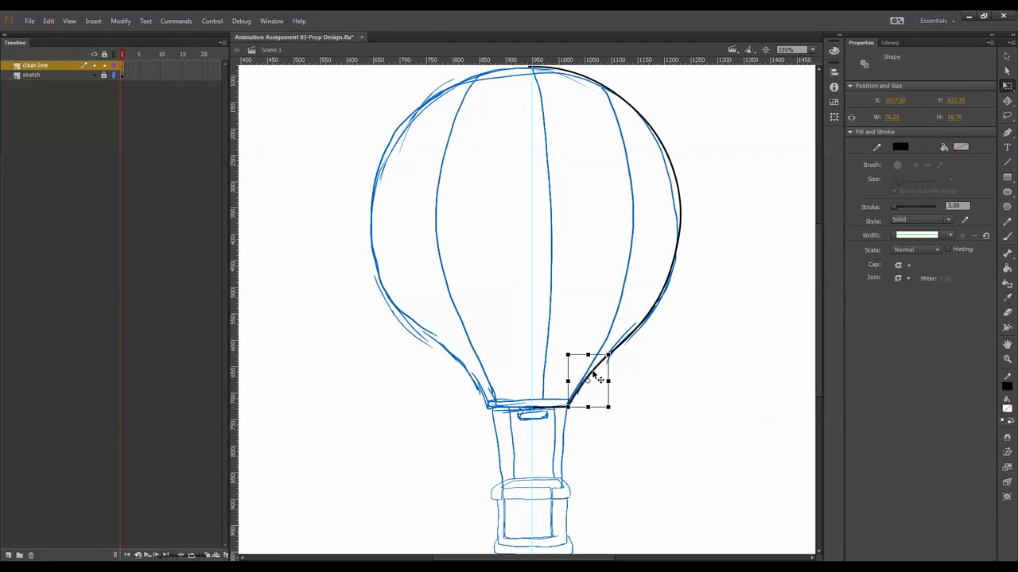
double_click(608, 364)
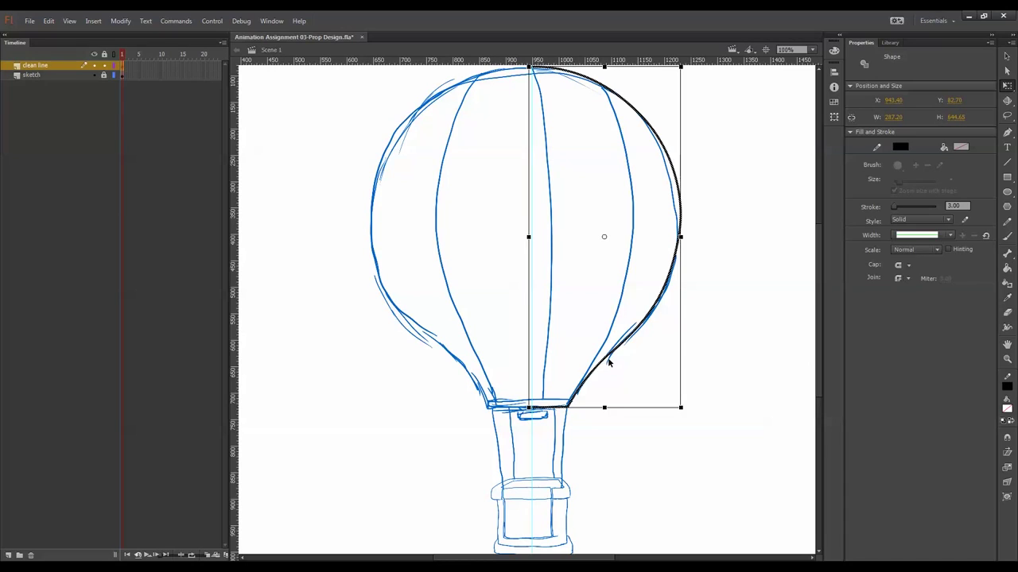
click(71, 23)
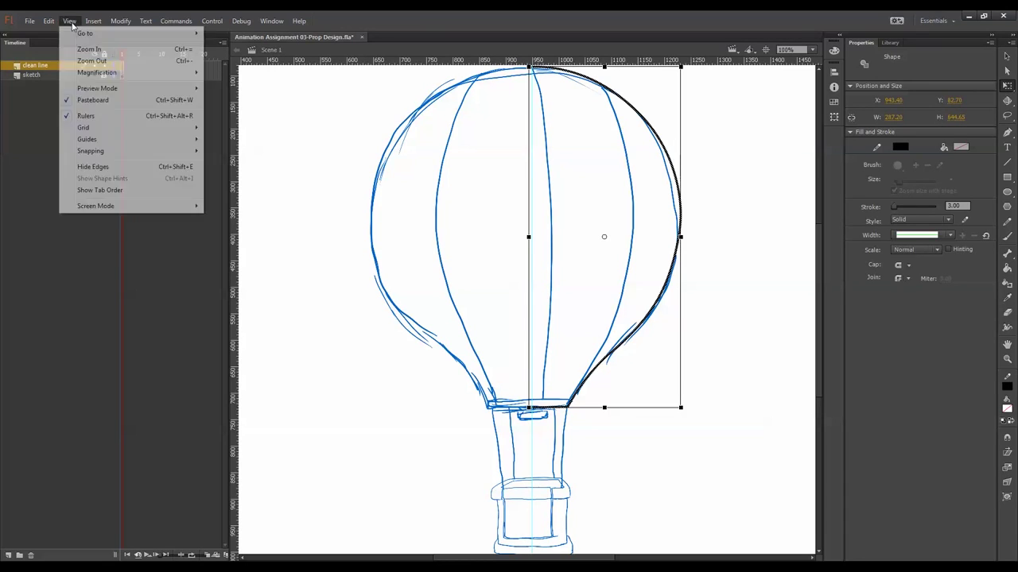
click(71, 23)
click(49, 20)
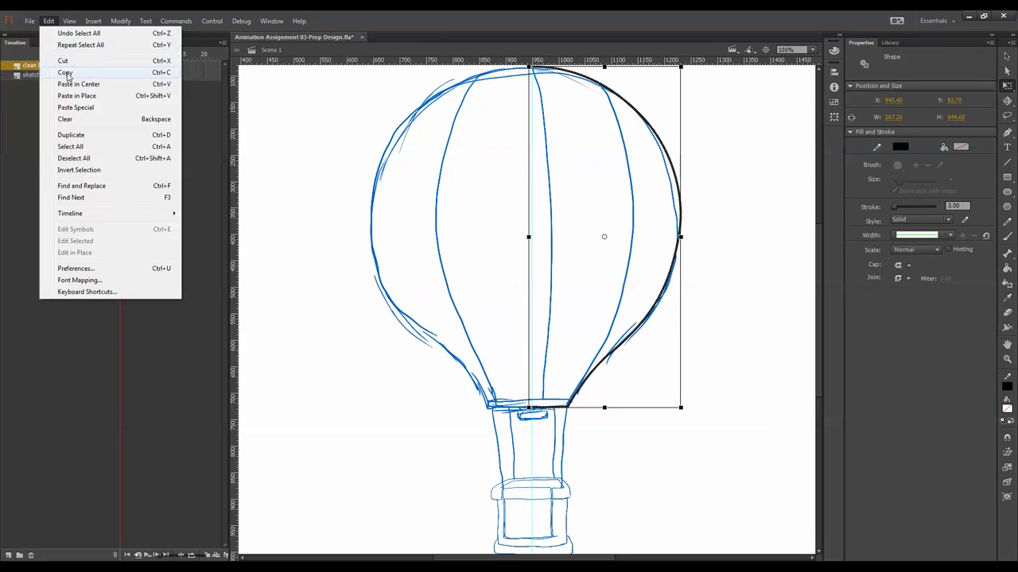
click(65, 72)
click(48, 20)
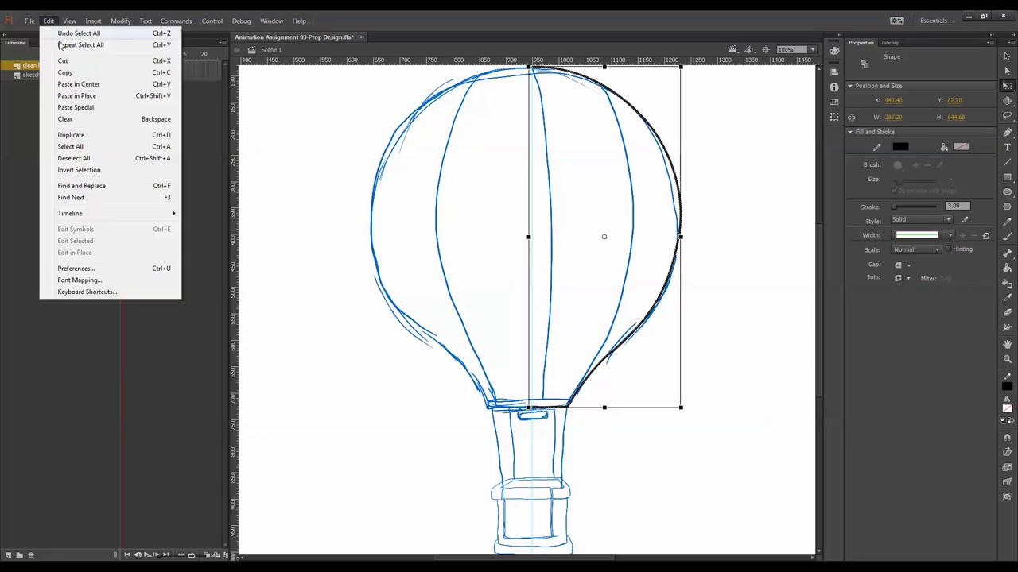
click(78, 97)
- Flip the pasted half horizontally and move it left to meet the original half at the centre guide
click(51, 22)
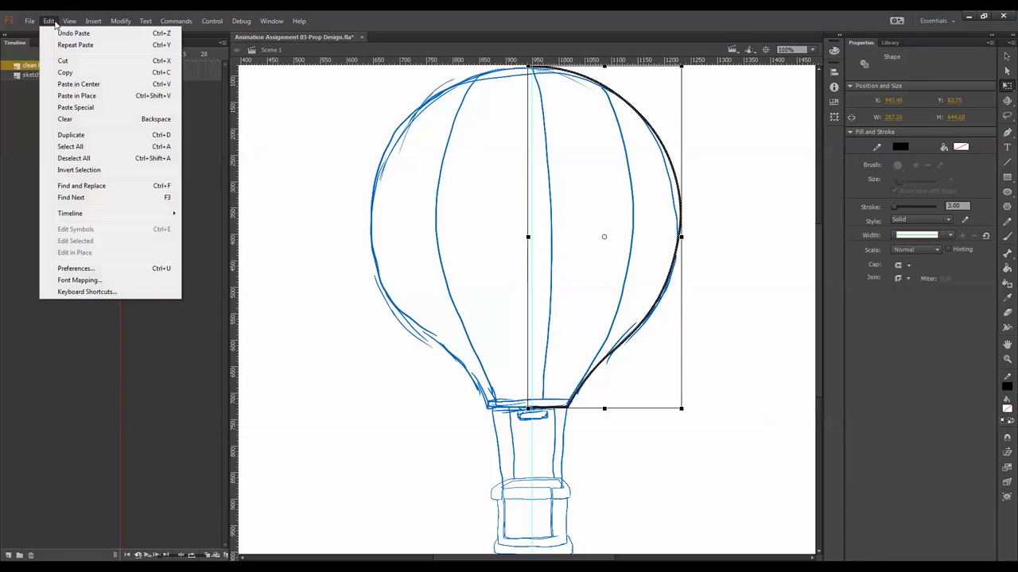
mouse_move(121, 20)
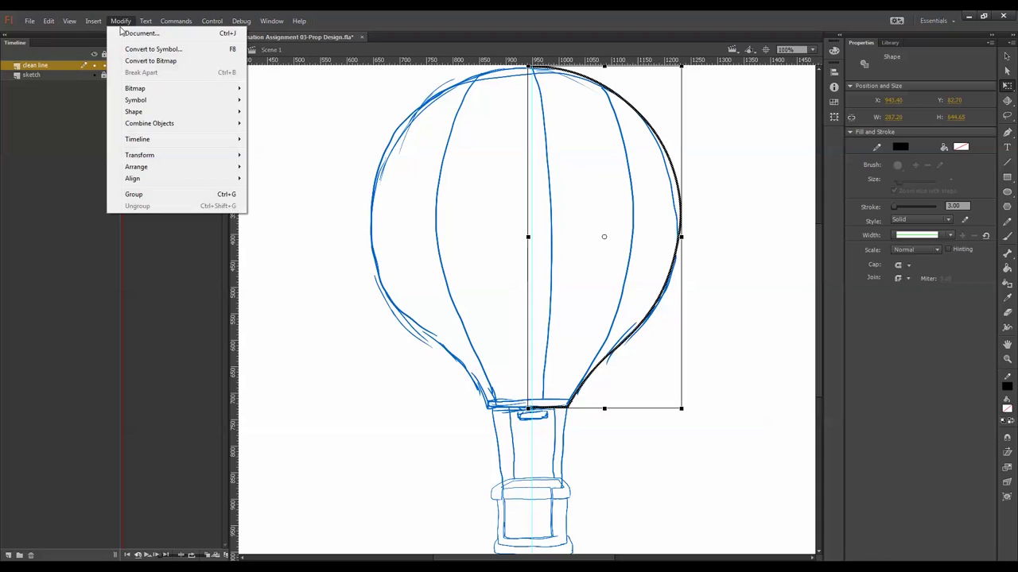
mouse_move(193, 154)
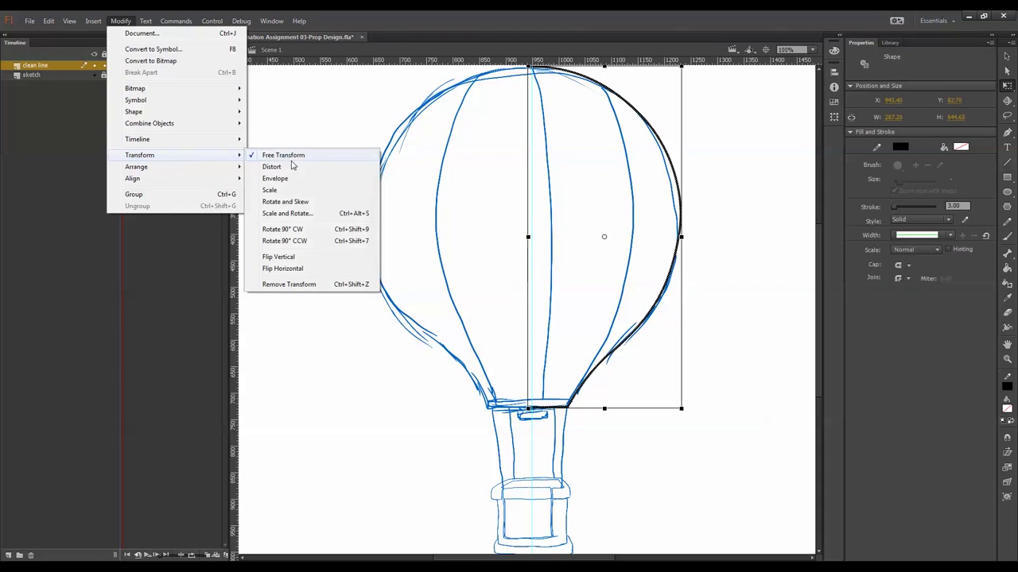
click(284, 269)
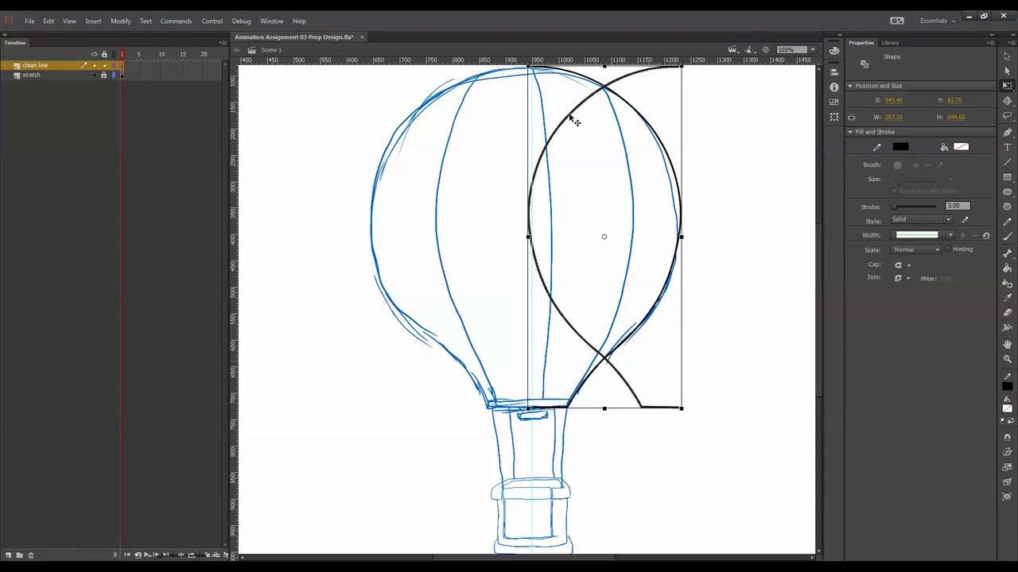
drag(568, 114, 420, 124)
click(711, 174)
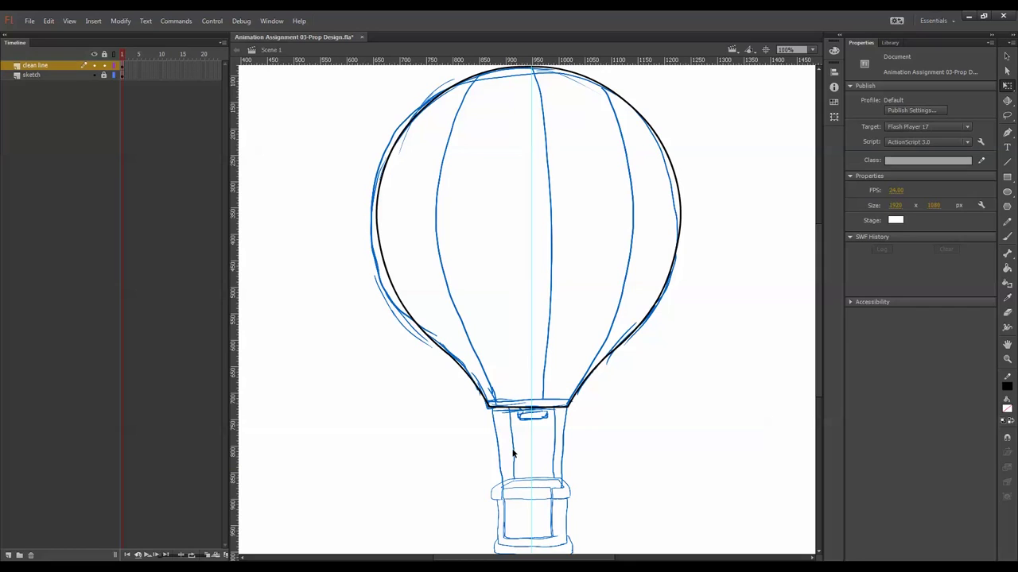
- Place vertical guides at the left and right extremes of the balloon outline
drag(239, 364, 374, 384)
drag(237, 358, 682, 364)
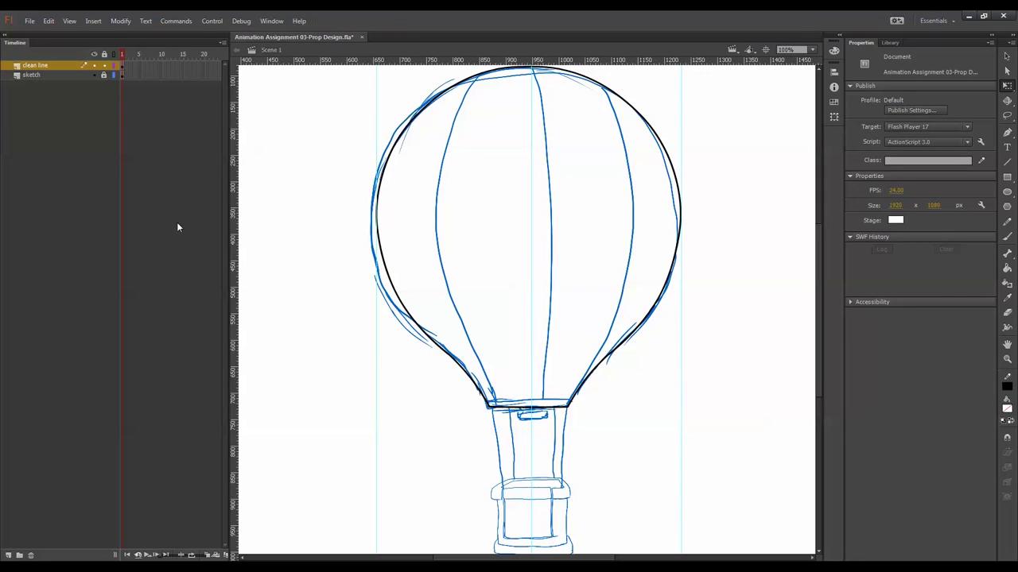
- Shift the sketch and outline together to the right, and move the side guides to the balloon's new edges
click(121, 75)
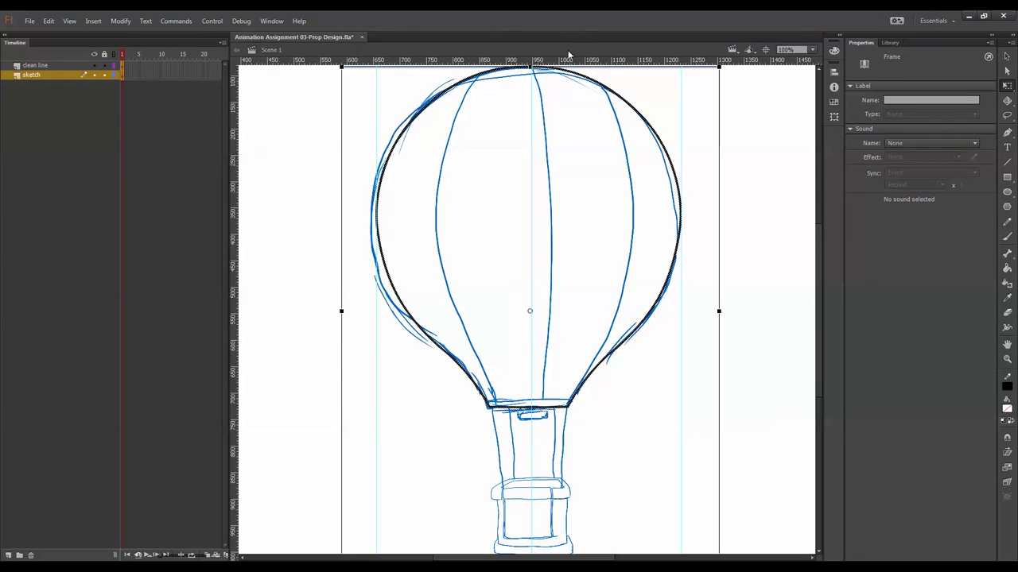
mouse_move(546, 345)
mouse_down()
mouse_move(572, 345)
mouse_move(559, 365)
mouse_move(533, 329)
mouse_move(562, 342)
mouse_up()
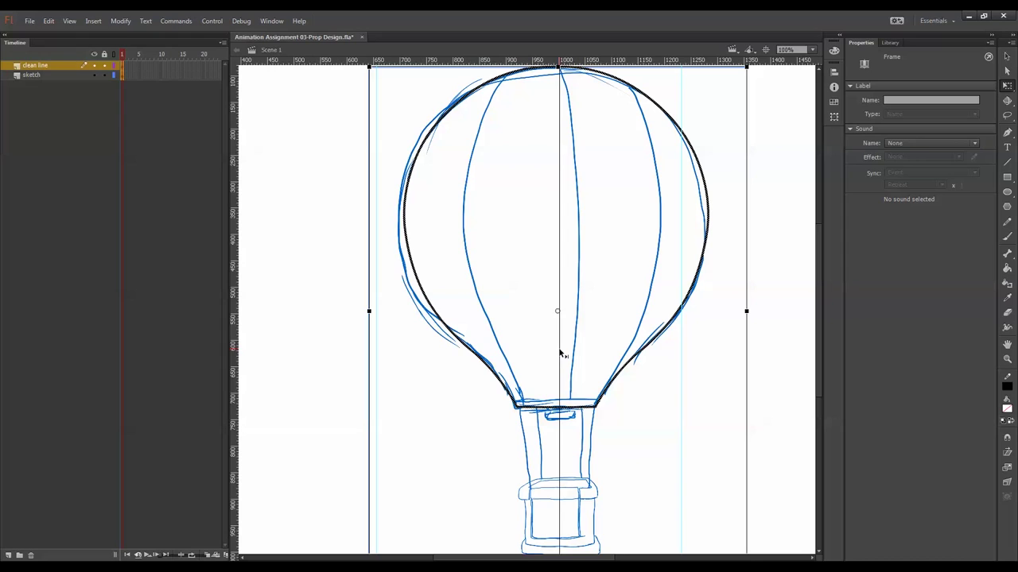
click(760, 318)
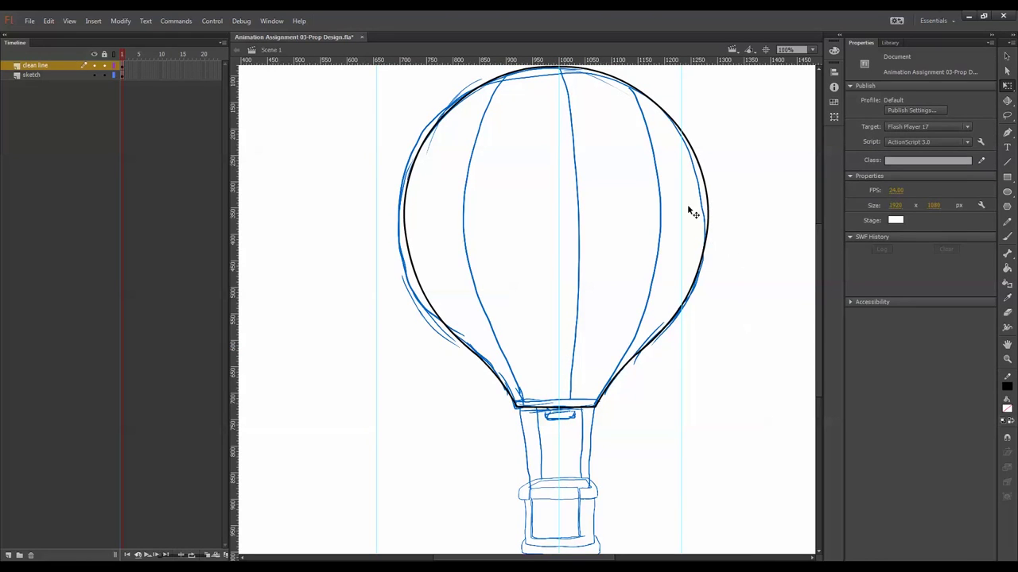
drag(681, 195, 710, 225)
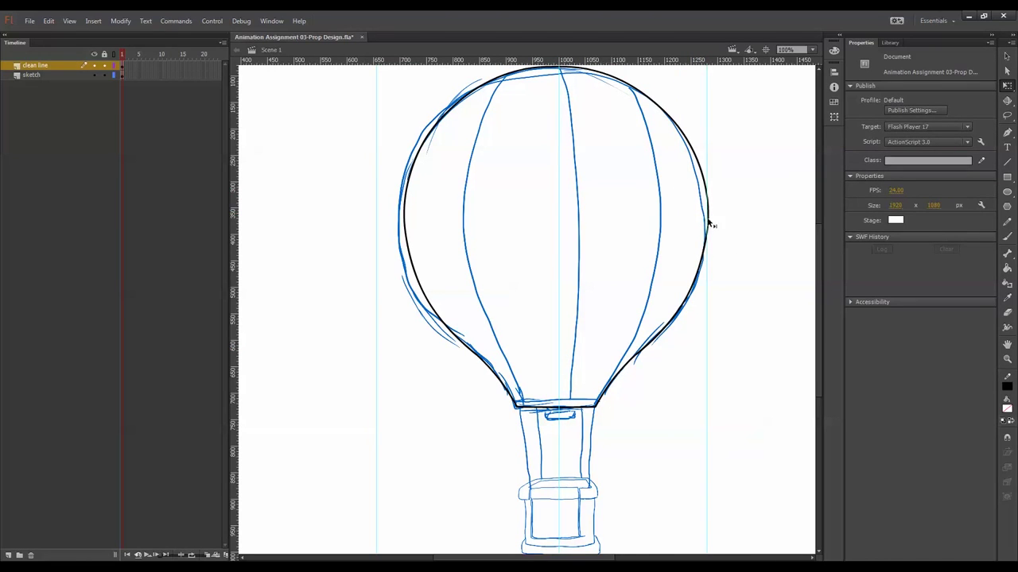
drag(377, 229, 408, 244)
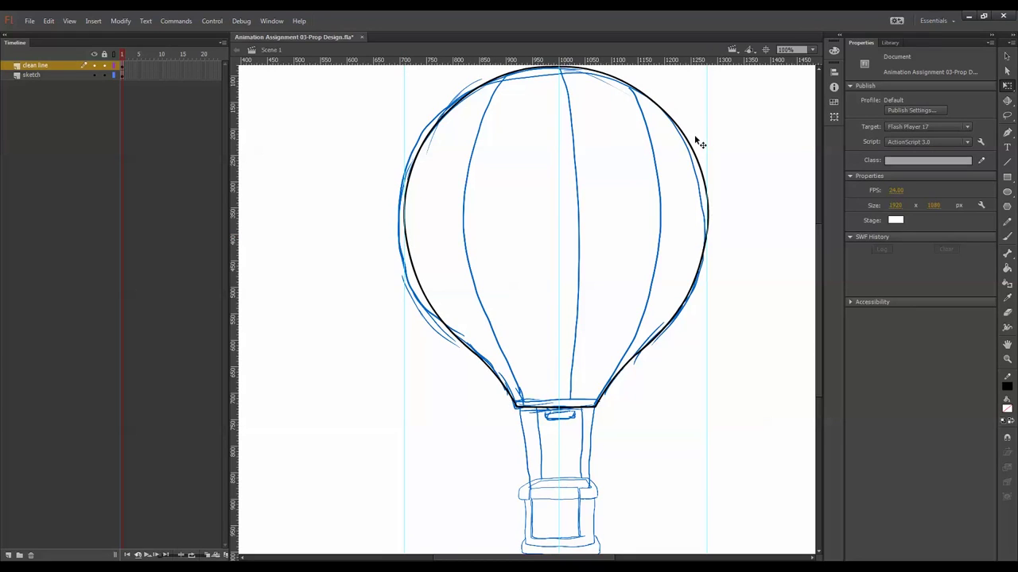
drag(705, 140, 711, 146)
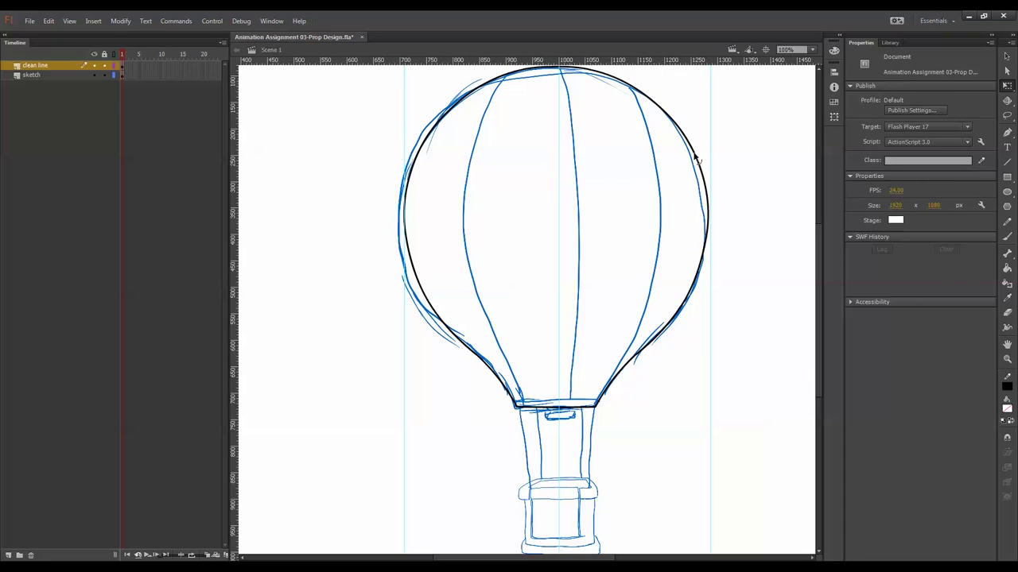
- Select all artwork, nudge it slightly right to centre it between the guides, and lock the sketch layer
click(694, 157)
click(741, 192)
key(ctrl+a)
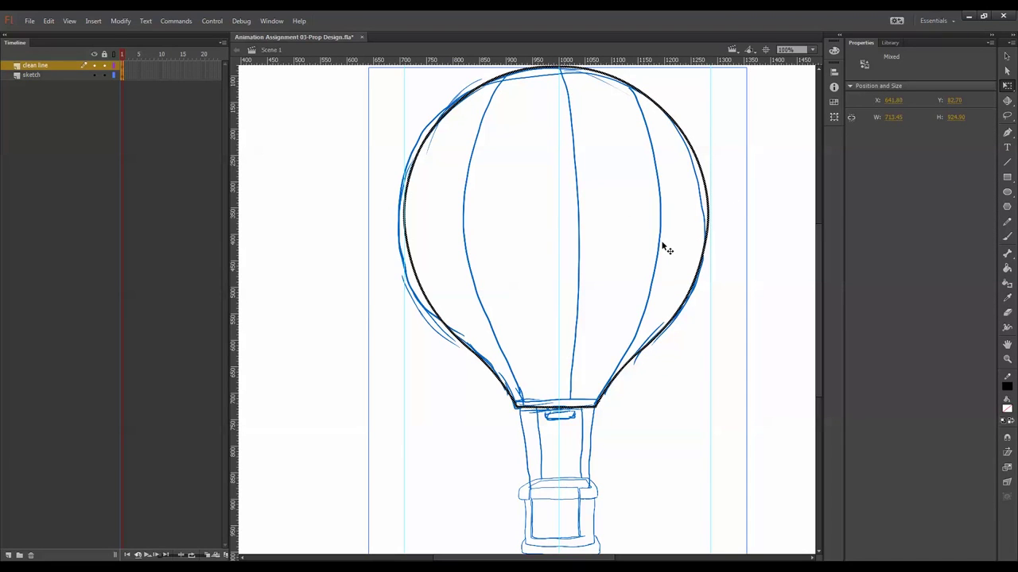
drag(657, 252, 661, 249)
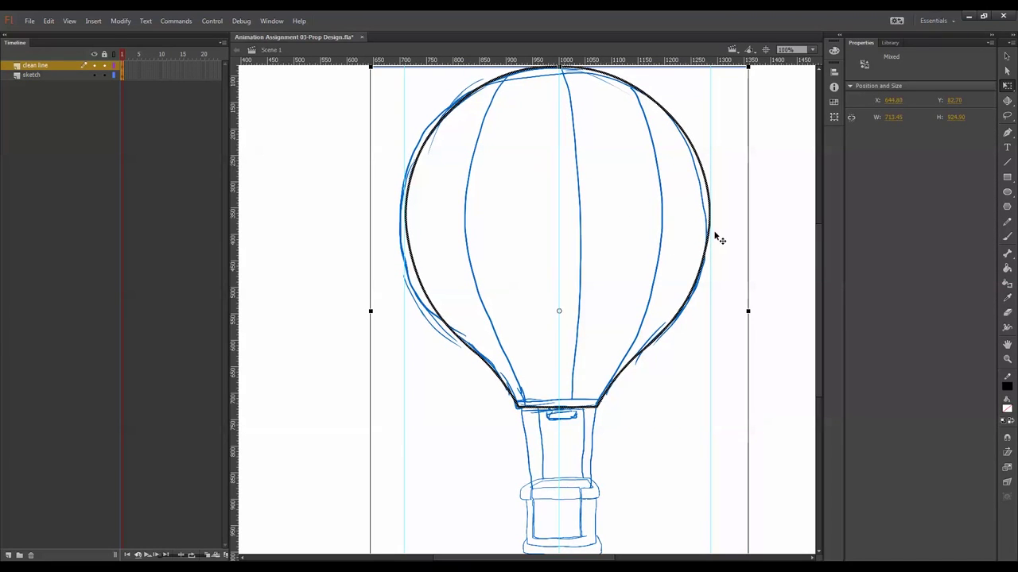
click(103, 75)
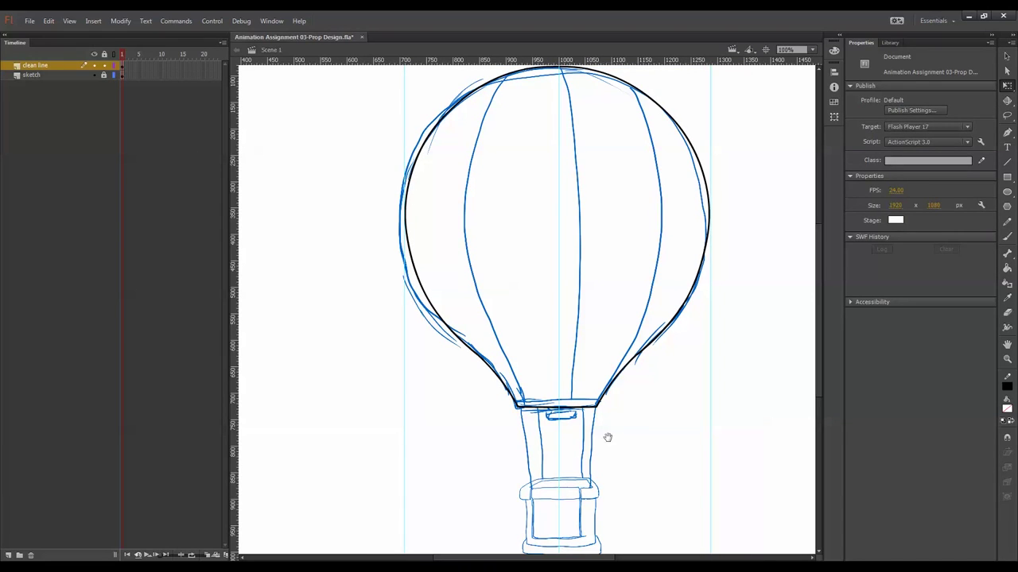
- Convert the whole balloon outline to a graphic symbol named "Balloon Comp"
drag(609, 447, 609, 386)
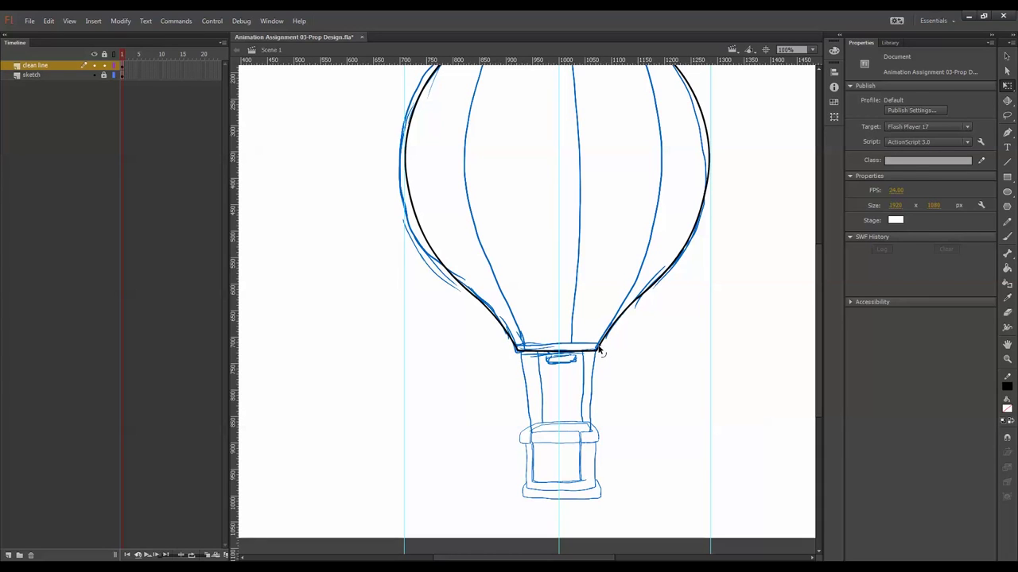
click(601, 351)
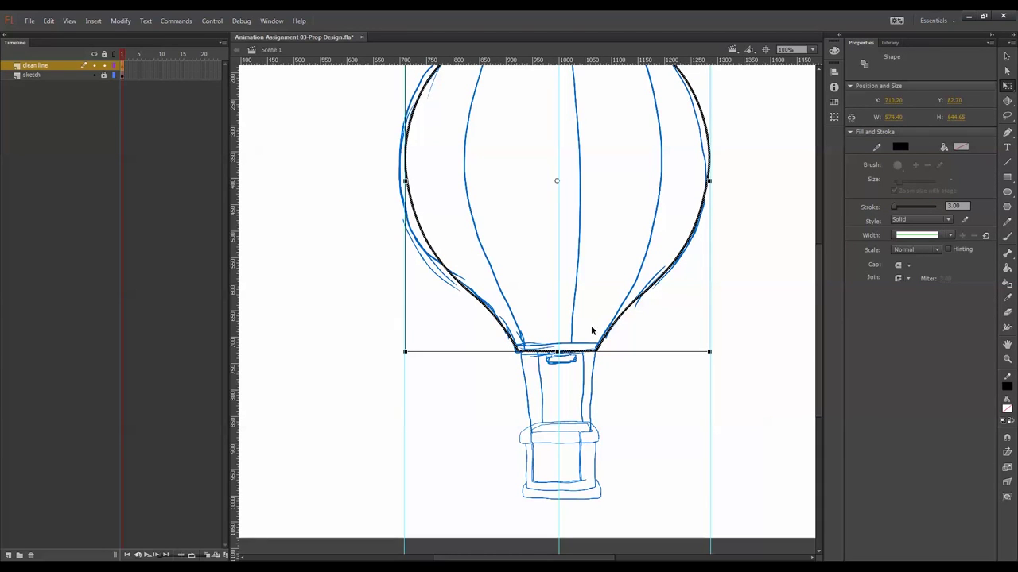
key(F8)
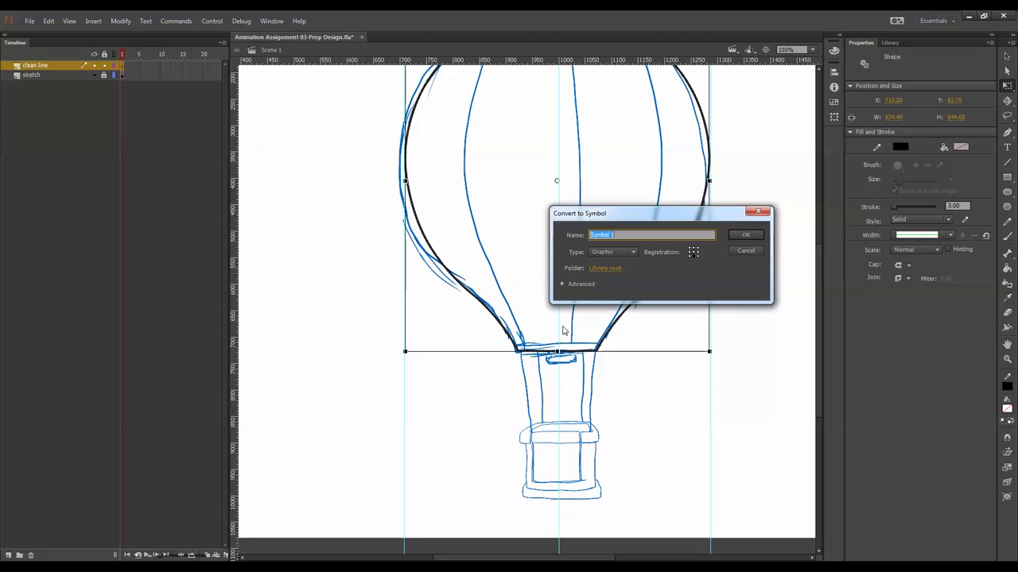
text(Balloon Comp)
click(747, 236)
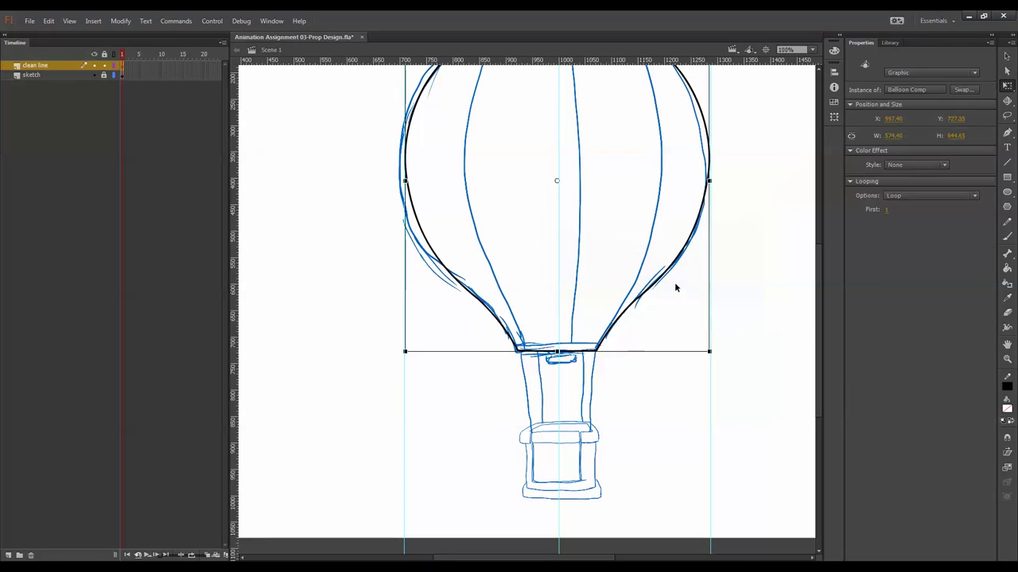
- Inside the Balloon Comp symbol, rename the outline's layer "Balloon Outline" and add a new layer above it
double_click(636, 302)
key(space)
drag(701, 269, 688, 357)
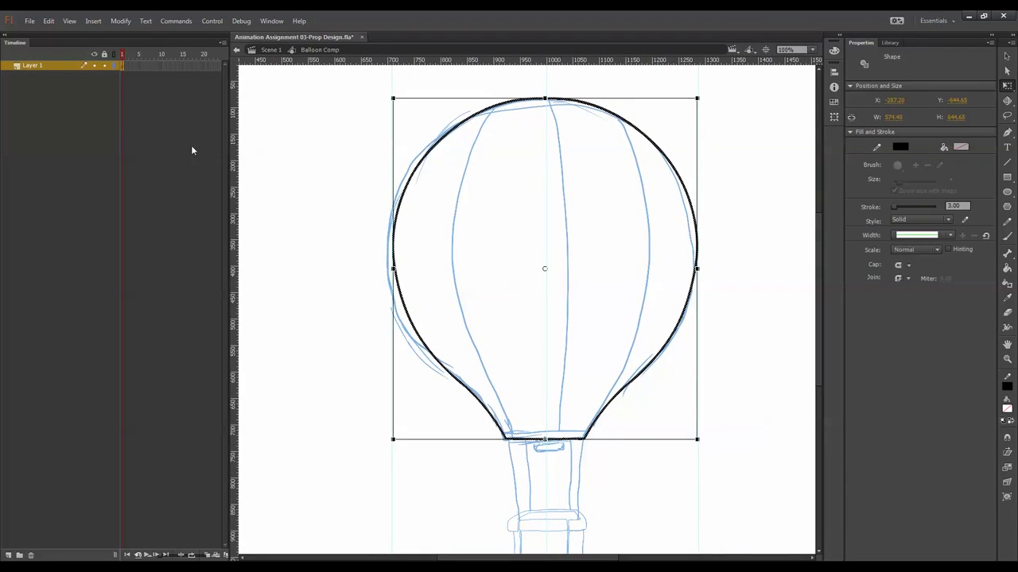
double_click(59, 68)
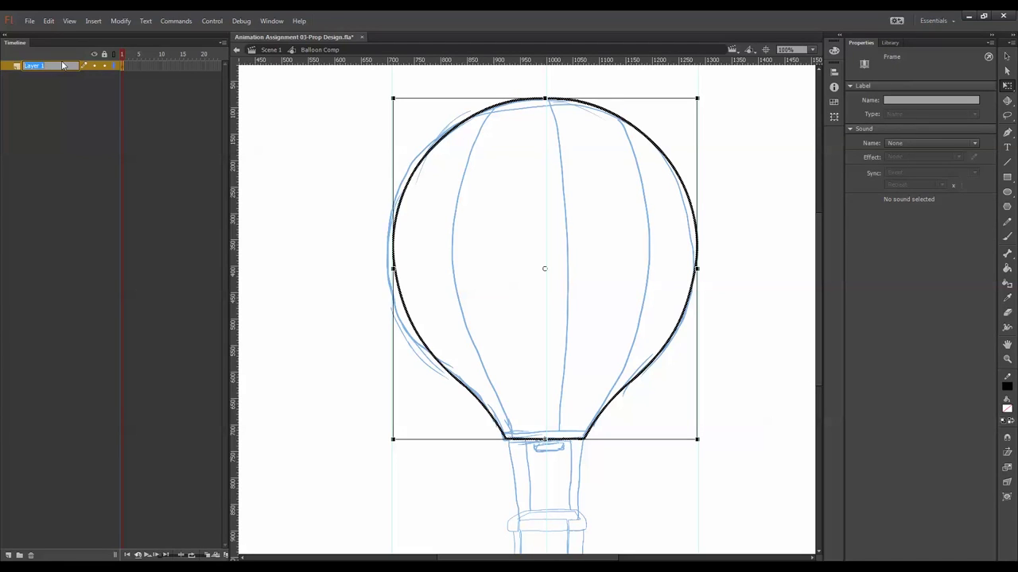
text(Balloon Outline)
click(92, 548)
click(9, 555)
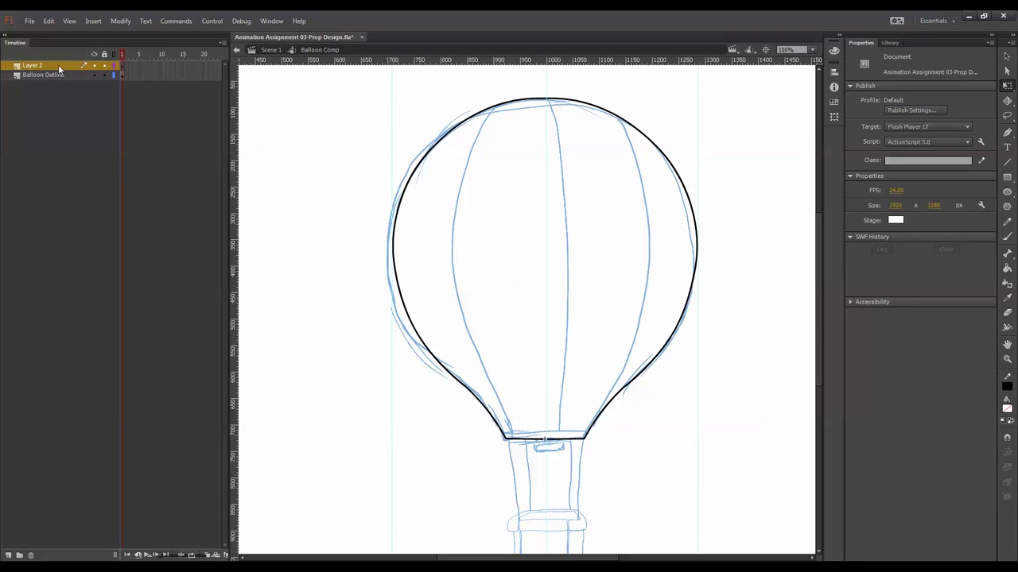
- Draw a thin unfilled rectangle across the balloon's neck on the new layer, extending slightly past both lower corners
click(1007, 177)
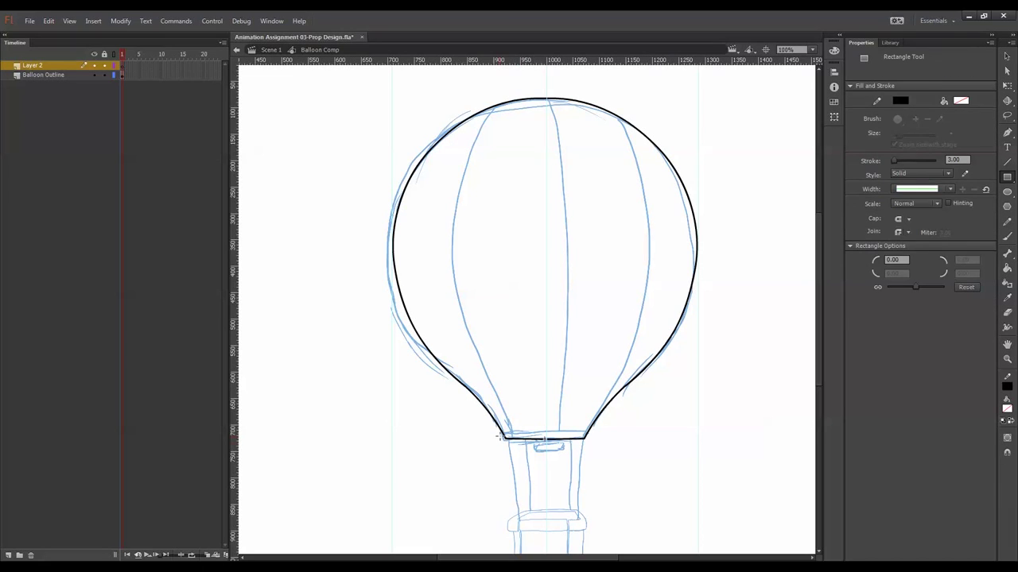
drag(500, 434, 589, 439)
key(ctrl+equal)
key(ctrl+equal)
drag(549, 535, 541, 322)
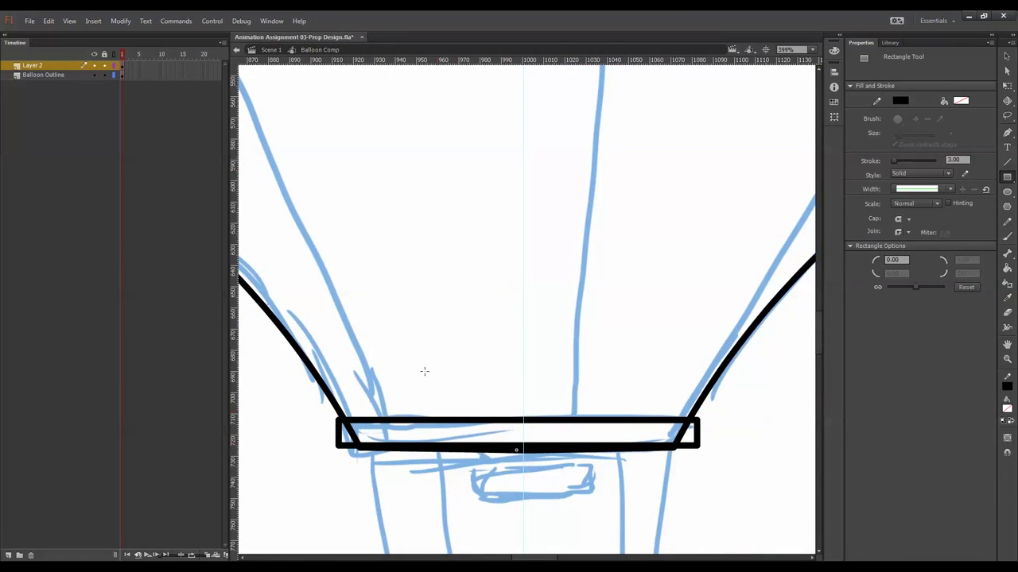
- Reshape the neck band's corners to round both ends, and lower its bottom edge just below the balloon outline
click(1008, 86)
drag(339, 447, 349, 426)
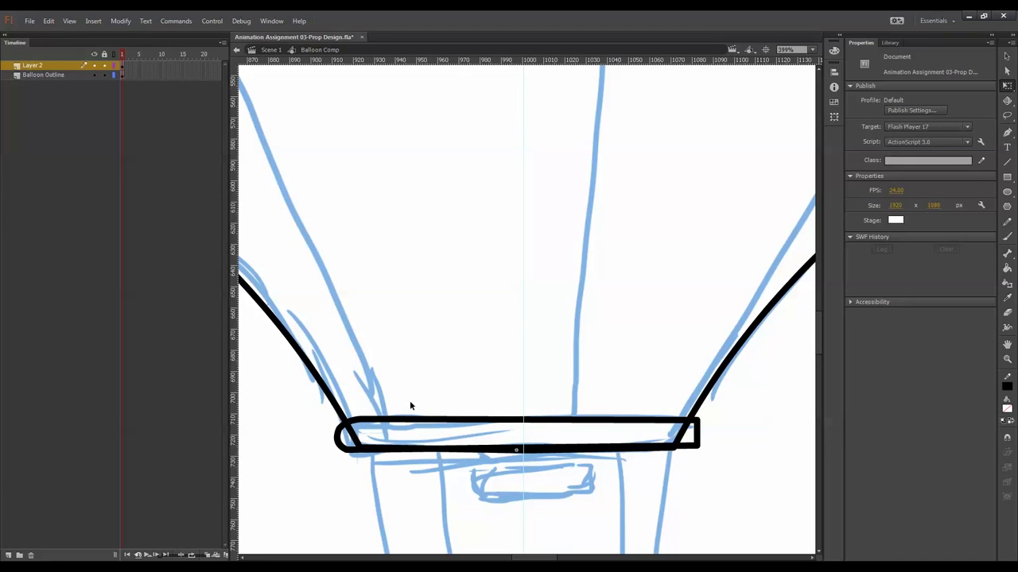
drag(697, 421, 681, 454)
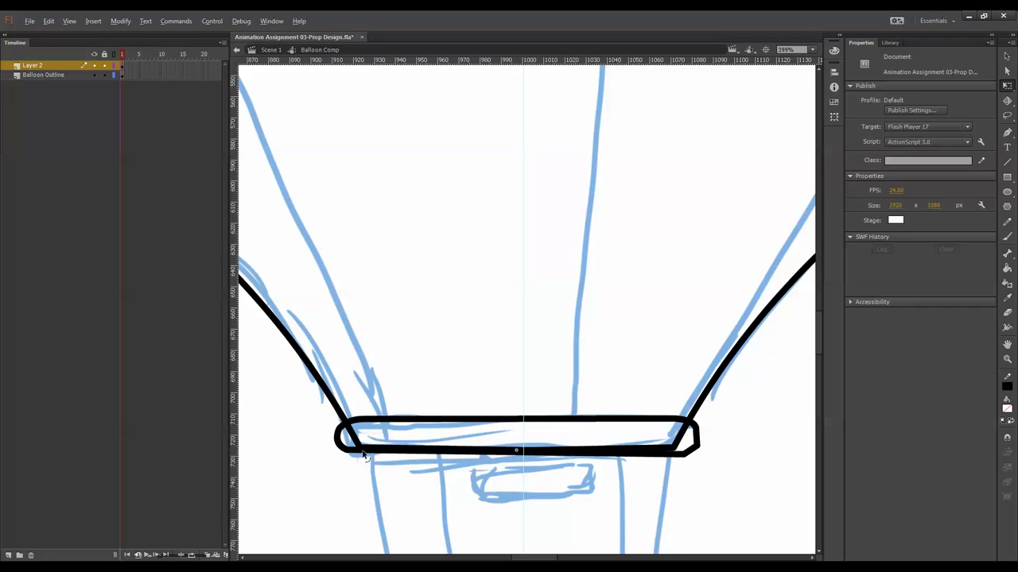
drag(352, 450, 362, 460)
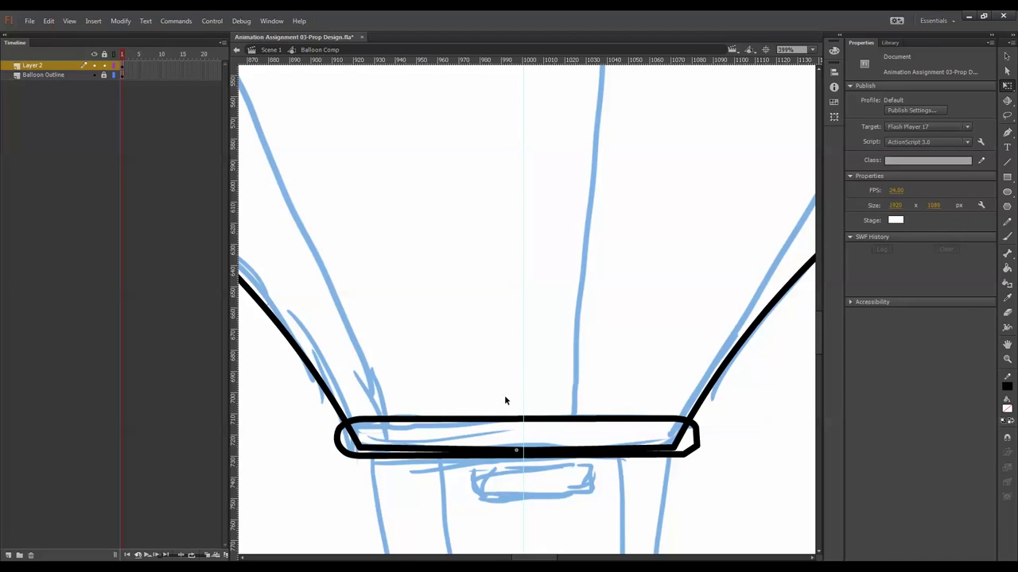
- Copy the left half of the neck band up to the centre guide and delete the right half
drag(523, 390, 310, 497)
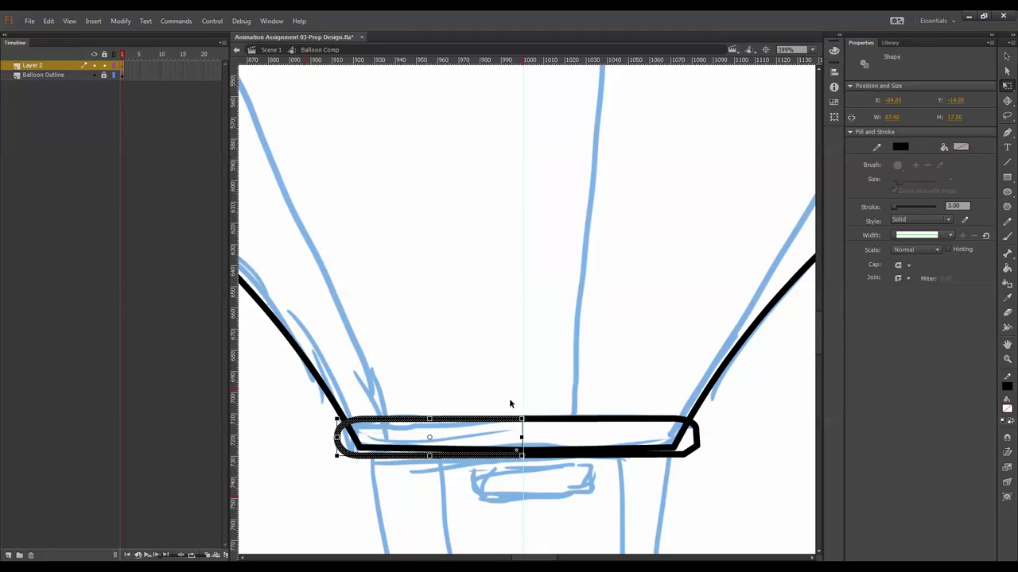
click(48, 21)
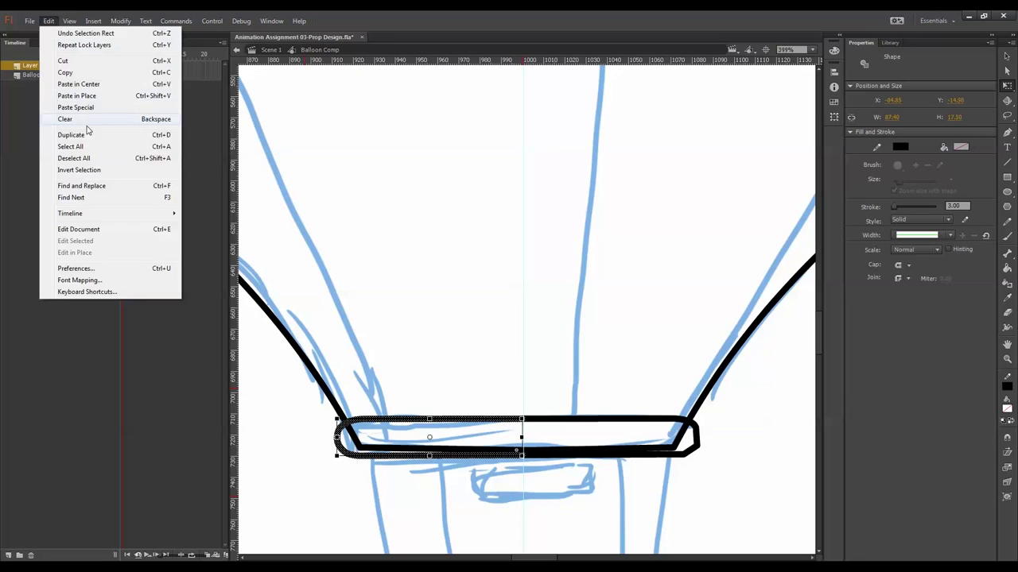
click(89, 71)
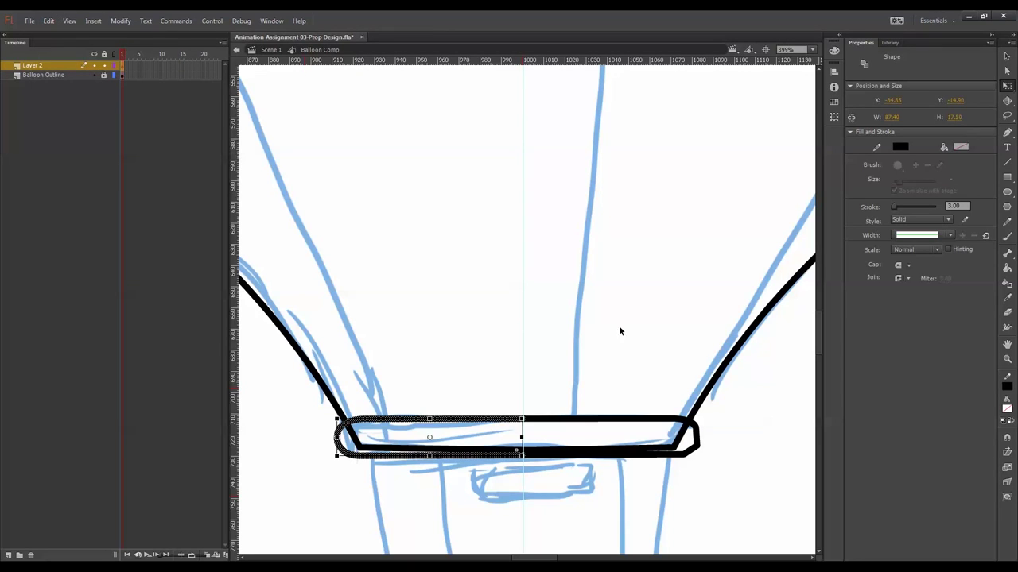
click(318, 210)
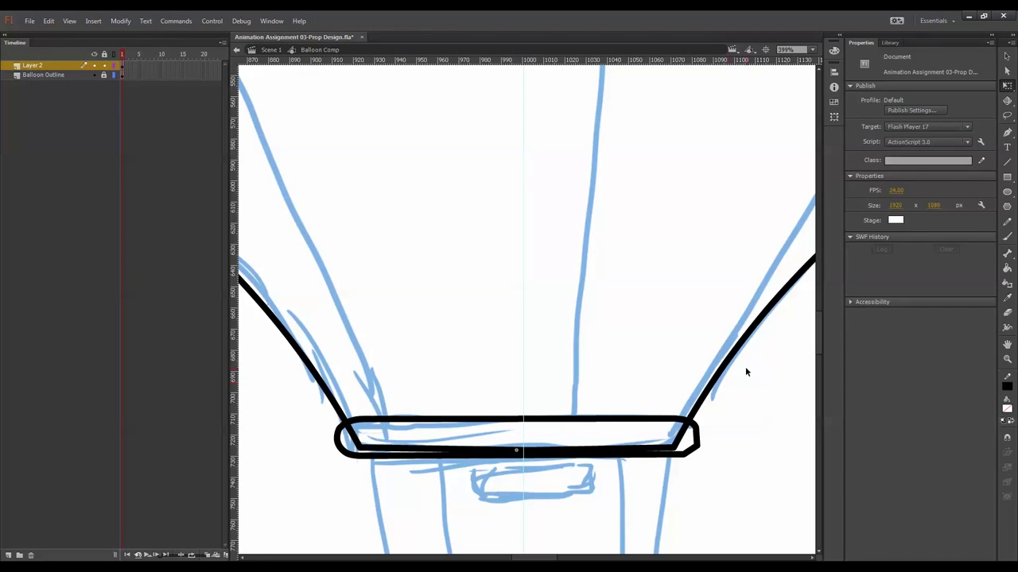
drag(746, 372, 522, 518)
key(Delete)
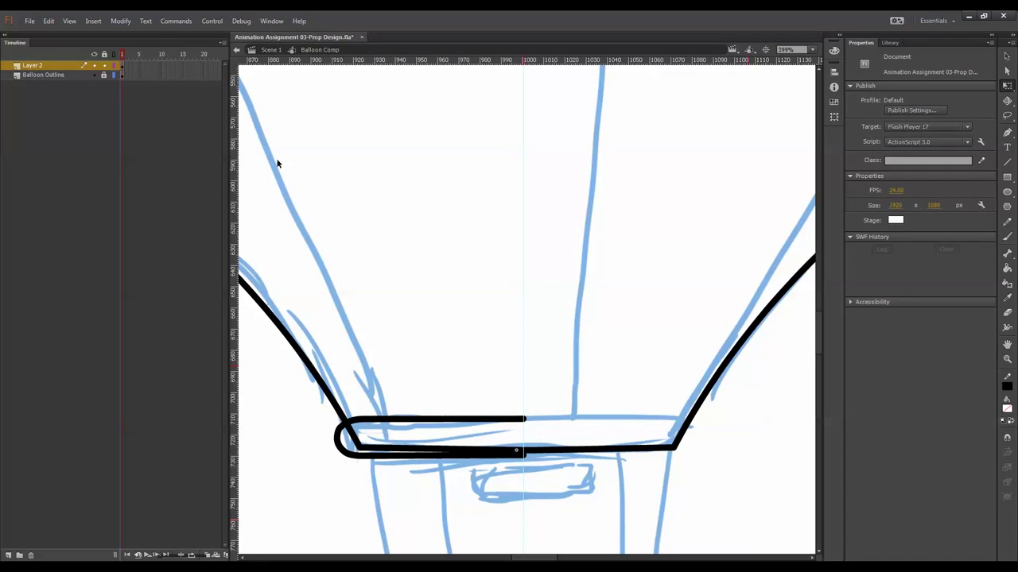
- Paste the copied half band in place and flip it horizontally
click(48, 21)
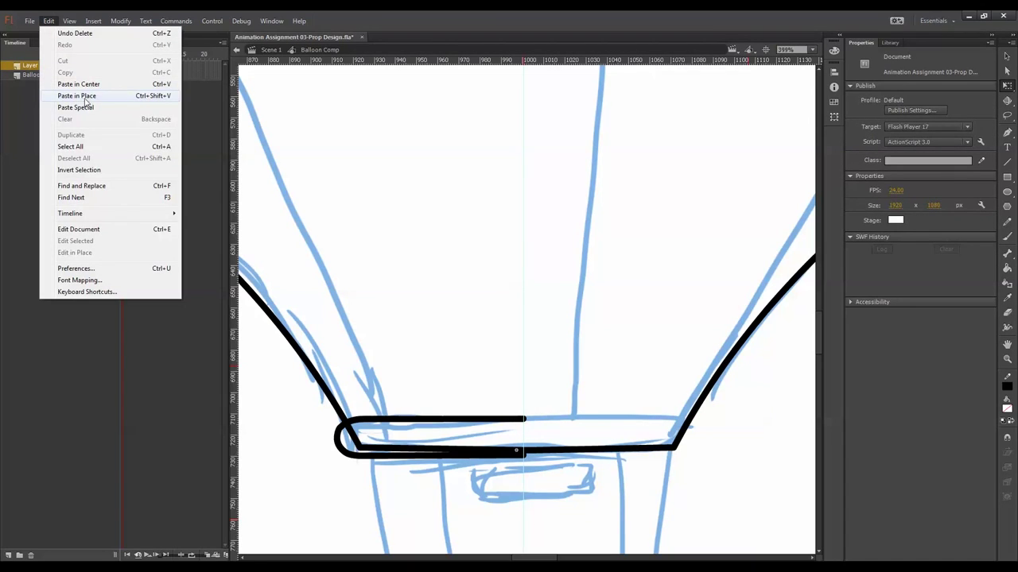
click(84, 97)
click(175, 20)
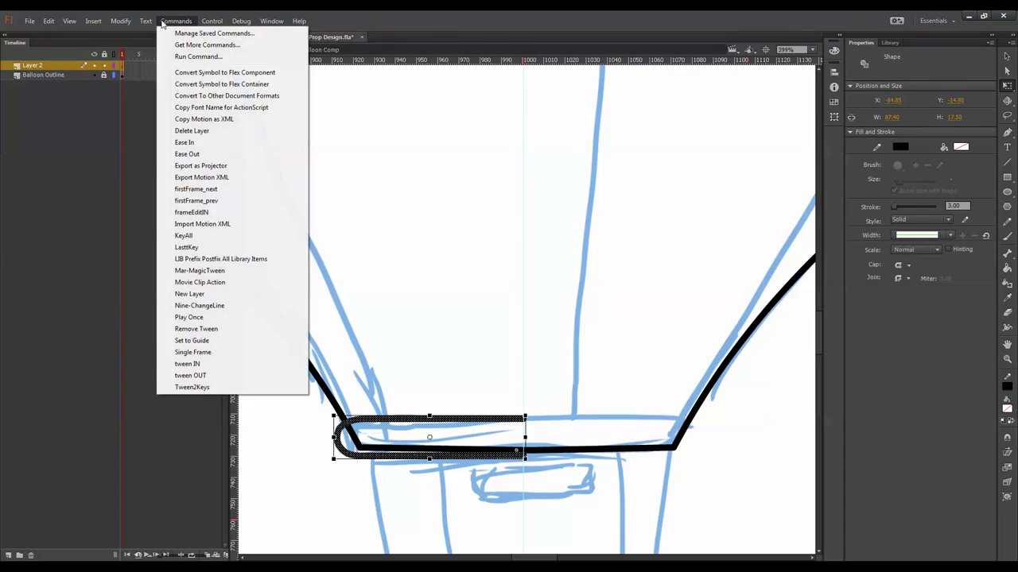
mouse_move(120, 20)
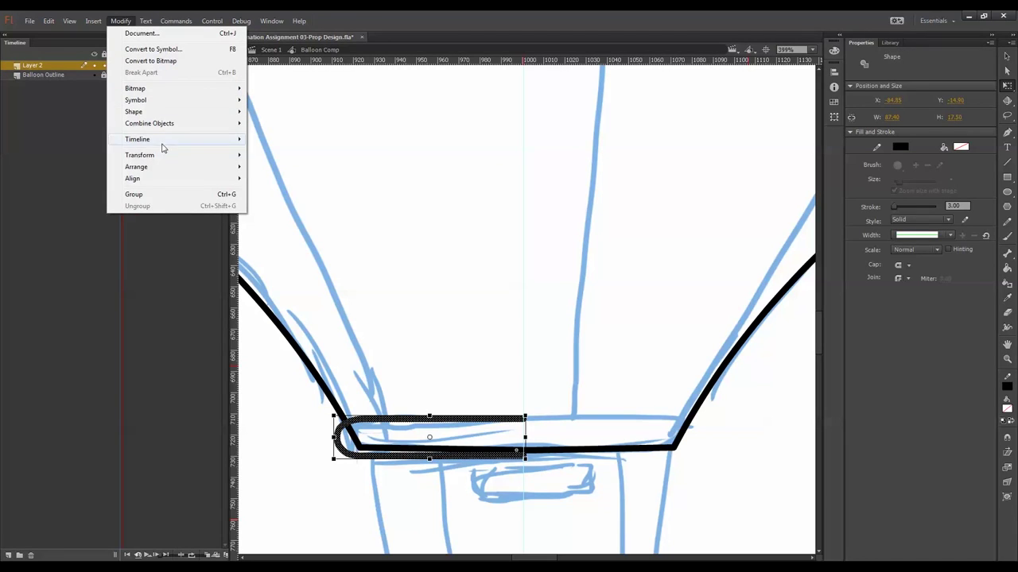
mouse_move(170, 155)
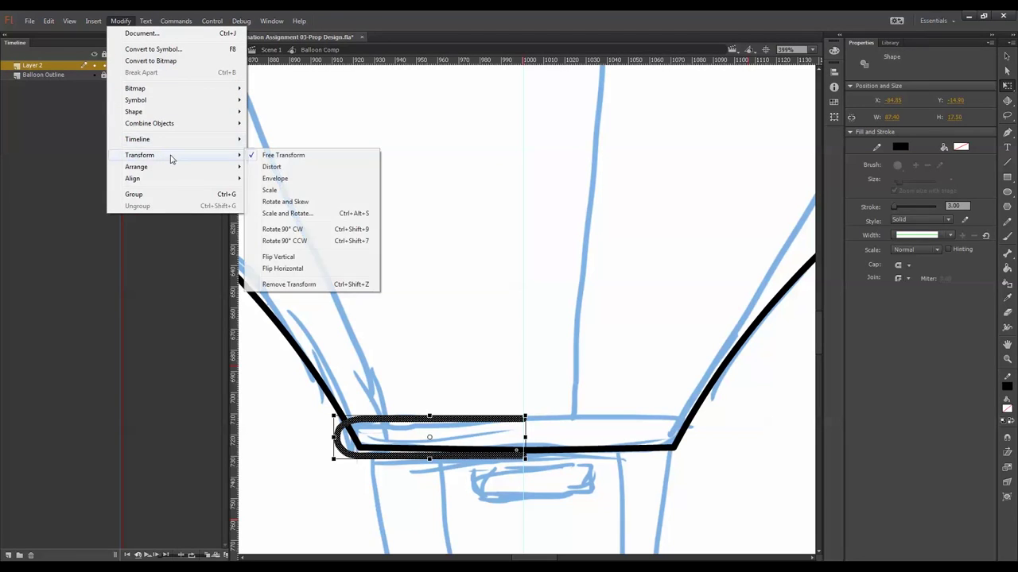
click(300, 270)
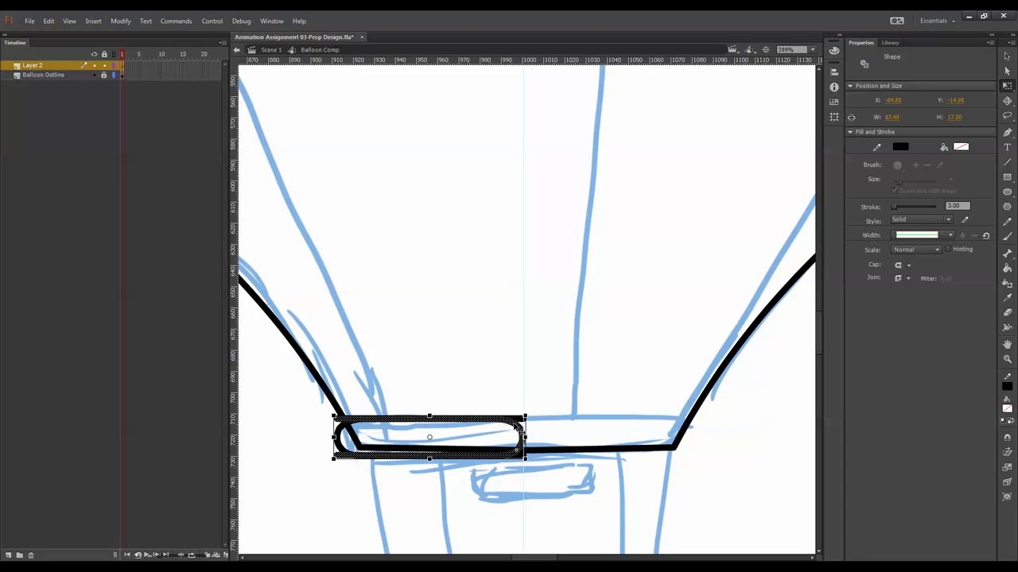
- Move the flipped half to the right of the centre guide and nudge it left until both halves join
drag(514, 425, 699, 429)
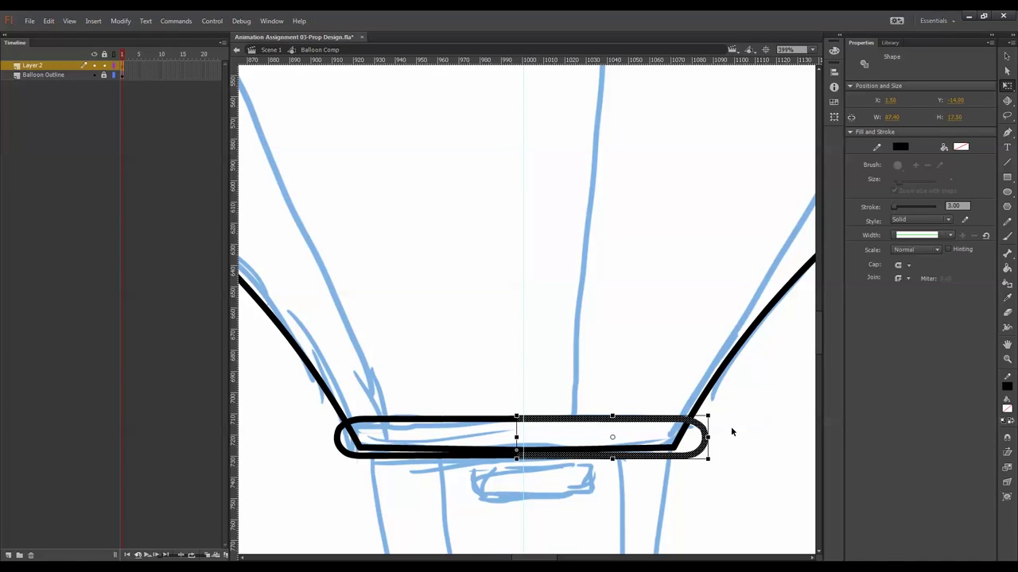
key(Left)
key(Left)
key(Left)
key(Left)
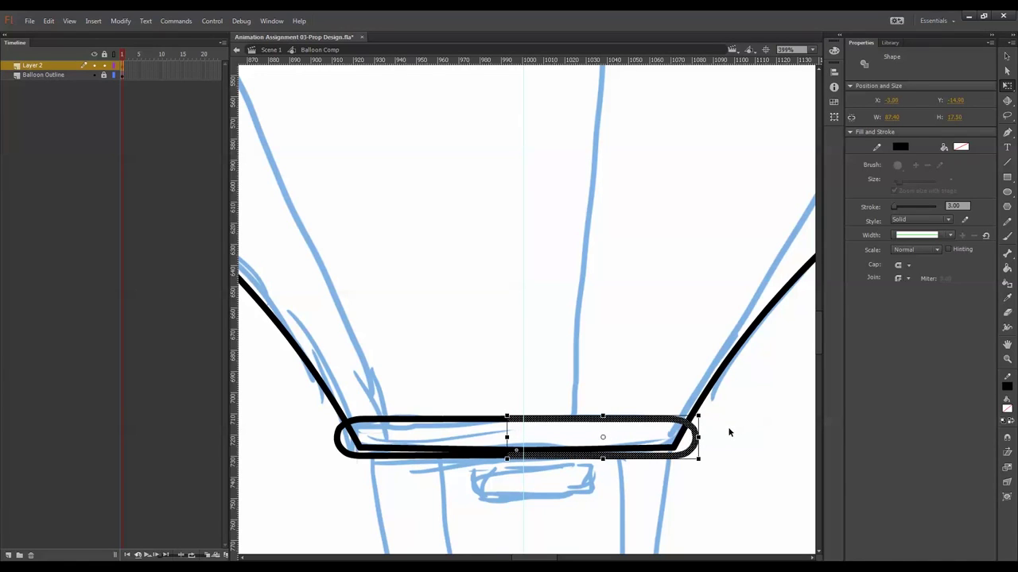
click(729, 432)
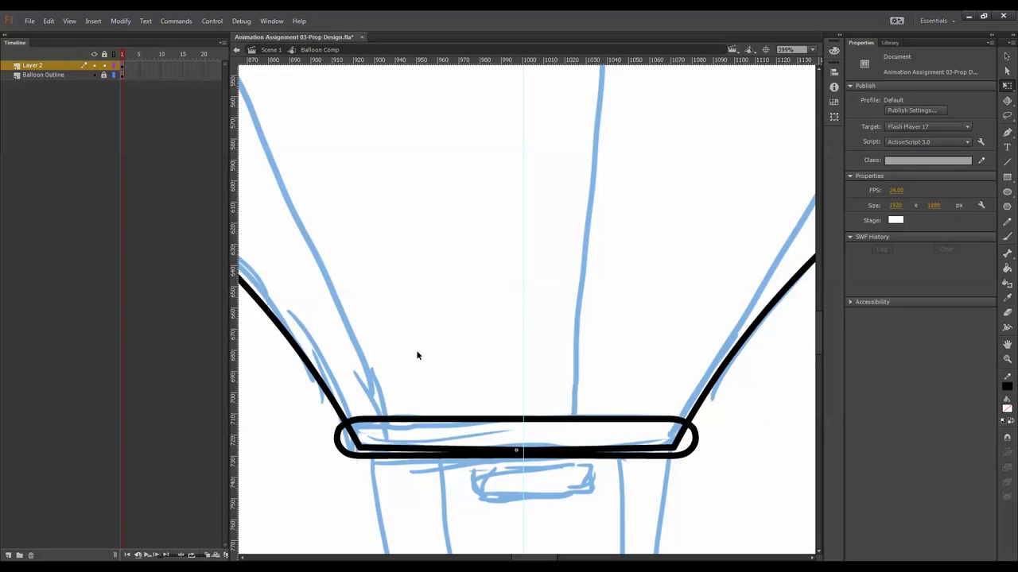
- Inspect the mirrored neck band's anchor points with the Balloon Outline layer temporarily hidden
click(94, 75)
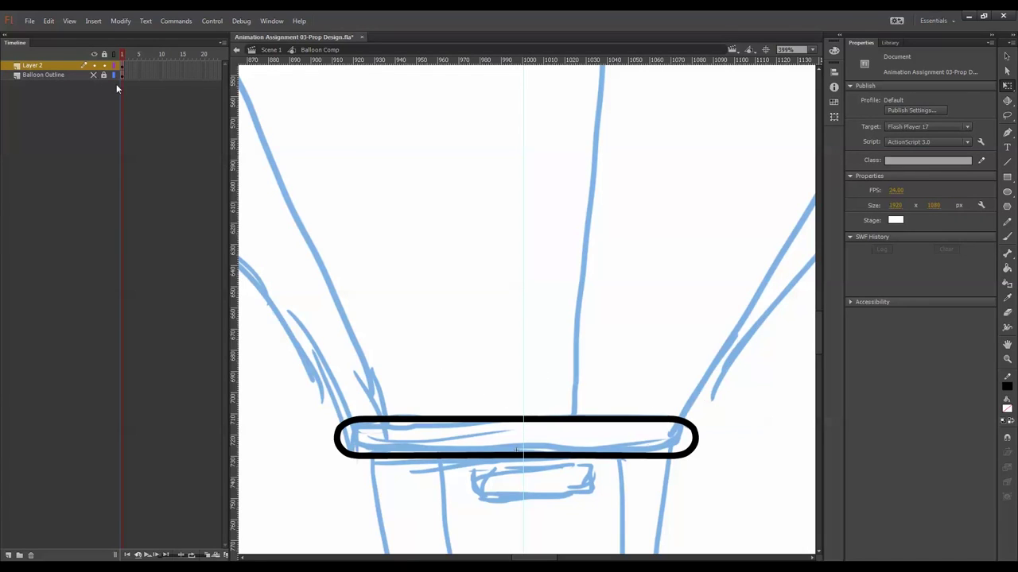
click(1006, 71)
drag(609, 346, 527, 431)
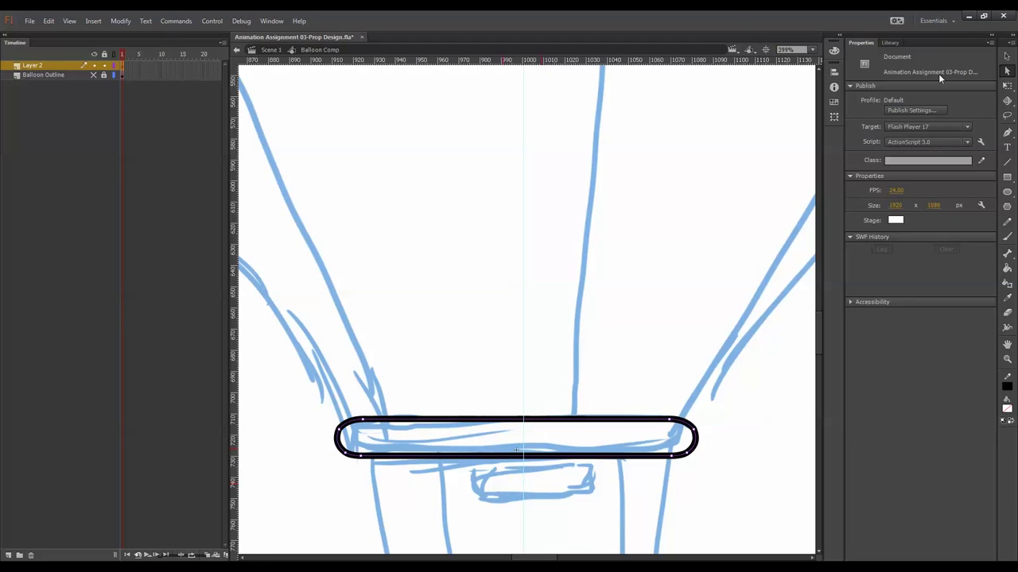
click(1006, 85)
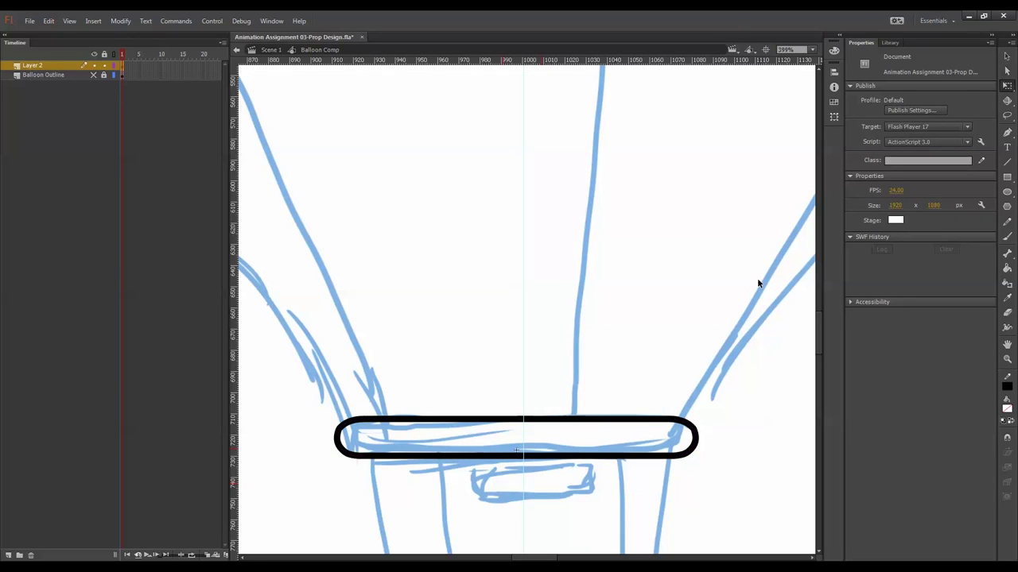
click(93, 76)
- Fill the neck band with white and return to Scene 1
click(1007, 408)
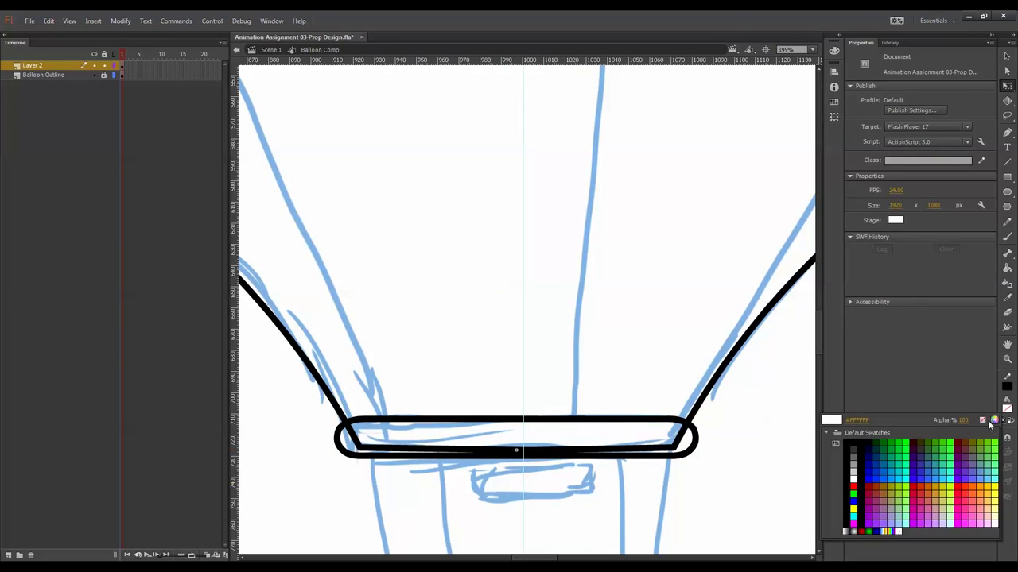
click(854, 477)
click(1007, 271)
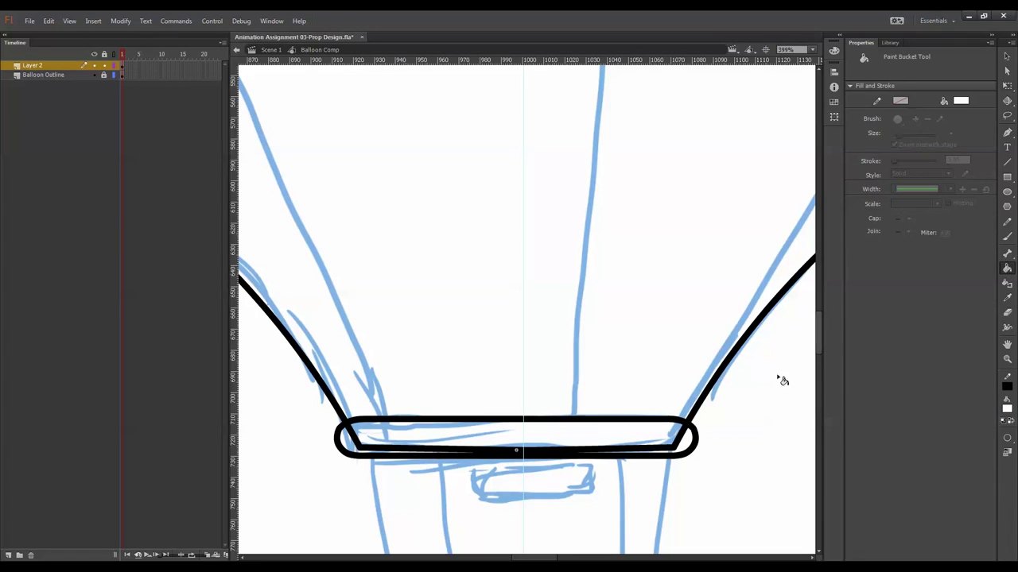
click(641, 439)
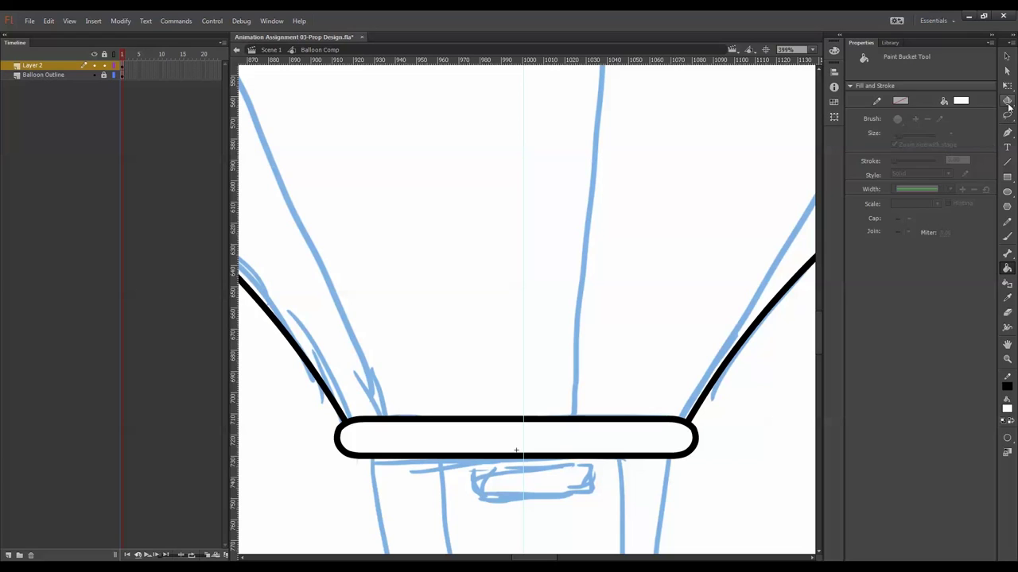
click(1008, 86)
double_click(745, 414)
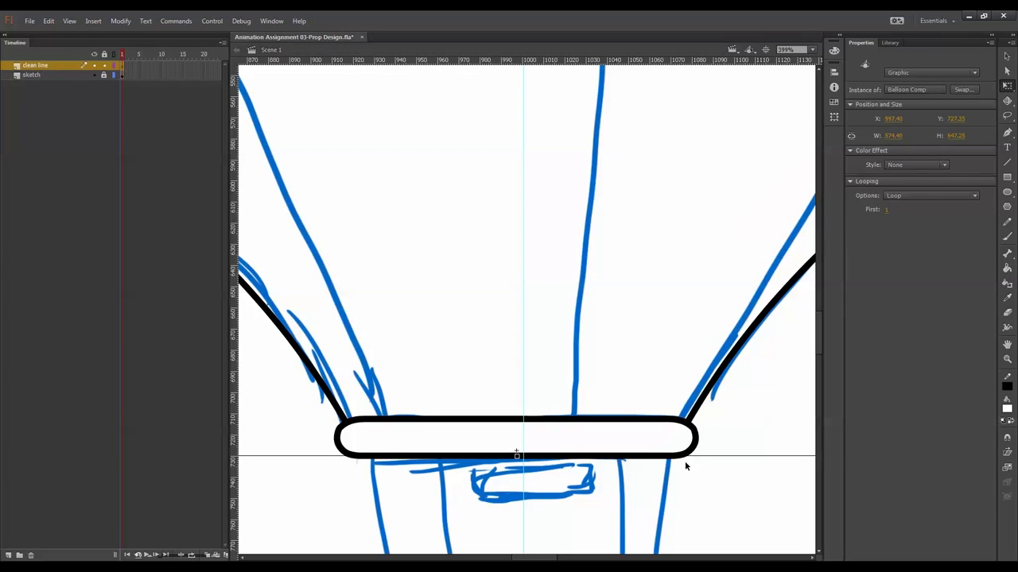
- Distribute the Balloon Comp instance to its own layer, lock that layer and make the clean line layer active
drag(662, 501, 666, 468)
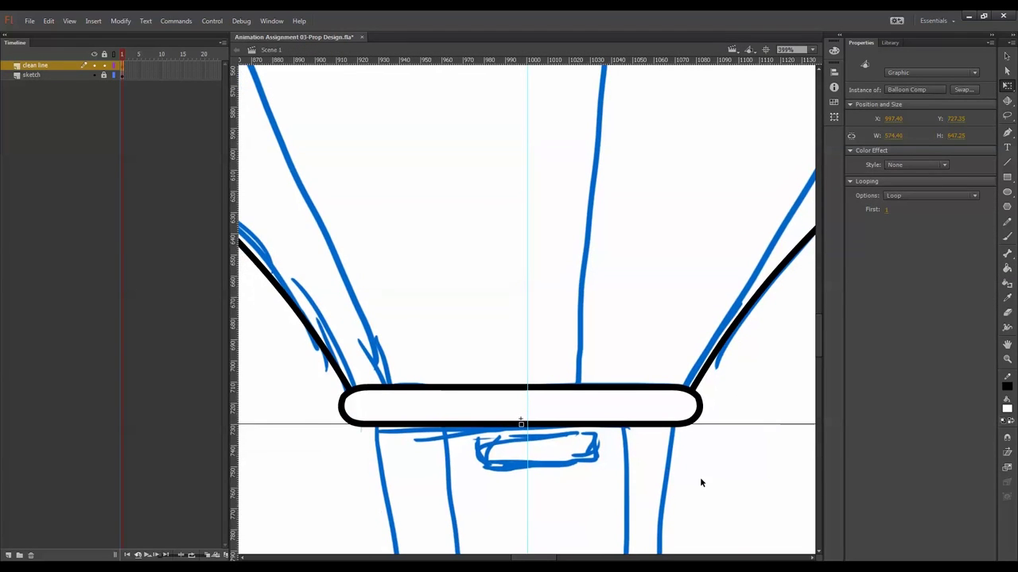
click(699, 479)
key(ctrl+minus)
key(ctrl+minus)
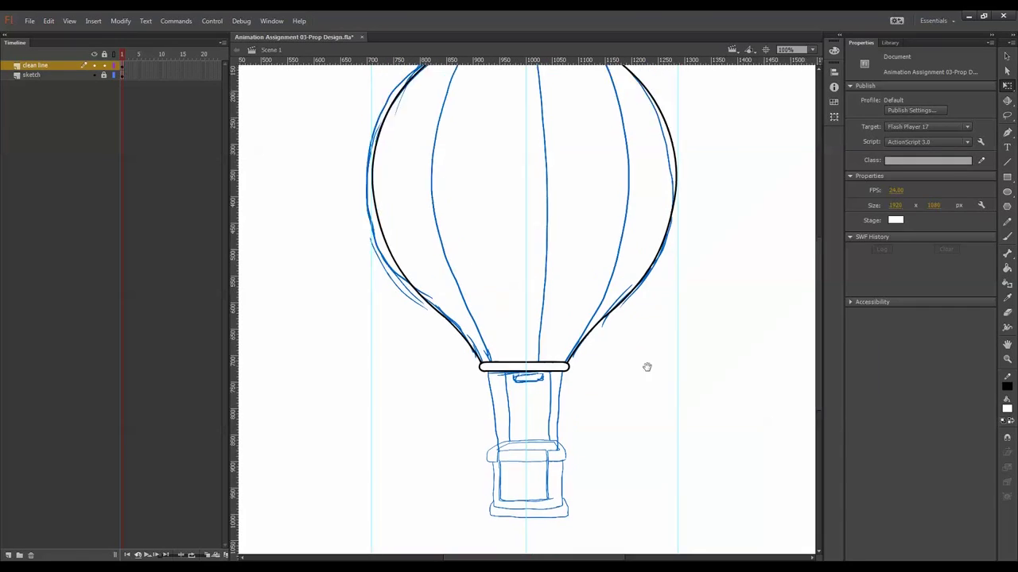
click(444, 96)
key(ctrl+shift+d)
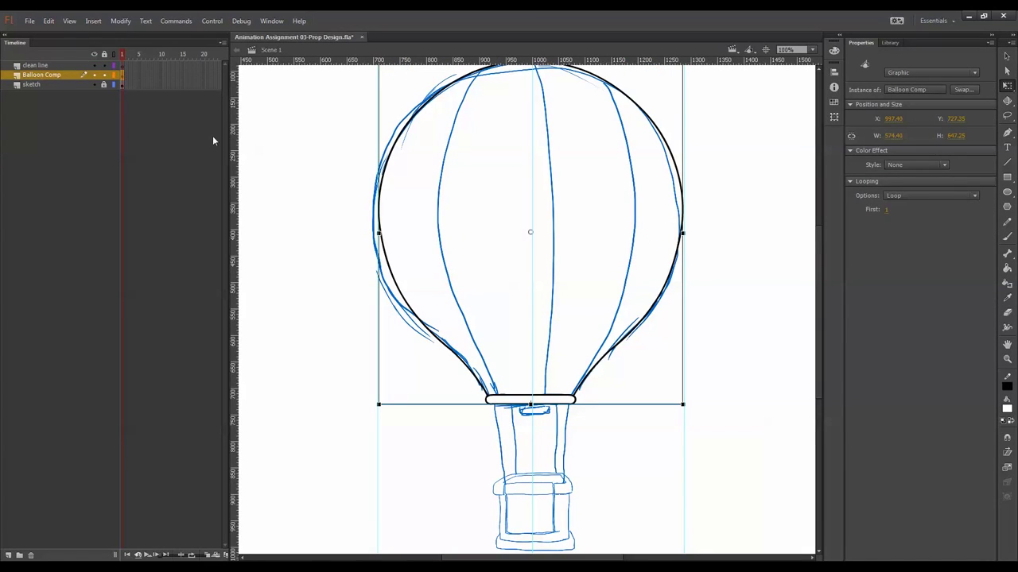
drag(72, 77, 74, 63)
click(104, 65)
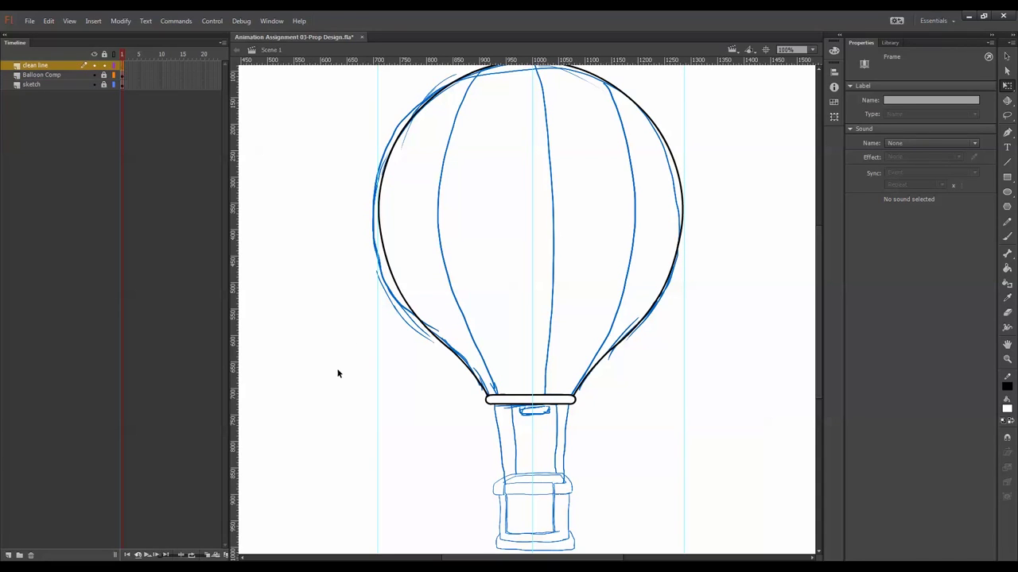
- Draw a rectangle about 133 by 141 px over the basket sketch on the clean line layer and delete its white fill
click(1007, 177)
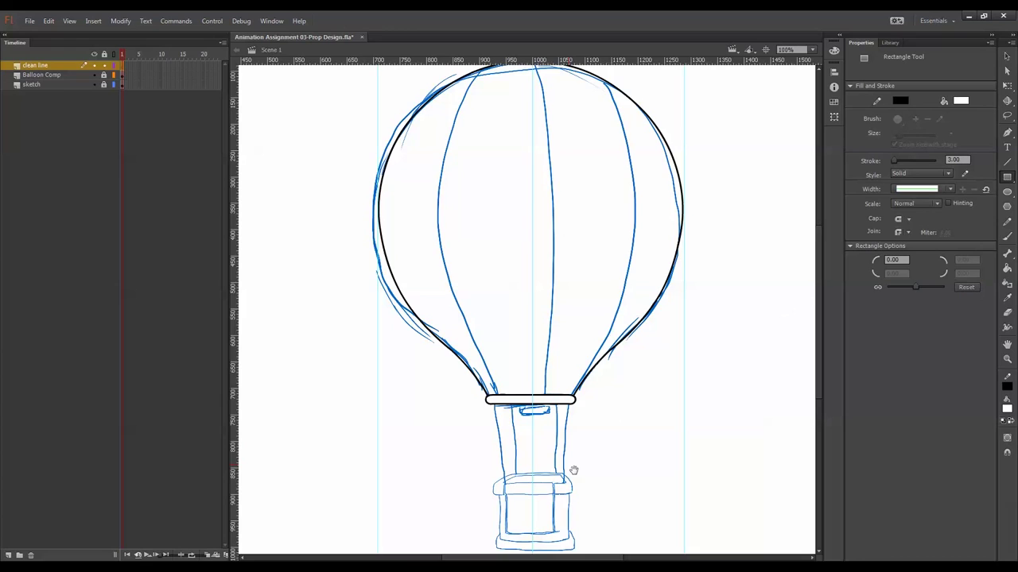
drag(574, 470, 569, 415)
key(ctrl+equal)
key(ctrl+equal)
drag(484, 272, 529, 107)
mouse_move(404, 248)
mouse_down()
mouse_move(687, 527)
mouse_move(689, 546)
mouse_up()
key(v)
click(600, 313)
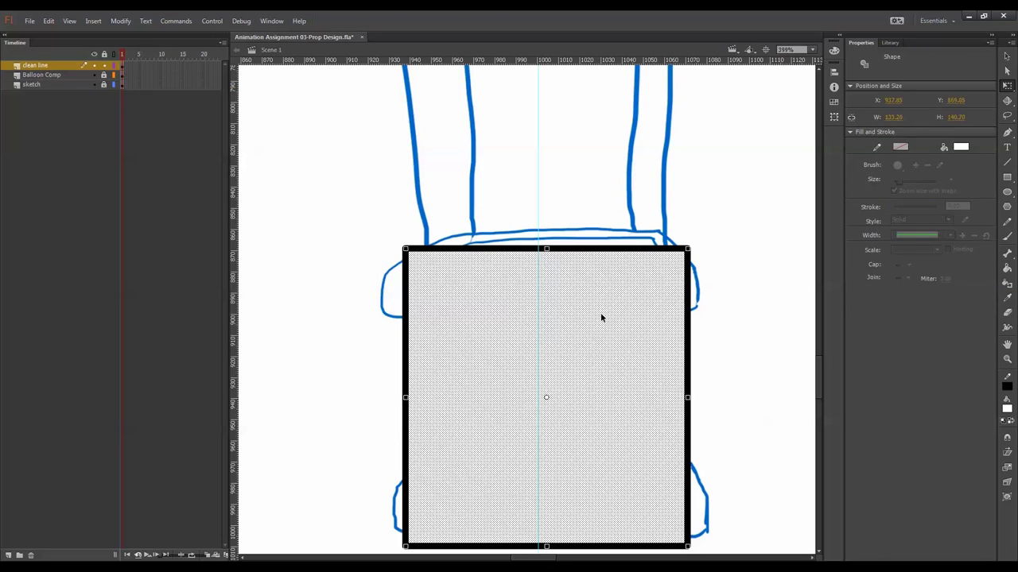
key(Delete)
- Reshape the rectangle's upper corners and sides into a wide rim with curved shoulders, following the basket sketch
drag(689, 249, 663, 233)
drag(404, 249, 392, 275)
key(ctrl+z)
drag(420, 255, 475, 234)
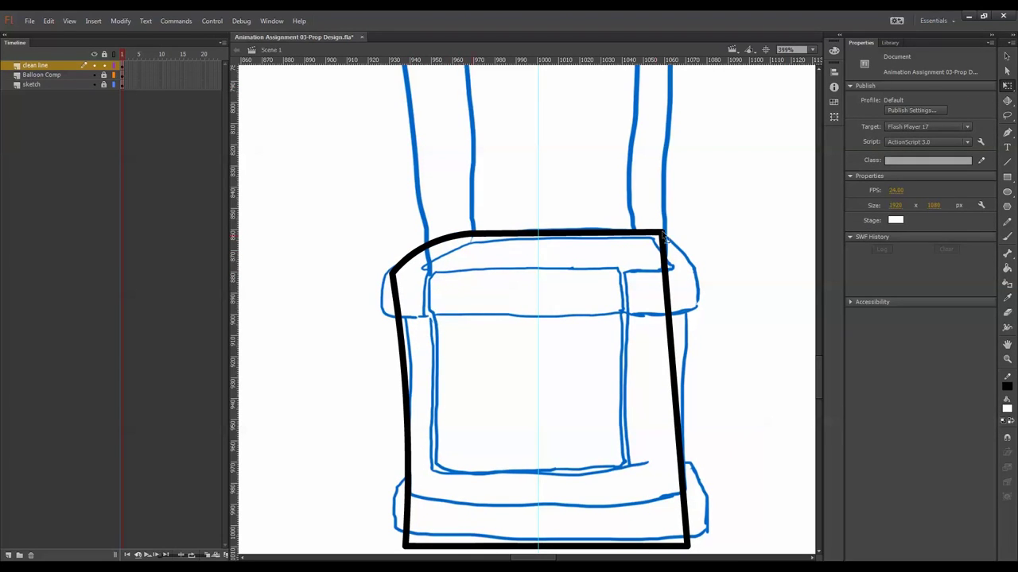
drag(667, 267, 694, 271)
drag(659, 231, 633, 230)
drag(663, 246, 656, 235)
mouse_move(693, 305)
mouse_down()
mouse_move(702, 308)
mouse_move(702, 289)
mouse_up()
- Draw the rim's lower edge across the basket and delete the surplus segments at both ends
drag(697, 319, 386, 316)
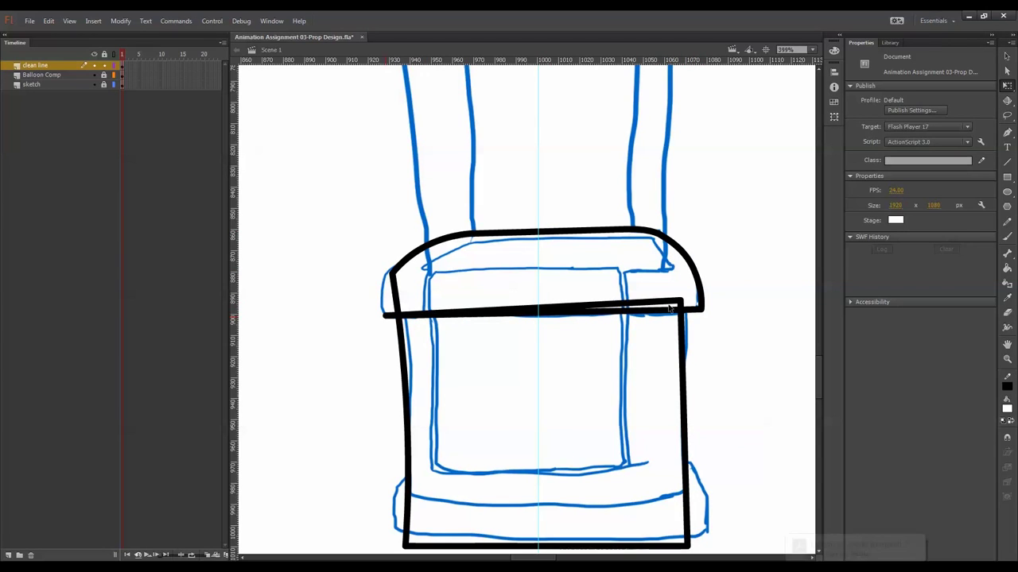
click(666, 301)
key(Delete)
click(396, 294)
key(Delete)
- Close the rim's left end with a curved line, delete the leftover stubs and pull in its lower right corner
drag(394, 276, 381, 375)
click(390, 351)
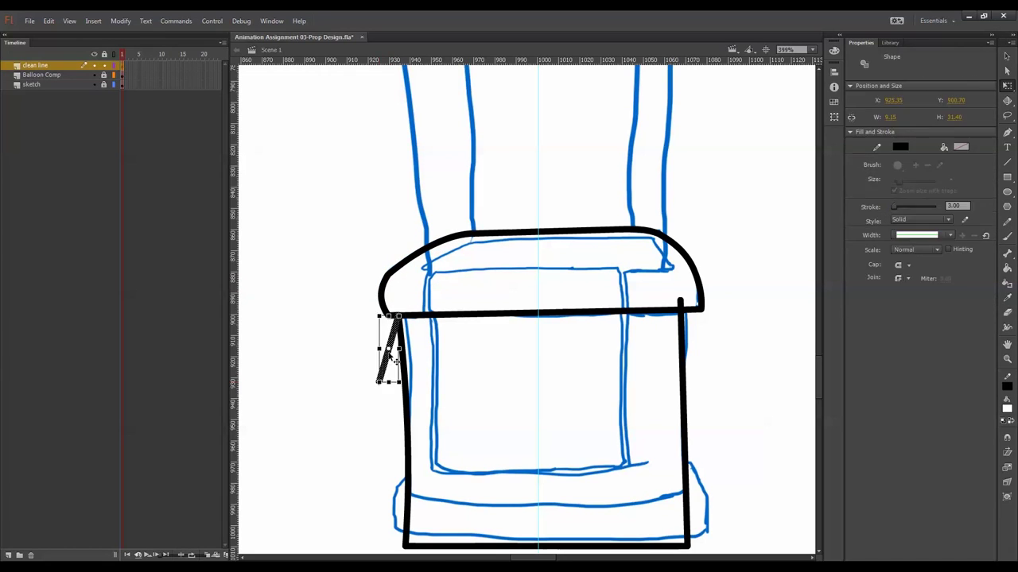
key(Delete)
click(681, 303)
key(Delete)
drag(702, 309, 698, 311)
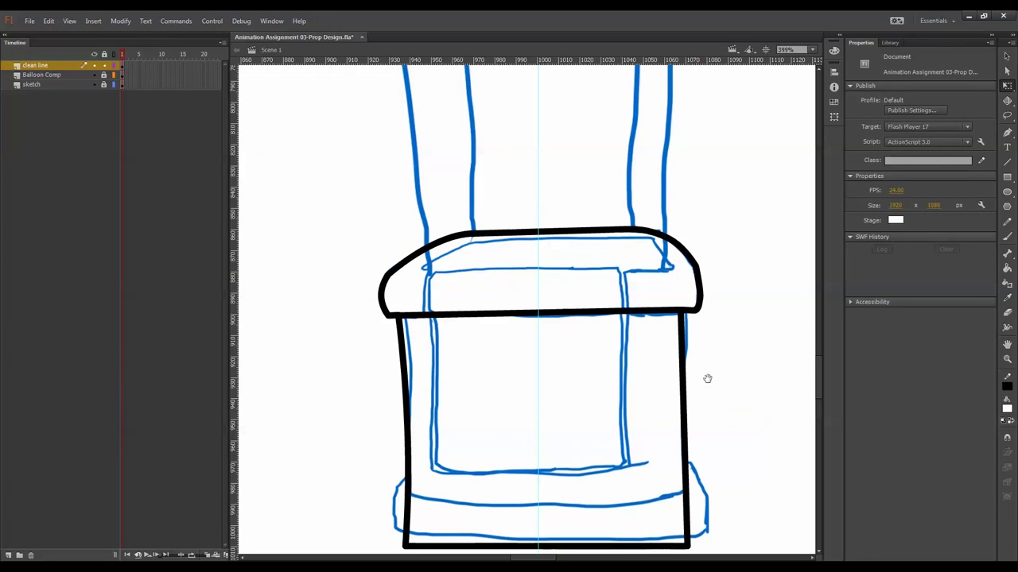
- Draw straight lines for the base's top edge, the front panel's two vertical sides and the rim opening's lower edge
scroll(707, 379, down, 2)
key(n)
drag(384, 468, 706, 465)
drag(430, 237, 441, 448)
drag(628, 232, 628, 447)
drag(407, 240, 676, 236)
- Trim the rim opening's overhanging line ends and shape its slanted, curved ends and top edge along the sketch
key(q)
click(419, 240)
key(Delete)
drag(430, 237, 492, 213)
click(645, 237)
key(Delete)
drag(628, 232, 666, 237)
click(478, 216)
key(Delete)
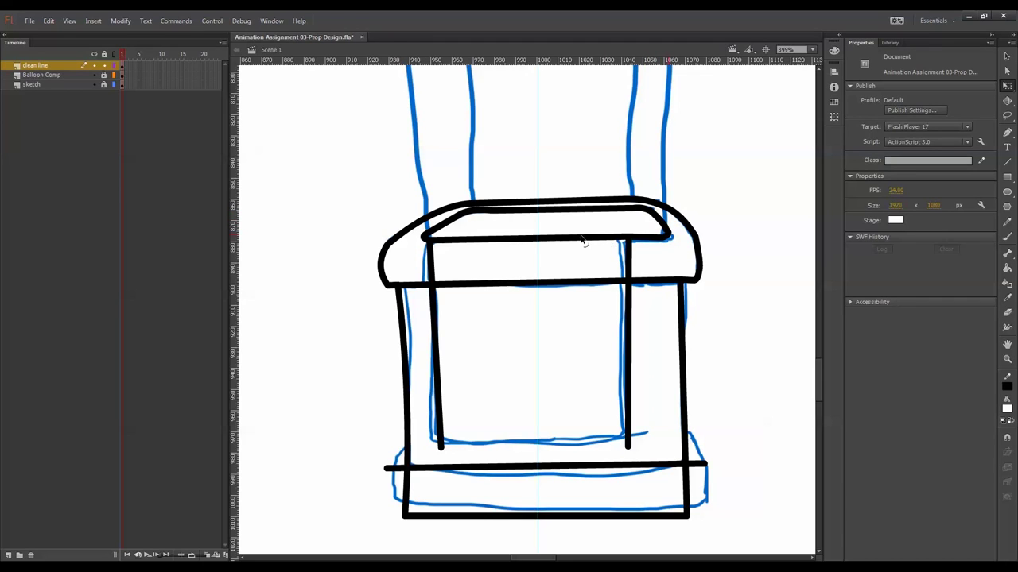
- Close the front panel with a bottom edge and form the base's rounded left end, deleting the surplus segment inside it
drag(441, 448, 632, 441)
drag(579, 442, 580, 445)
mouse_move(388, 468)
mouse_down()
mouse_move(375, 478)
mouse_move(388, 454)
mouse_up()
drag(408, 468, 395, 501)
click(406, 493)
key(Delete)
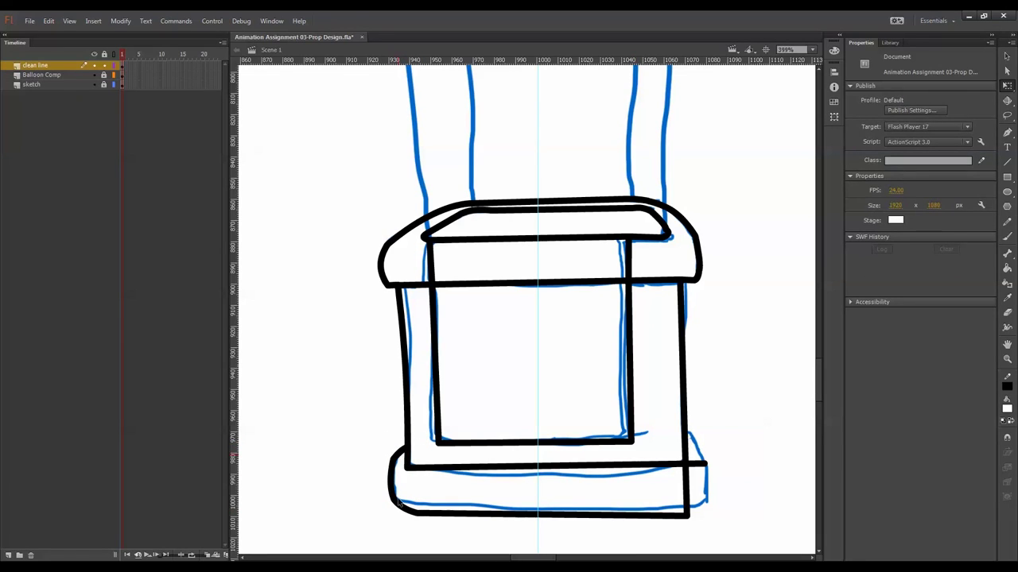
- Form the base's rounded right end to match the left, deleting the surplus segments inside and beyond it
click(685, 480)
key(Delete)
mouse_move(686, 517)
mouse_down()
mouse_move(704, 510)
mouse_move(686, 513)
mouse_up()
drag(686, 513, 700, 442)
click(698, 464)
key(Delete)
drag(703, 482, 698, 447)
click(678, 426)
key(Delete)
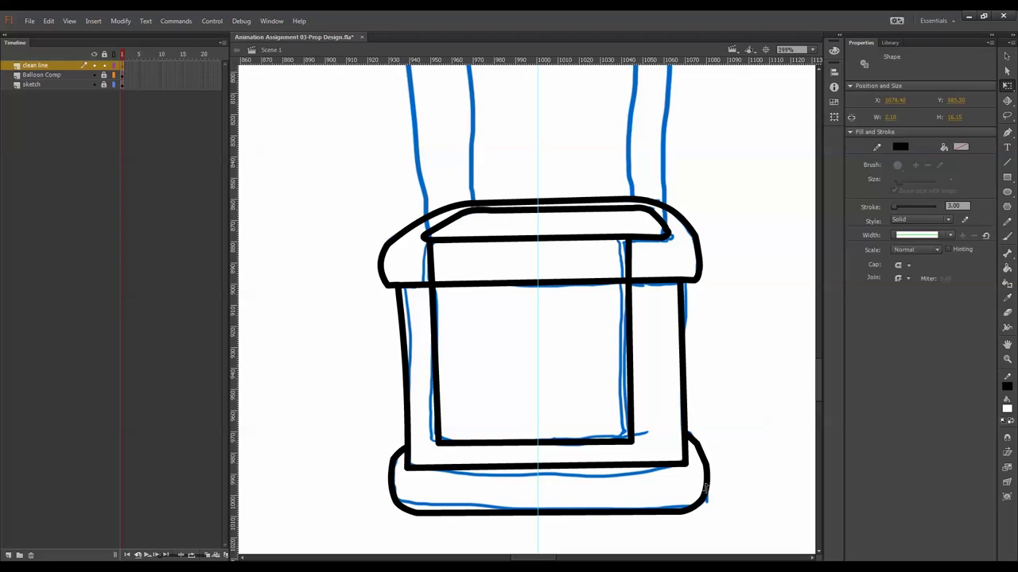
drag(705, 489, 696, 448)
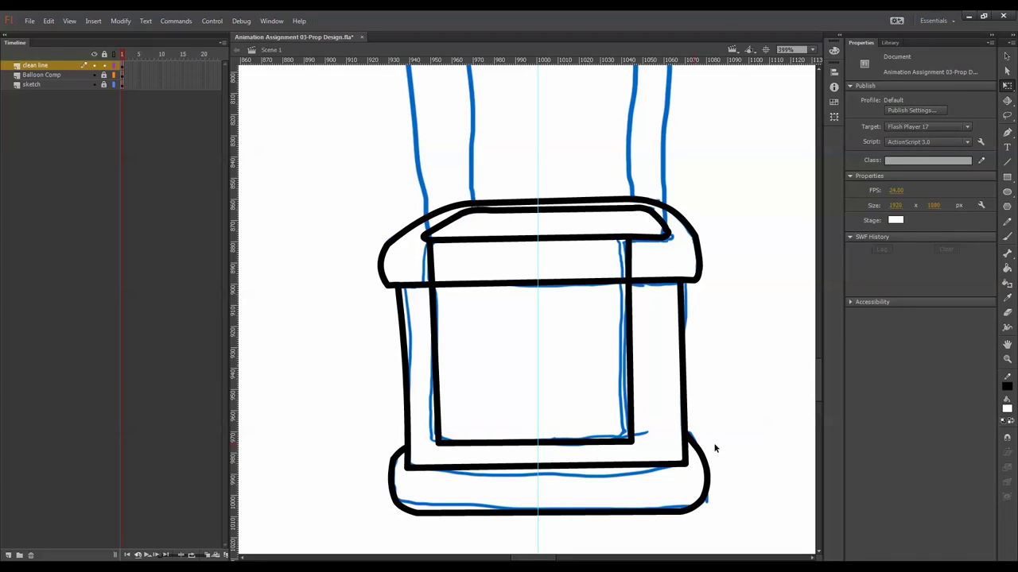
- Copy the front panel's outline together with the rim line crossing it and paste the copy in place
click(608, 239)
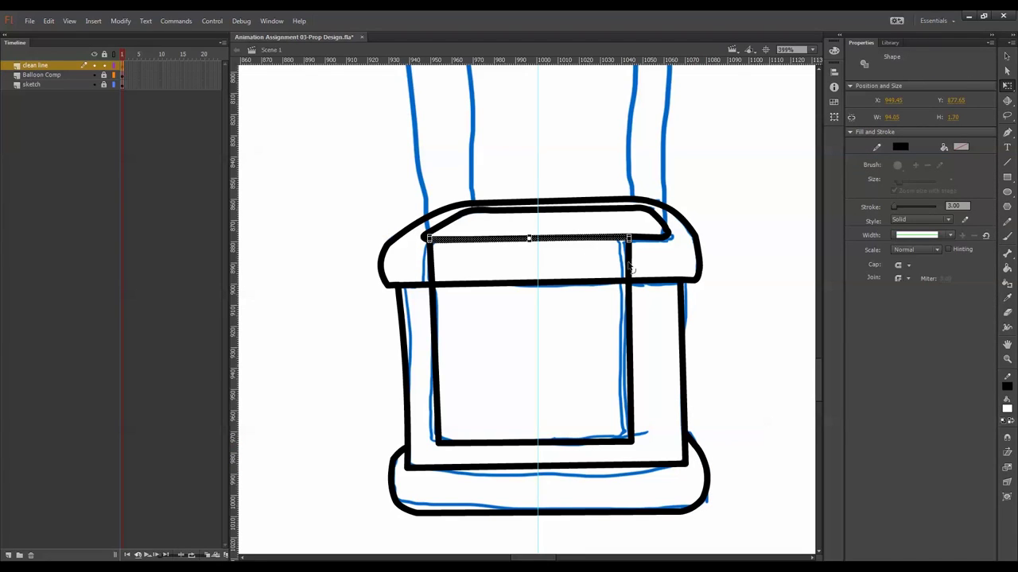
shift+click(629, 263)
shift+click(631, 323)
shift+click(580, 282)
shift+click(430, 255)
shift+click(437, 322)
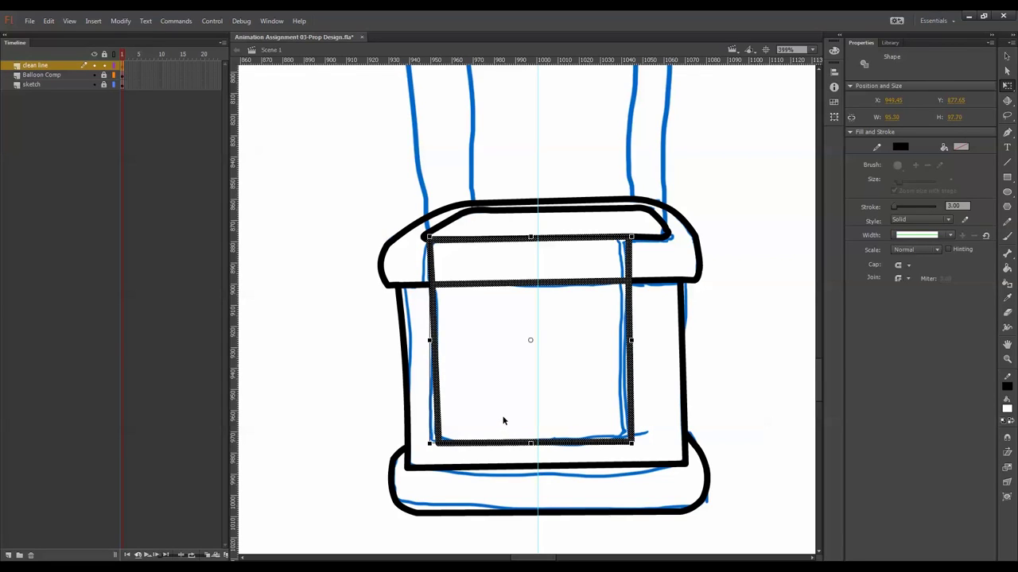
click(69, 20)
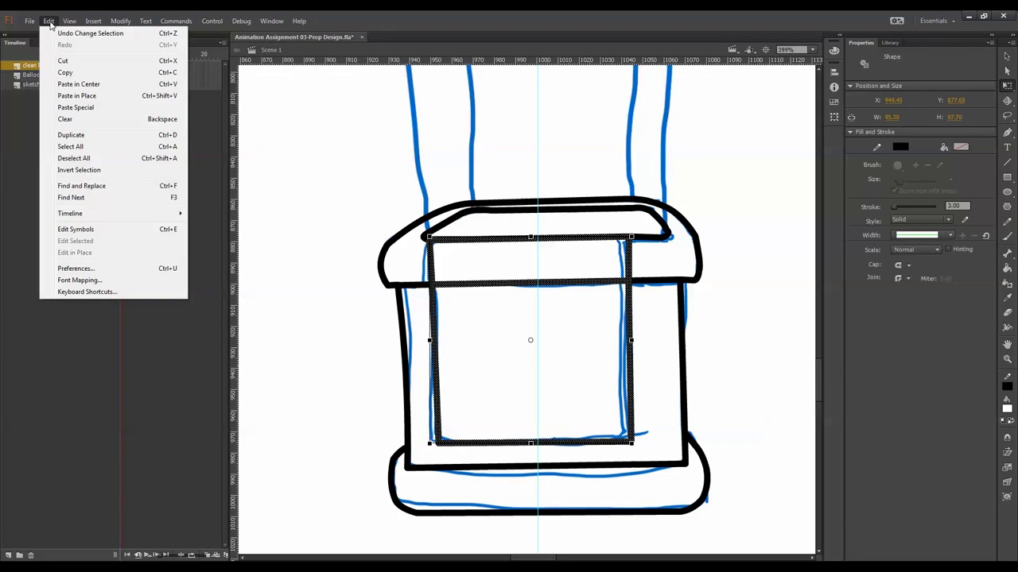
click(69, 72)
click(49, 21)
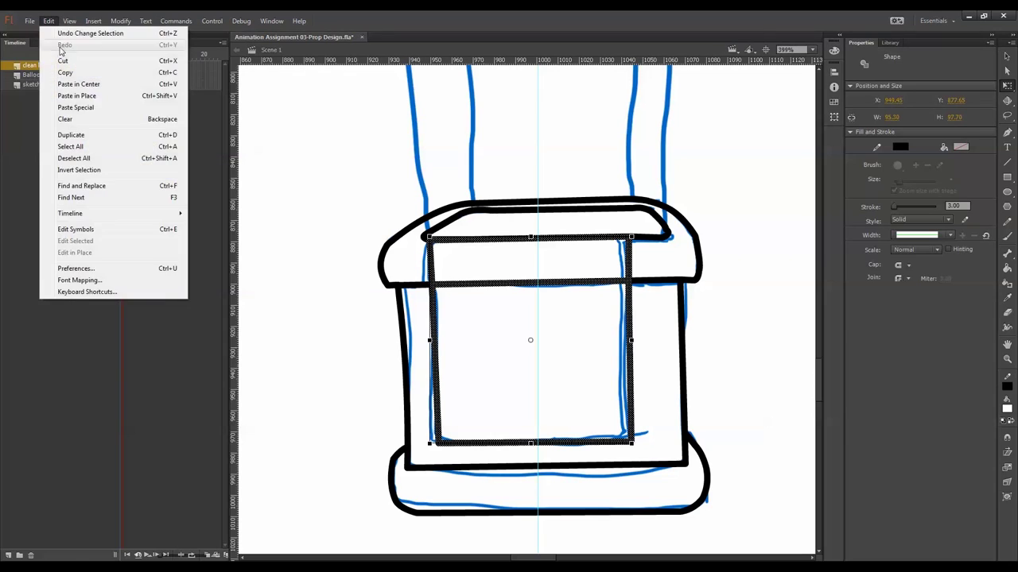
click(75, 93)
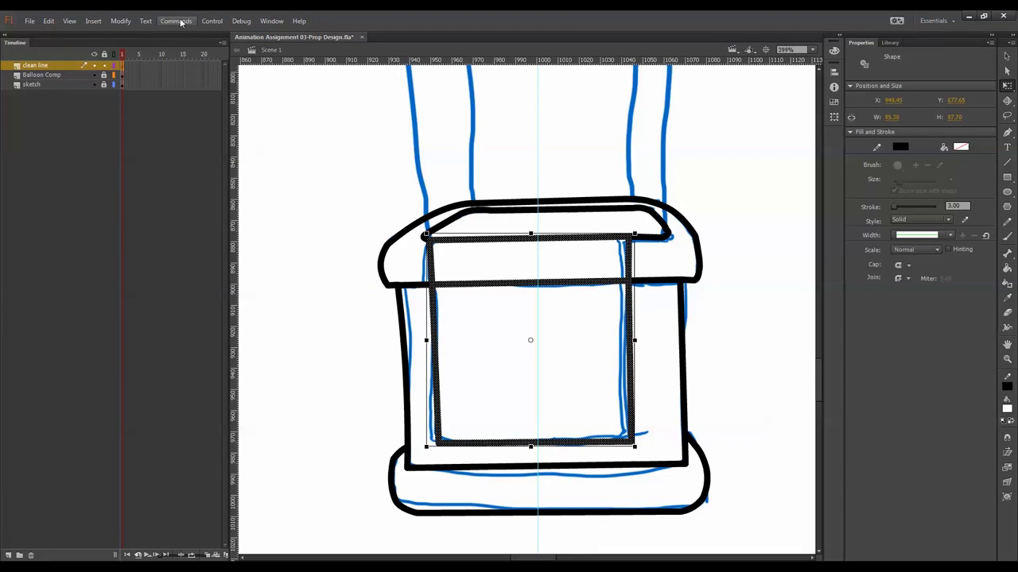
- Convert the pasted panel lines into a graphic symbol named Base Door, with its registration point at the middle of the right edge
click(121, 20)
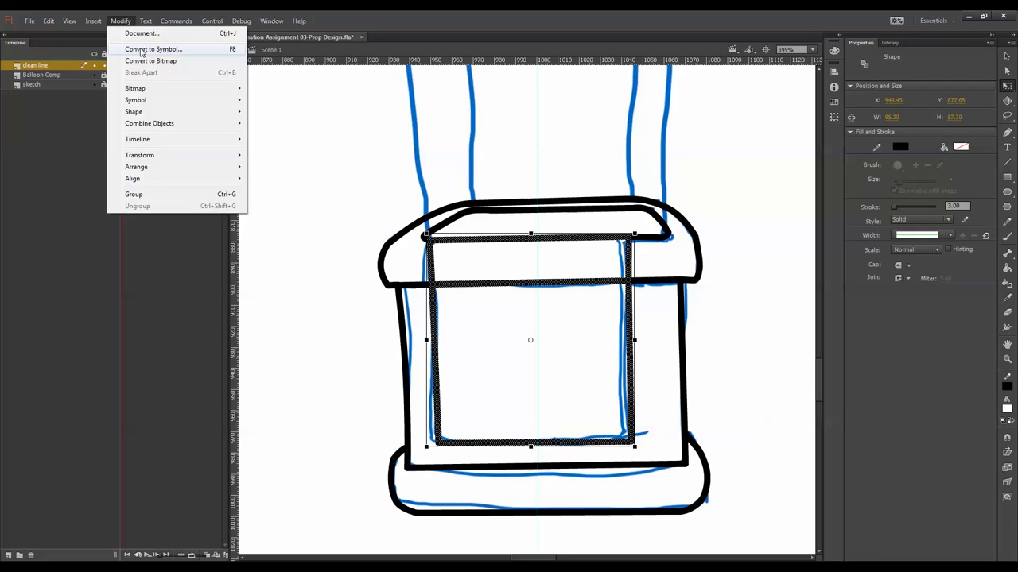
click(140, 49)
text(Base)
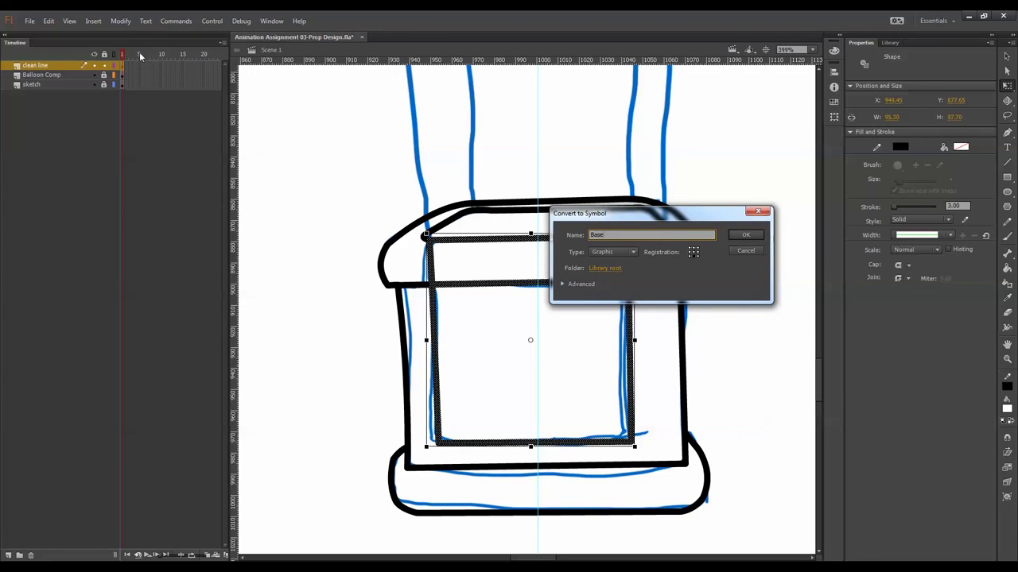
text( Door)
drag(694, 215, 820, 244)
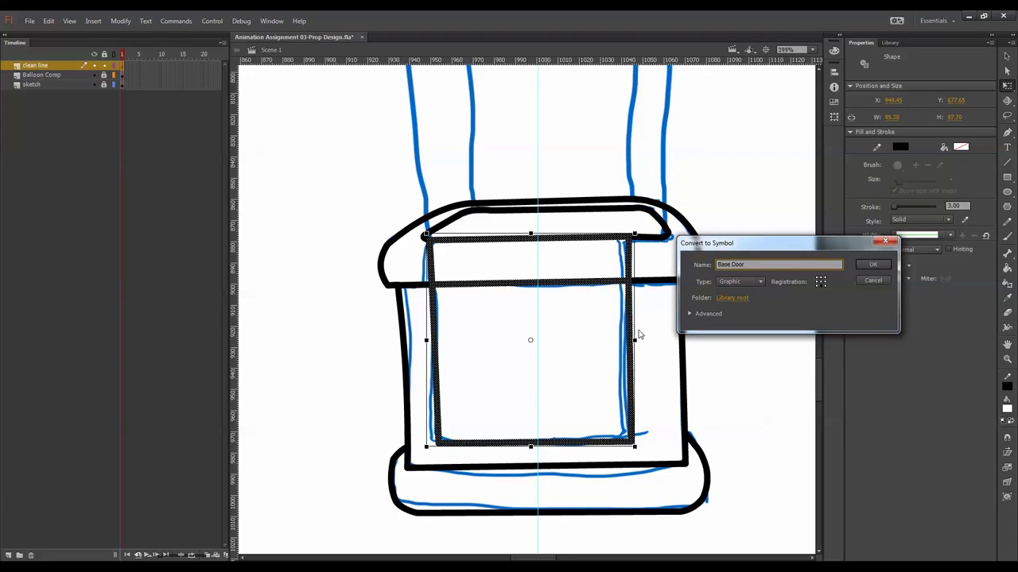
click(826, 282)
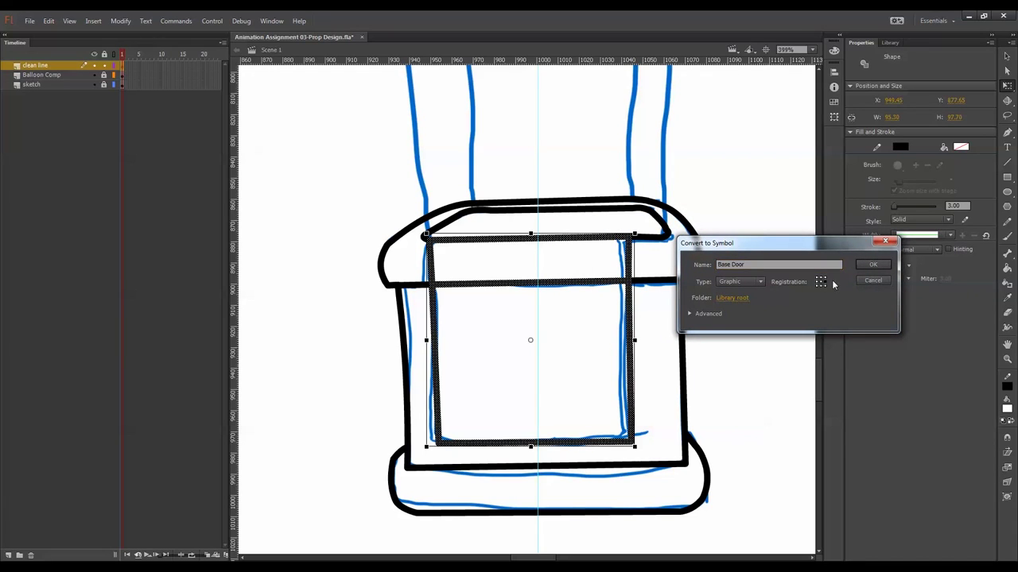
click(871, 265)
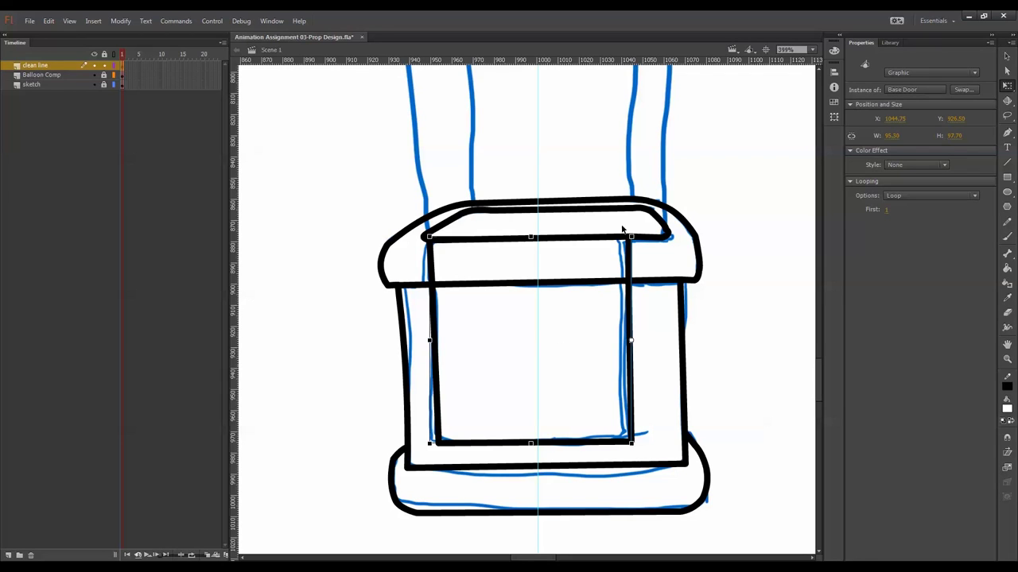
- Convert the whole base drawing, including the door, into a graphic symbol named Base Comp with a bottom-centre registration point
drag(753, 159, 292, 546)
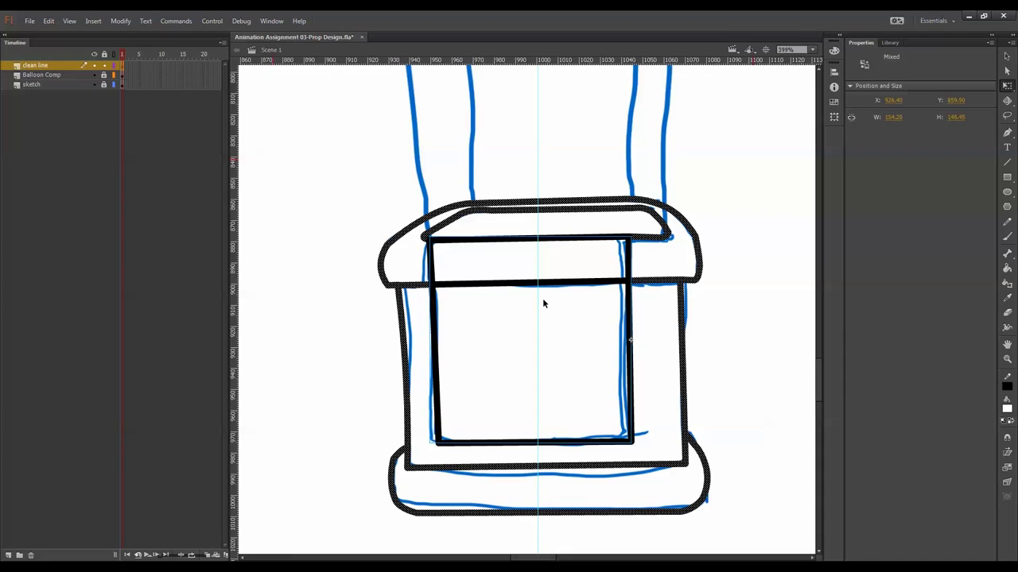
key(F8)
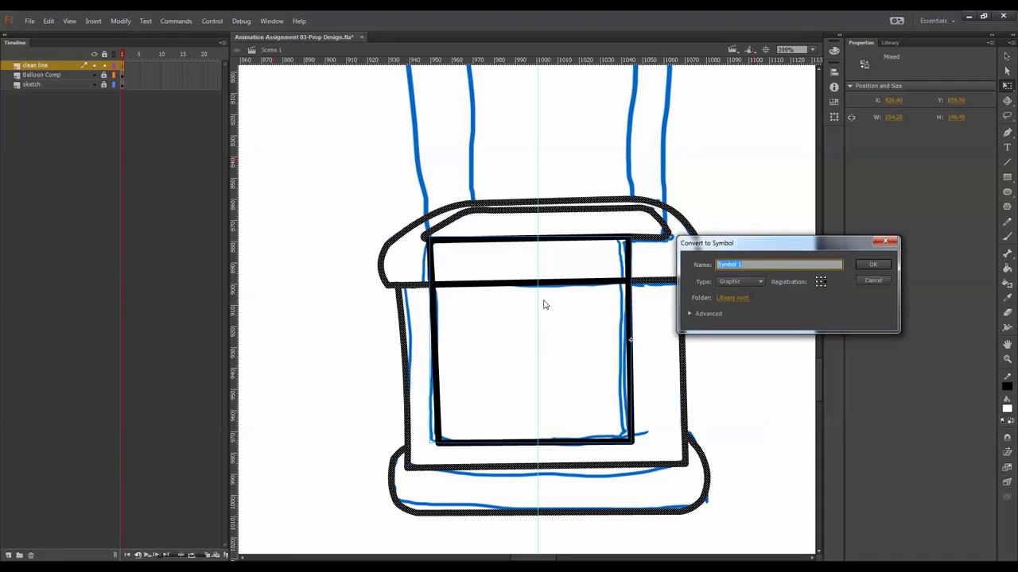
text(Base Comp)
click(820, 286)
click(878, 265)
click(874, 266)
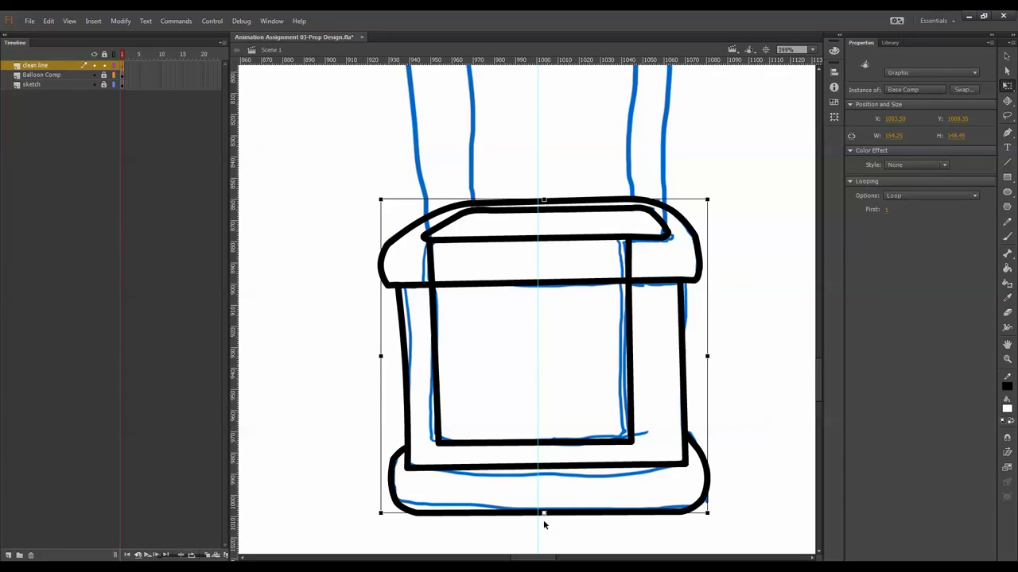
- Open the Base Comp symbol for editing and distribute all its contents to separate layers
double_click(659, 246)
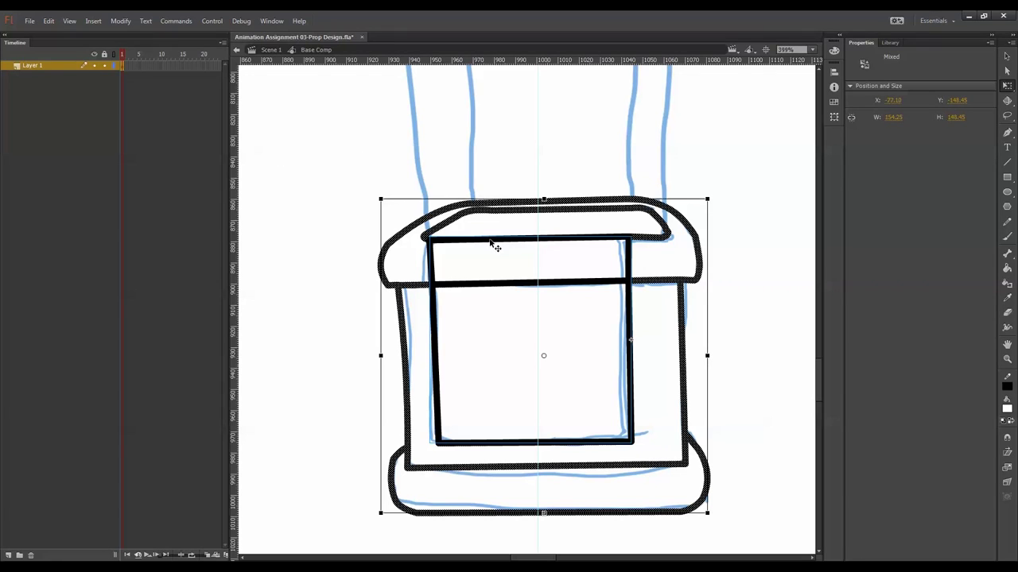
key(ctrl+b)
click(502, 193)
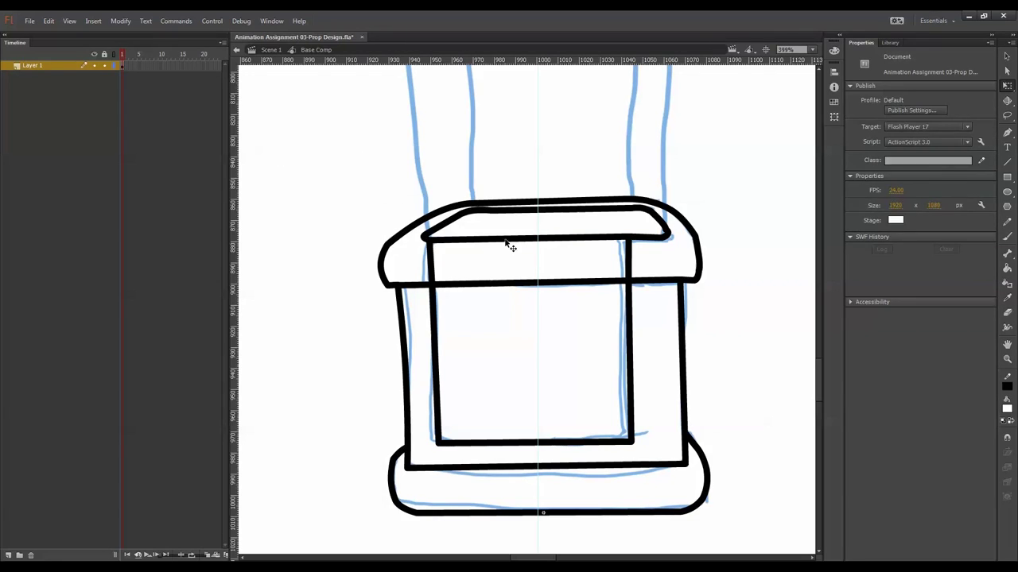
click(507, 246)
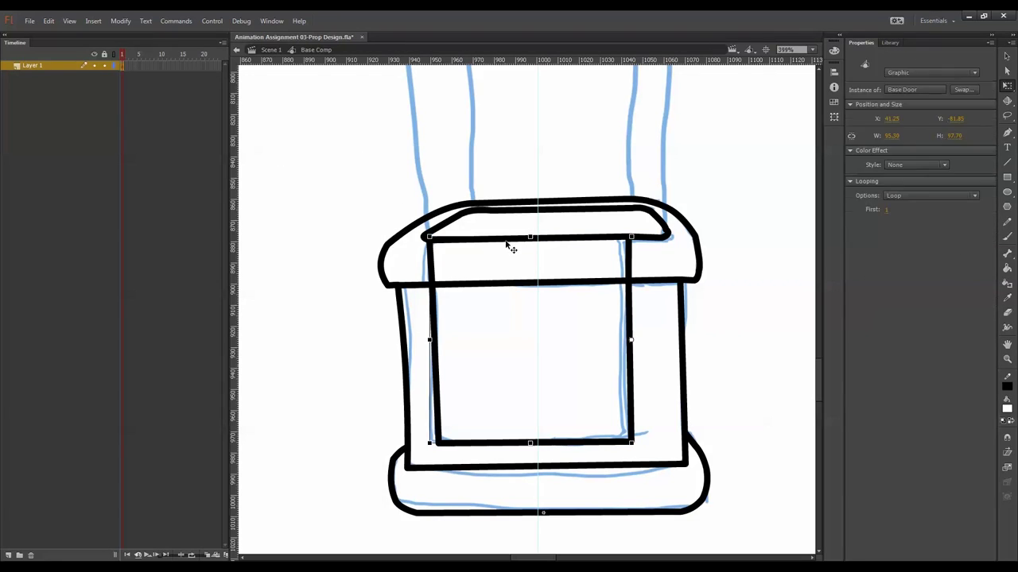
click(471, 167)
drag(769, 162, 302, 550)
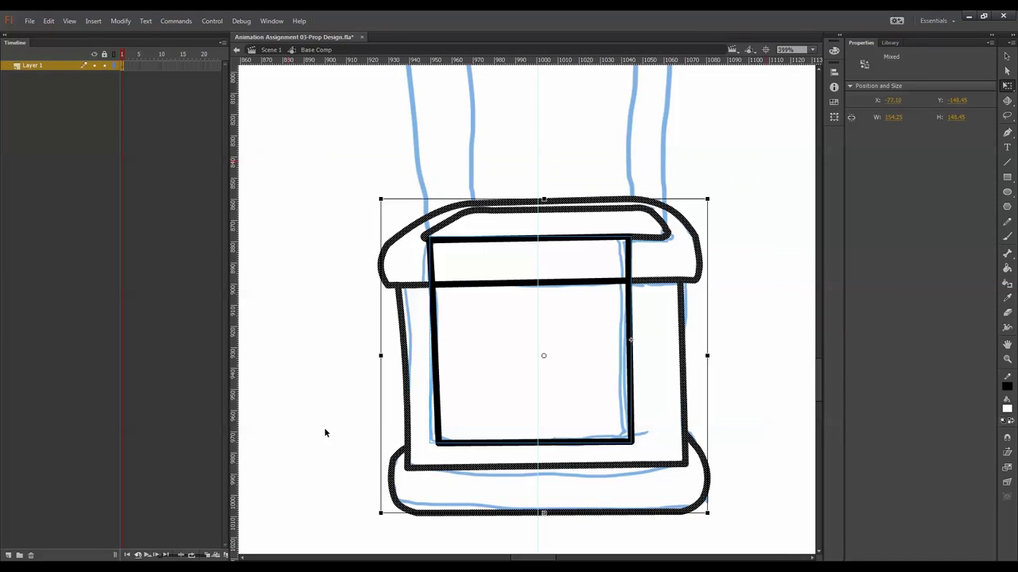
click(121, 22)
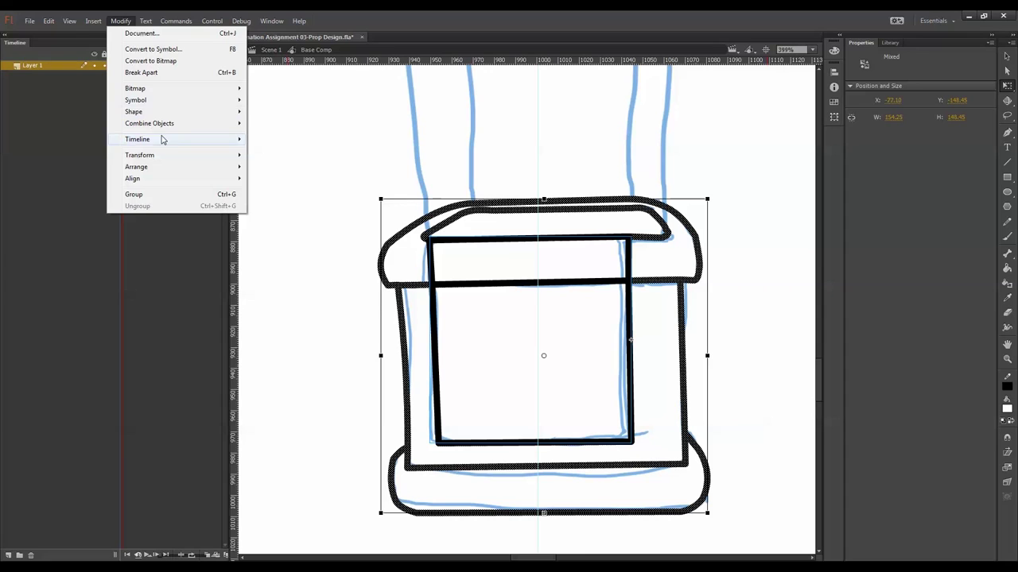
mouse_move(170, 140)
click(289, 139)
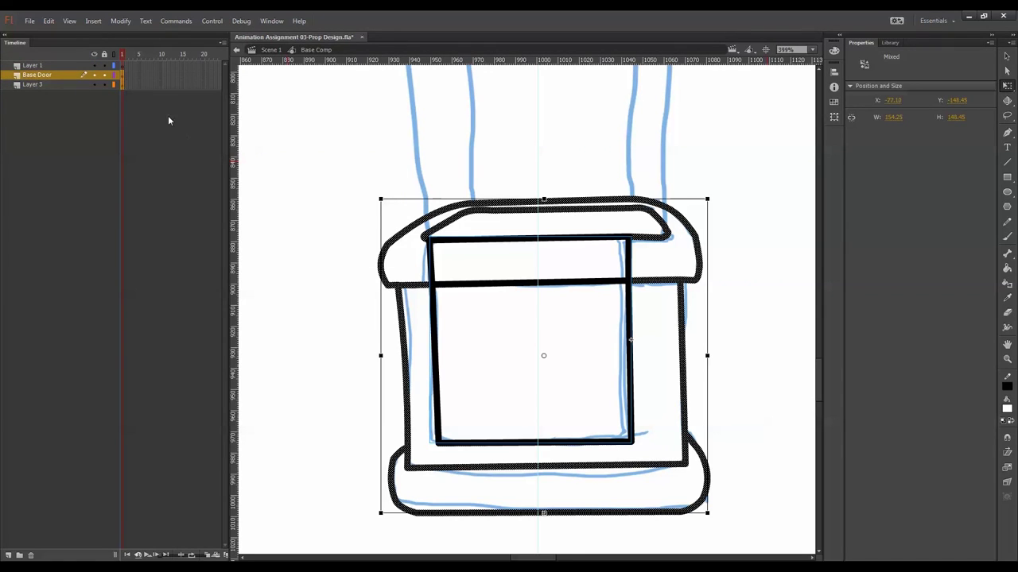
- Hide the Base Door layer and delete the door's top edge and the rim line crossing the doorway on Layer 3
click(105, 77)
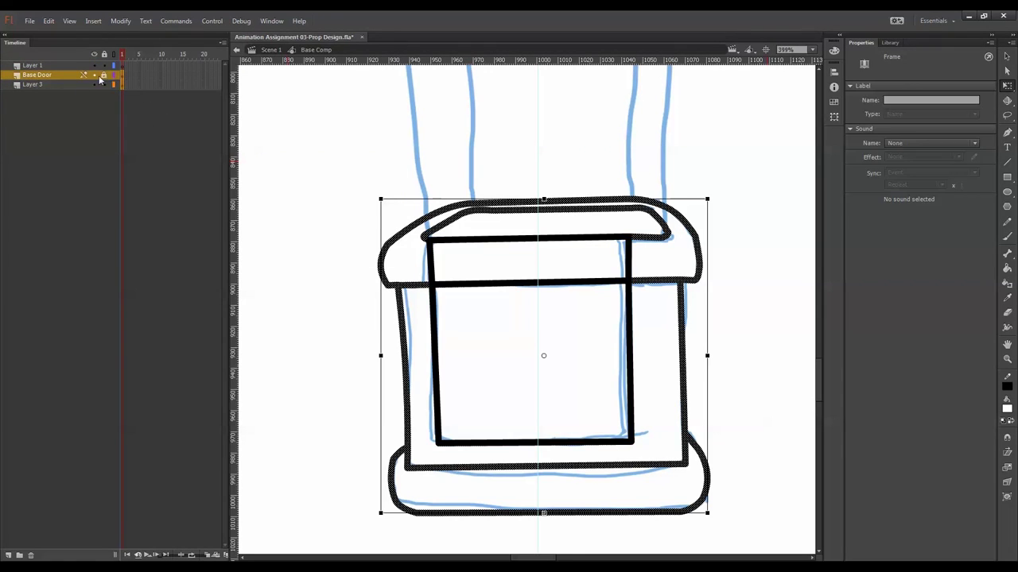
click(575, 156)
click(577, 237)
key(Delete)
click(598, 282)
key(Delete)
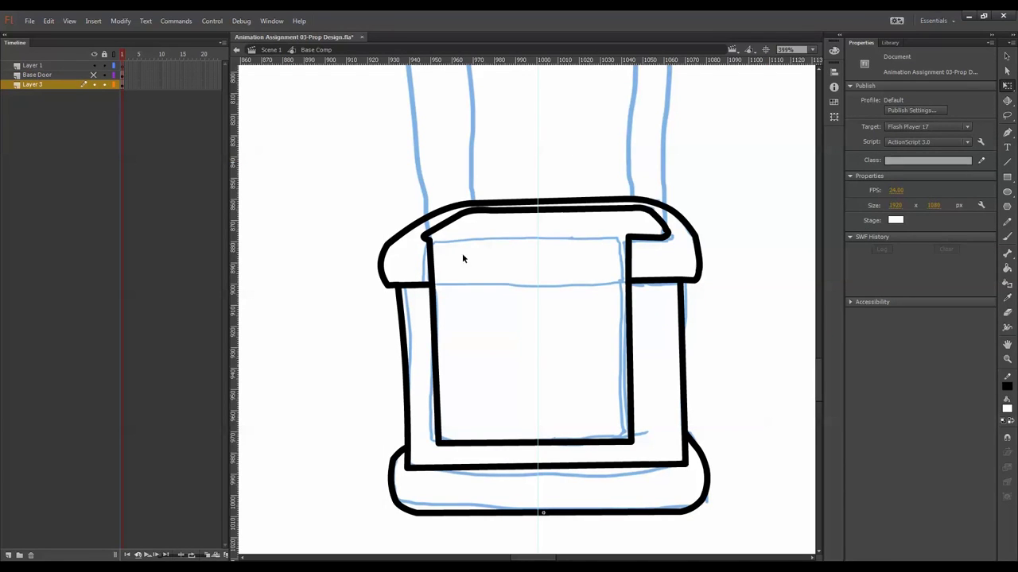
- Draw a straight floor line across the lower doorway on Layer 3 and delete its overhang beyond the right side
click(1008, 161)
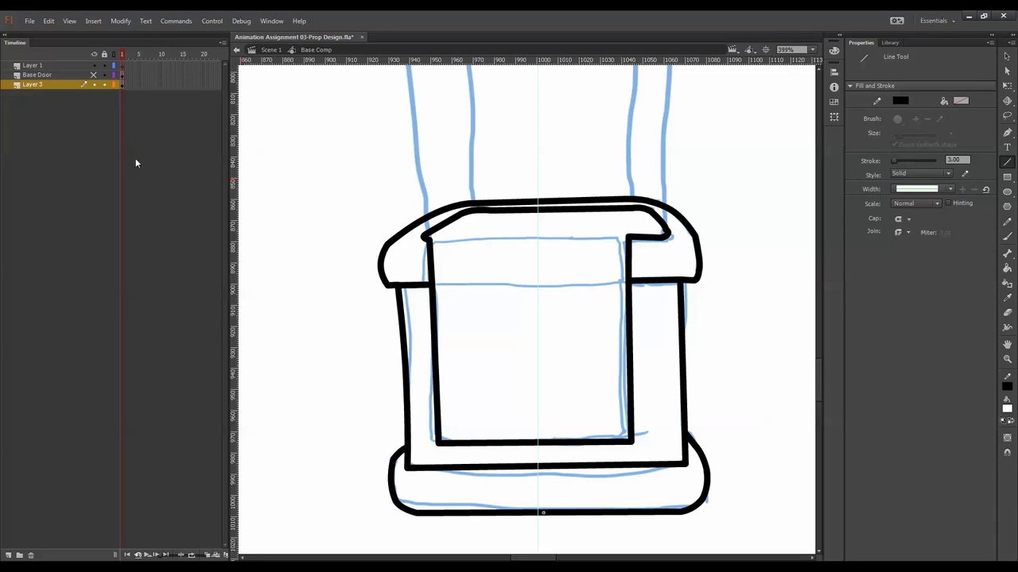
click(77, 85)
drag(434, 415, 652, 413)
click(1006, 85)
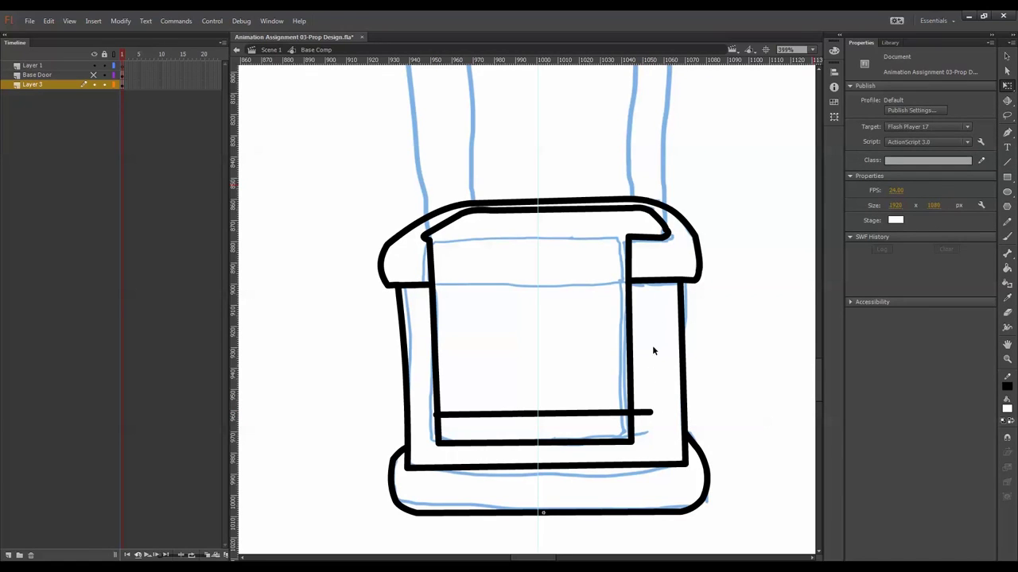
drag(463, 217, 459, 212)
click(646, 413)
key(Delete)
- Draw the interior's left and right vertical corner lines down from the rim and delete their ends above the opening's top edge
key(n)
key(q)
key(n)
mouse_move(459, 213)
mouse_down()
mouse_move(474, 415)
mouse_move(465, 422)
mouse_up()
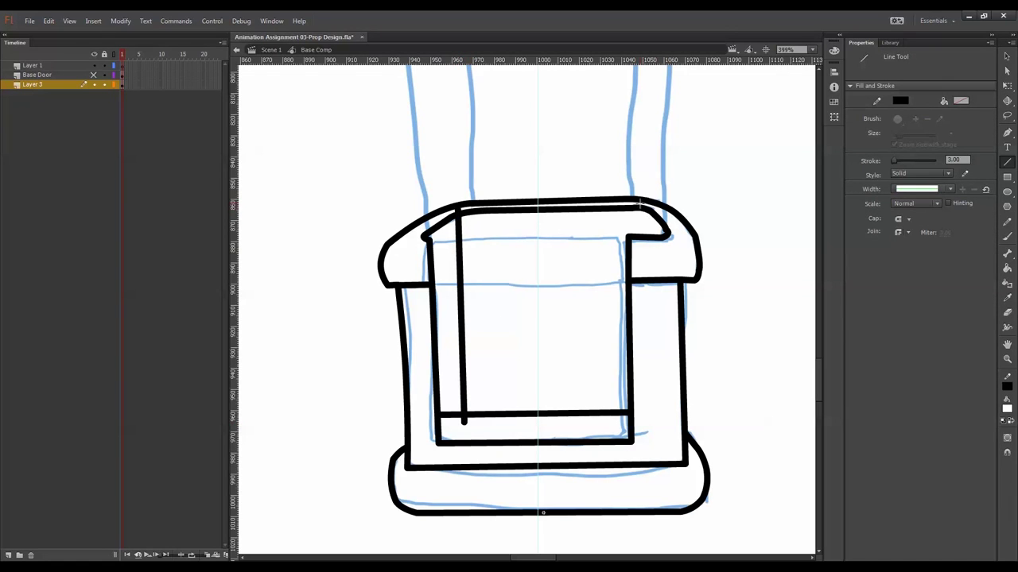
drag(640, 204, 640, 248)
key(q)
click(457, 212)
key(Delete)
click(640, 205)
key(Delete)
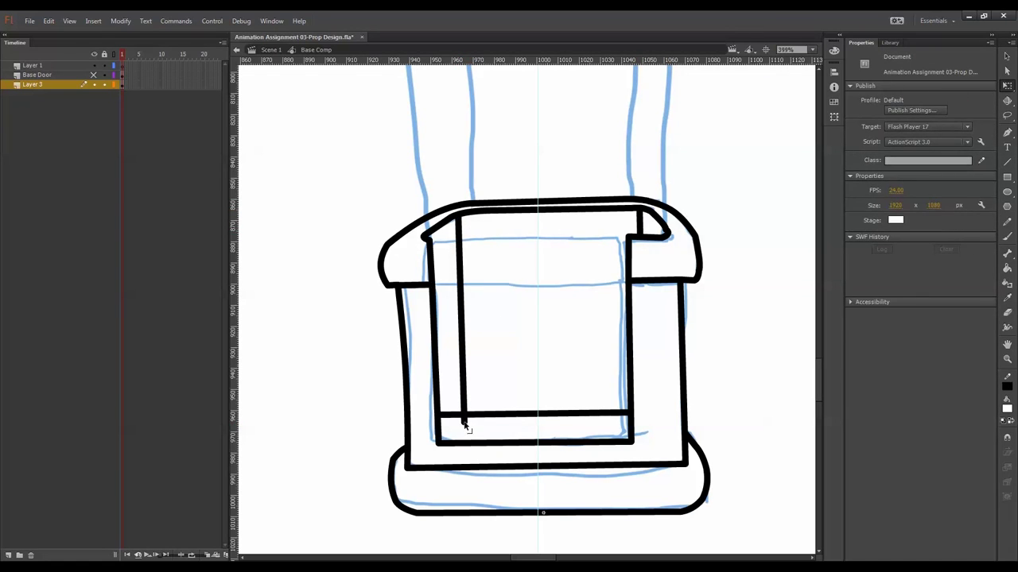
- Form the slanted floor corner at the doorway's lower left, delete the surplus segments, and lower the floor line slightly to meet it
drag(464, 422, 424, 450)
click(447, 415)
key(Delete)
click(427, 445)
key(Delete)
drag(465, 415, 466, 425)
drag(629, 415, 632, 421)
drag(467, 426, 465, 424)
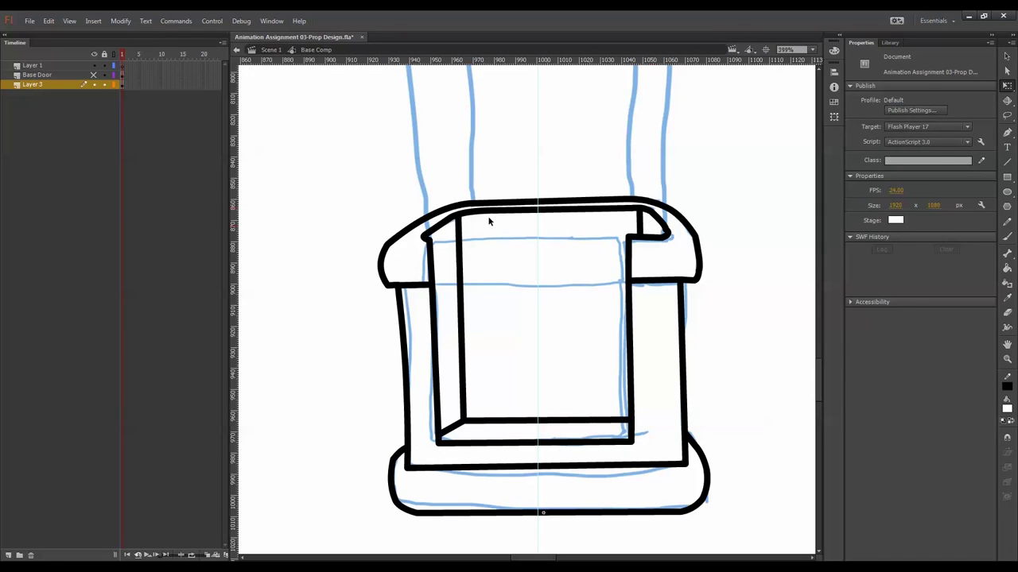
- Adjust the rim opening's top edge and right tip so the opening ends in a clean point
drag(640, 210, 672, 237)
key(a)
click(670, 233)
key(q)
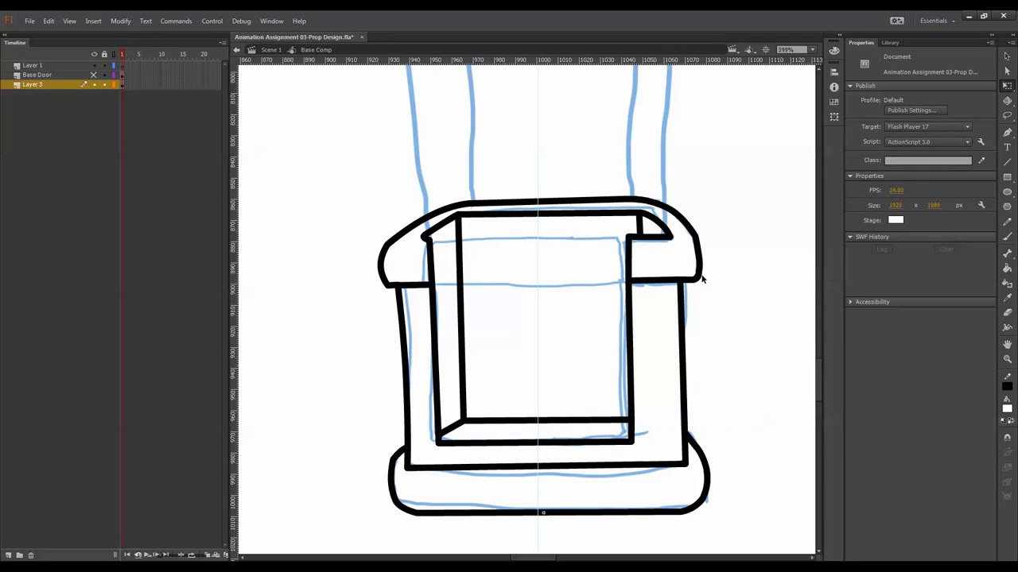
- Pull the rim's cut ends on both sides of the doorway inward so they overhang the door posts
drag(433, 246, 442, 244)
drag(434, 284, 442, 285)
drag(442, 244, 448, 243)
drag(441, 283, 446, 281)
drag(625, 238, 624, 282)
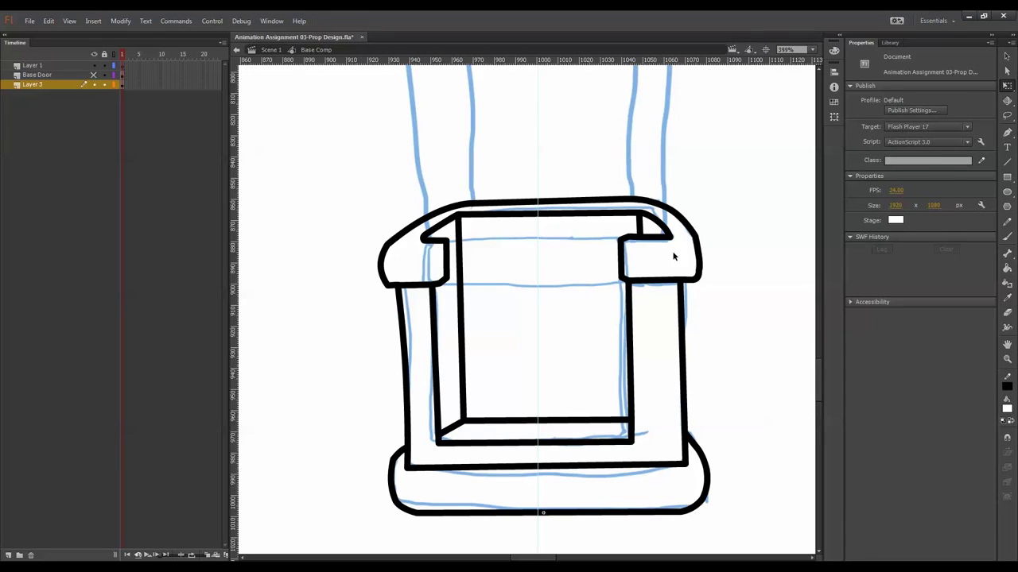
- Draw thin 1.50-stroke vertical lines inside both doorway sides for wall thickness and trim the surplus ends
key(n)
drag(440, 269, 447, 435)
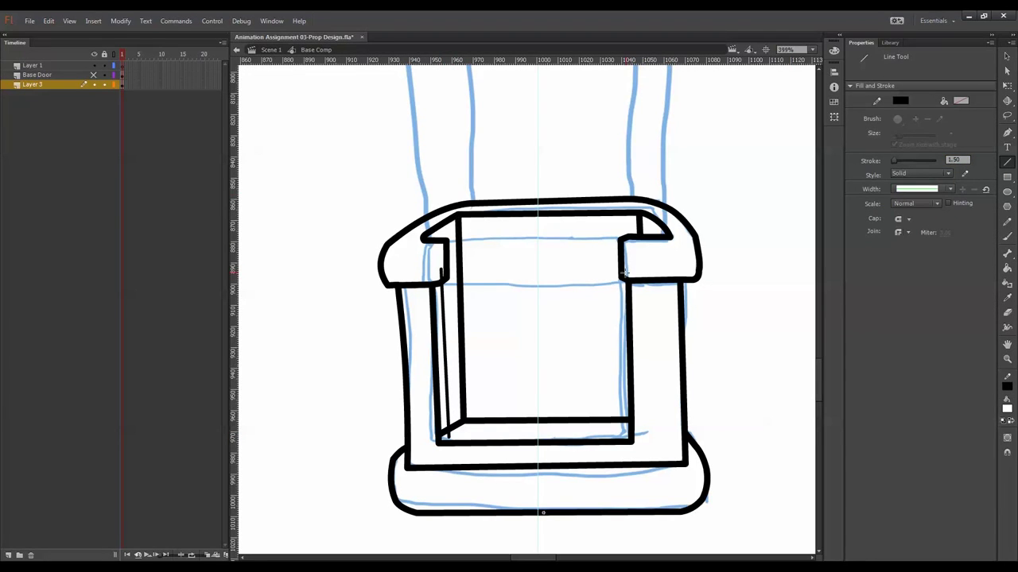
mouse_move(624, 280)
mouse_down()
mouse_move(611, 358)
mouse_move(625, 451)
mouse_up()
key(q)
click(463, 423)
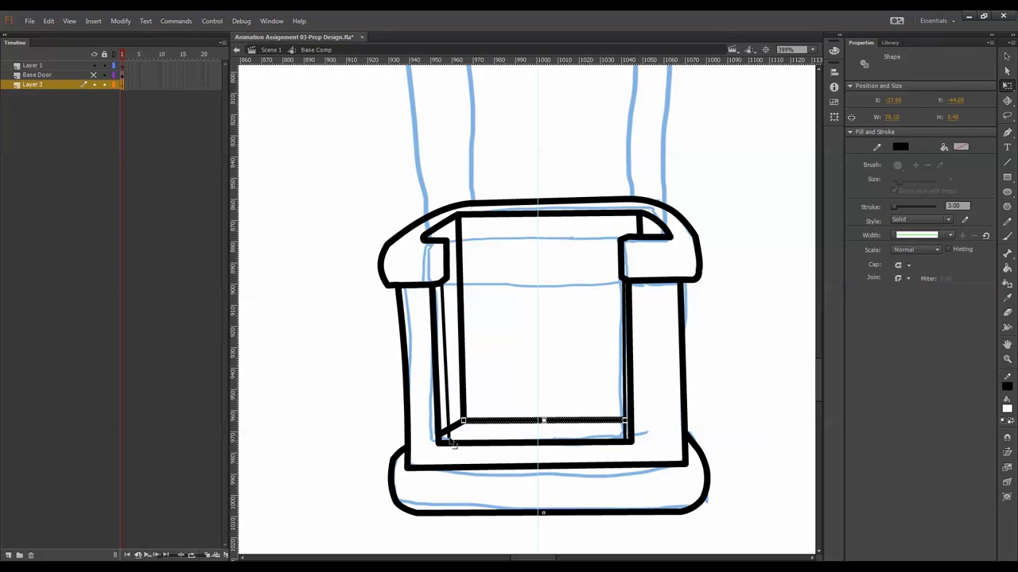
click(450, 453)
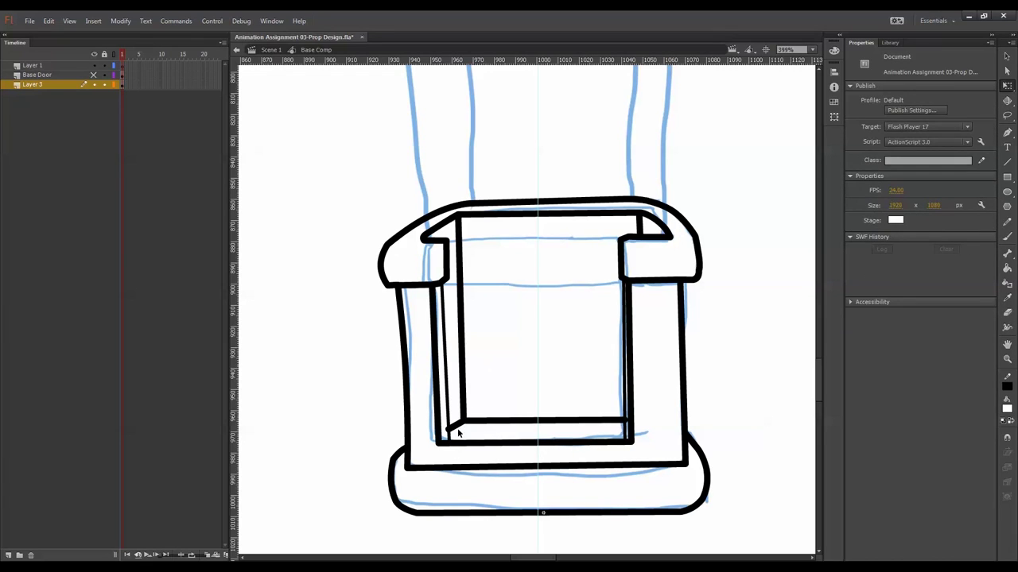
- Thin the interior's corner and floor lines to match the thin wall-thickness lines, checking the base from the main scene
click(491, 420)
shift+click(461, 333)
shift+click(622, 303)
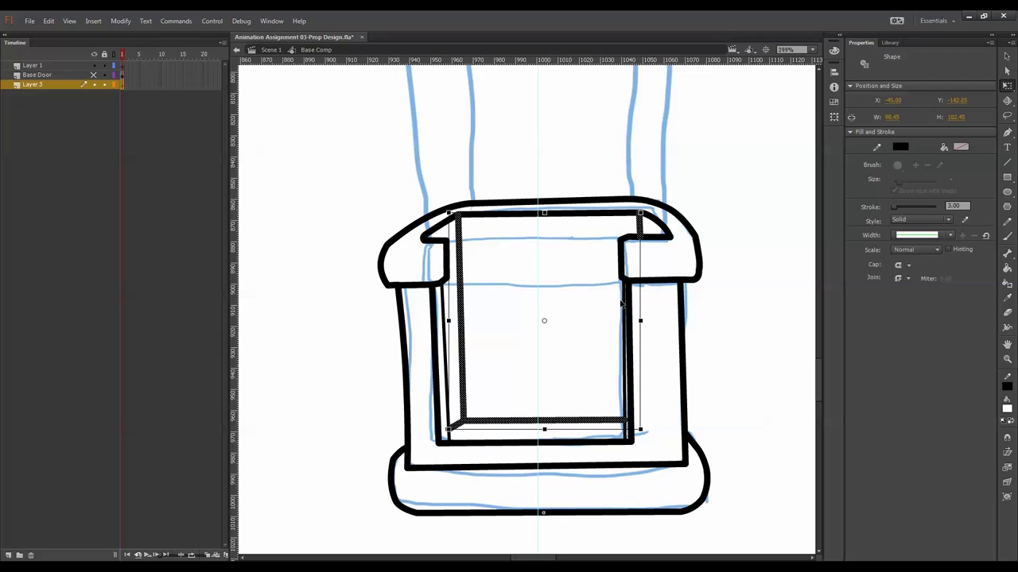
double_click(499, 207)
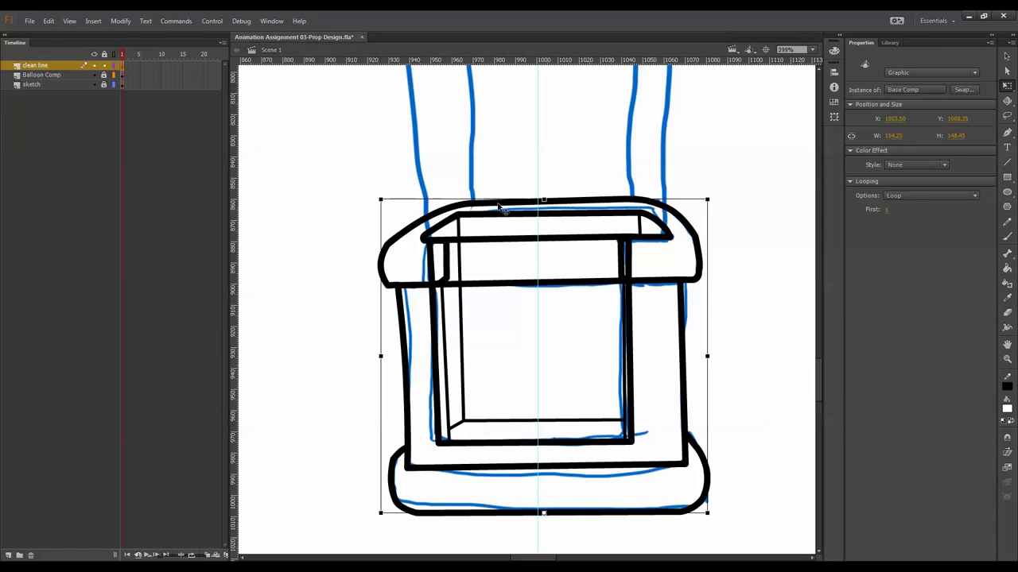
double_click(469, 225)
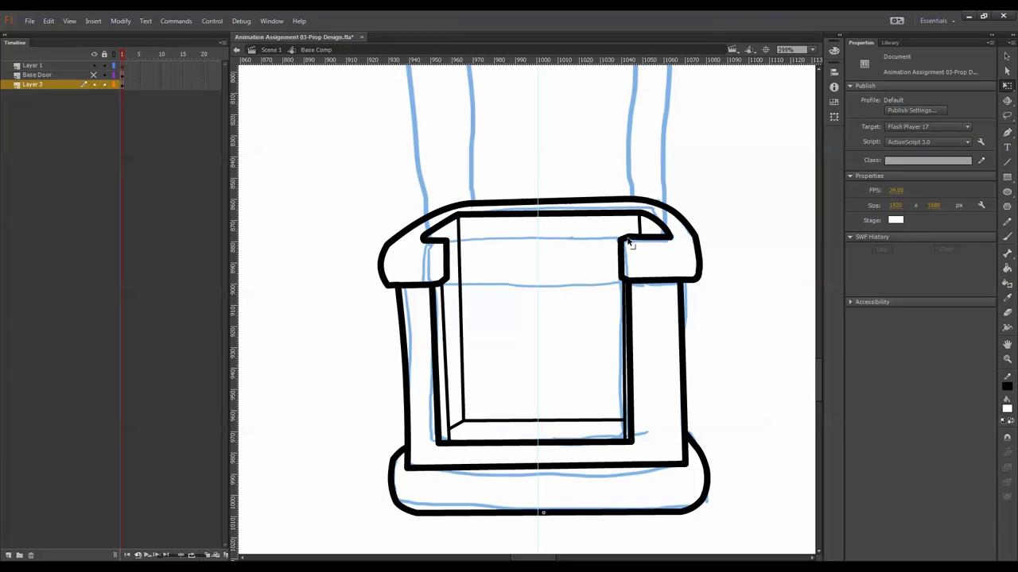
click(459, 222)
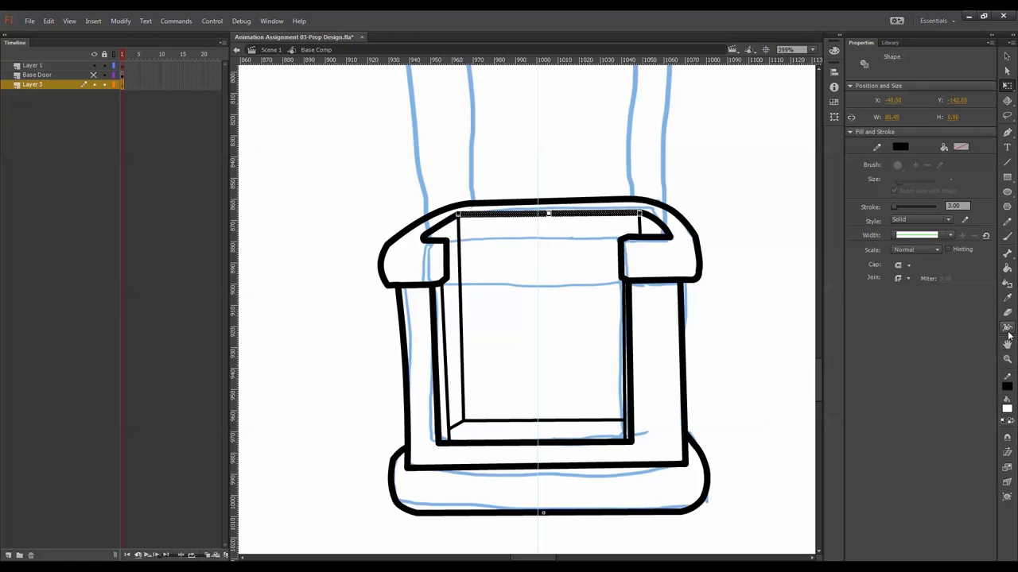
- Even out the stroke width of the rim opening's top edge and right curve with the Width tool
click(1007, 330)
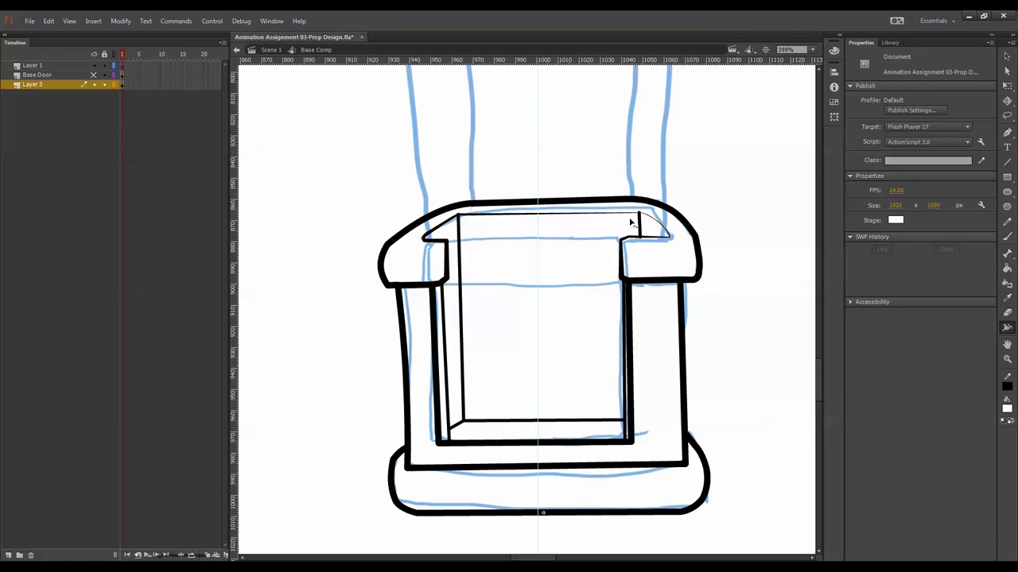
key(ctrl+equal)
key(ctrl+equal)
drag(496, 182, 552, 485)
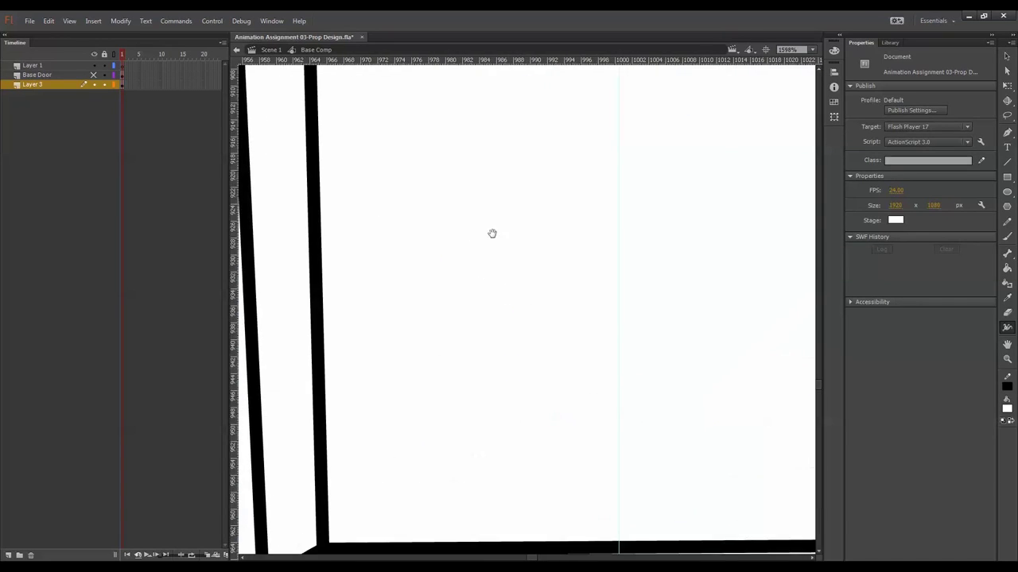
drag(492, 234, 555, 485)
drag(479, 101, 544, 375)
drag(433, 248, 432, 254)
drag(636, 311, 316, 313)
drag(795, 252, 520, 286)
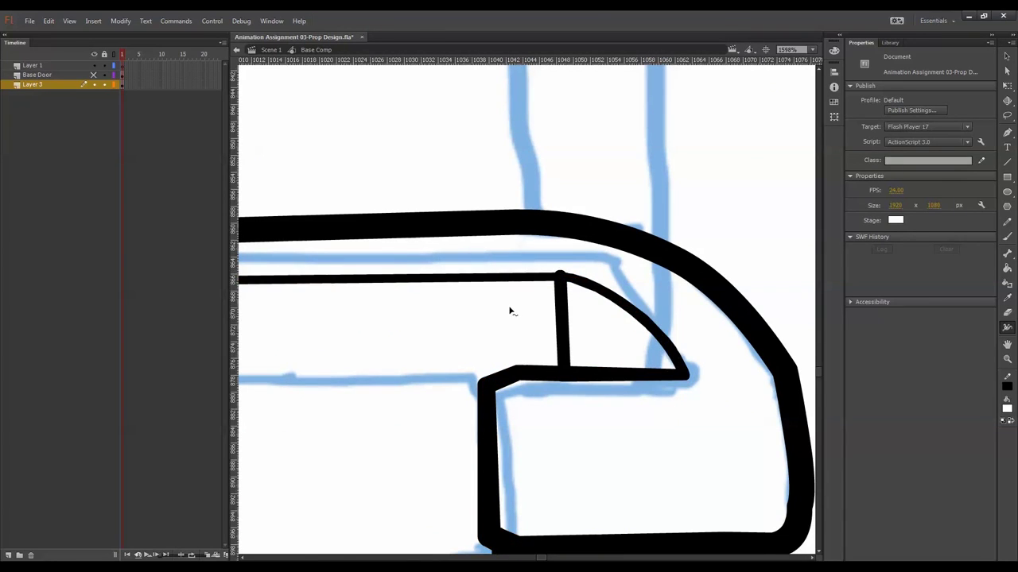
- Examine the line widths at both ends of the rim opening and the base as a whole
key(ctrl+minus)
key(ctrl+minus)
key(ctrl+equal)
key(ctrl+equal)
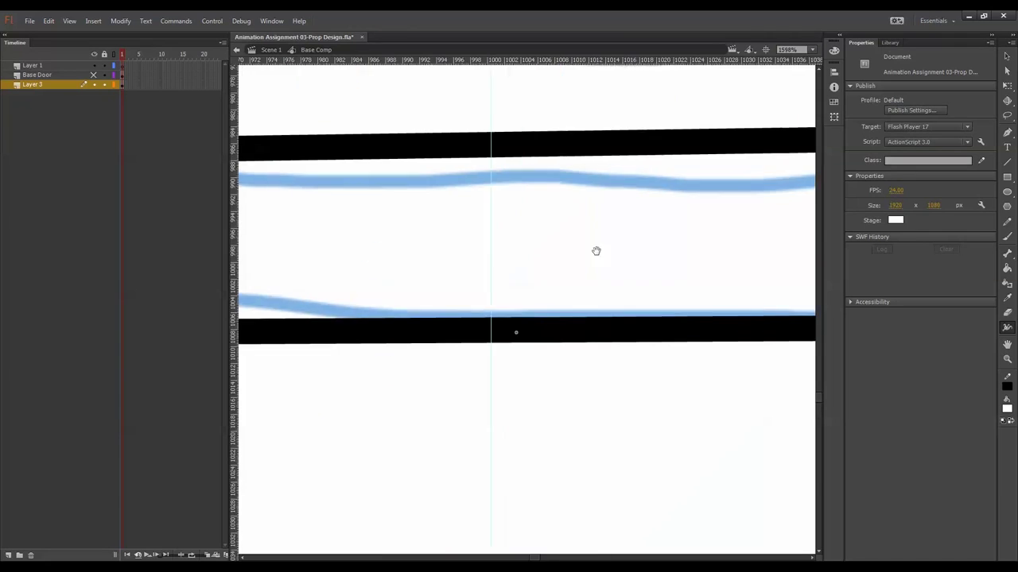
drag(596, 252, 582, 400)
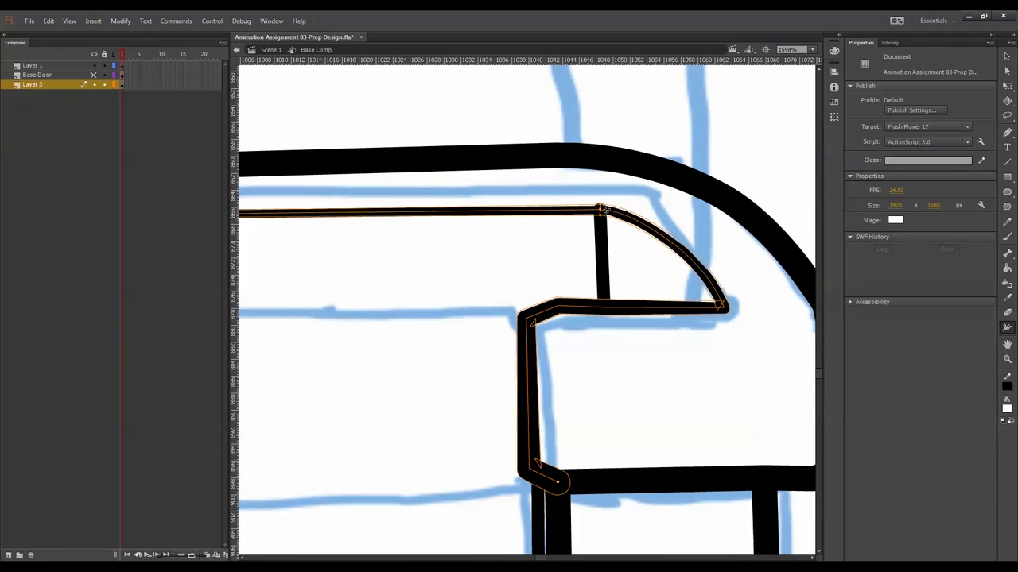
drag(398, 268, 746, 296)
drag(242, 240, 431, 253)
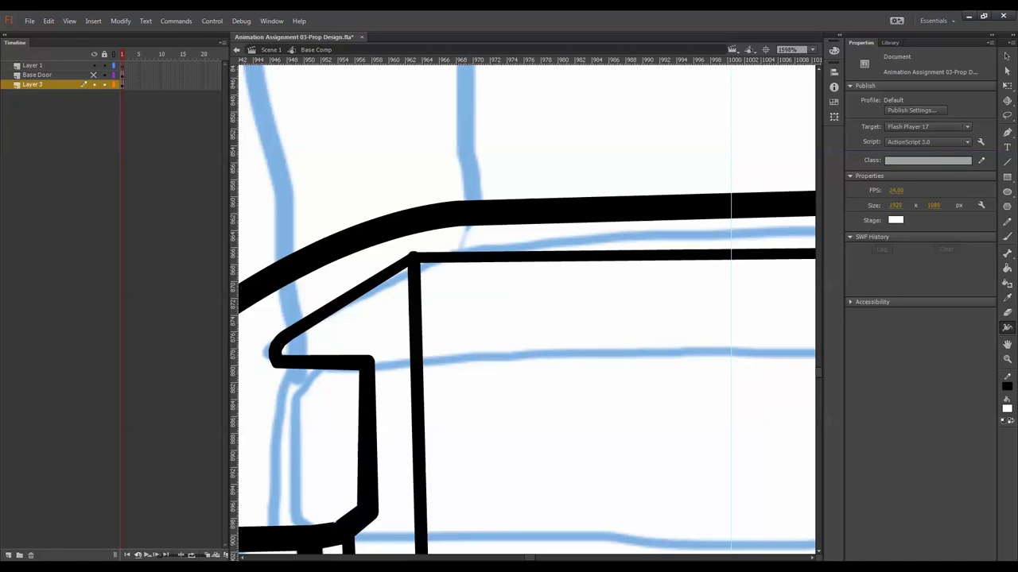
click(1006, 86)
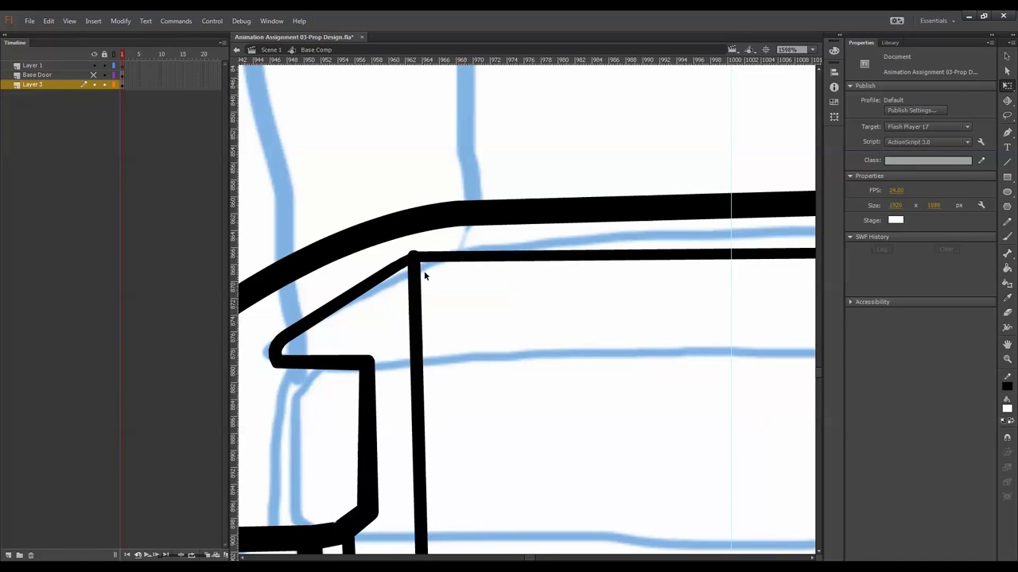
key(ctrl+minus)
key(ctrl+minus)
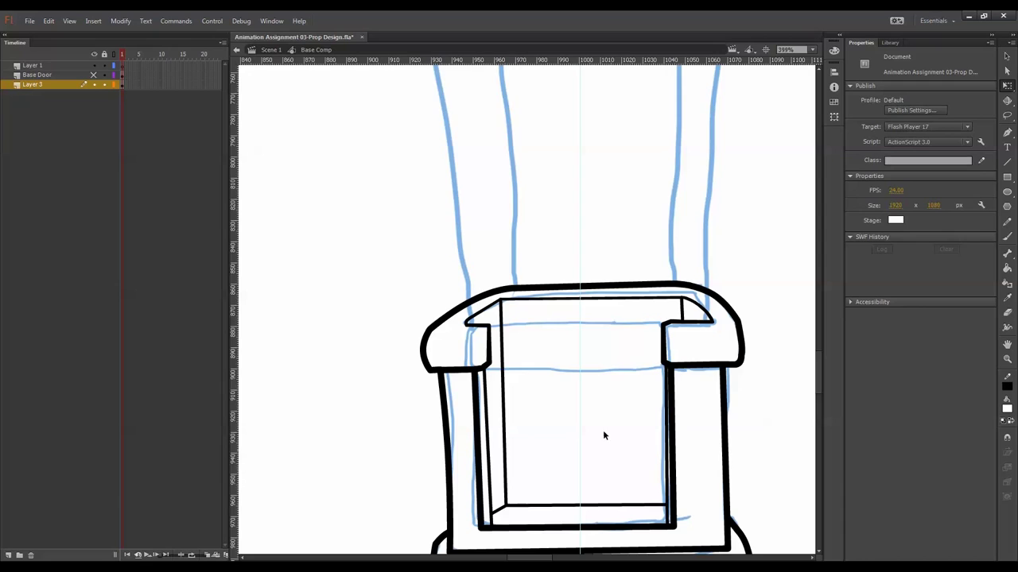
scroll(602, 436, down, 3)
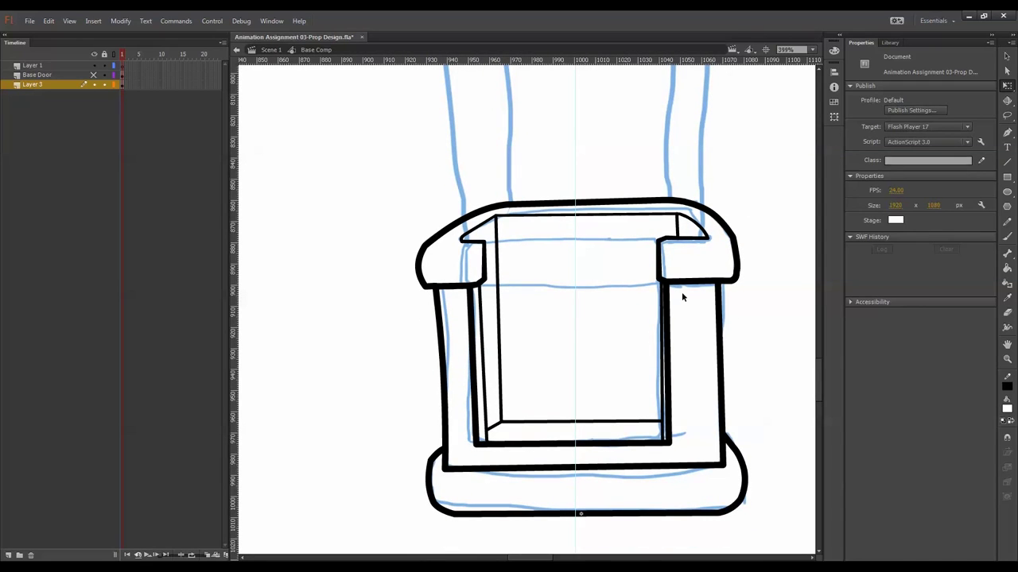
- Show the Base Door layer, open the door symbol and fill the door with white
click(94, 76)
click(122, 76)
double_click(641, 284)
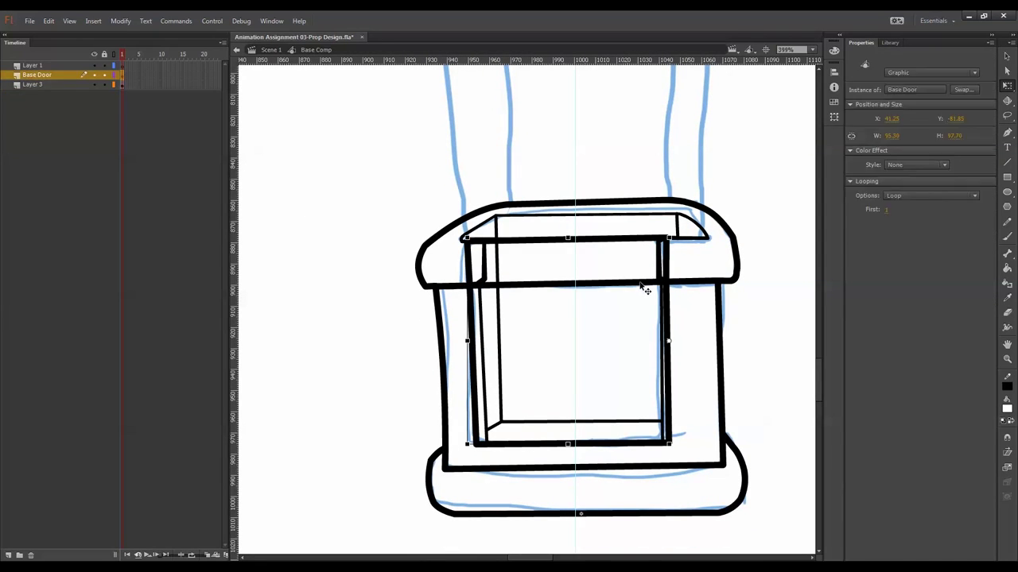
click(708, 314)
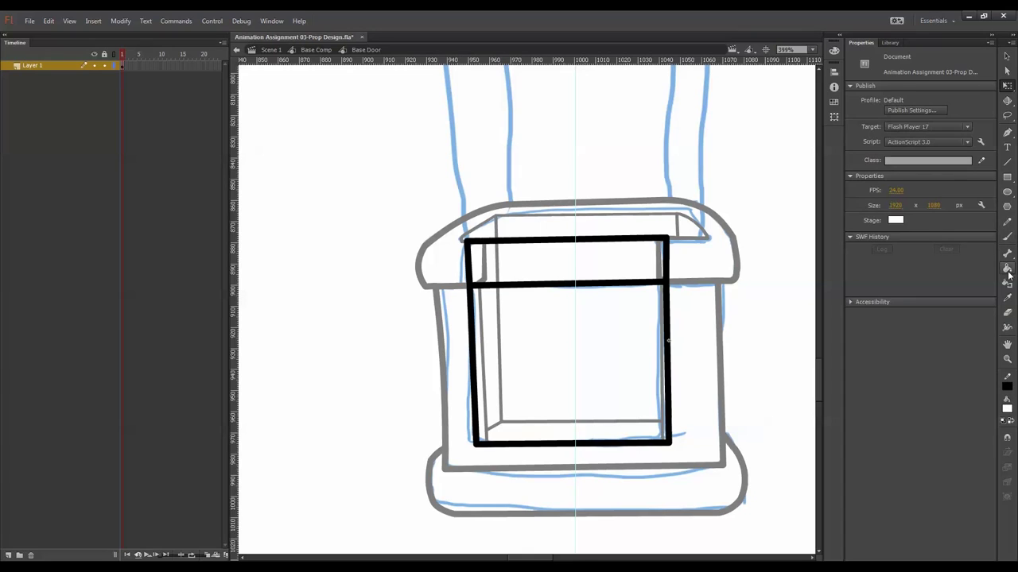
click(1007, 268)
click(623, 309)
- Set the stroke of the door's top line to 2 and return to the Base Comp symbol
click(1007, 86)
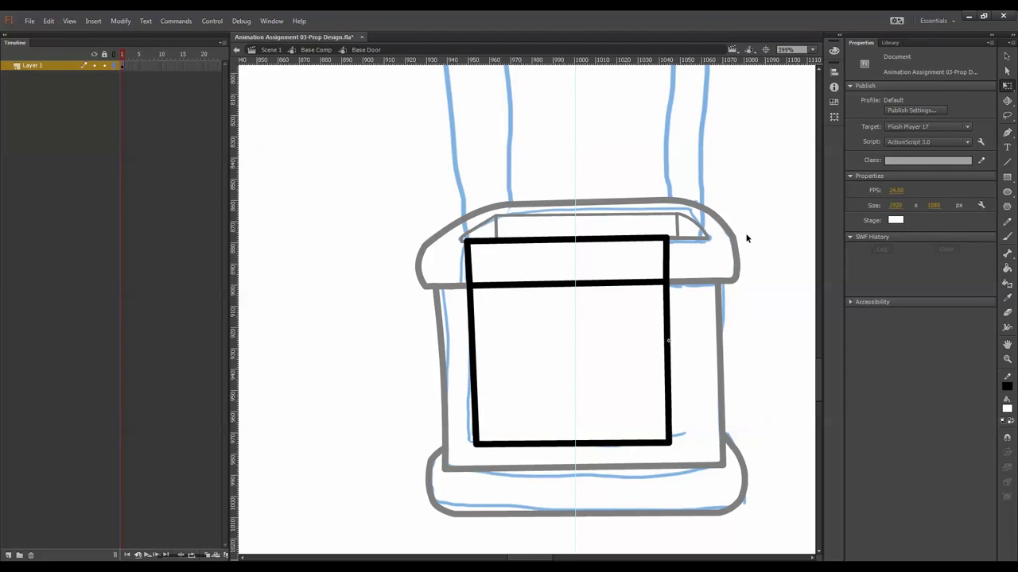
double_click(738, 251)
click(739, 252)
double_click(650, 240)
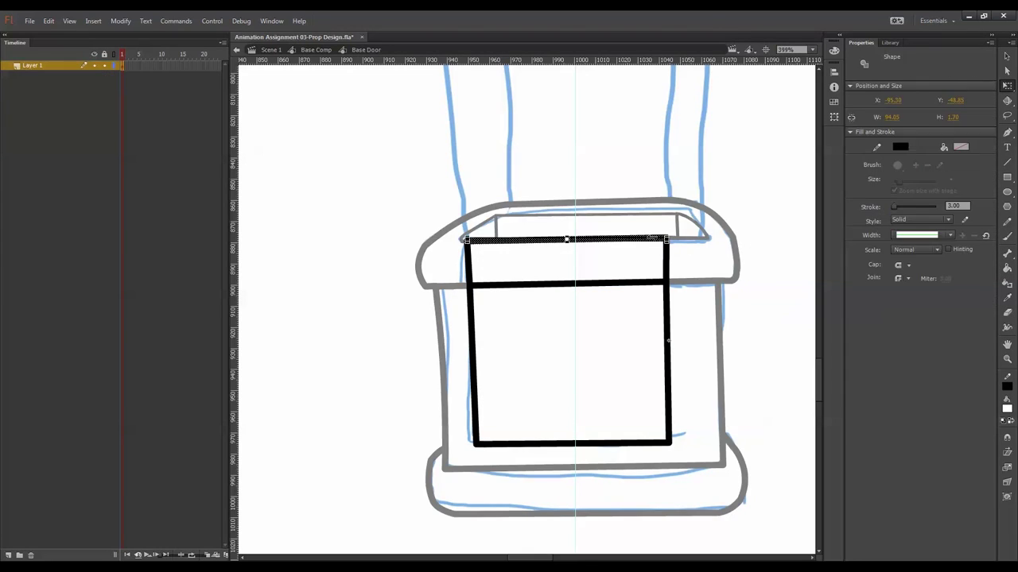
drag(959, 205, 942, 210)
text(2)
key(Return)
double_click(764, 238)
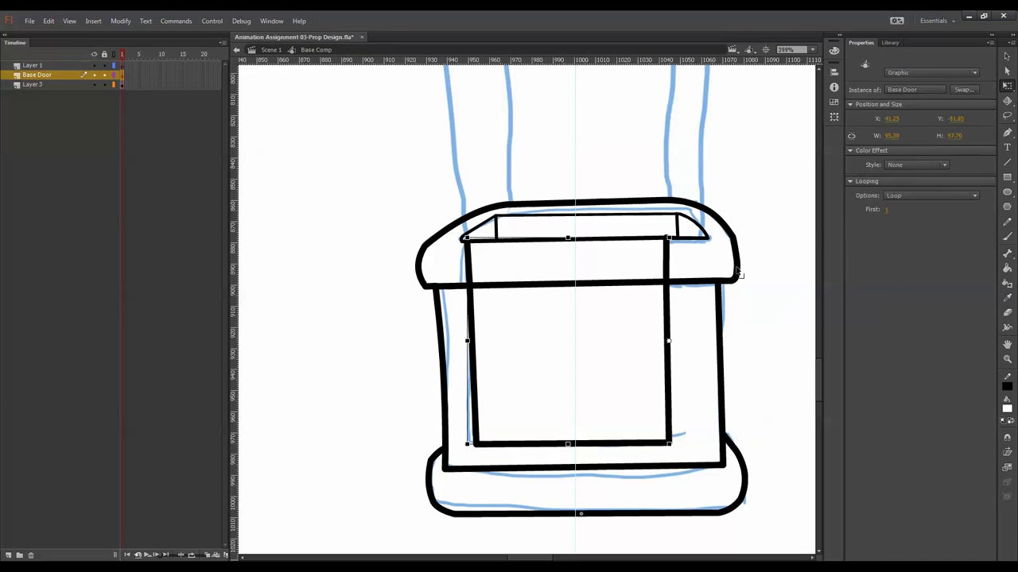
click(764, 271)
- Return to Scene 1, distribute the basket base to its own layer and make the clean line layer active
key(ctrl+minus)
key(ctrl+minus)
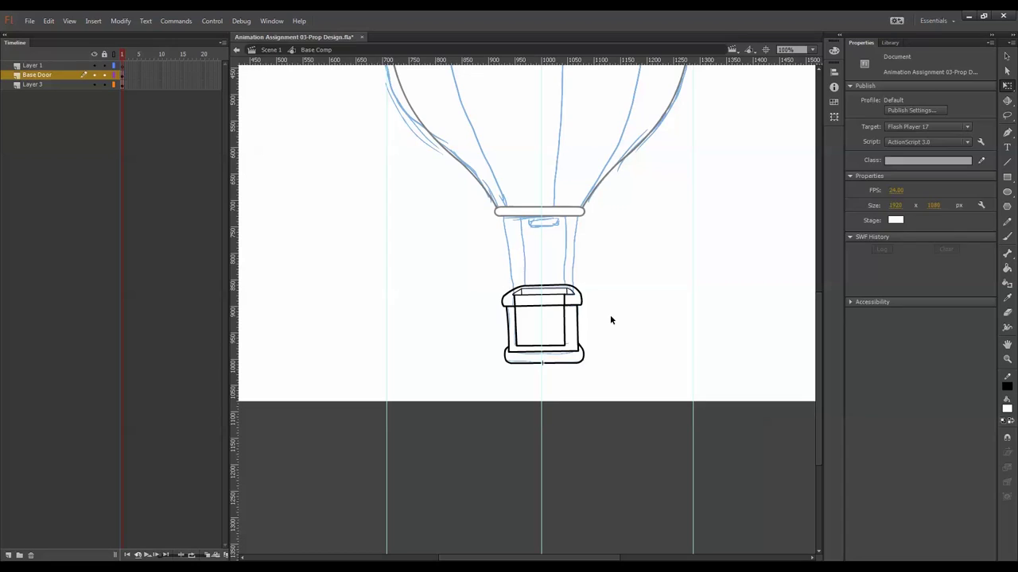
double_click(610, 315)
scroll(609, 421, up, 5)
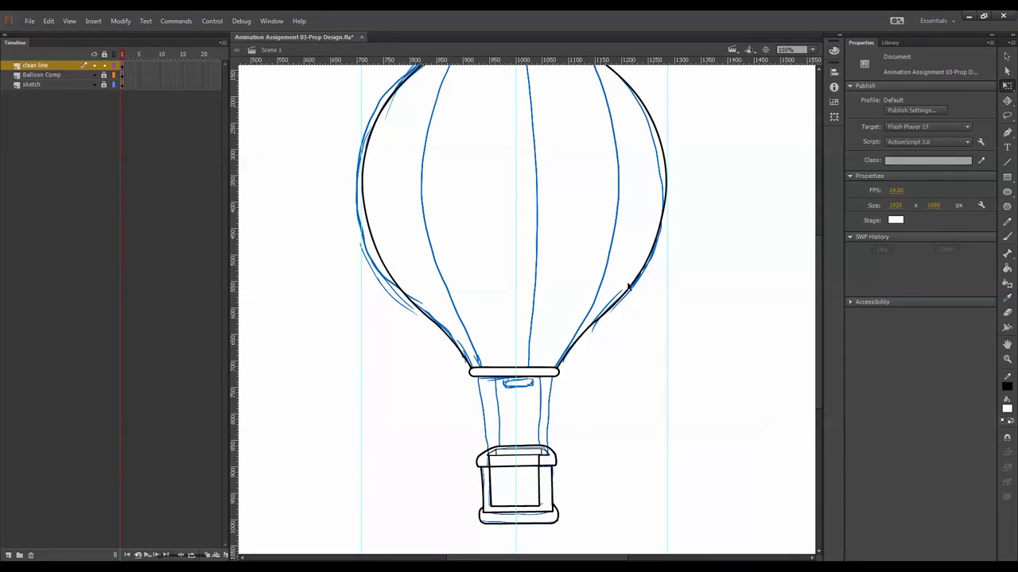
key(ctrl+equal)
key(ctrl+equal)
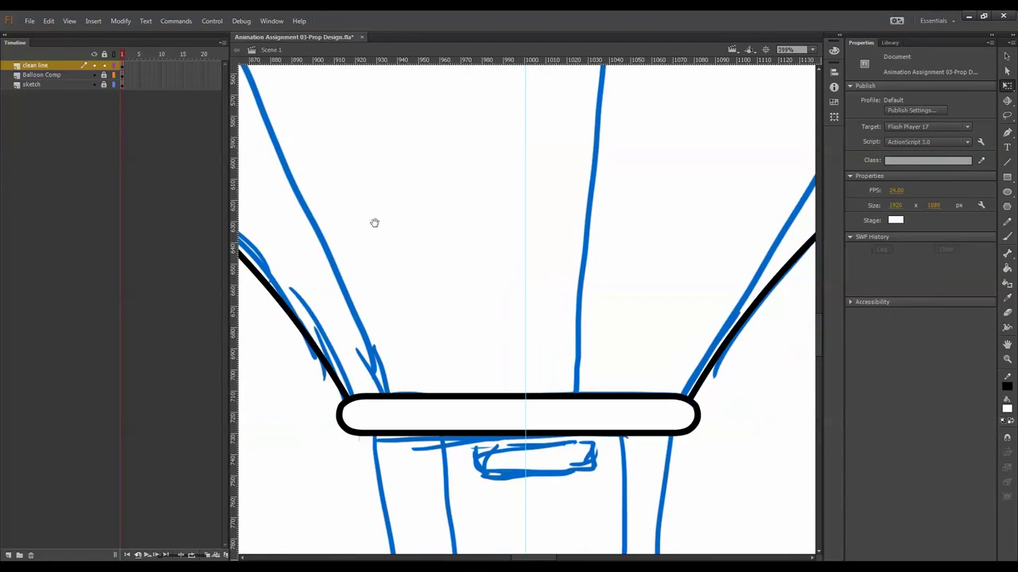
click(110, 68)
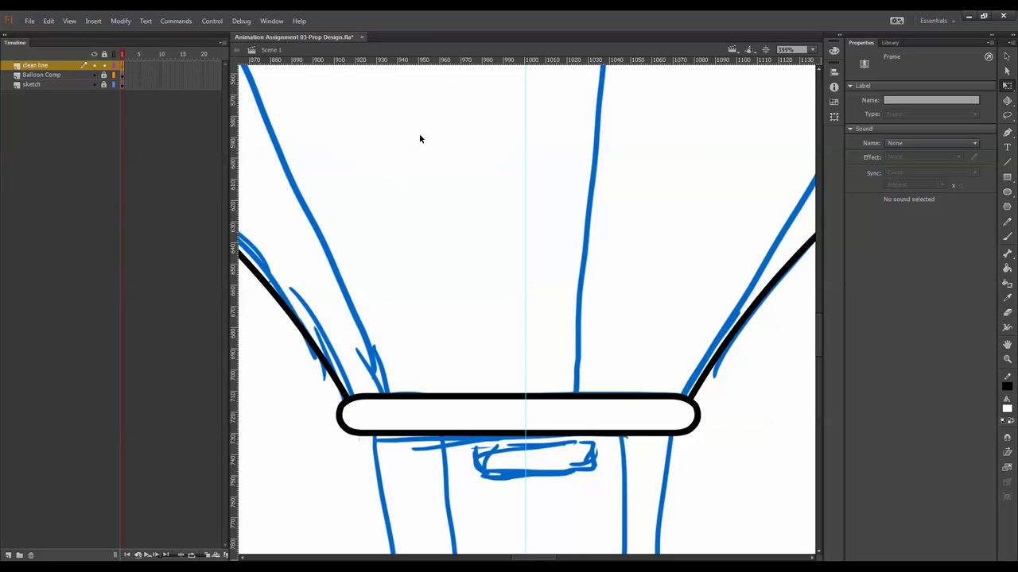
key(ctrl+minus)
key(ctrl+minus)
click(120, 20)
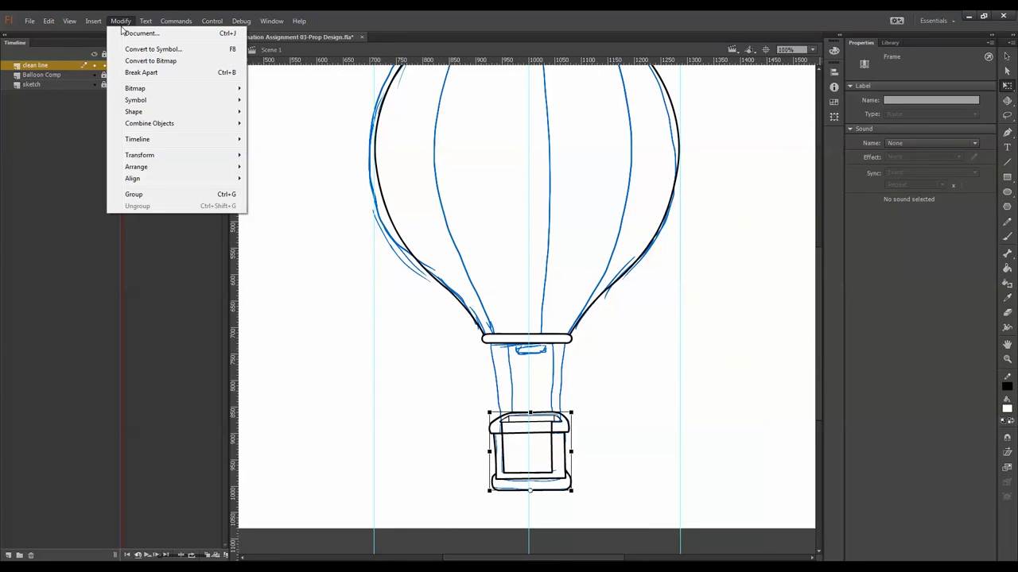
mouse_move(159, 139)
click(295, 136)
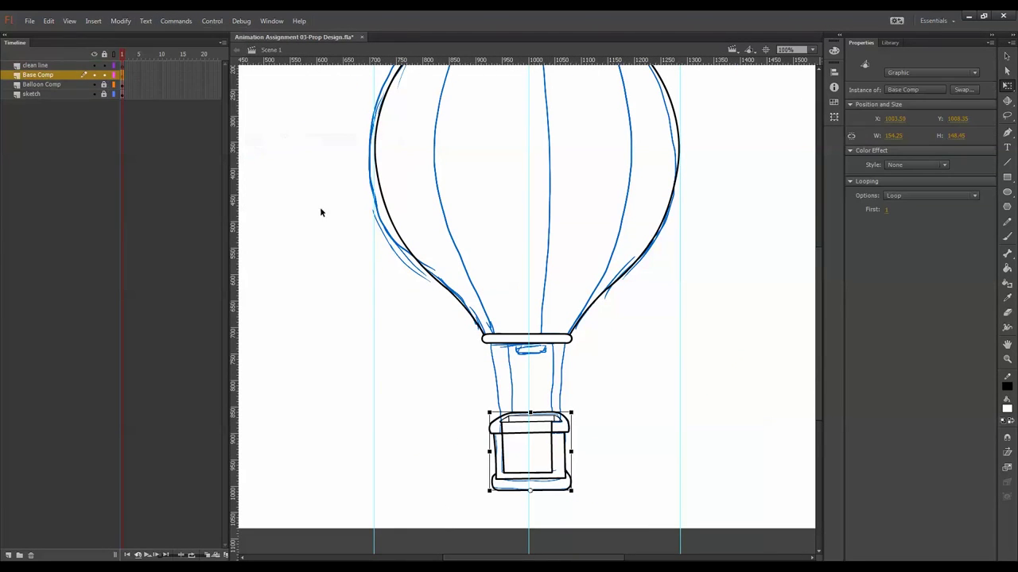
click(265, 162)
click(35, 65)
key(r)
drag(514, 322, 547, 353)
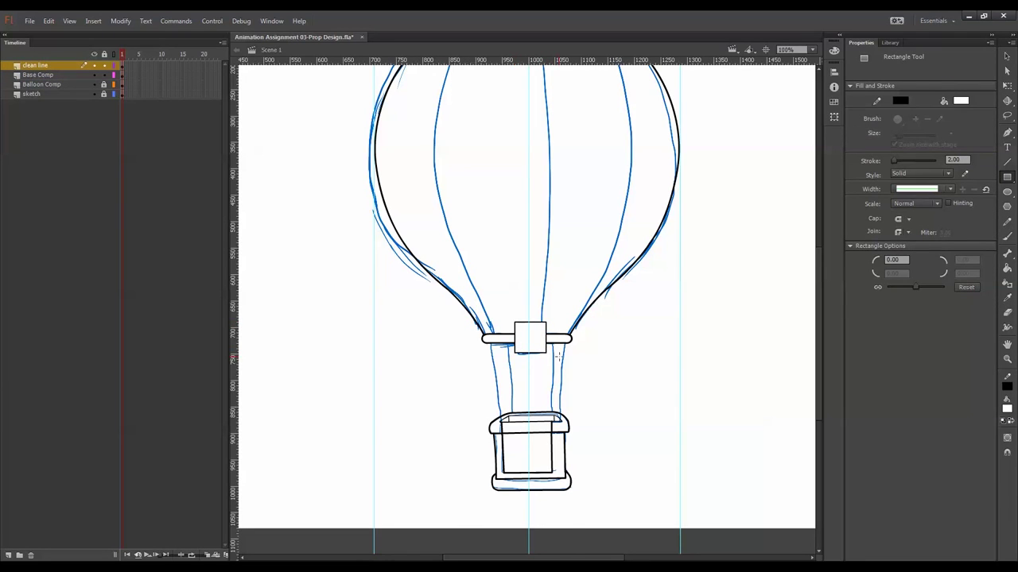
key(ctrl+equal)
key(ctrl+equal)
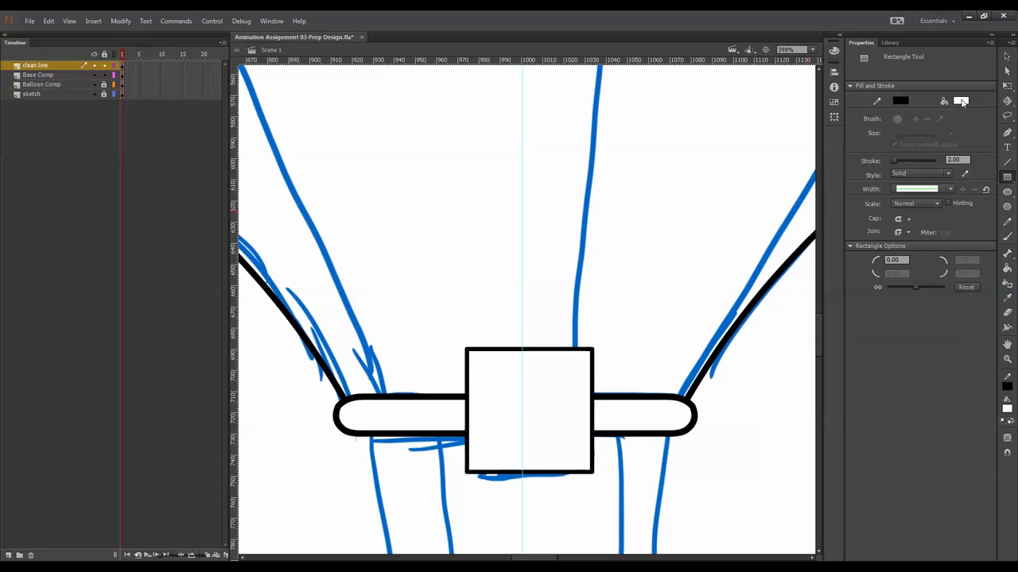
key(q)
click(538, 389)
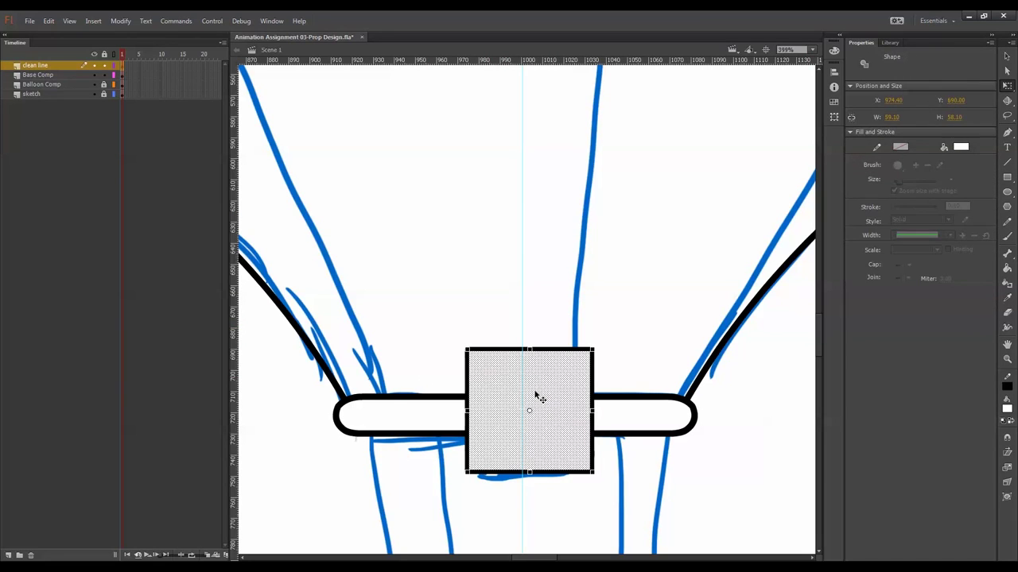
key(Delete)
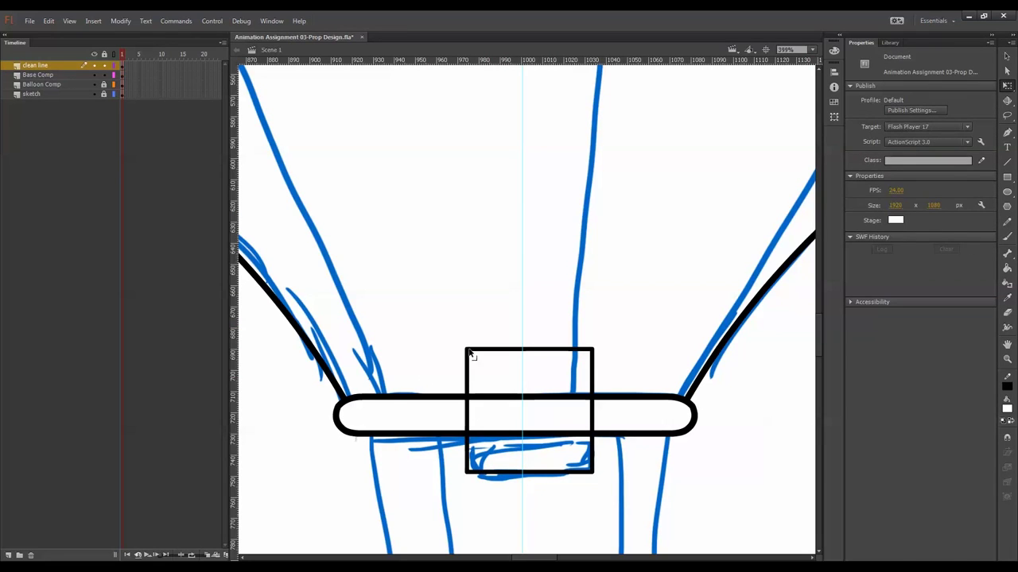
mouse_move(466, 349)
mouse_down()
mouse_move(469, 465)
mouse_move(469, 451)
mouse_up()
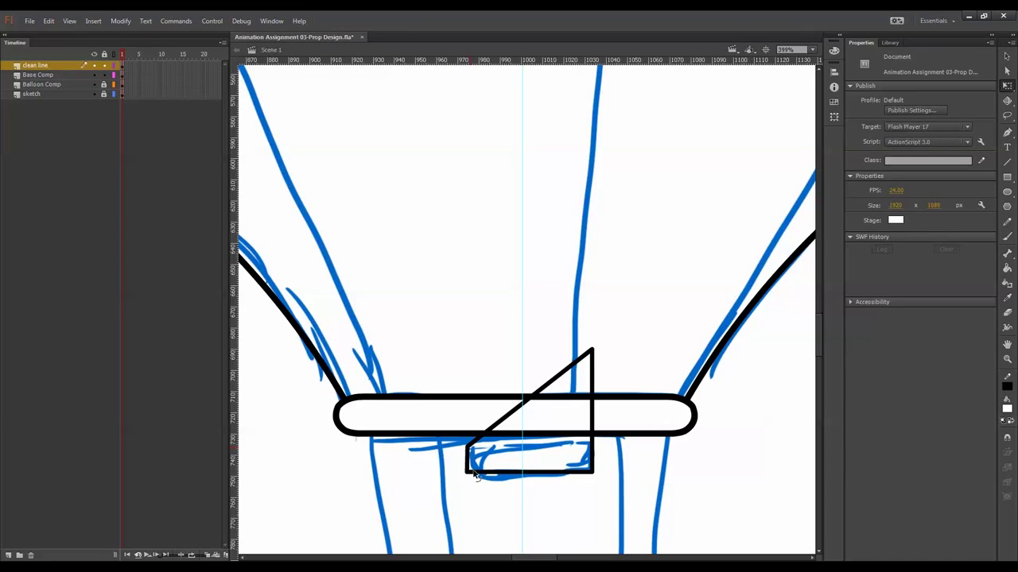
key(ctrl+alt+slash)
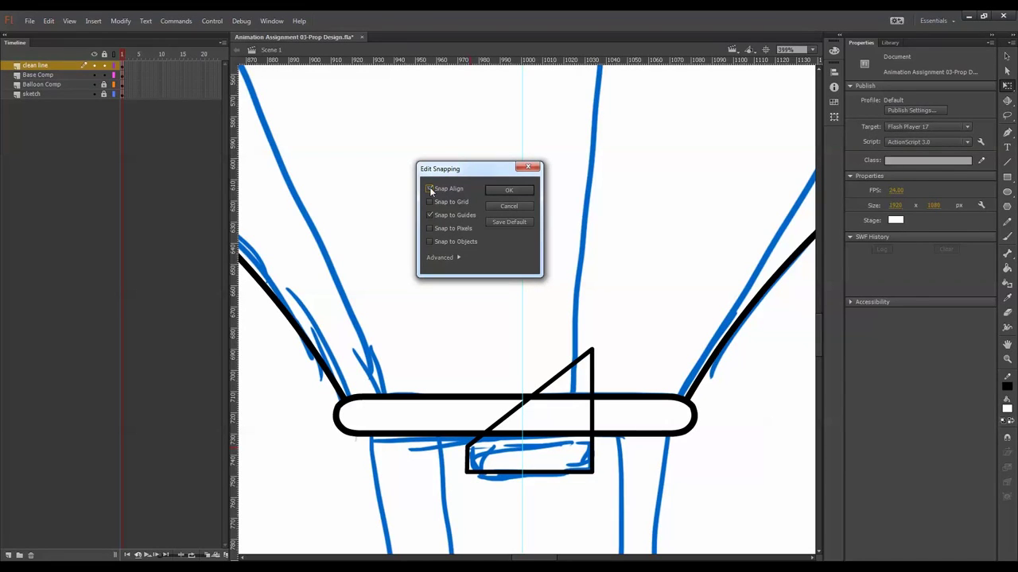
click(509, 190)
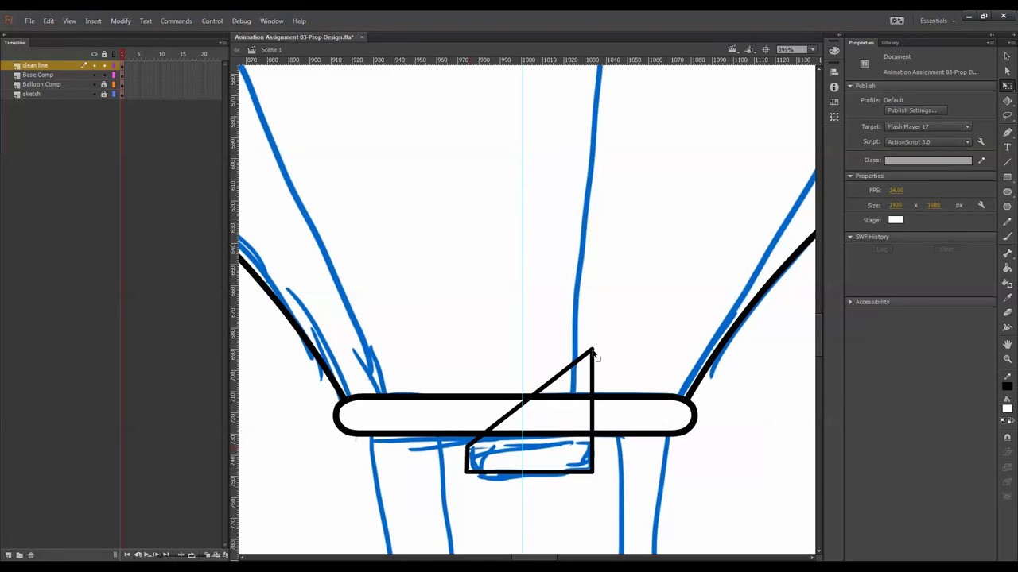
drag(592, 353, 594, 472)
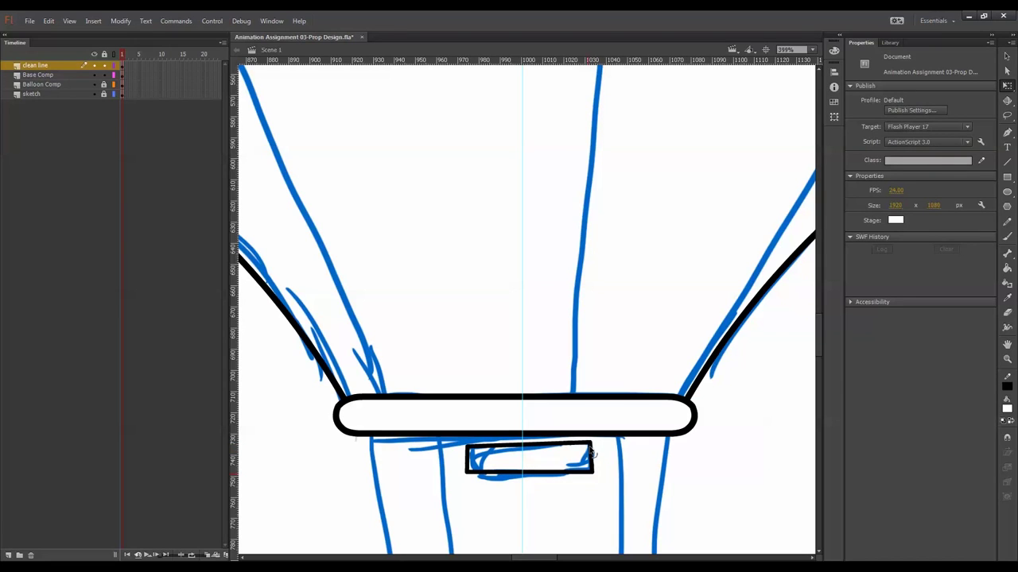
key(ctrl+z)
key(ctrl+z)
key(ctrl+z)
key(ctrl+z)
drag(624, 315, 418, 512)
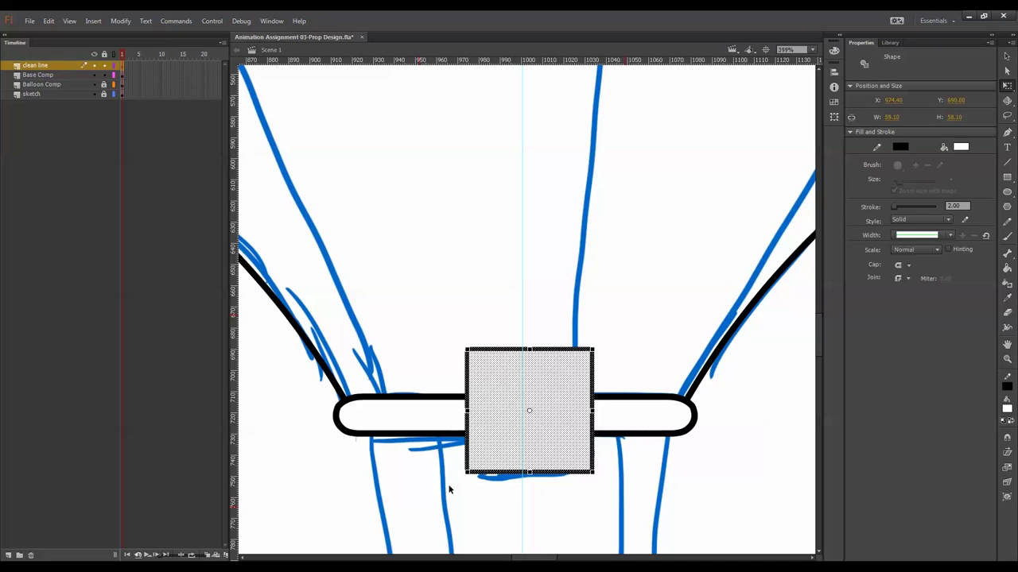
key(Delete)
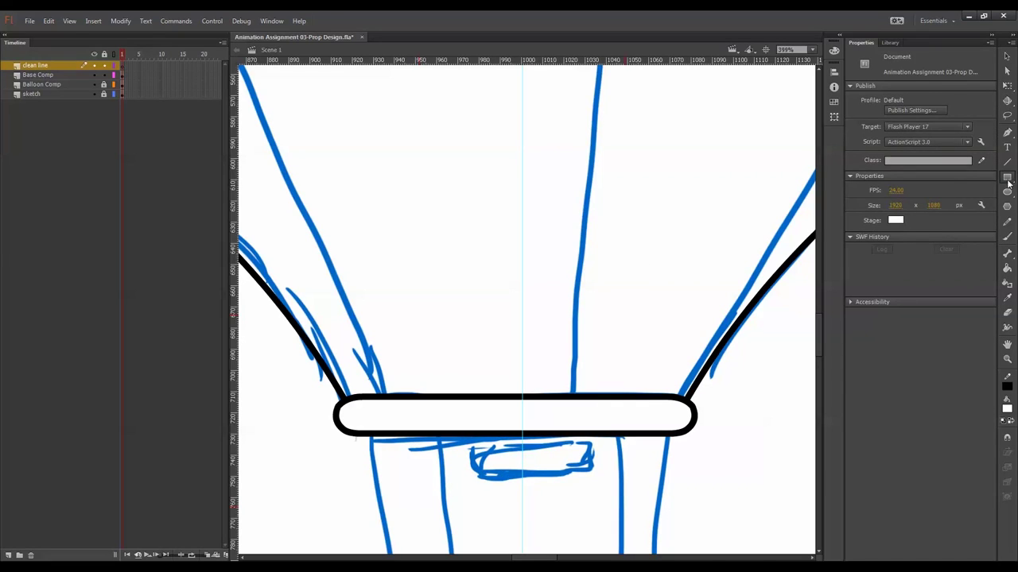
- Draw a white rectangle about 56 x 13 px with corner radius 2 below the balloon's collar, centred on the vertical guide
click(1007, 176)
click(896, 260)
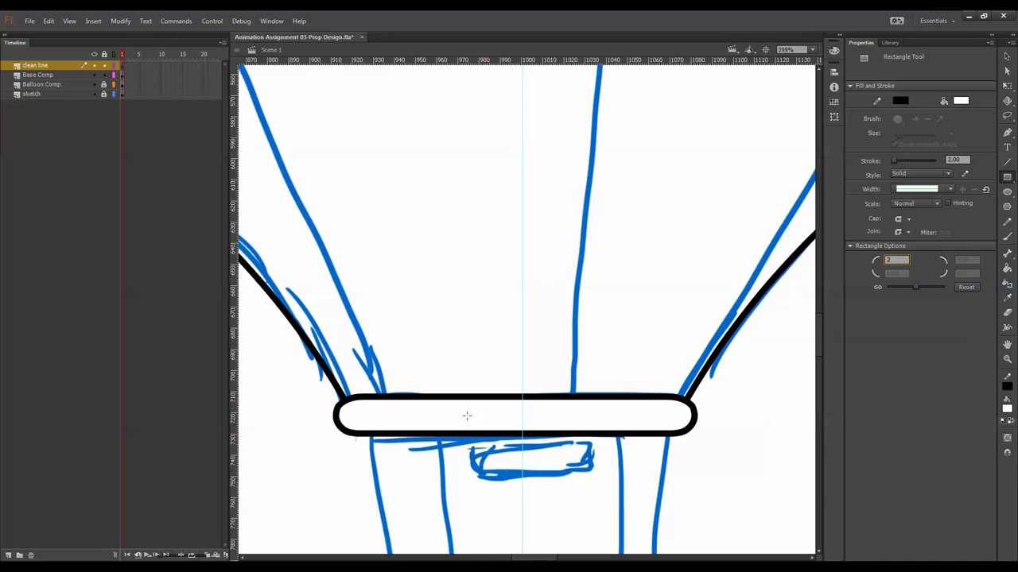
drag(474, 445, 594, 477)
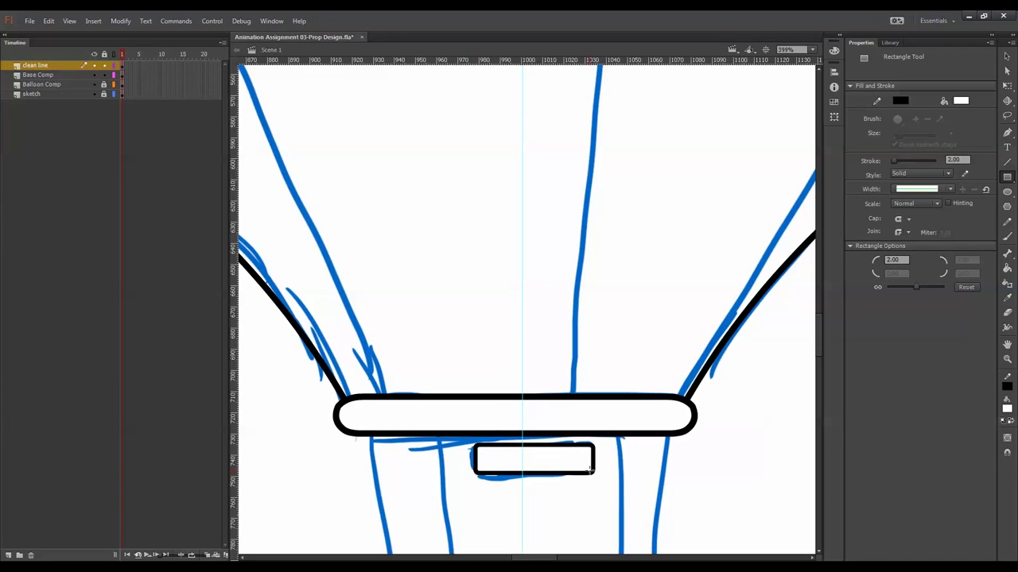
key(q)
double_click(559, 461)
mouse_move(558, 461)
mouse_down()
mouse_move(542, 462)
mouse_move(551, 466)
mouse_up()
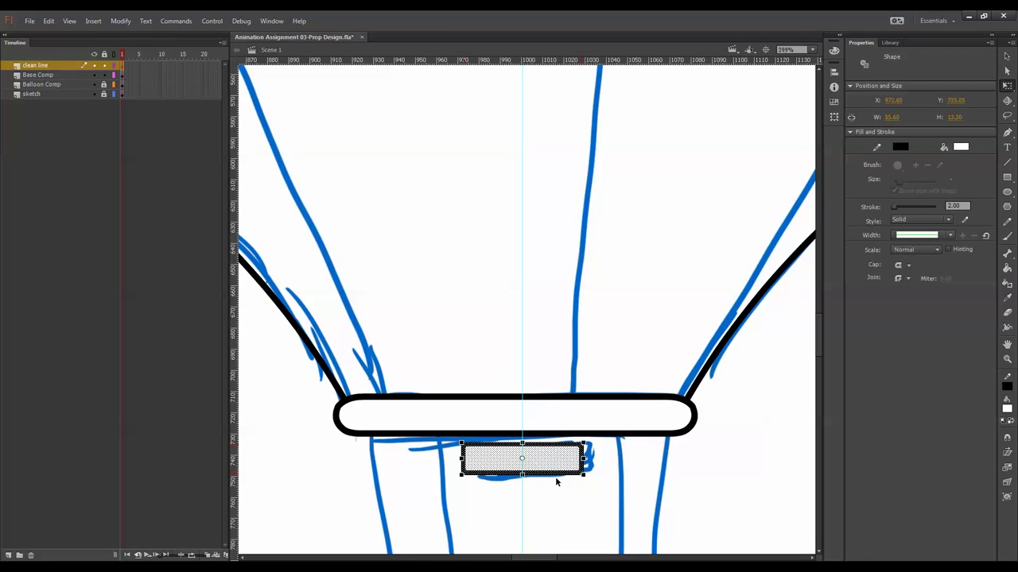
- Convert the rounded rectangle to a graphic symbol named Balloon Torch and open it for editing
key(F8)
text(Balloon)
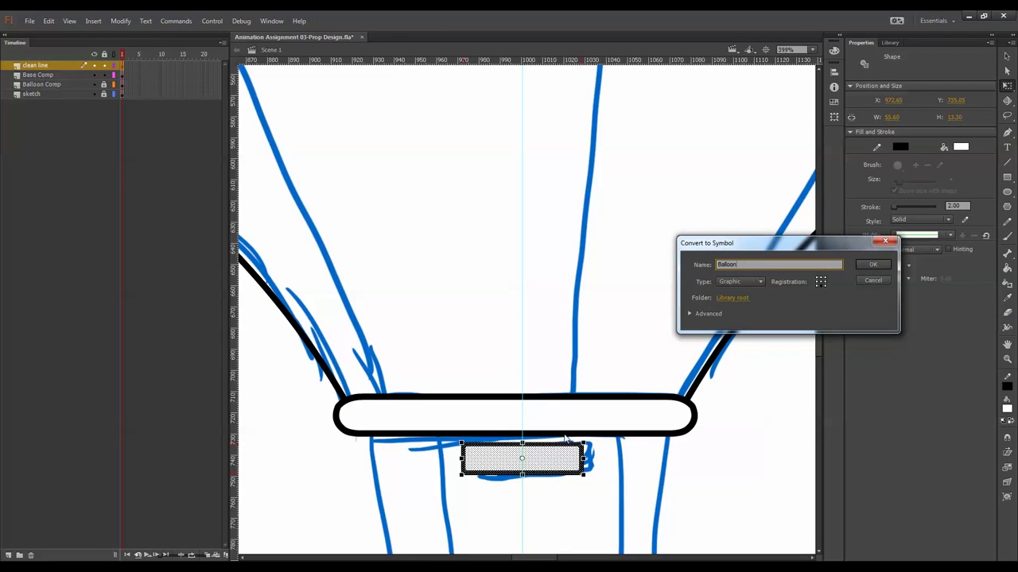
text( Torch)
key(Return)
double_click(551, 457)
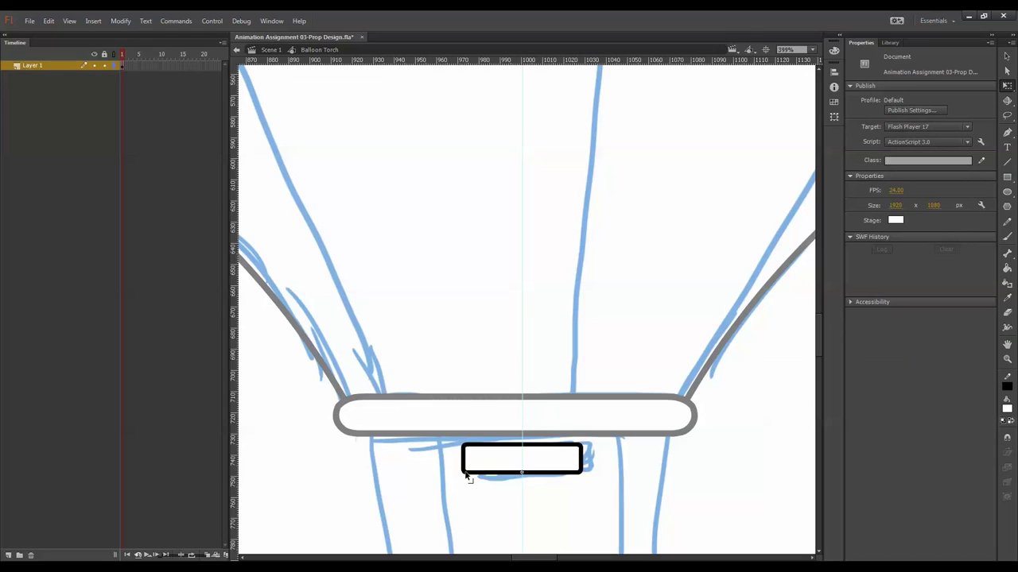
- Reshape the torch rectangle by bevelling its two lower corners and pulling its upper edge up into a narrower raised step meeting the collar
drag(467, 473, 474, 477)
drag(578, 474, 572, 477)
mouse_move(491, 444)
mouse_down()
mouse_move(488, 435)
mouse_move(477, 446)
mouse_up()
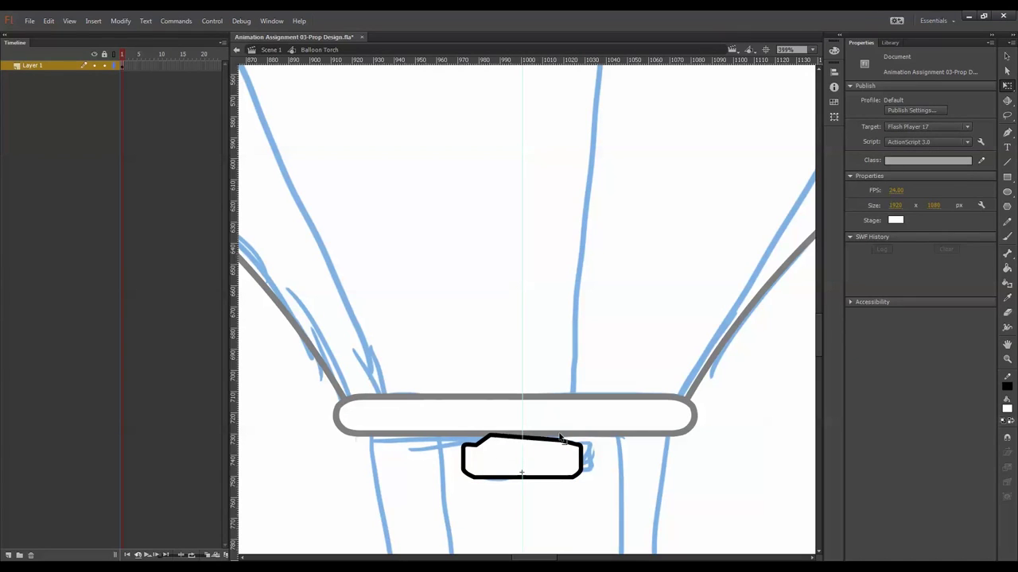
mouse_move(561, 443)
mouse_down()
mouse_move(561, 434)
mouse_move(566, 443)
mouse_up()
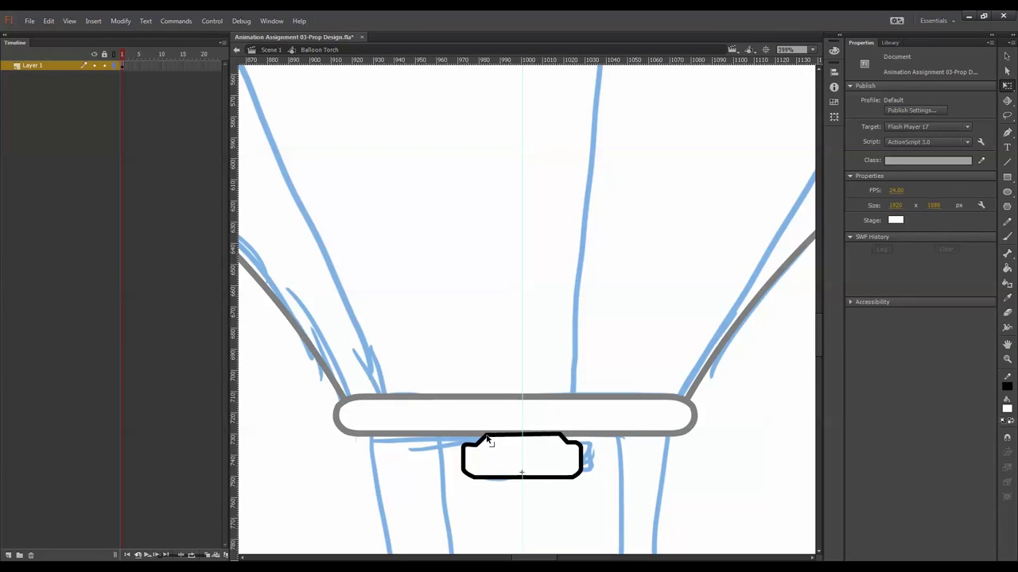
- Draw two staggered rows of small ovals with bright green fill and black 1.00 stroke across the torch body
click(1006, 191)
click(960, 100)
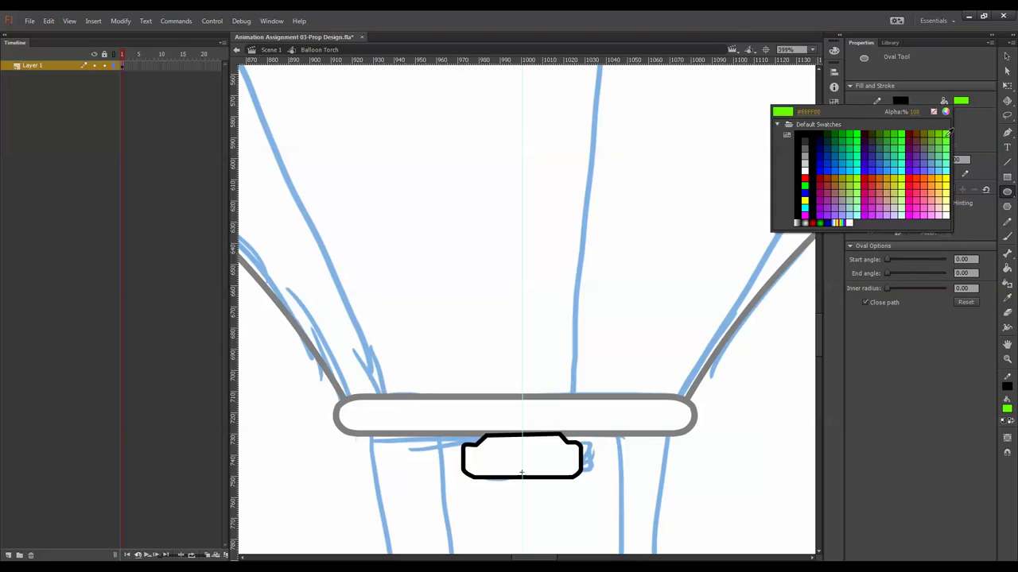
click(933, 115)
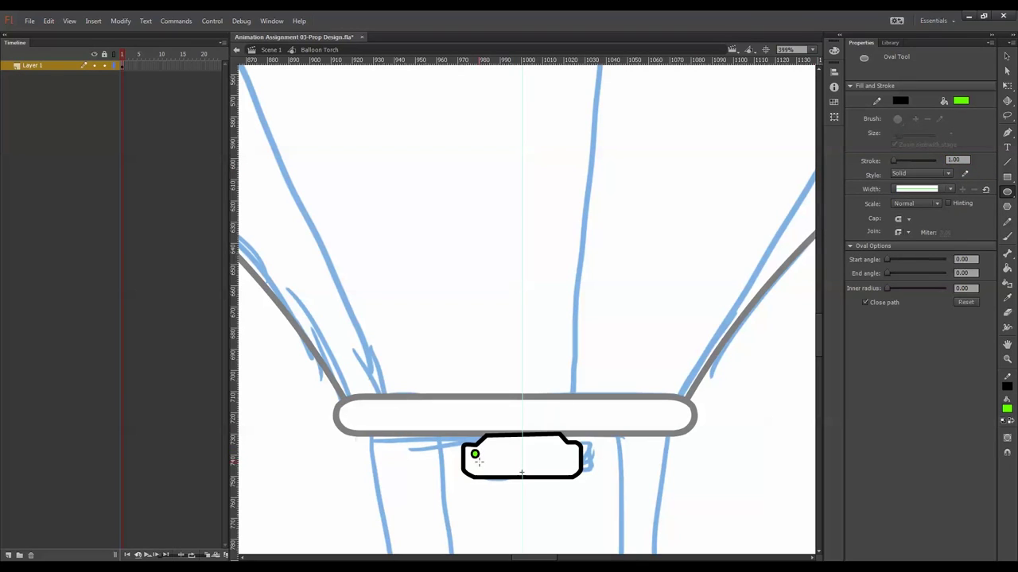
mouse_move(479, 460)
mouse_down()
mouse_move(514, 468)
mouse_move(516, 457)
mouse_up()
drag(551, 450, 568, 456)
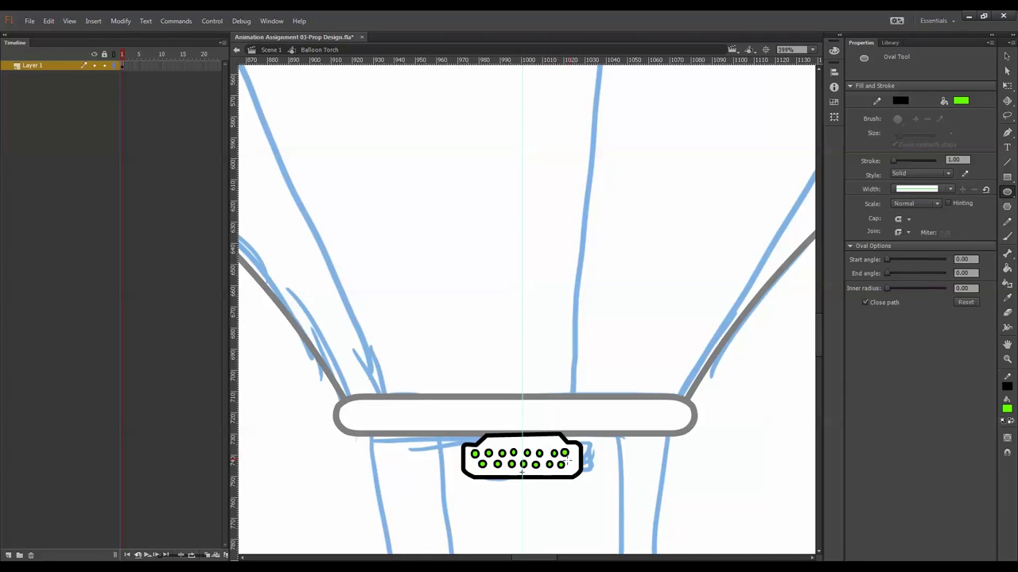
- Delete the green fills of three ovals at the right end of the torch, two in the upper row and one in the lower
click(1007, 86)
click(565, 453)
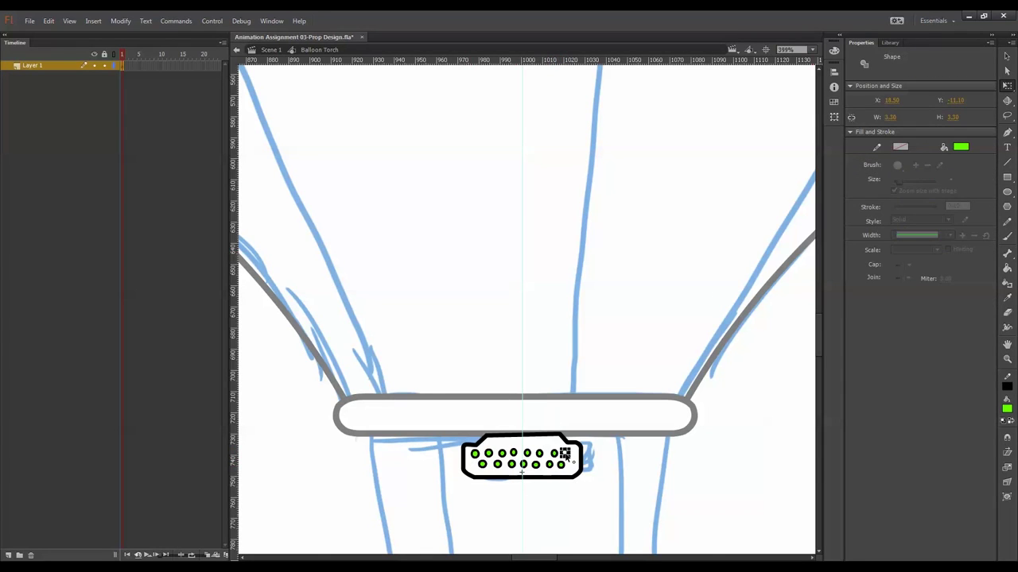
key(ctrl+equal)
key(ctrl+equal)
drag(529, 350, 672, 387)
key(Delete)
click(661, 403)
key(Delete)
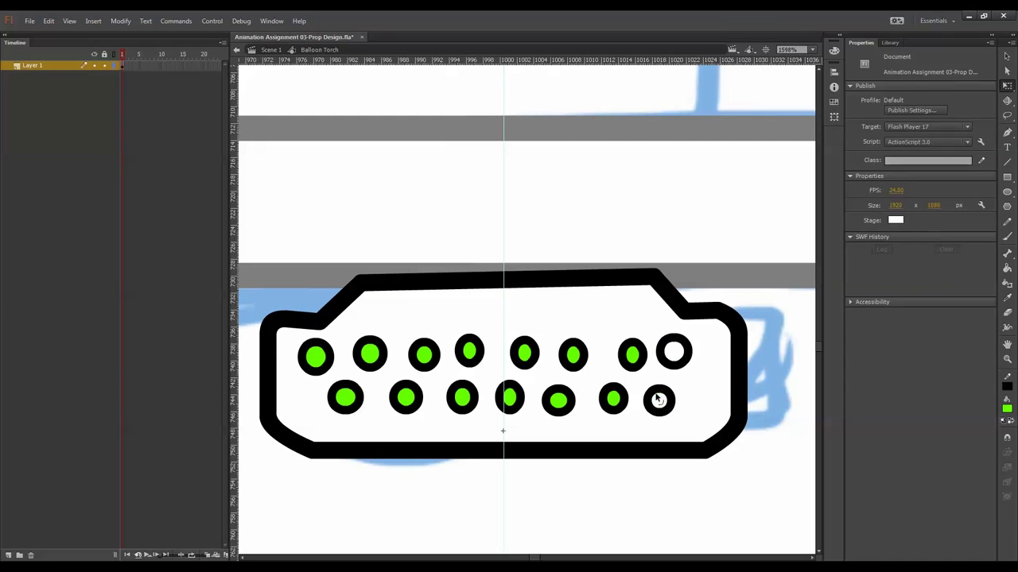
click(633, 361)
key(Delete)
- Use Find and Replace on colours to replace all the bright green with no colour, emptying the remaining torch holes
key(ctrl+f)
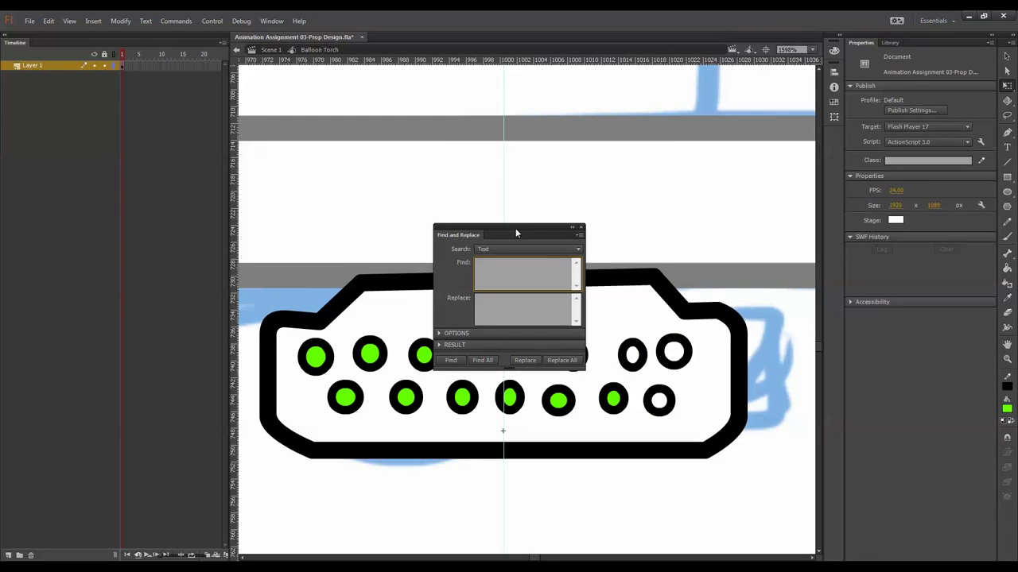
drag(516, 229, 631, 164)
click(634, 184)
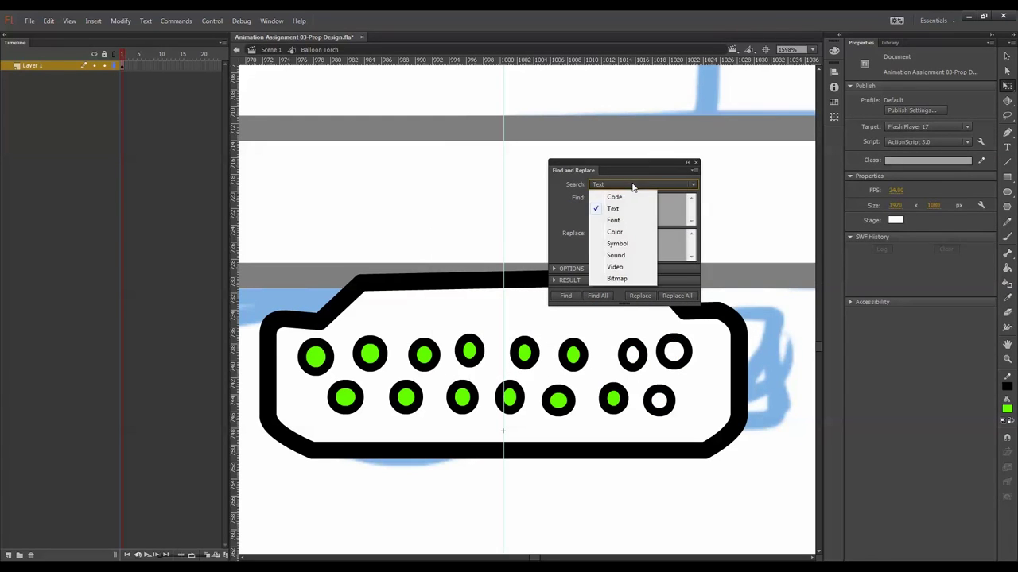
click(632, 245)
click(597, 198)
click(574, 359)
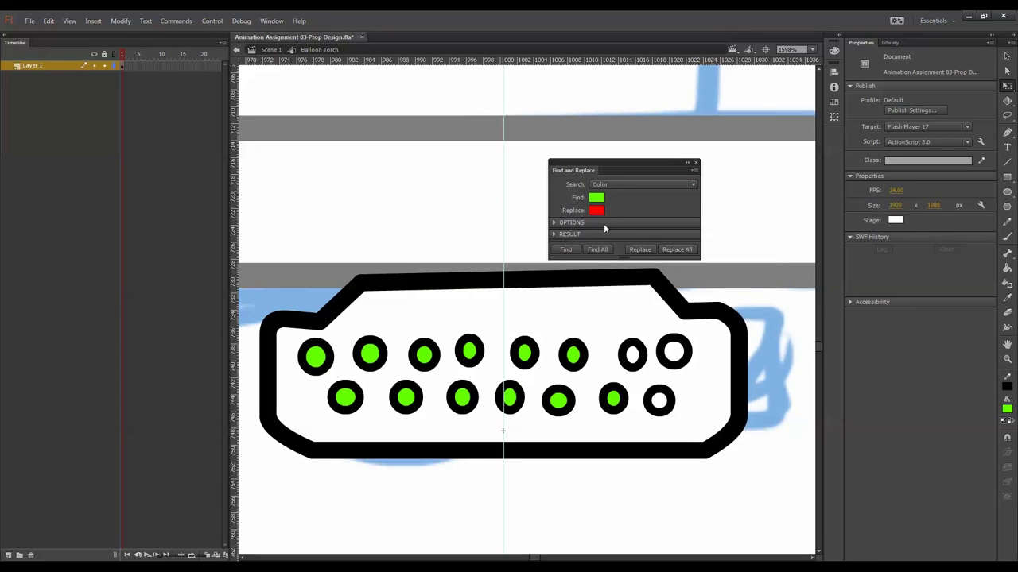
click(597, 209)
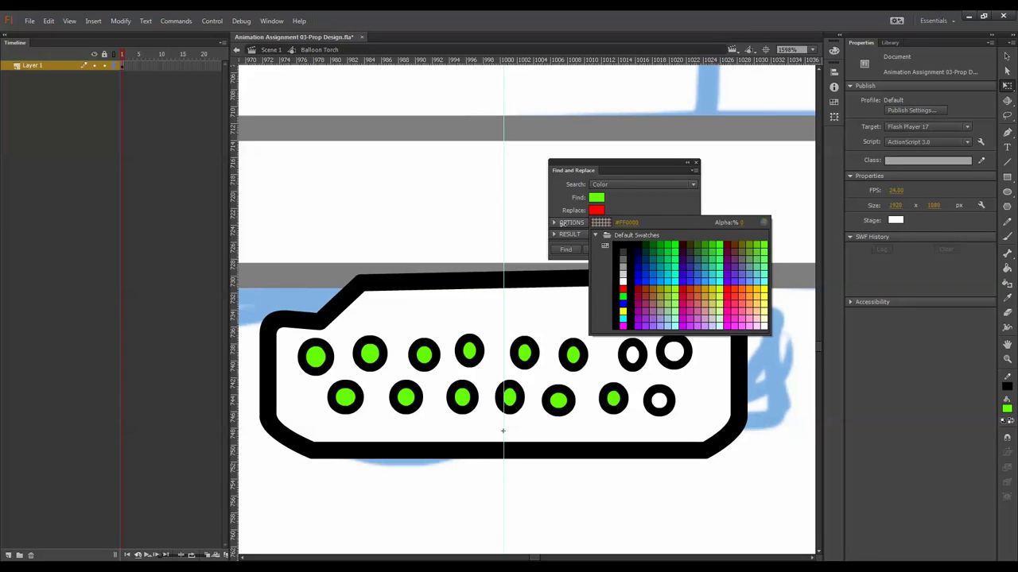
click(748, 223)
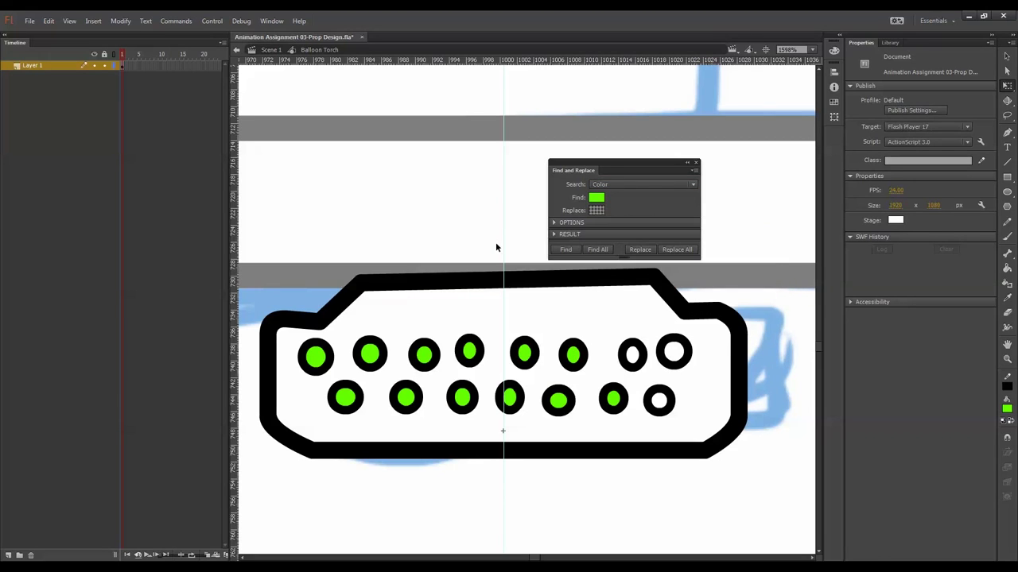
click(676, 249)
click(696, 164)
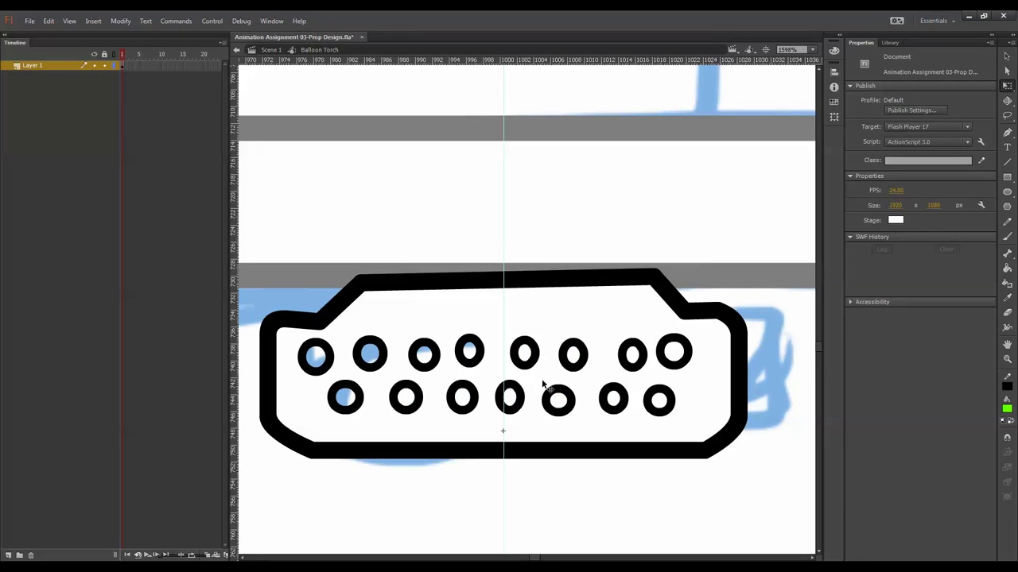
- Return to Scene 1 and distribute the Balloon Torch symbol to its own layer
key(ctrl+minus)
key(ctrl+minus)
key(ctrl+minus)
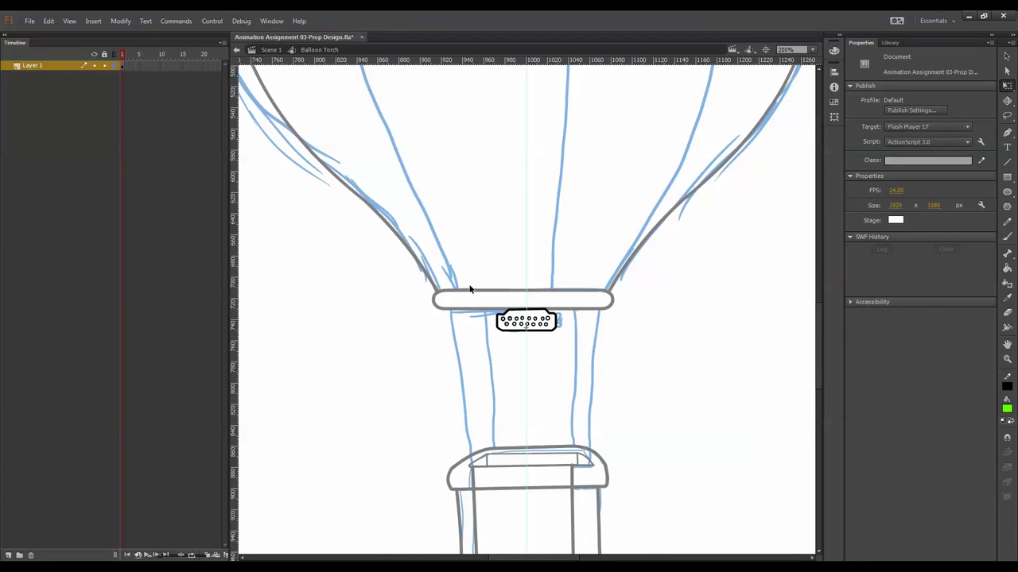
double_click(640, 304)
click(625, 324)
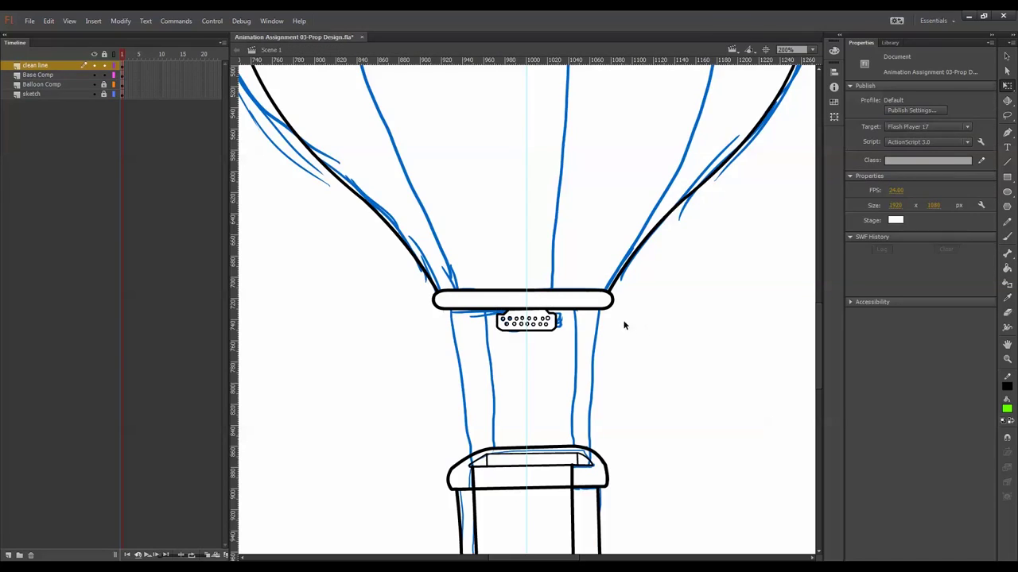
key(ctrl+minus)
key(ctrl+minus)
key(ctrl+equal)
drag(657, 367, 620, 359)
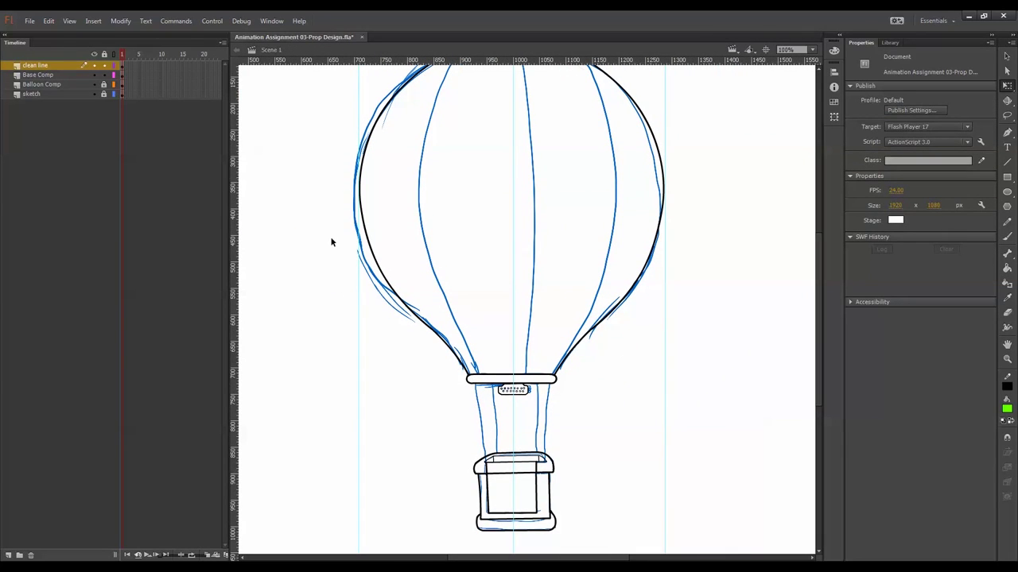
click(120, 21)
mouse_move(170, 140)
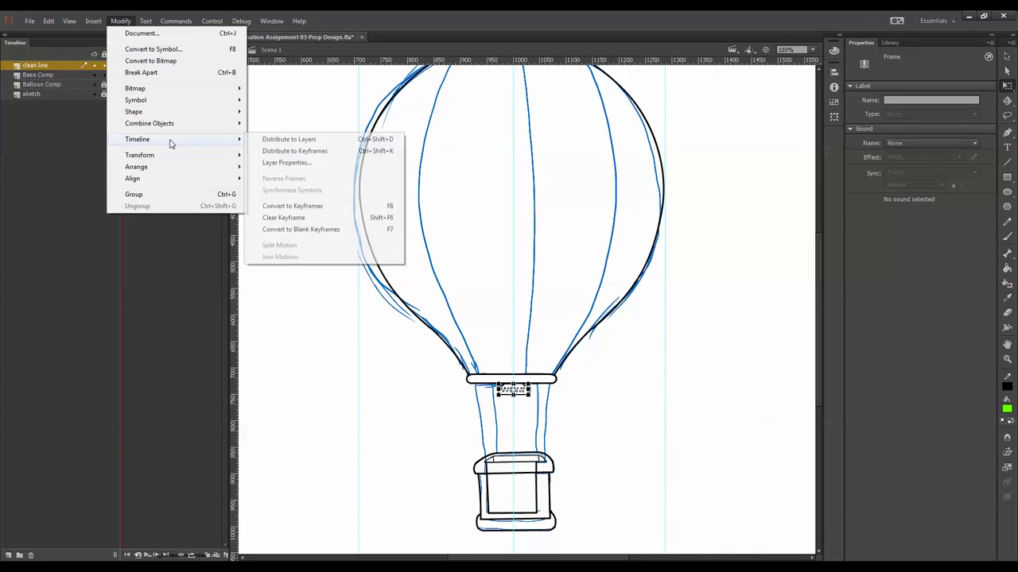
click(287, 137)
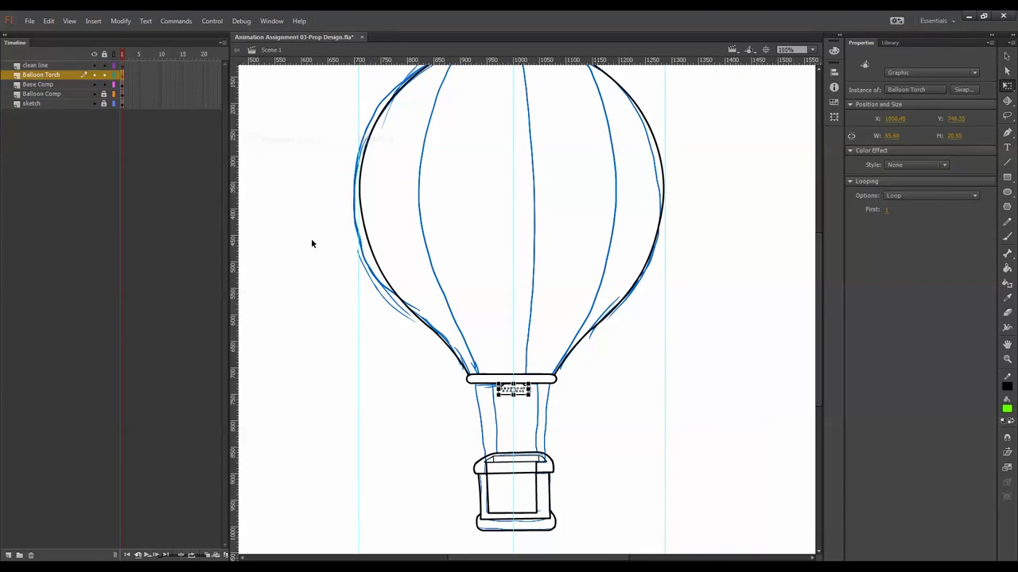
- Hide the sketch layer and rename the clean line layer as Line 01
click(93, 103)
click(576, 398)
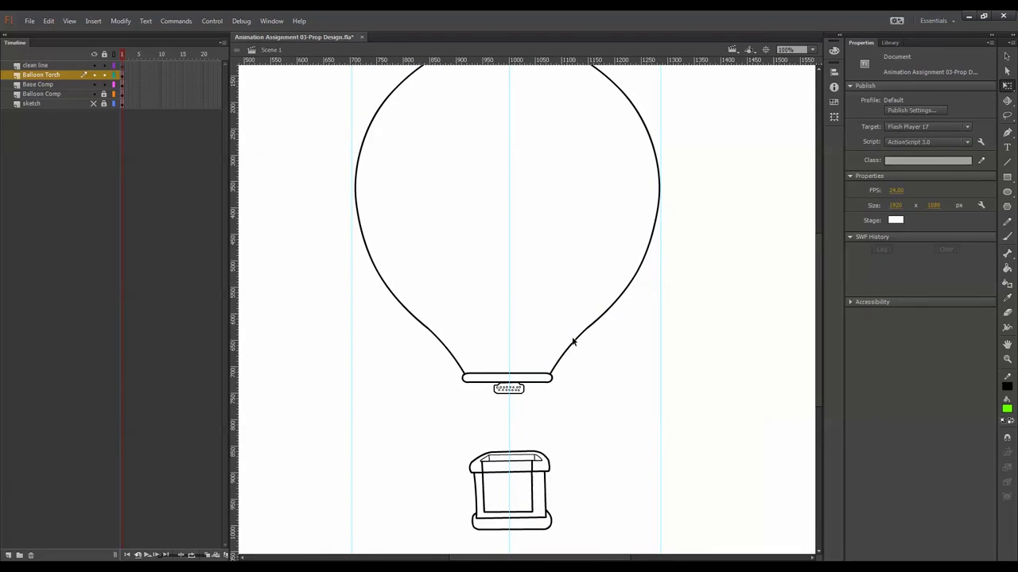
double_click(68, 64)
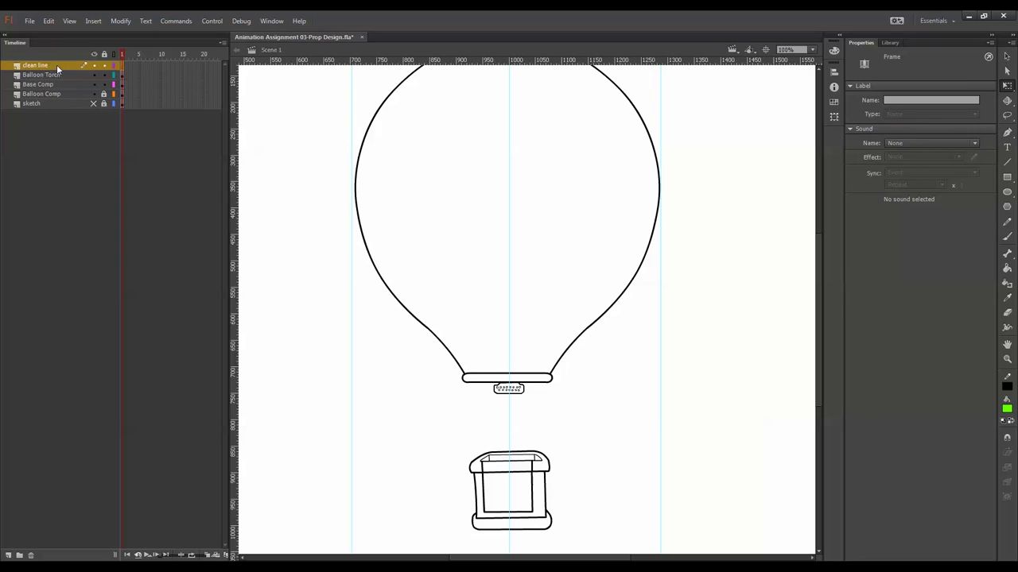
text(Line)
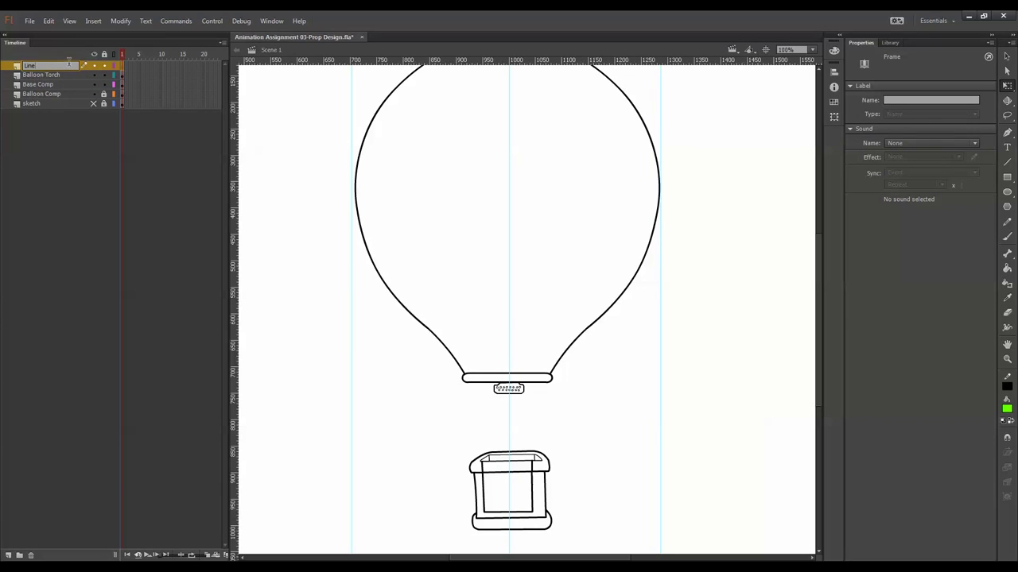
text( 01)
key(Return)
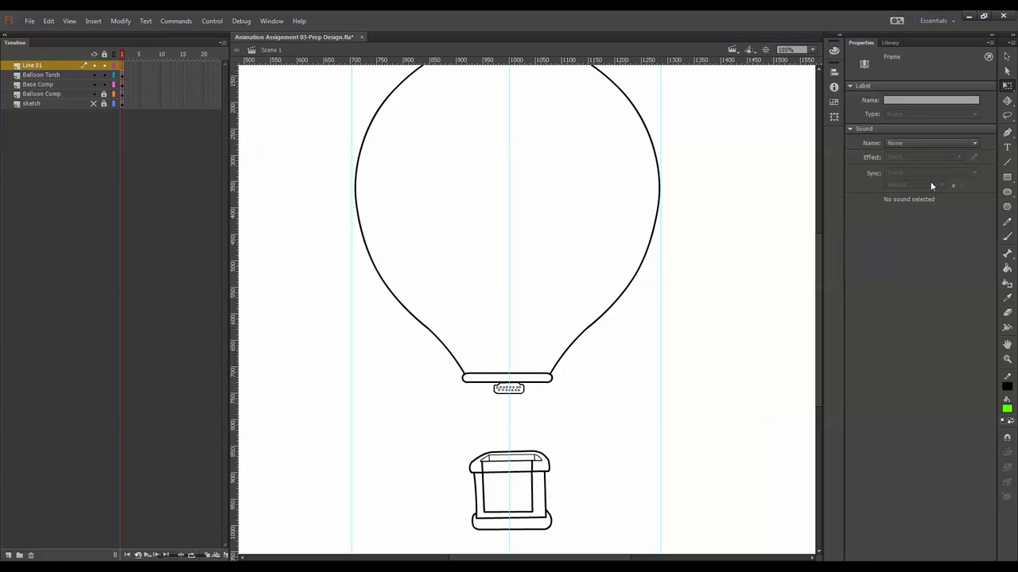
- Draw four straight black ropes with stroke 2 from the balloon's collar to the basket rim, two on each side of the torch
key(n)
drag(467, 380, 484, 469)
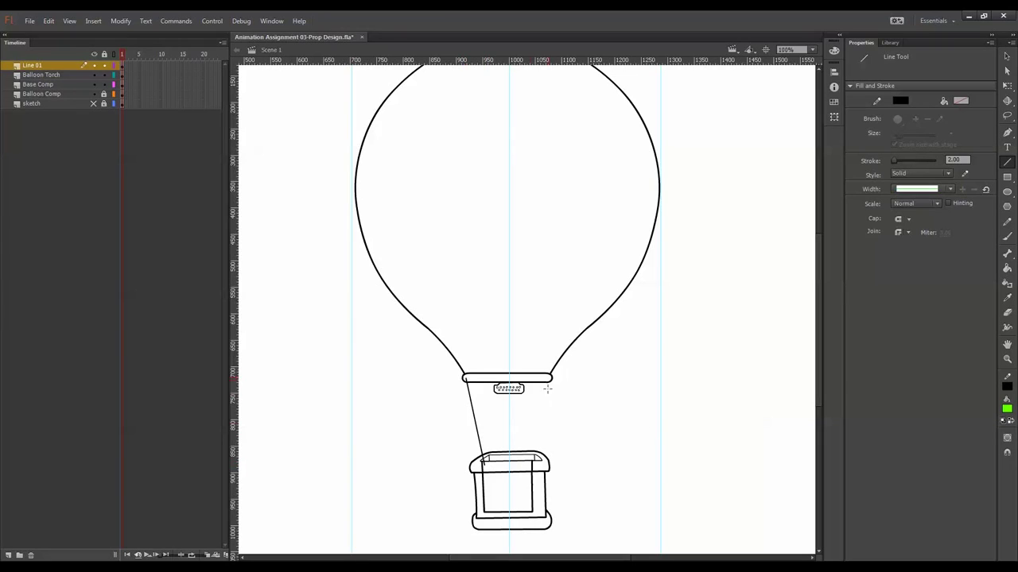
drag(547, 385, 542, 467)
drag(483, 380, 491, 470)
drag(536, 380, 538, 459)
- Select all four ropes on the Line 01 layer and distribute them to separate layers
click(122, 66)
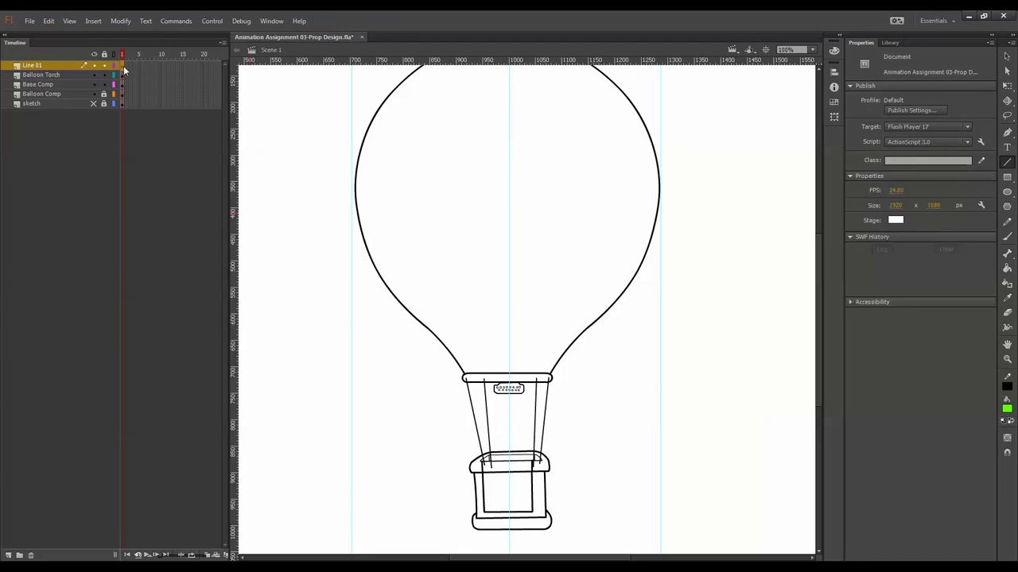
click(121, 22)
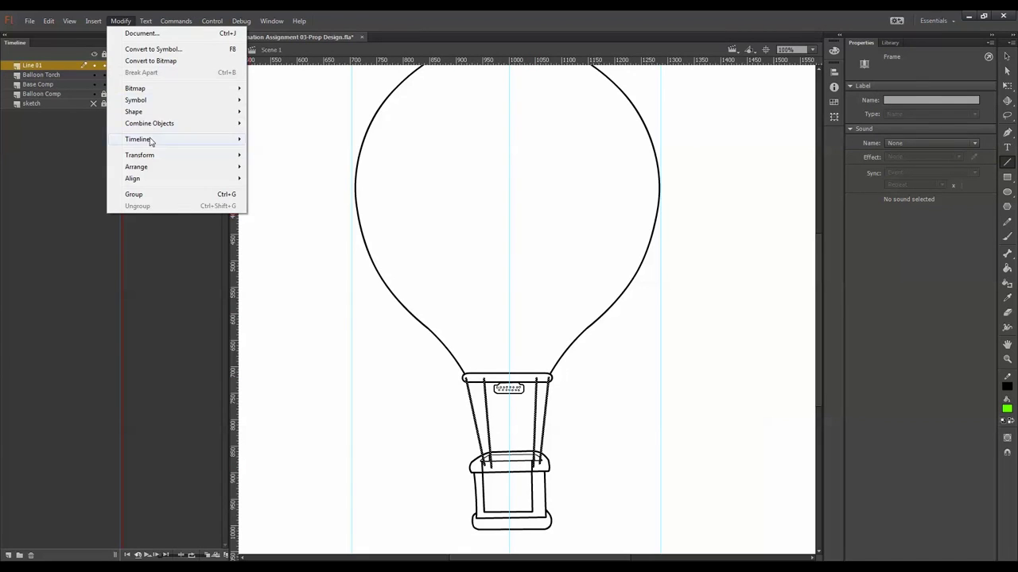
click(286, 141)
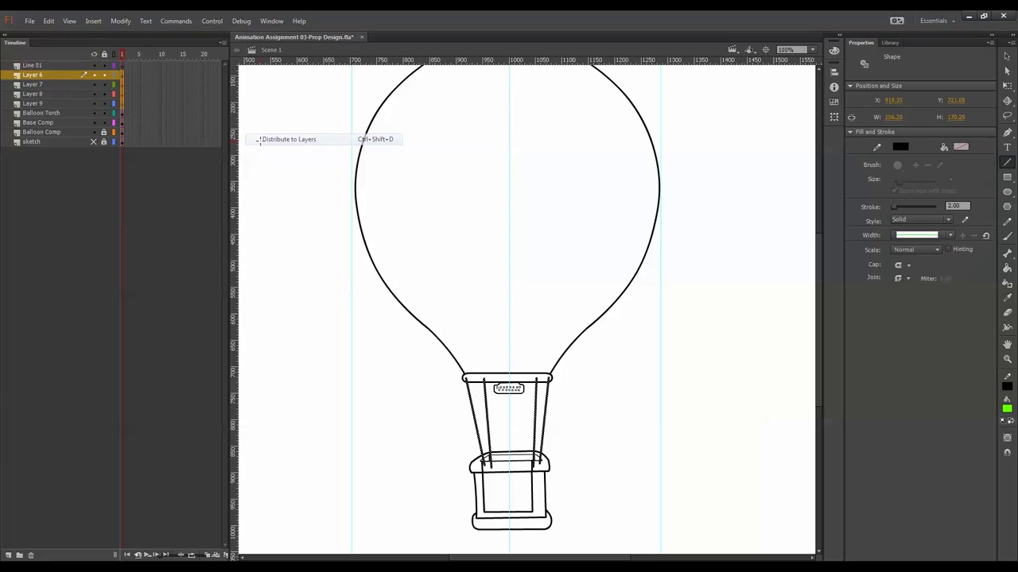
- Rename Layer 6 as Line 01 and Layer 7 as Line 02
double_click(36, 65)
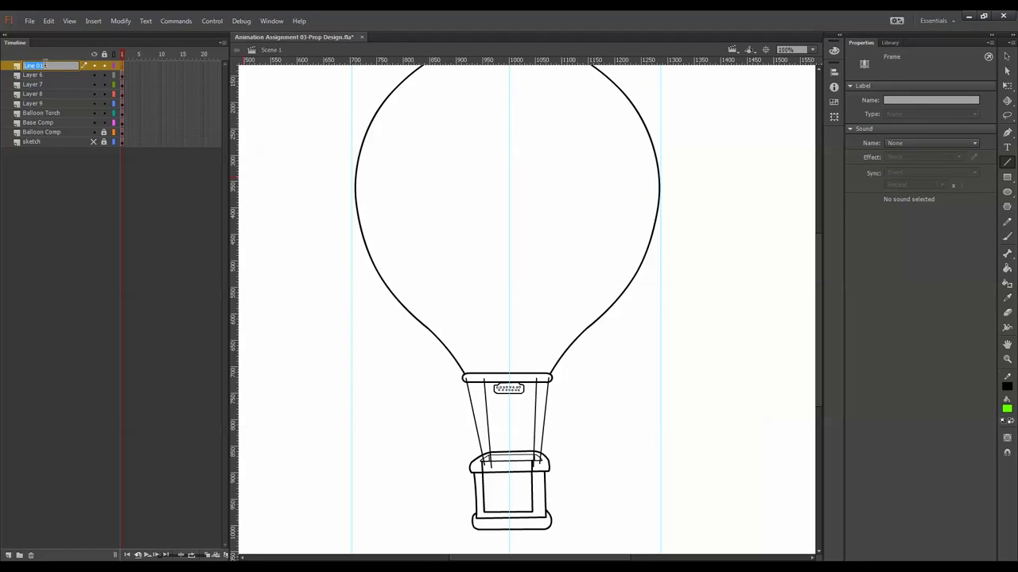
double_click(50, 72)
double_click(51, 84)
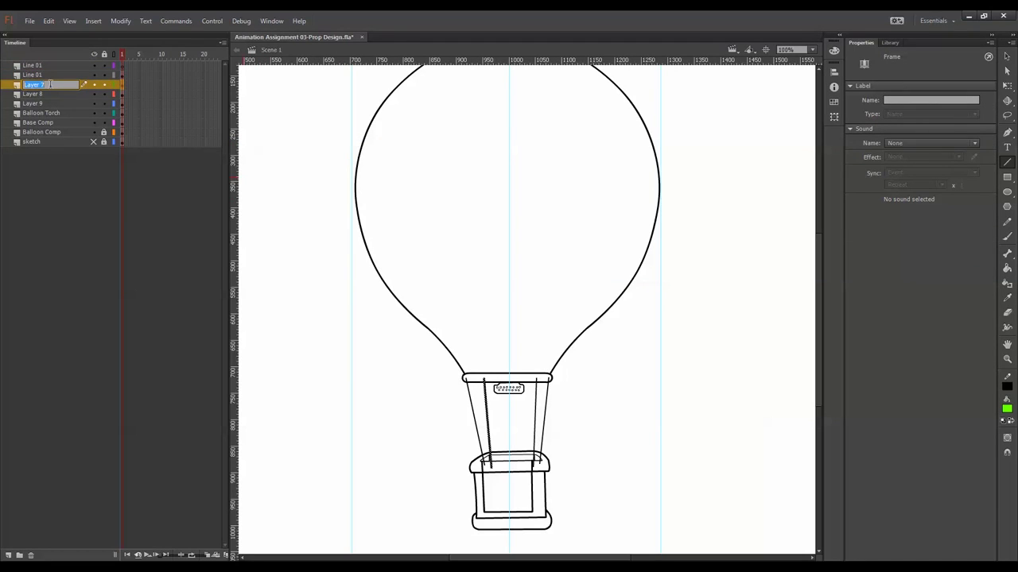
text(Line 02)
key(Return)
- Rename Layer 8 as Line 03 and enter Line 01 as the base text for Layer 9's name
double_click(54, 93)
text(Line 01)
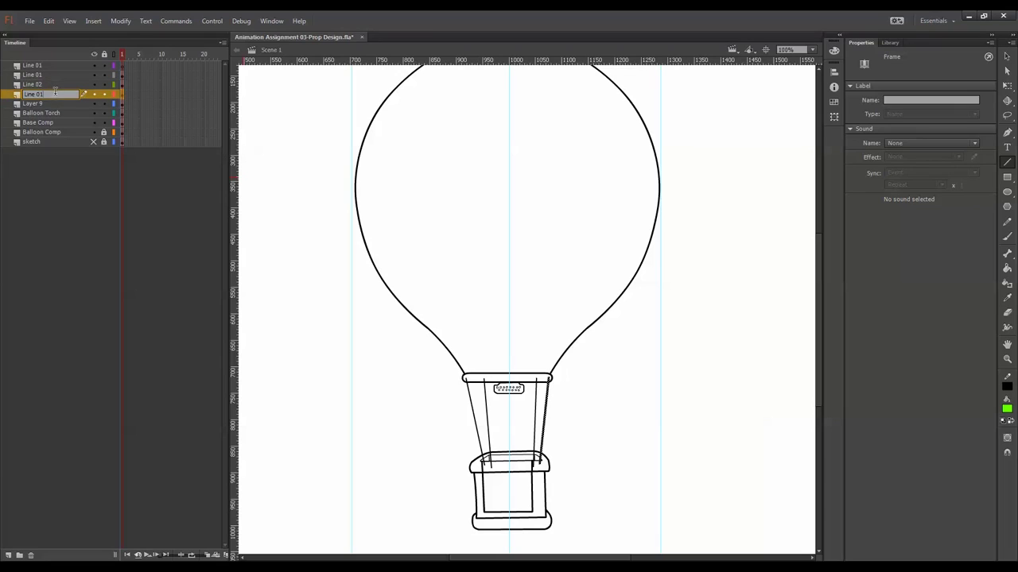
key(Return)
double_click(55, 103)
text(Line 01)
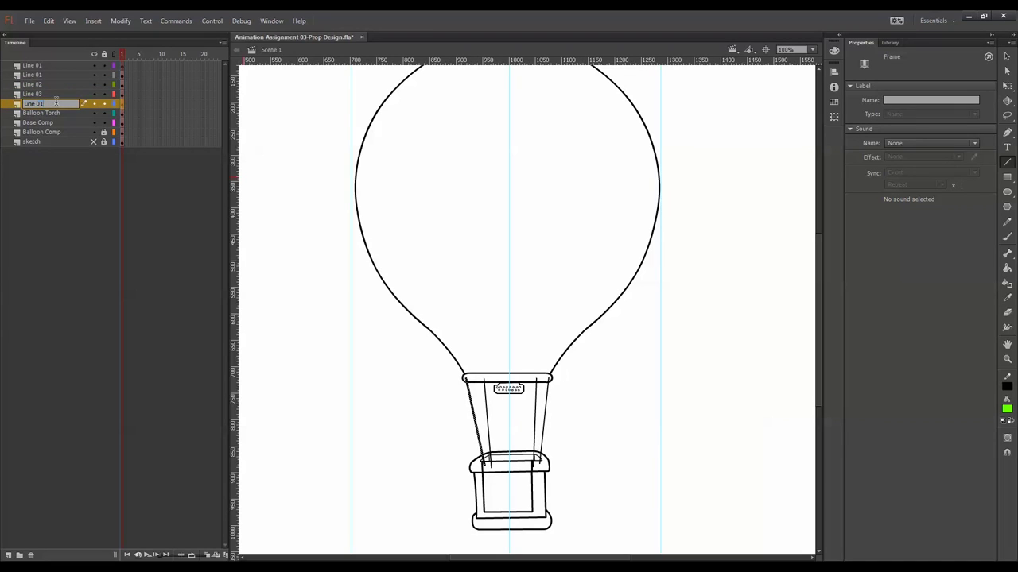
- Commit the Line 04 layer name and delete the extra Line 01 layer at the top of the layer stack
click(65, 67)
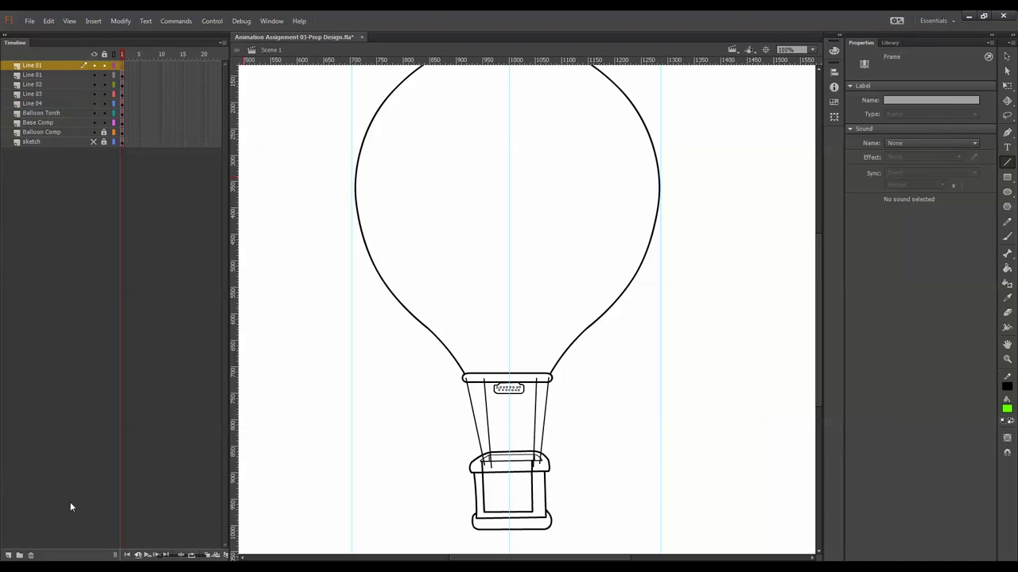
click(31, 556)
- Cut the first frames of the layers Line 01 through Line 04 from the main scene
click(49, 93)
shift+click(50, 84)
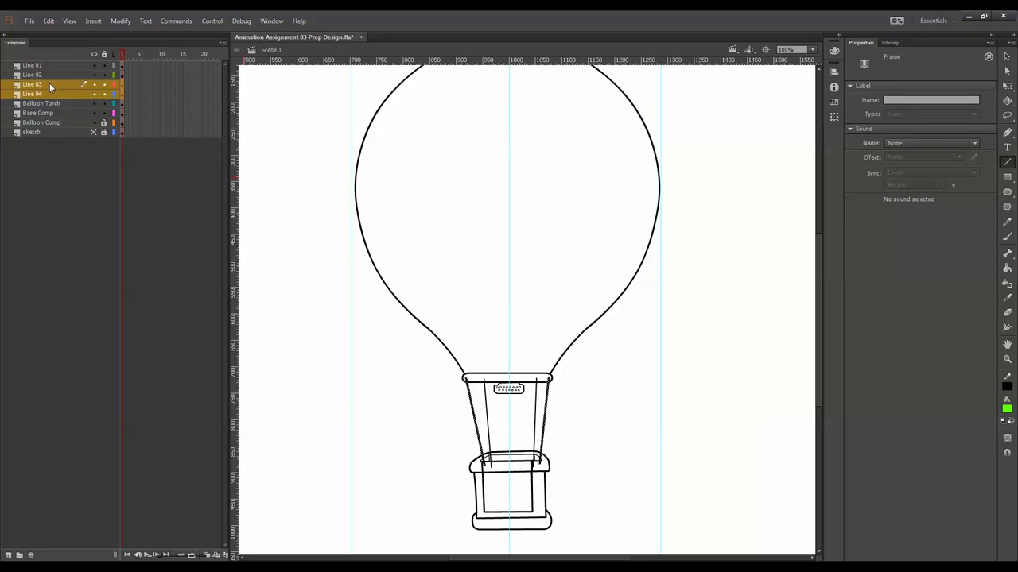
mouse_move(49, 83)
mouse_down()
mouse_move(55, 104)
mouse_move(52, 81)
mouse_up()
click(53, 67)
shift+click(60, 93)
right_click(123, 78)
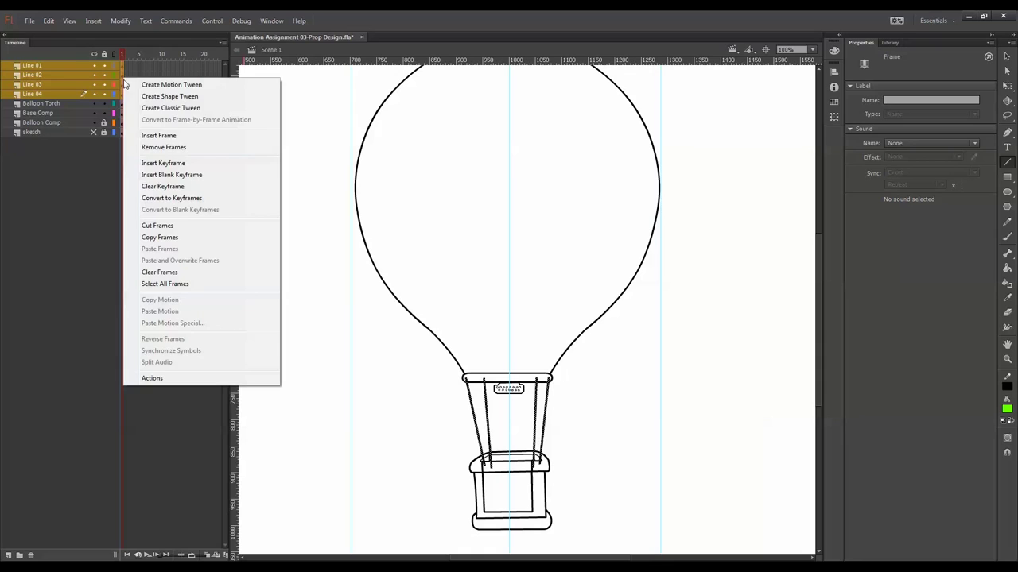
click(183, 237)
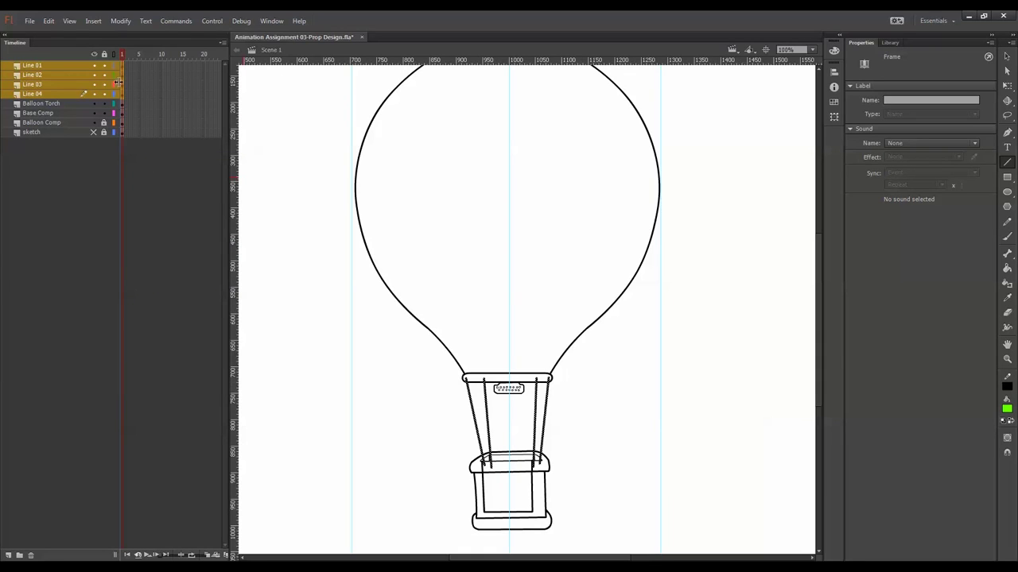
right_click(118, 82)
click(170, 230)
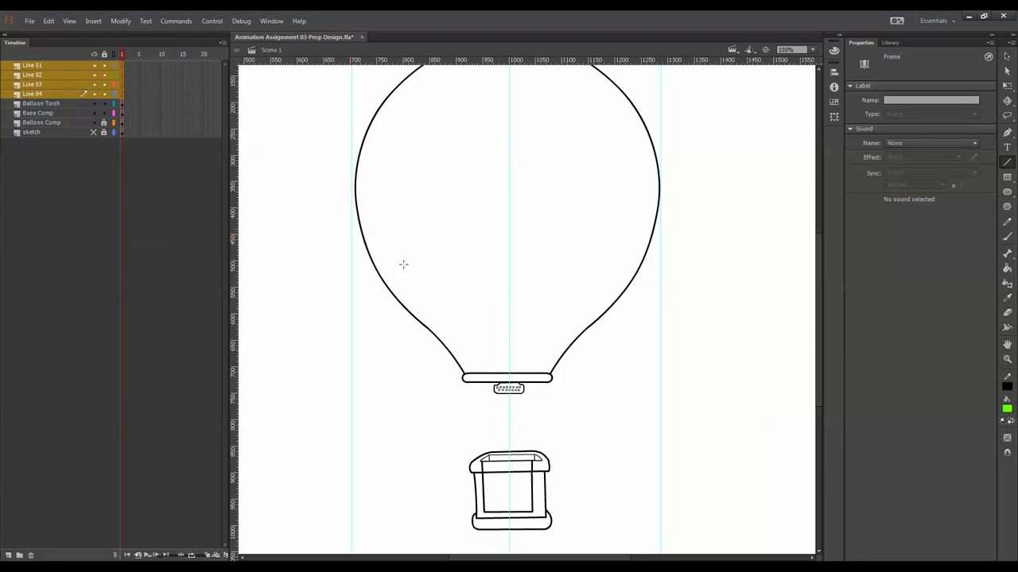
- Open the Base Comp symbol for editing and paste the cut frames onto the first frame of Layer 1
key(q)
click(531, 399)
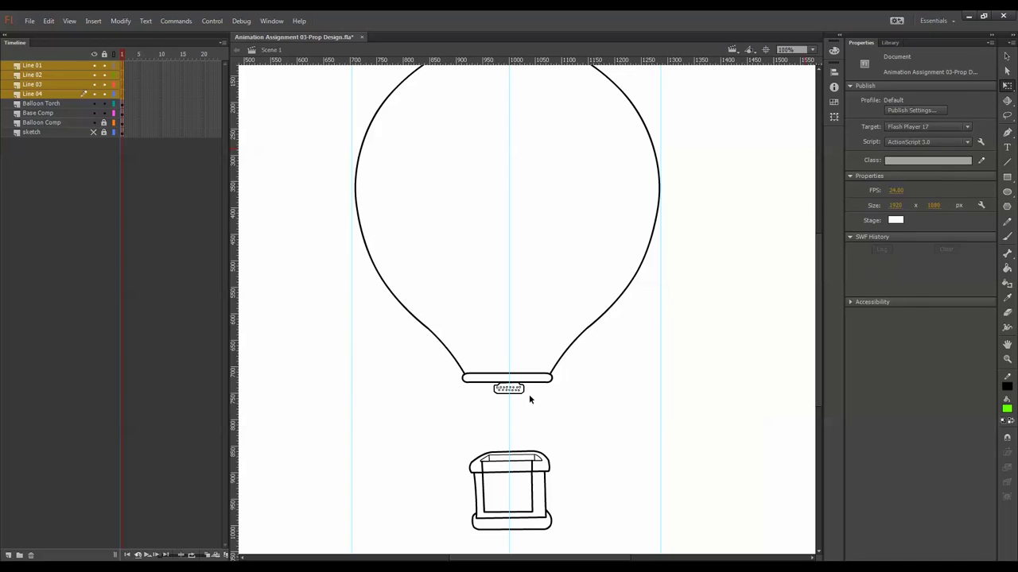
double_click(536, 459)
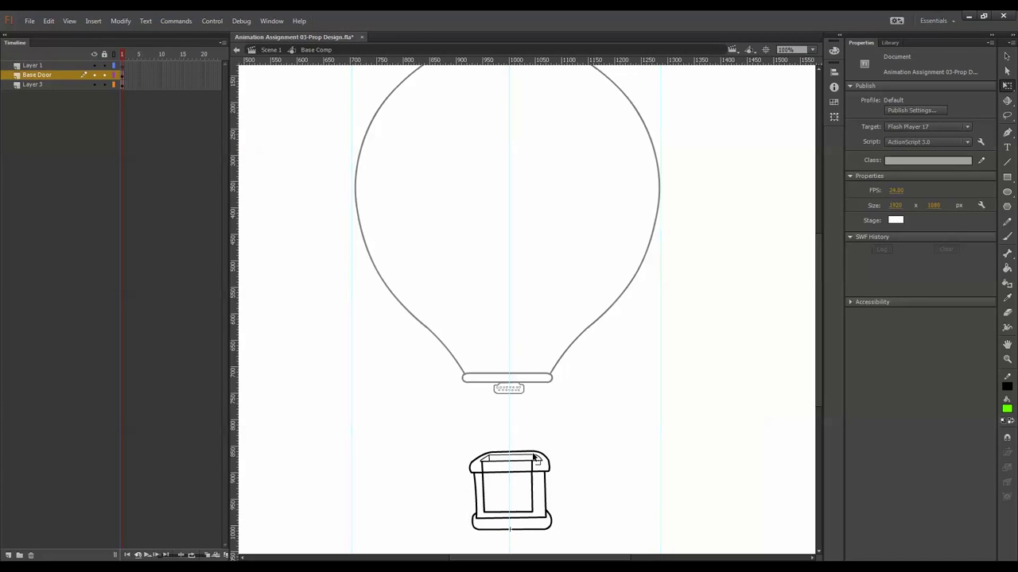
click(122, 65)
right_click(123, 65)
click(172, 238)
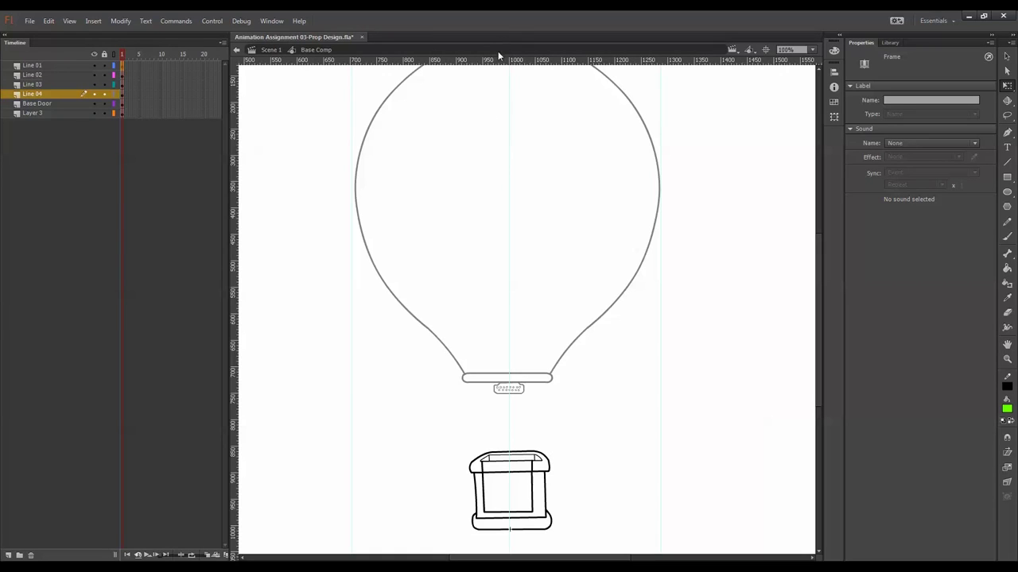
- Move the four pasted rope lines up so they connect the balloon's collar with the basket
key(ctrl+minus)
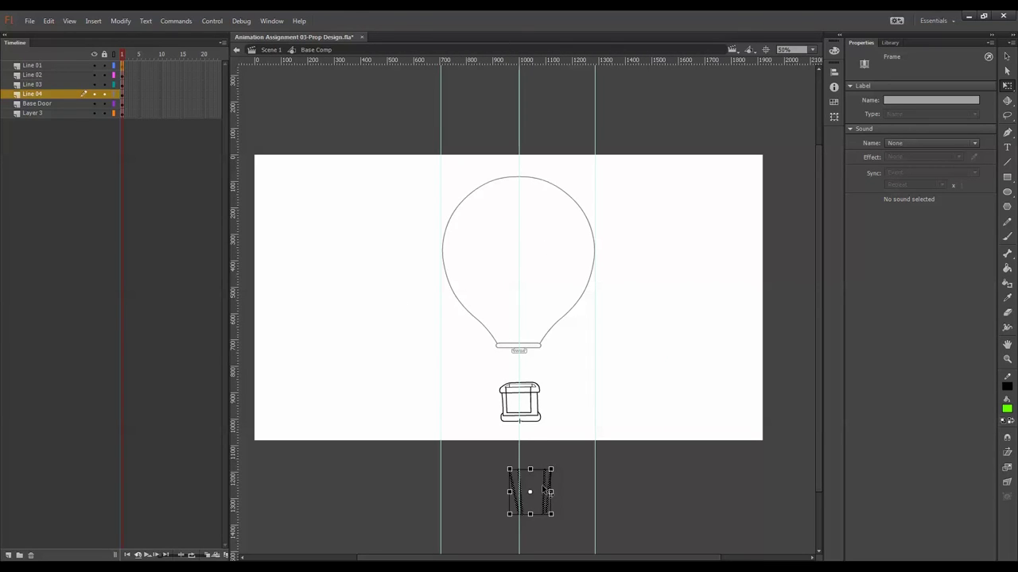
drag(545, 493, 539, 369)
click(566, 361)
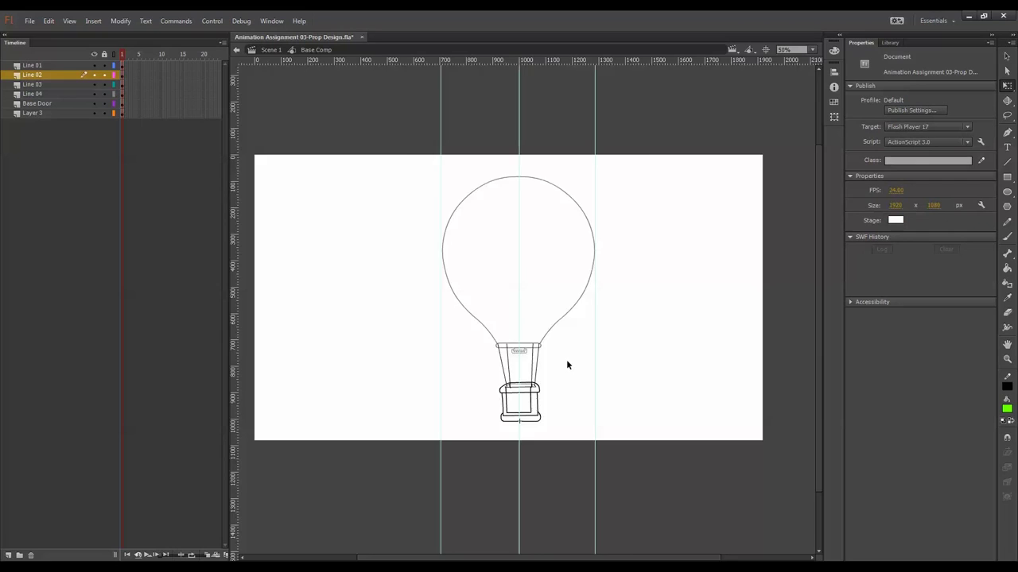
- Hide the layers Line 01 through Line 04 and Base Door so only the basket body on Layer 3 shows
key(ctrl+equal)
key(ctrl+equal)
drag(667, 204, 599, 392)
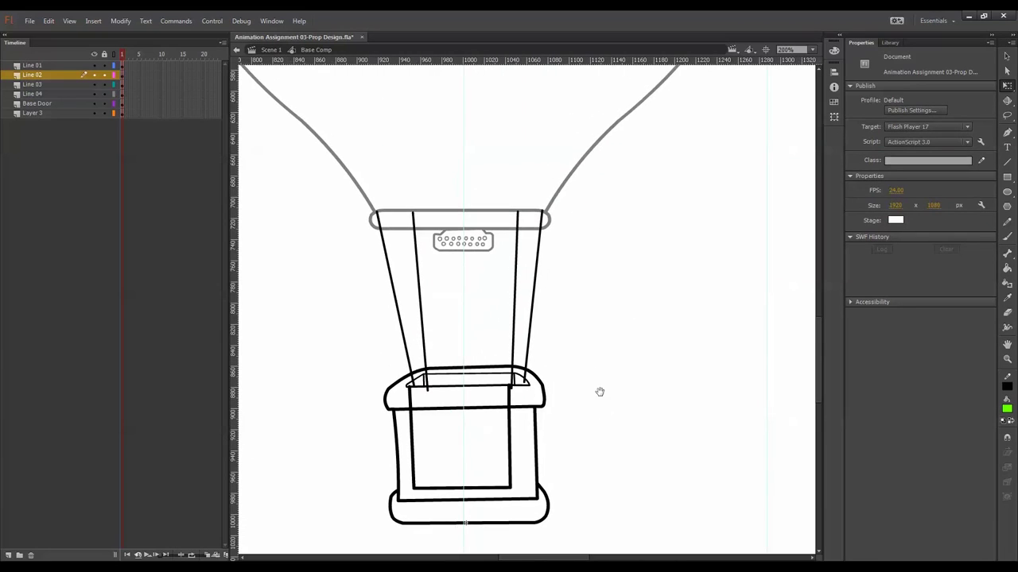
click(438, 378)
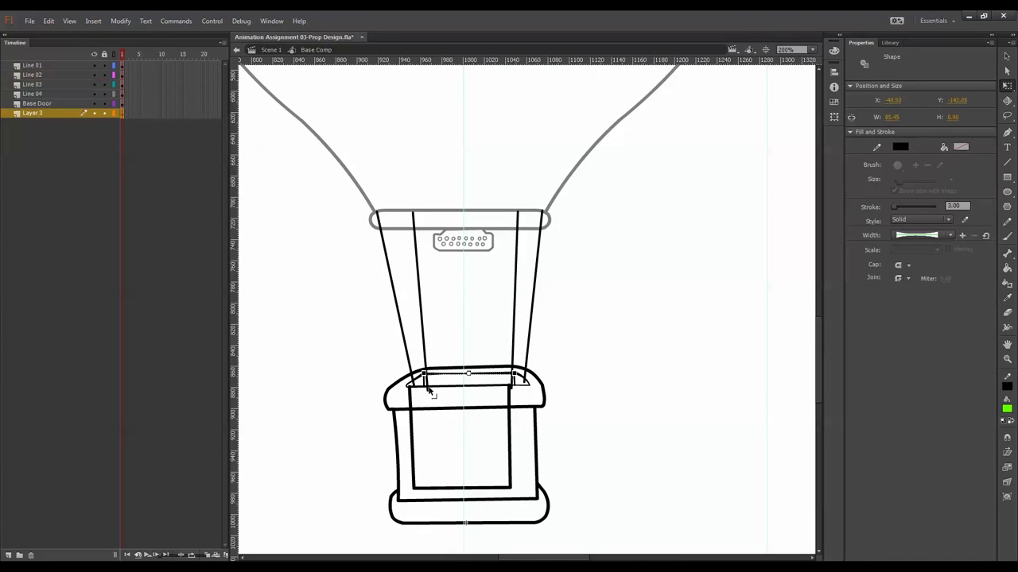
click(362, 352)
drag(95, 65, 95, 104)
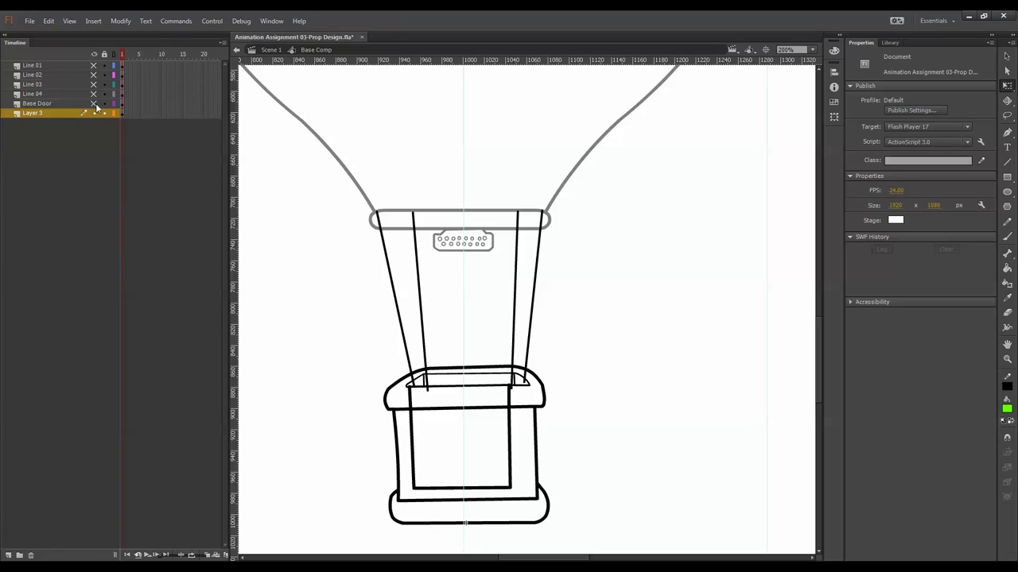
- Rename Layer 3 to "Base" and deselect the basket artwork
click(60, 113)
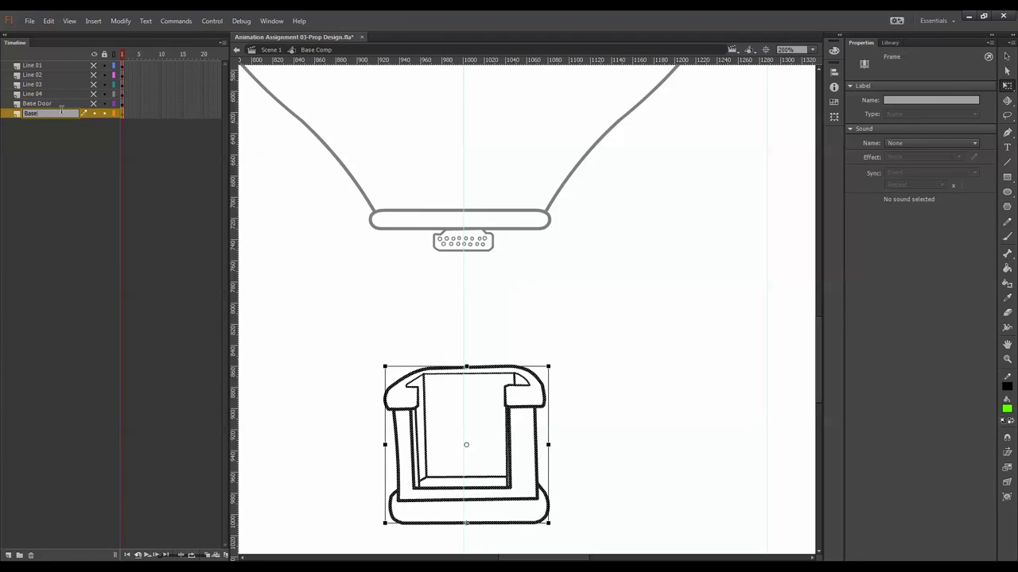
text(Base)
key(Return)
click(579, 372)
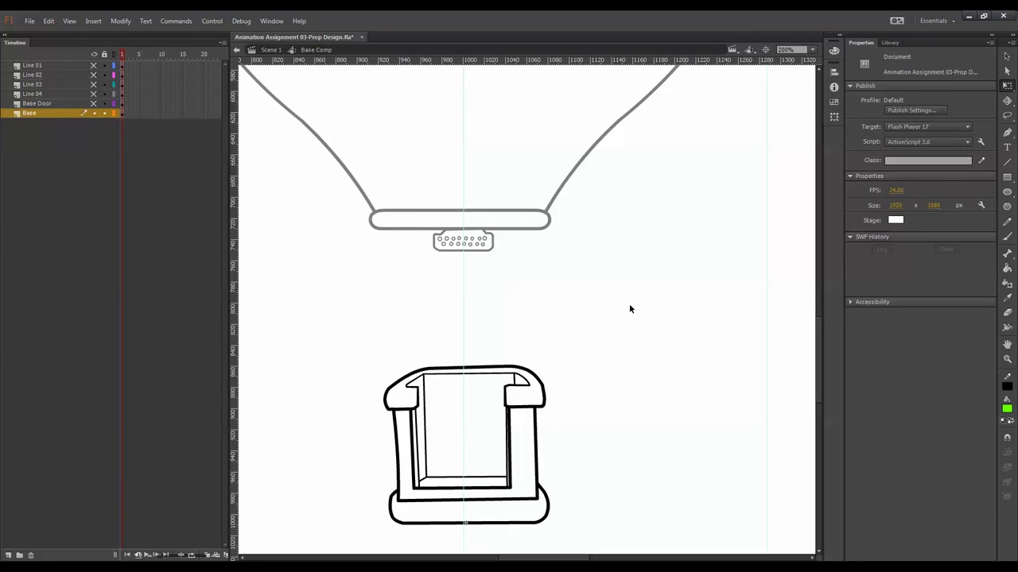
- Choose a custom dark brown, #411912, as the fill colour
click(1007, 409)
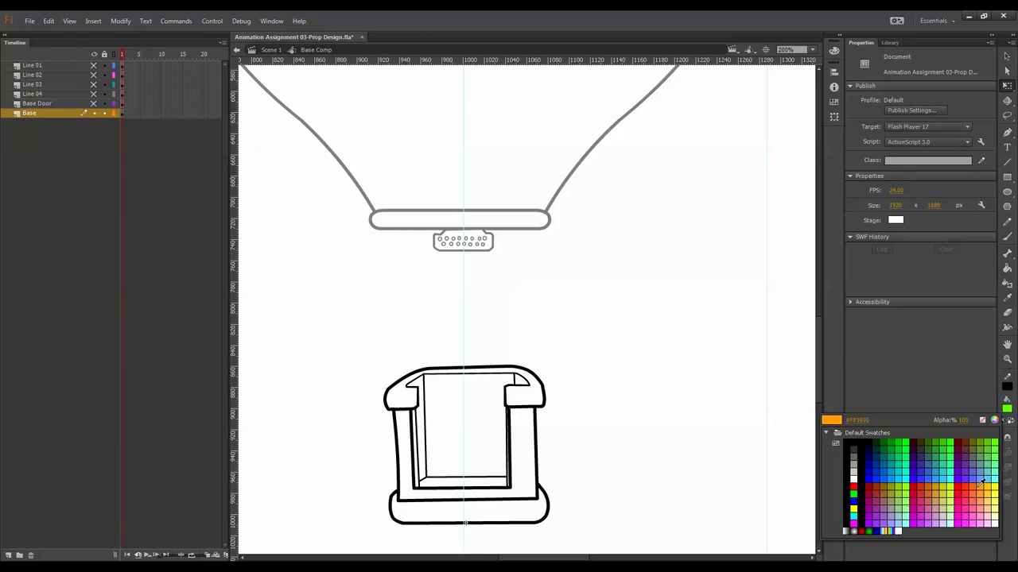
click(993, 421)
click(692, 506)
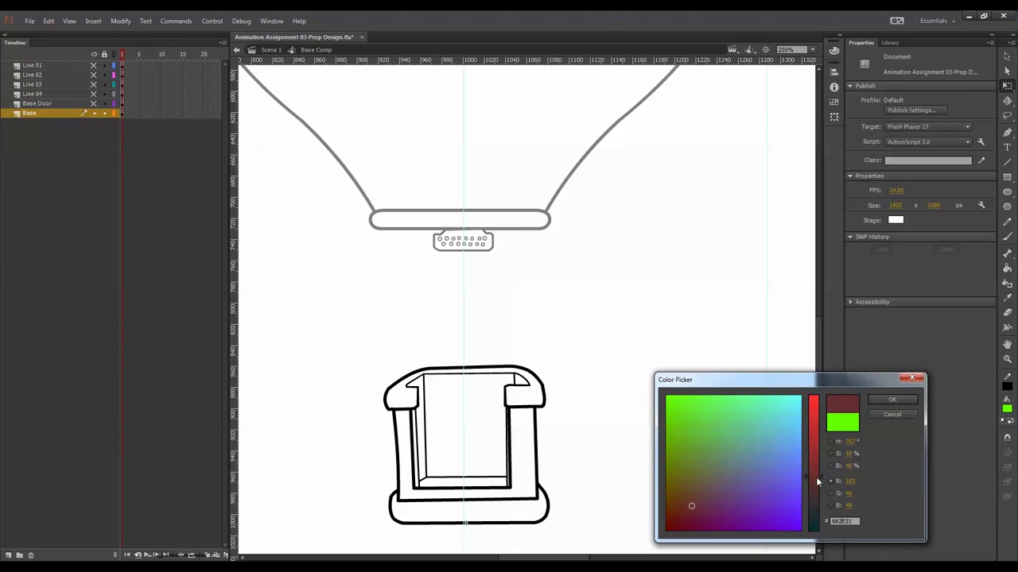
drag(815, 477, 814, 500)
click(885, 402)
click(732, 472)
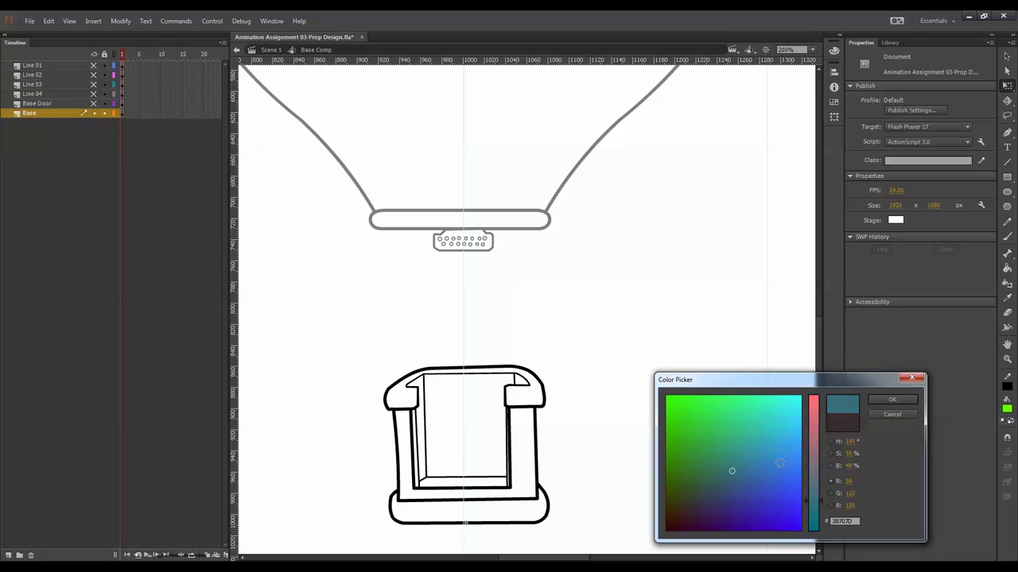
click(811, 440)
click(675, 517)
click(819, 470)
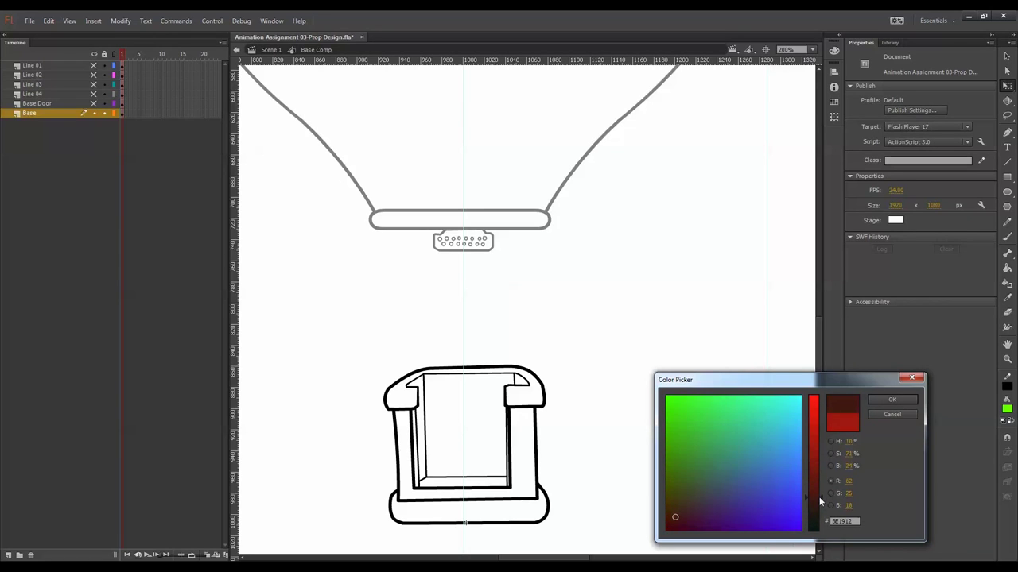
click(892, 399)
- Fill the basket's front frame with the dark brown using the Paint Bucket and save the colour as a swatch
click(1006, 268)
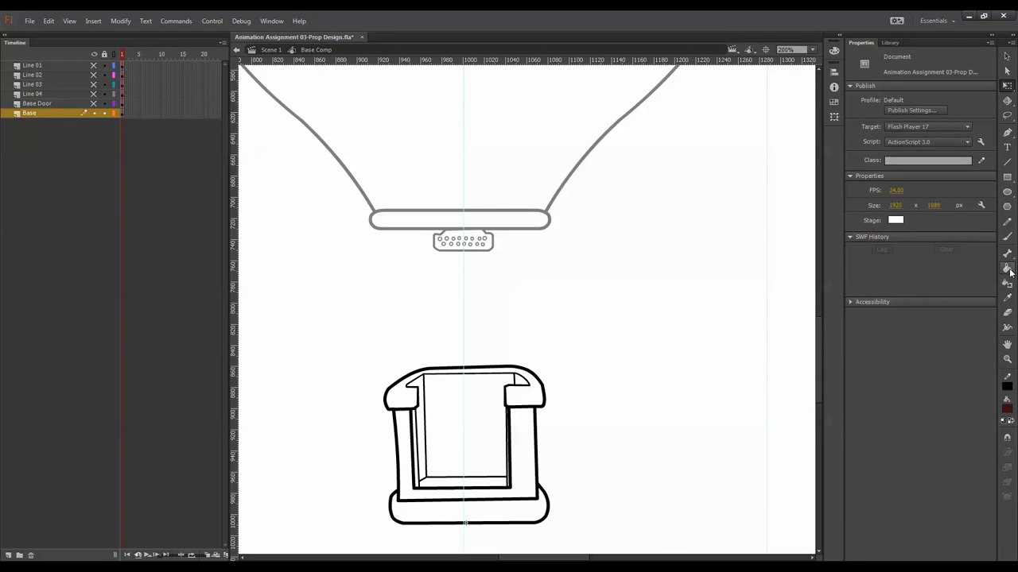
click(520, 439)
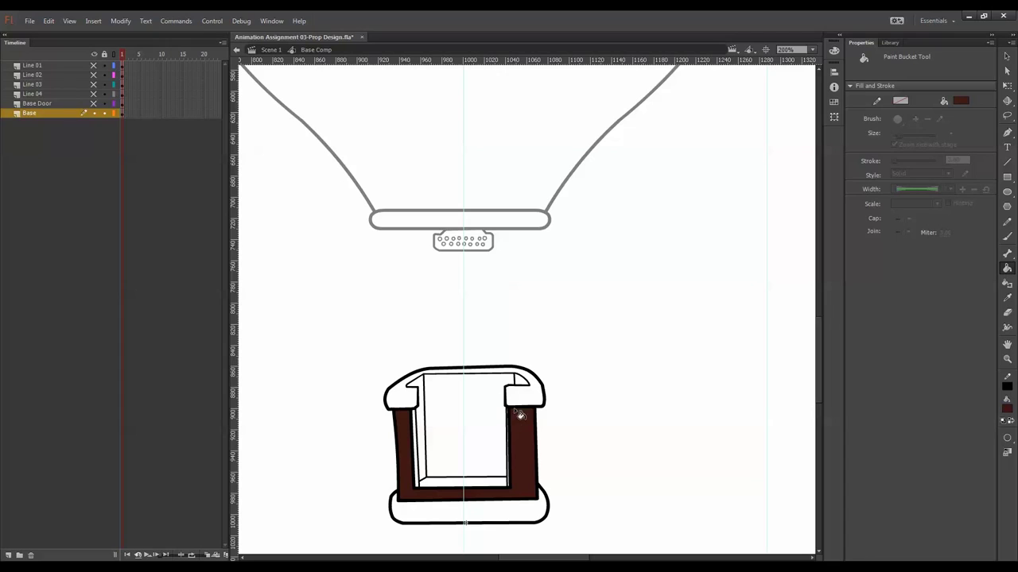
click(833, 103)
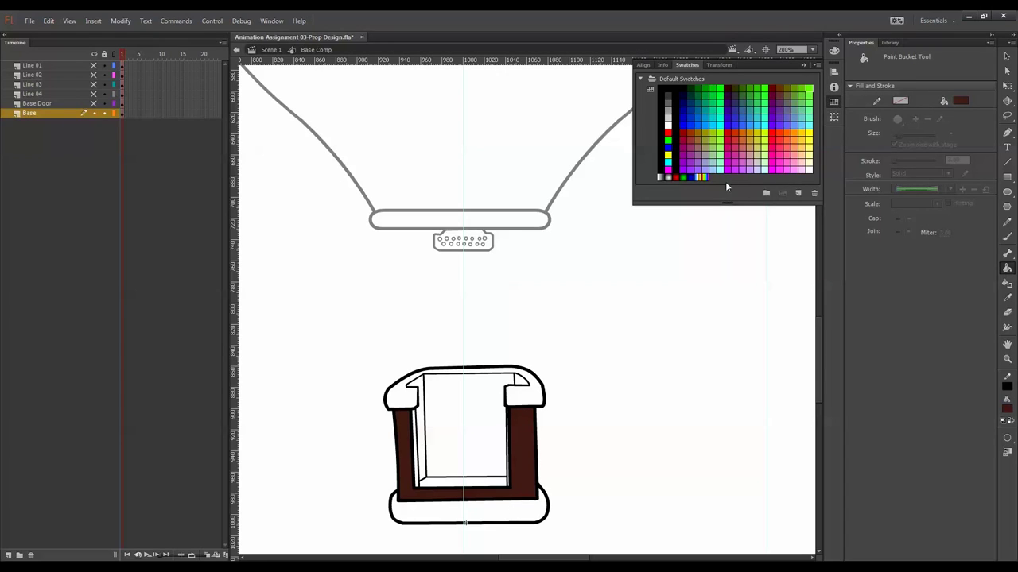
click(797, 193)
click(834, 102)
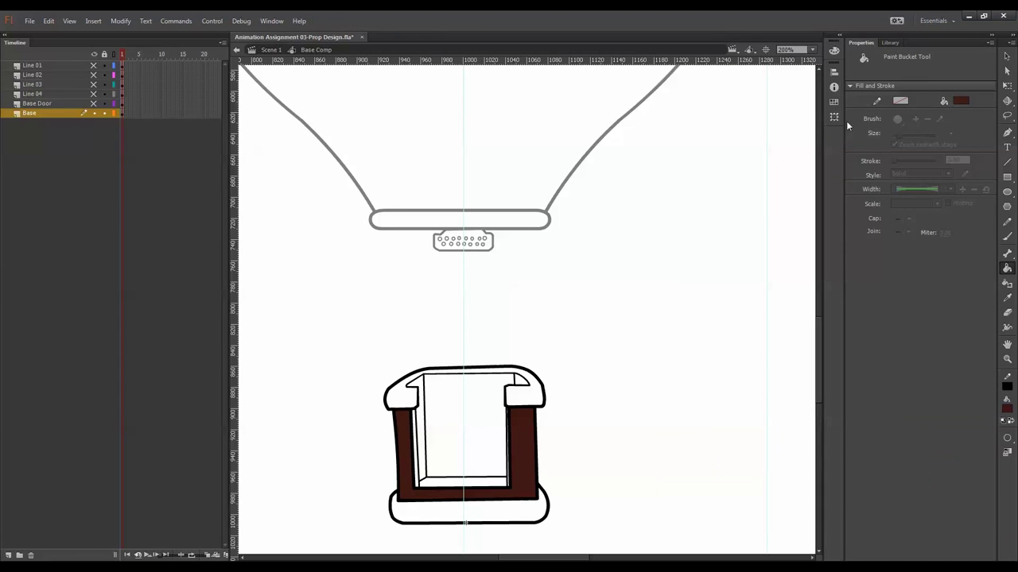
- Mix a solid dark red, #5B191E, as the new fill colour
click(833, 50)
click(730, 55)
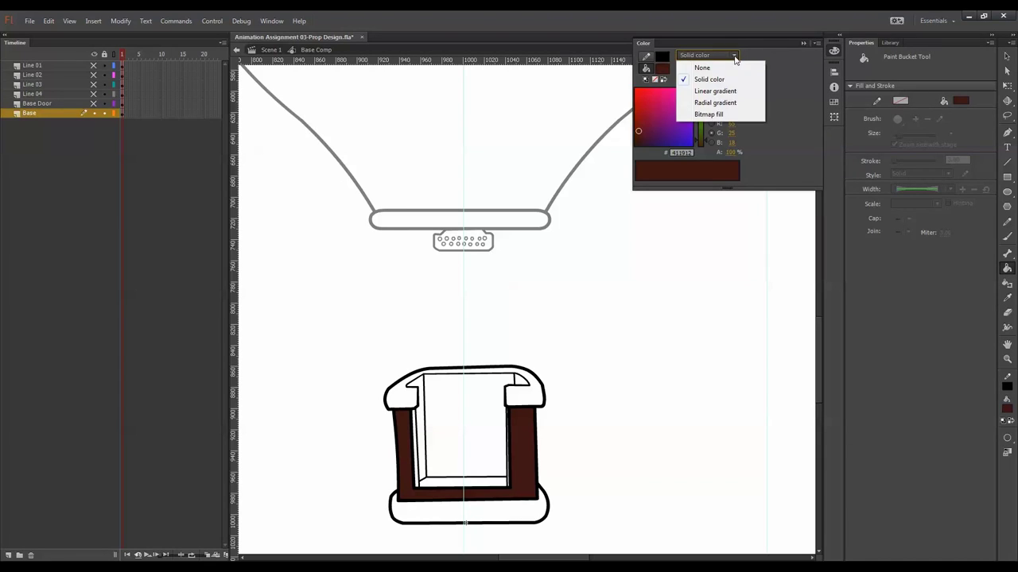
click(732, 57)
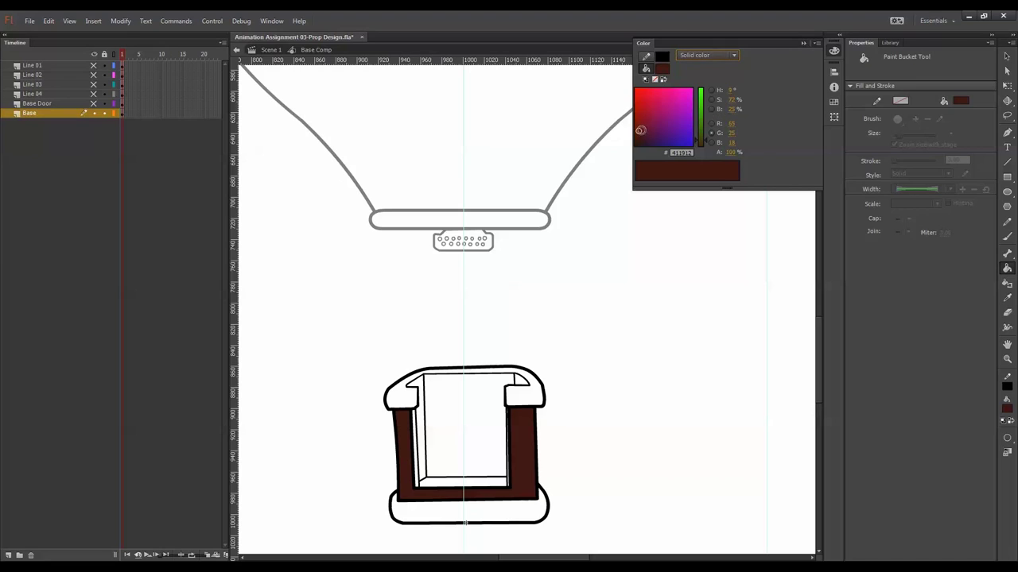
click(641, 130)
- Fill the narrow edges on both sides of the basket opening with the dark red and save it as a swatch
click(424, 434)
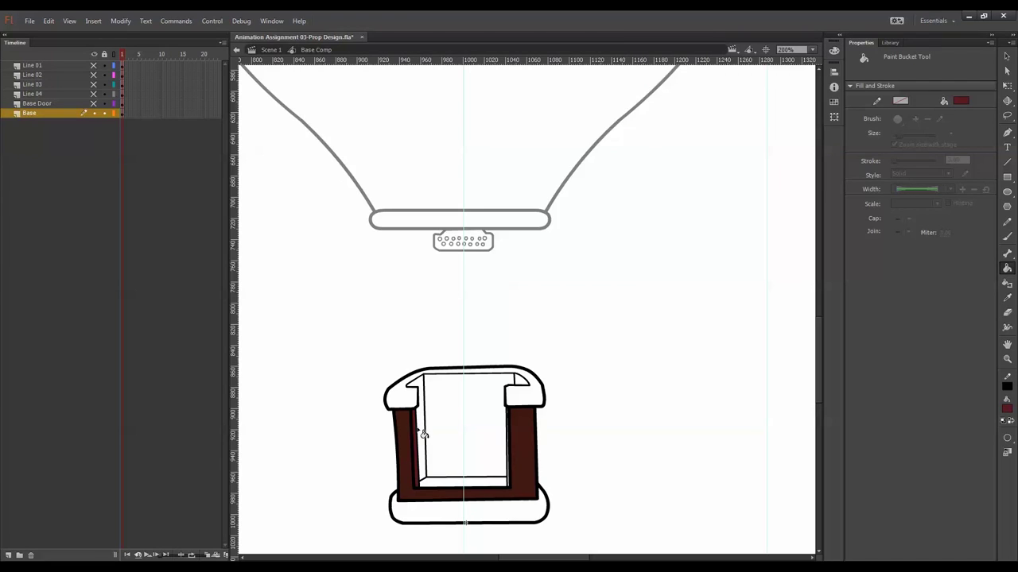
click(512, 453)
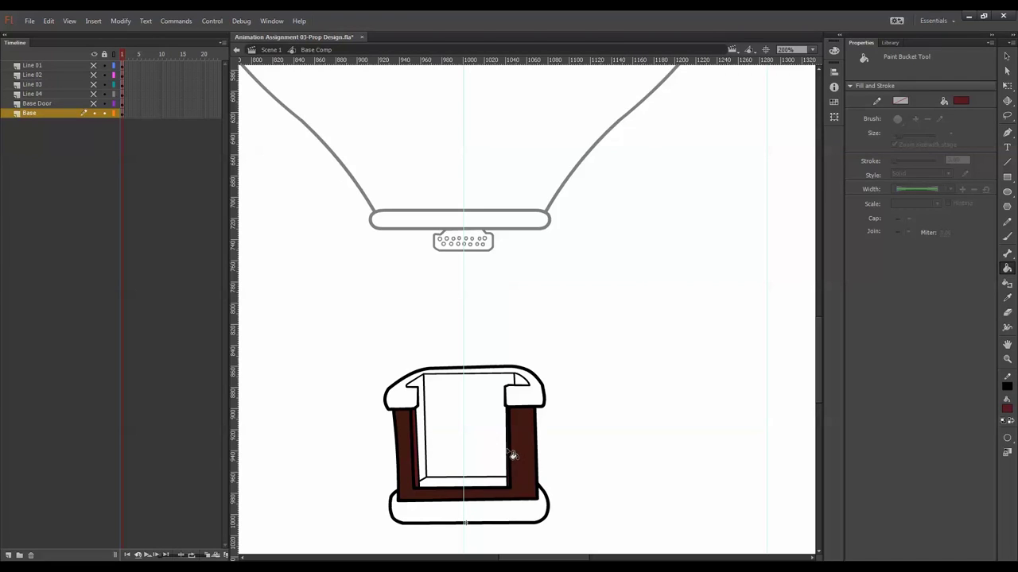
click(834, 100)
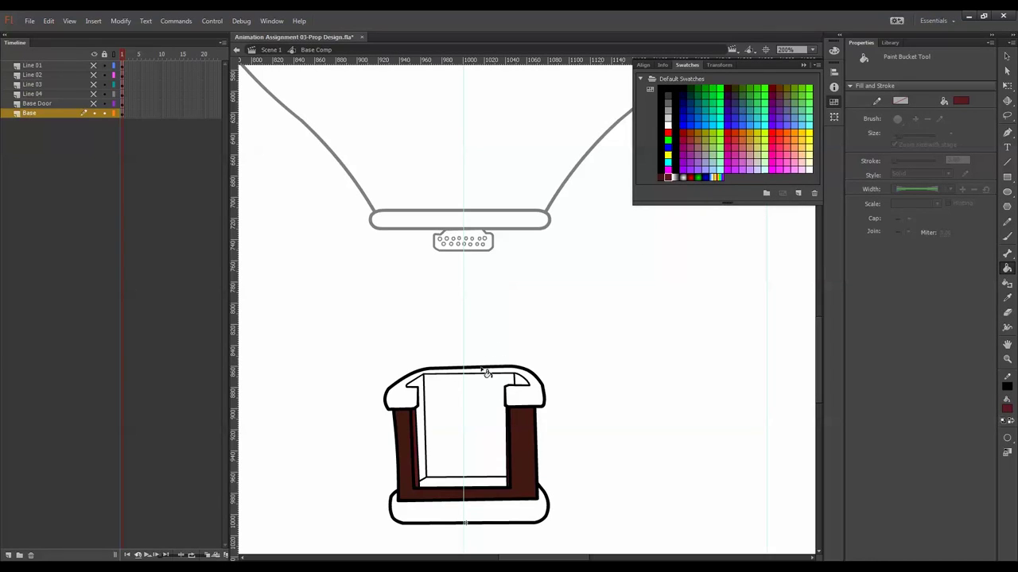
- Undo a trial dark red fill of the basket's inner left wall and set the fill colour to a brighter red, #7F1C1C
click(429, 442)
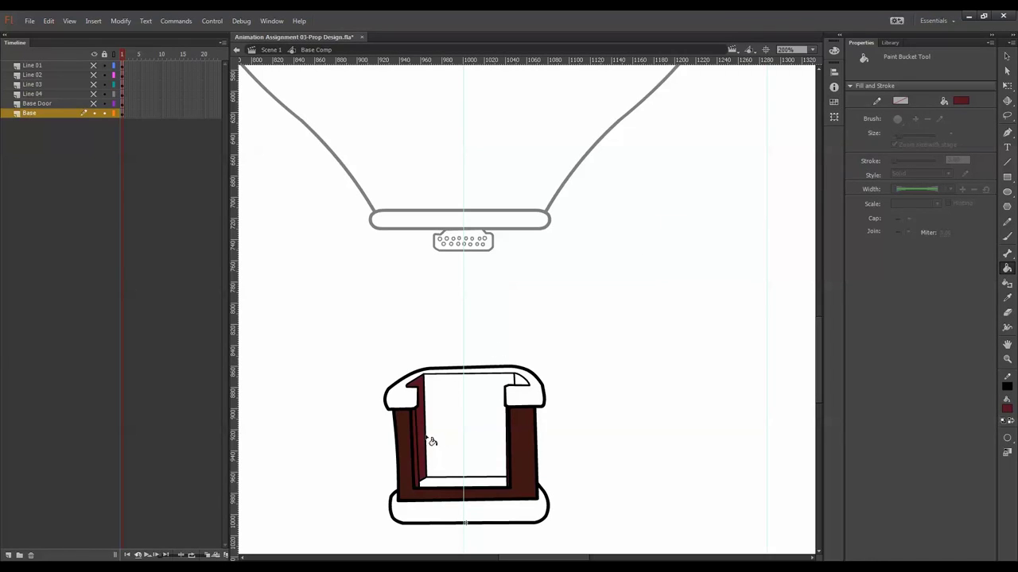
key(ctrl+z)
click(961, 101)
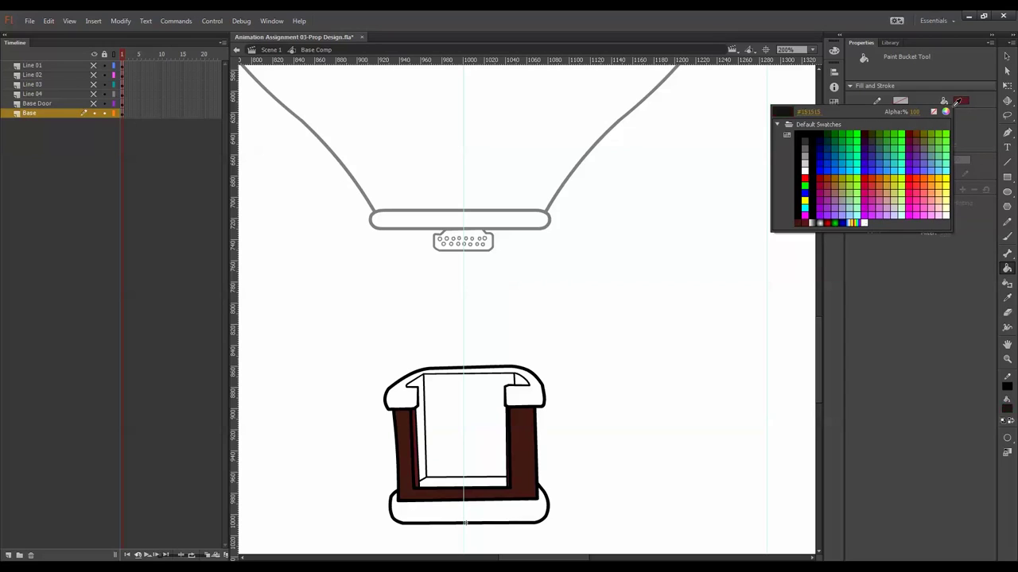
click(946, 112)
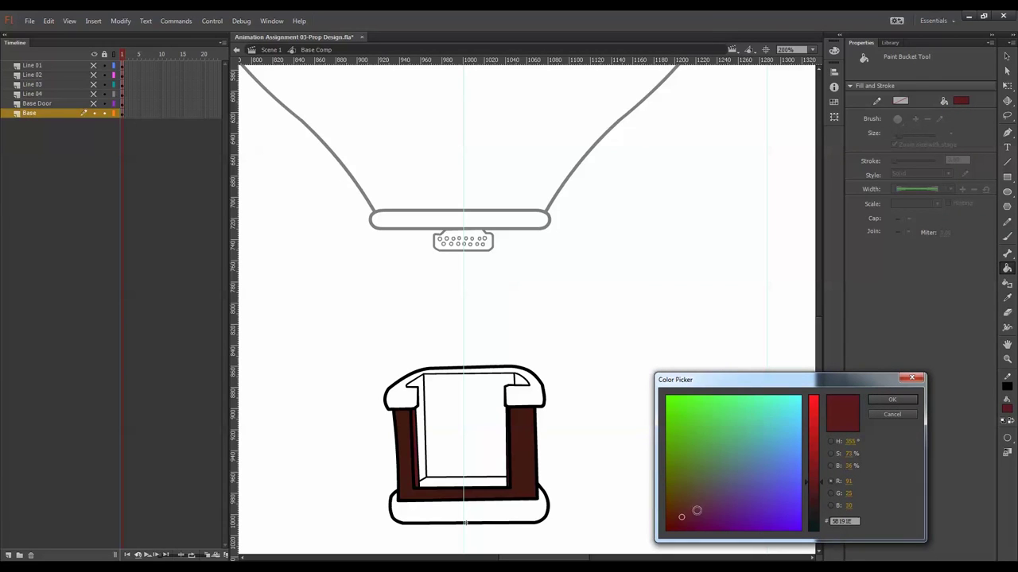
drag(682, 510, 680, 515)
drag(825, 472, 821, 468)
click(892, 400)
- Fill the basket's inner left wall, upper right corner and floor with the brighter red and save it as a swatch
click(420, 424)
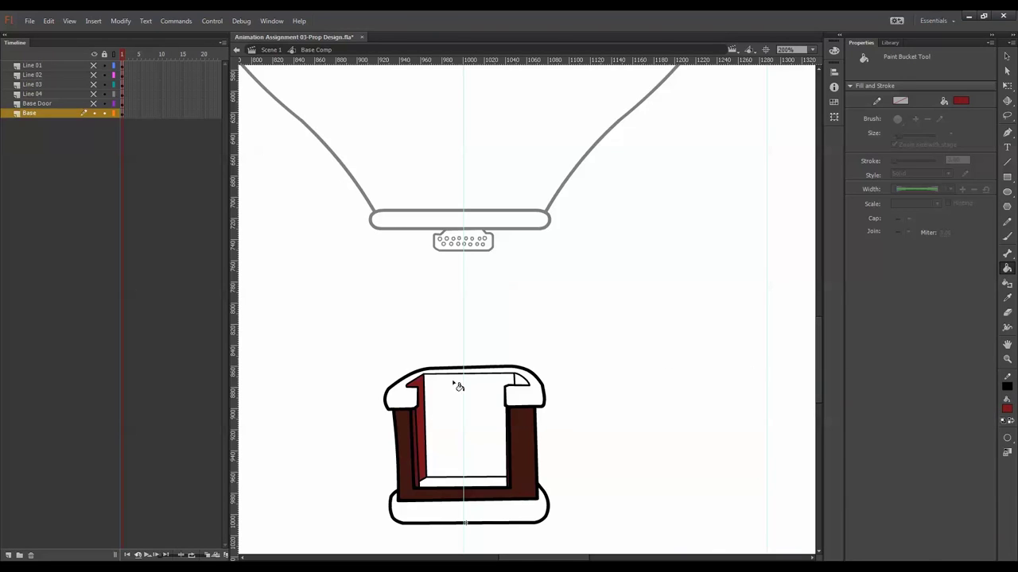
click(521, 382)
click(465, 483)
click(834, 102)
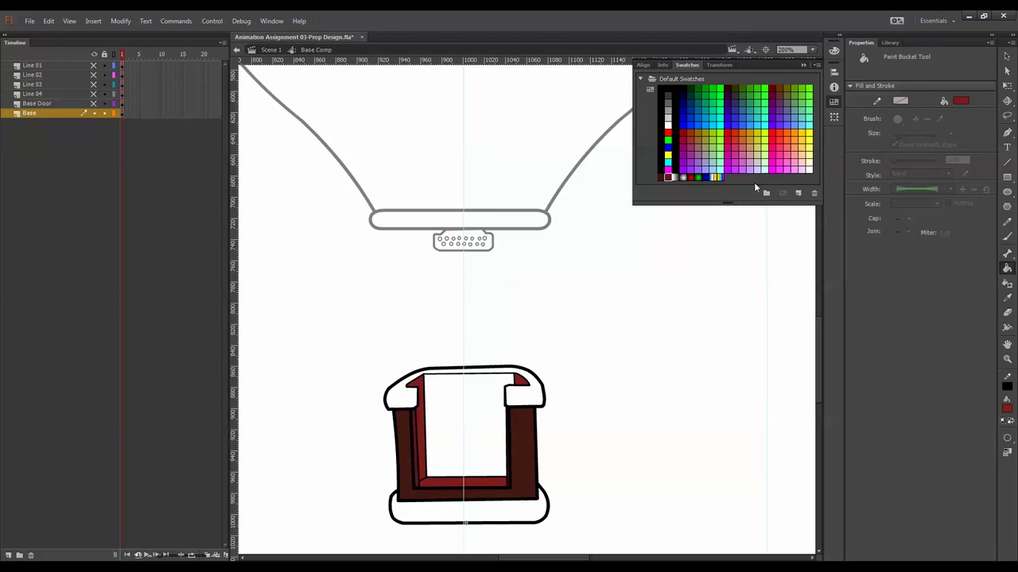
- Mix a slightly brighter red than the inner side walls, fill the basket's inner back wall with it and save it as a swatch
click(960, 100)
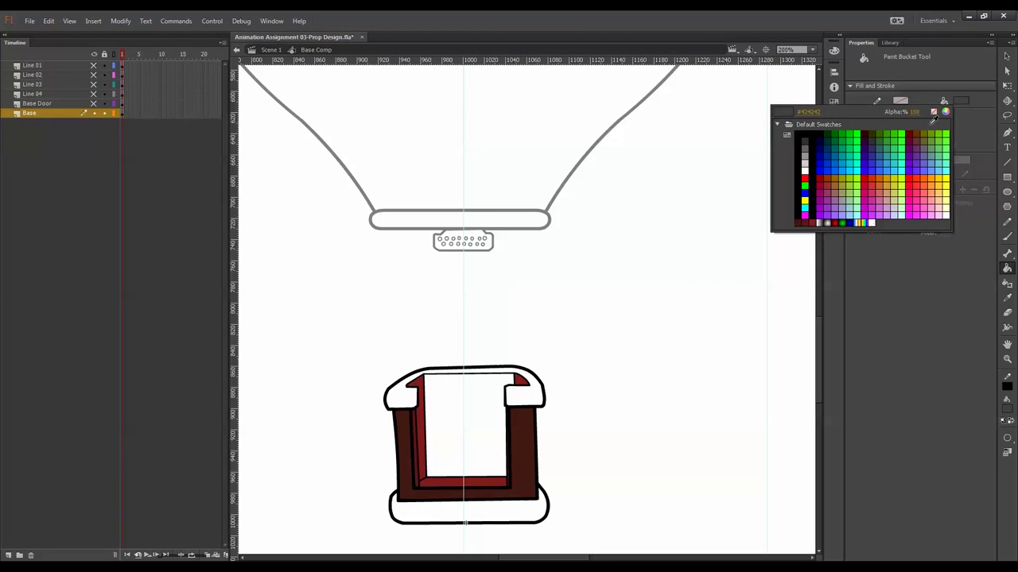
click(945, 111)
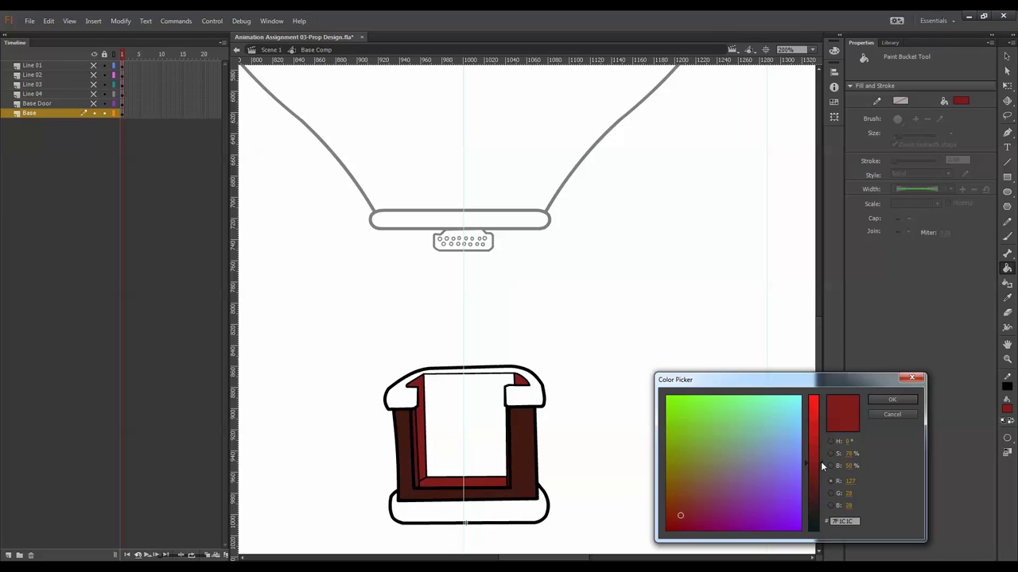
drag(820, 468, 822, 459)
click(892, 400)
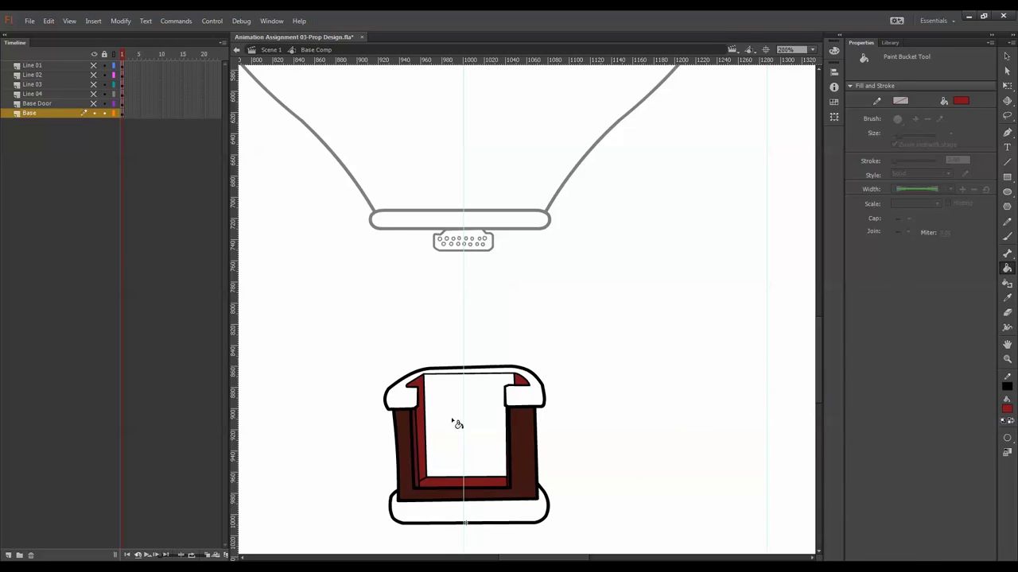
click(456, 423)
click(833, 102)
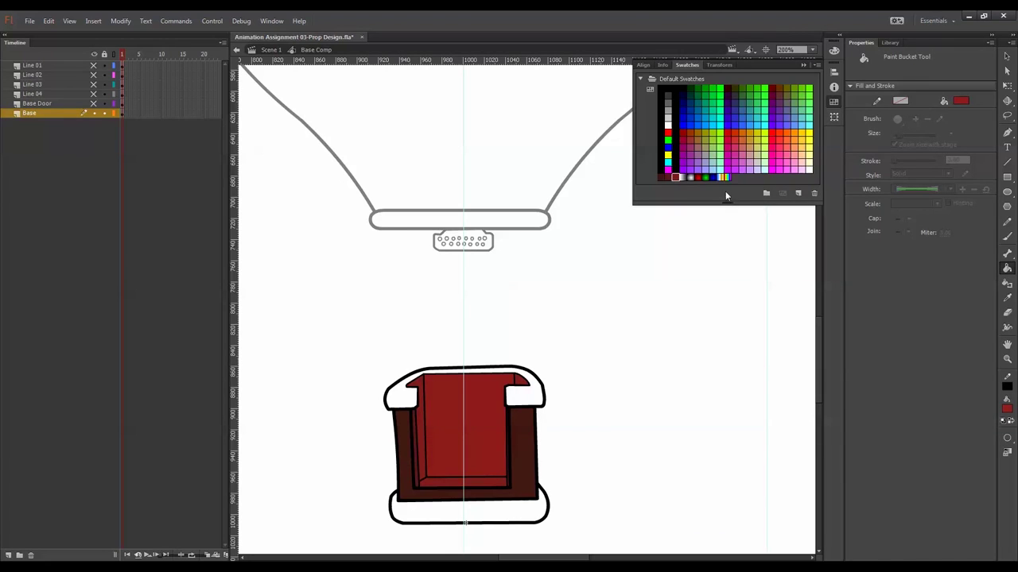
click(798, 193)
- Fill the basket's bottom cushion and upper rim with a dark green and save the green as a swatch
click(698, 135)
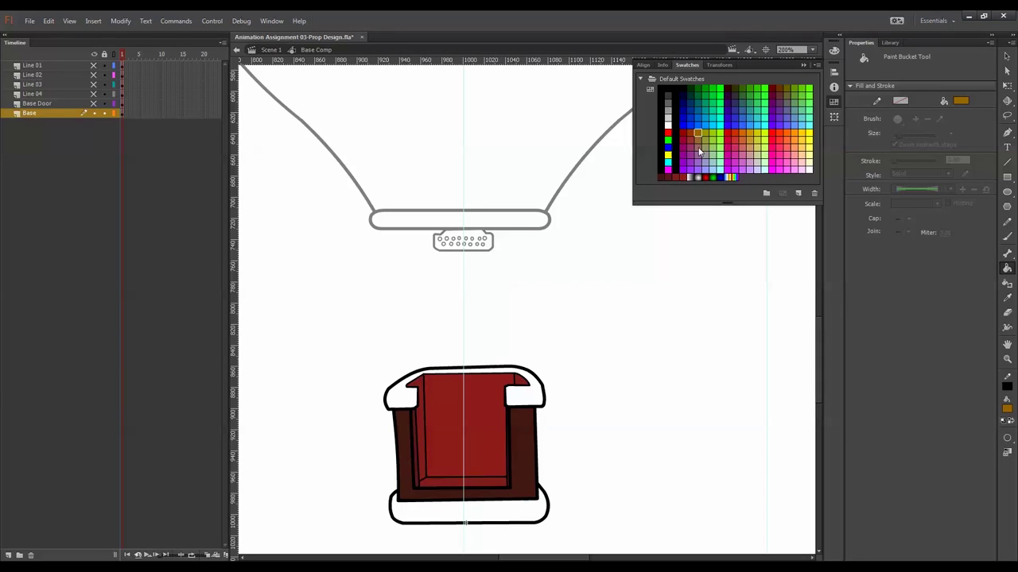
click(691, 146)
click(750, 96)
click(741, 96)
click(509, 514)
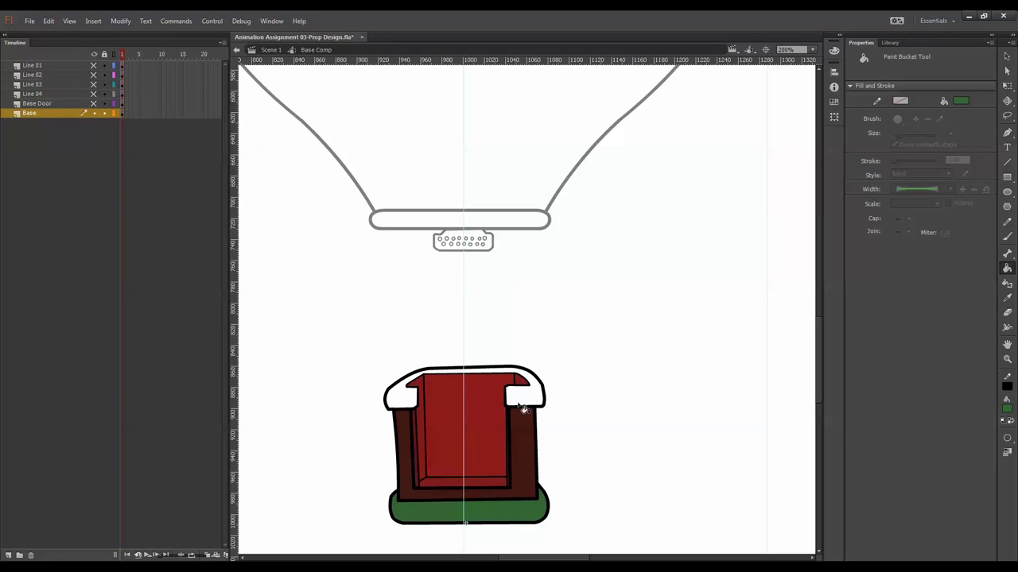
click(522, 407)
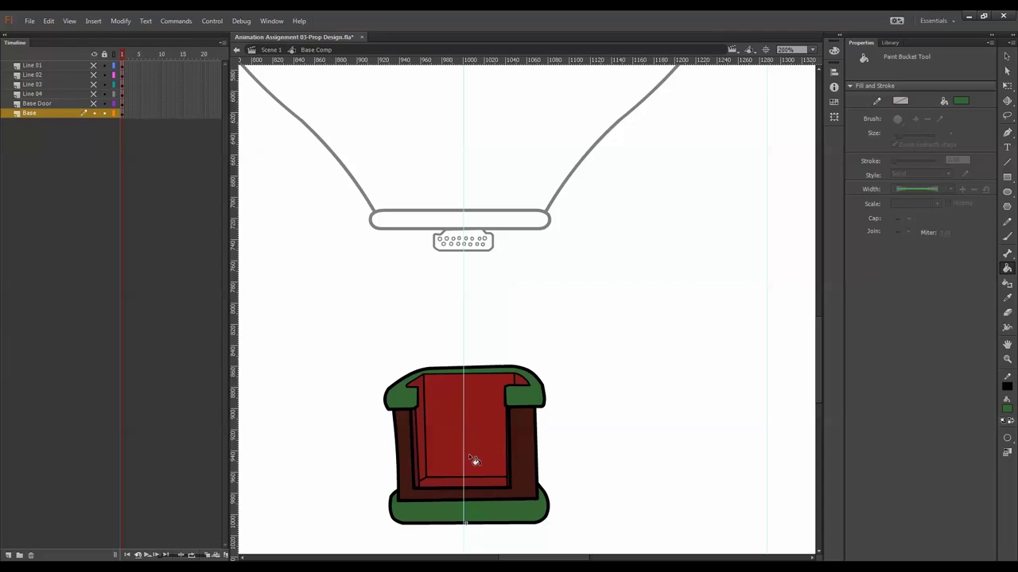
click(834, 101)
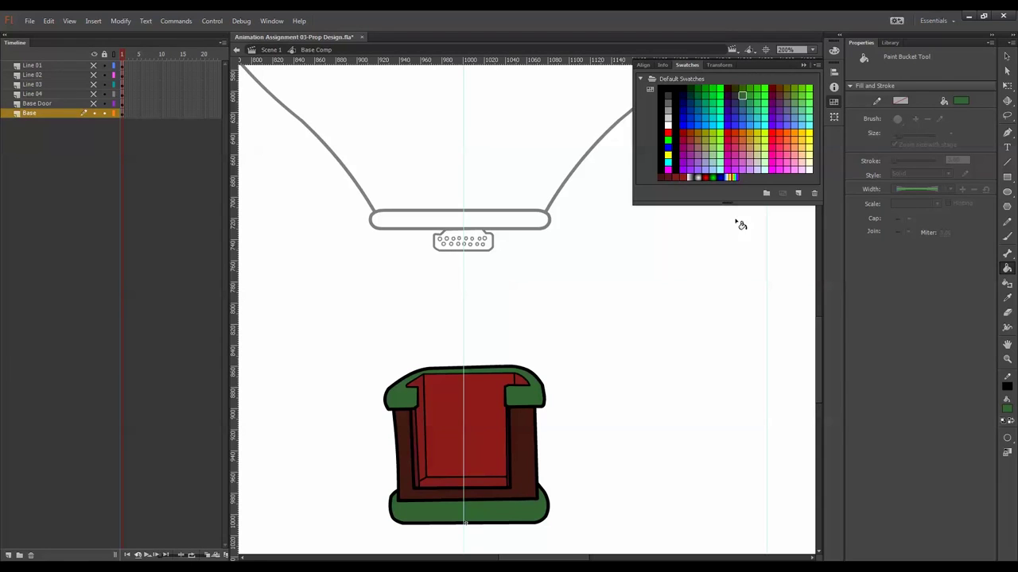
click(798, 193)
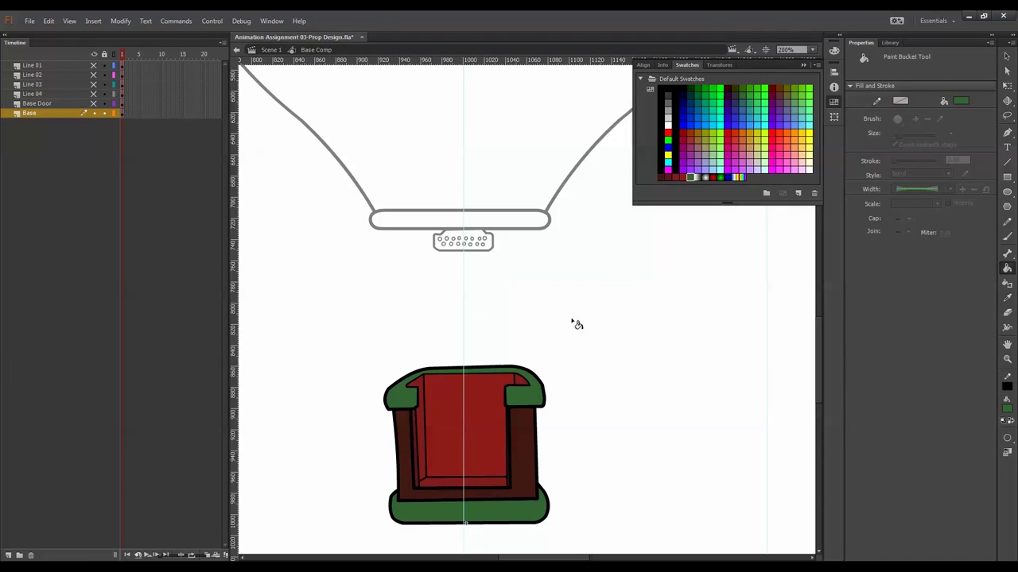
click(812, 66)
- Copy the Base artwork into a new layer named Base OL and rename the original layer Base UL
key(q)
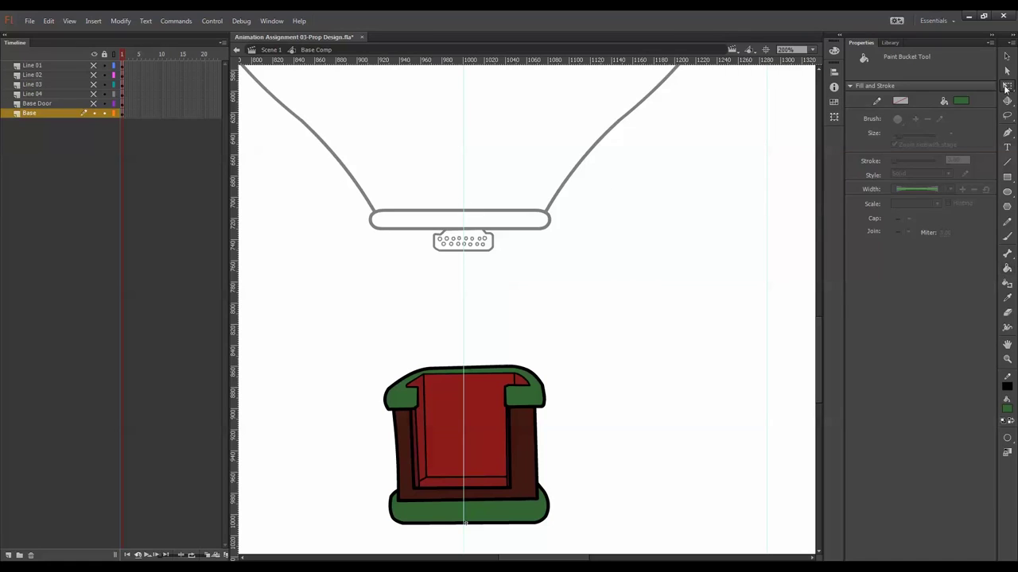
click(8, 556)
click(123, 124)
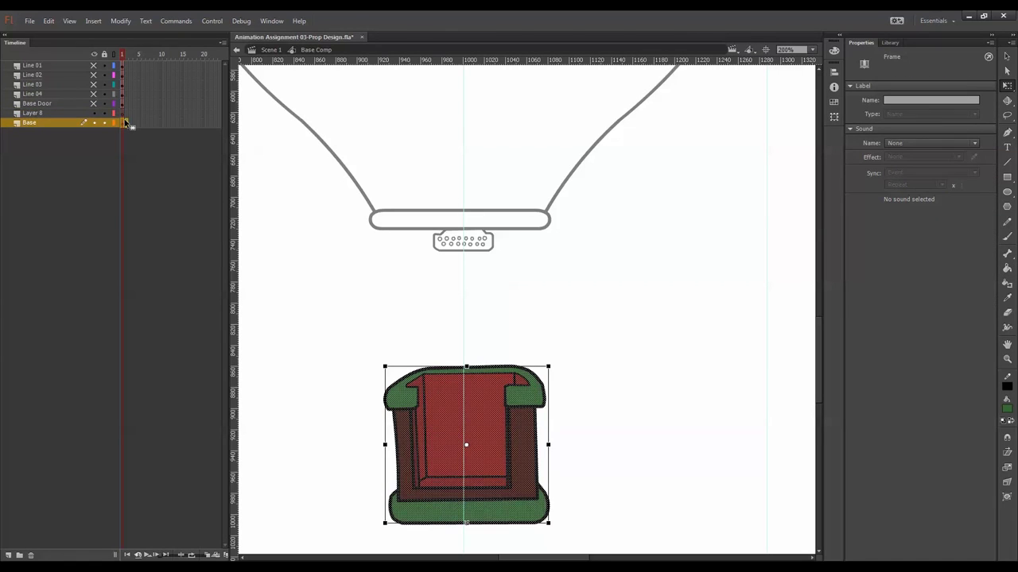
drag(123, 123, 123, 114)
double_click(59, 113)
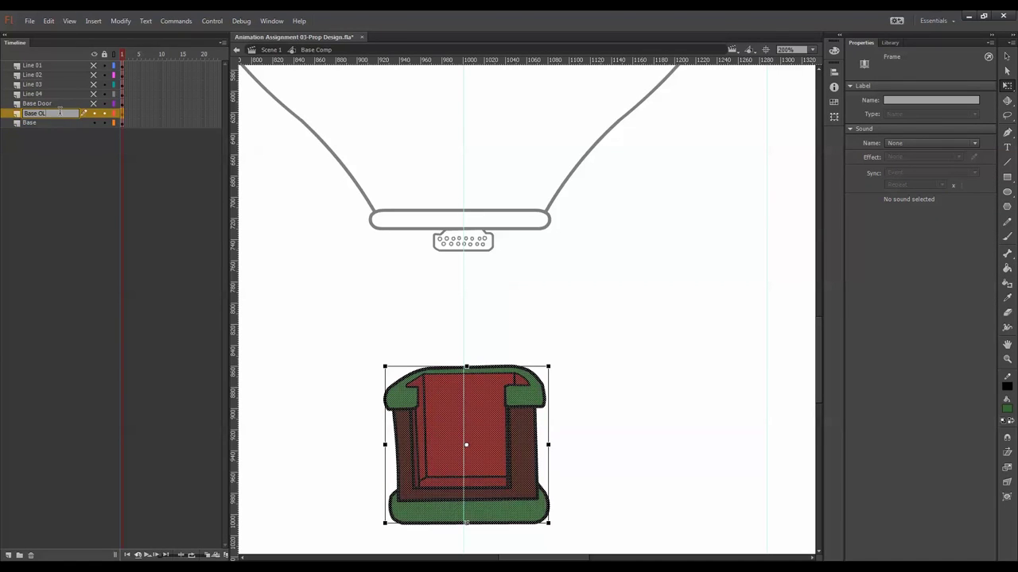
click(209, 144)
double_click(66, 125)
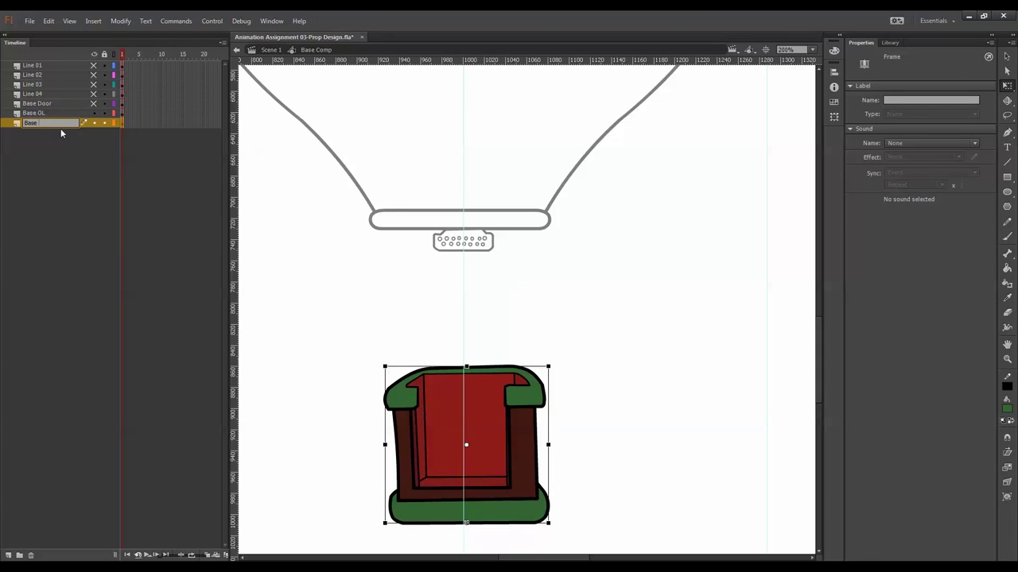
key(Return)
- Move Base OL to the top of the layer stack, hide Base UL and delete the basket's back upper rim from Base OL
drag(64, 113, 68, 63)
click(93, 123)
click(570, 342)
drag(614, 315, 352, 386)
key(Delete)
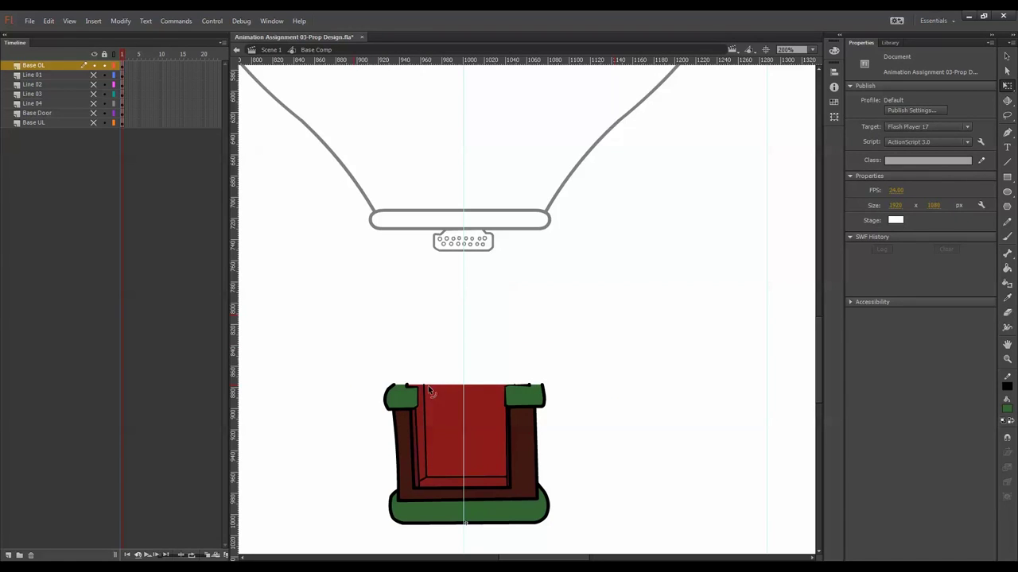
- Delete the red inner back wall, left wall and floor from the Base OL artwork
click(428, 407)
key(Delete)
click(426, 410)
key(Delete)
click(496, 483)
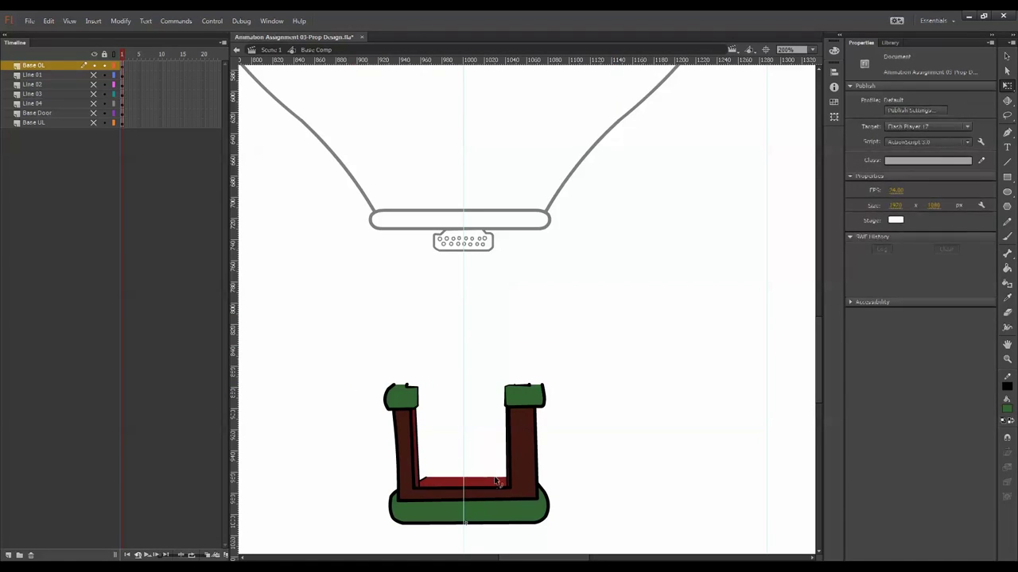
key(Delete)
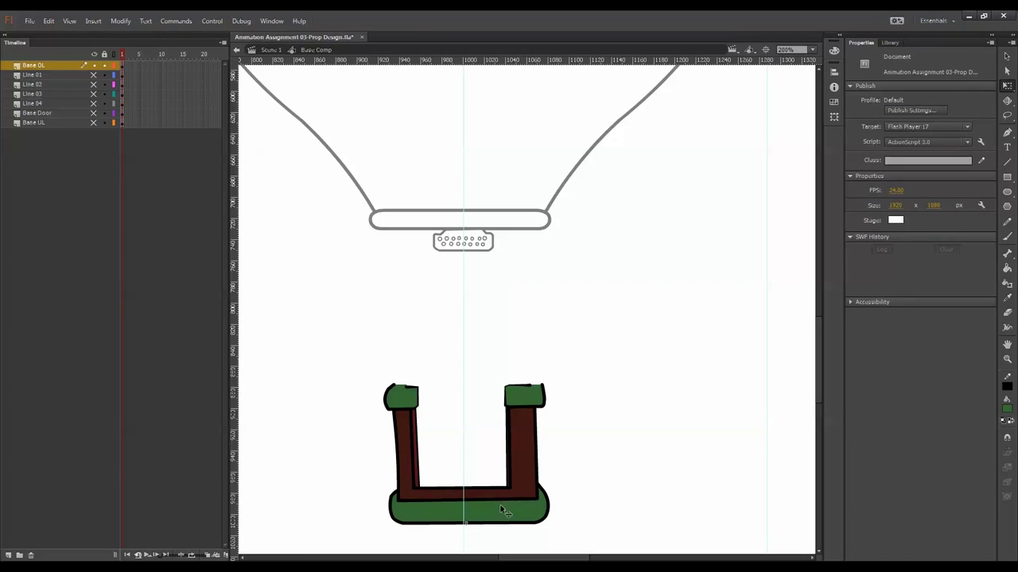
- Show all hidden layers and lock the Base Door and Base UL layers
click(94, 113)
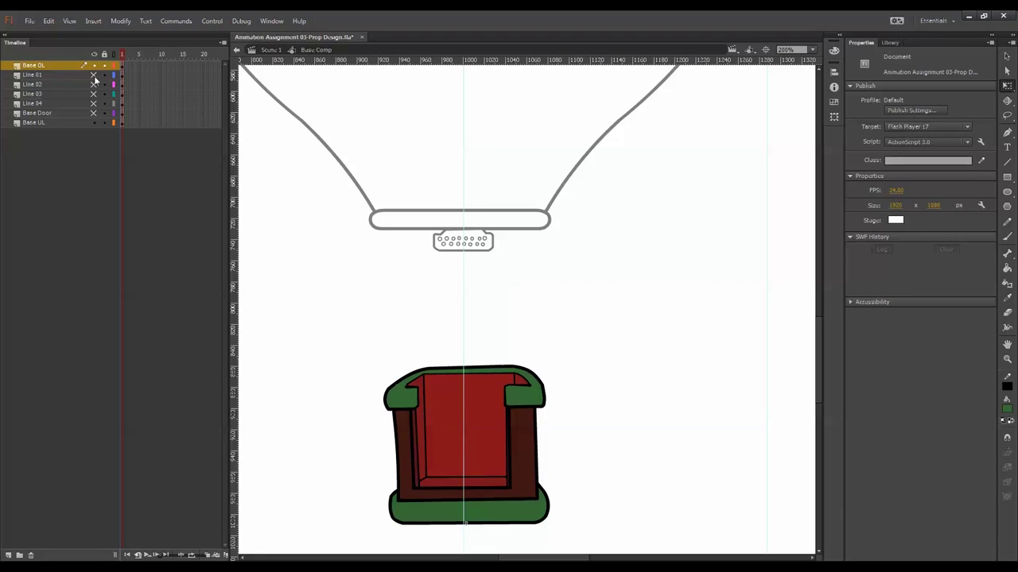
drag(93, 101, 93, 113)
click(69, 103)
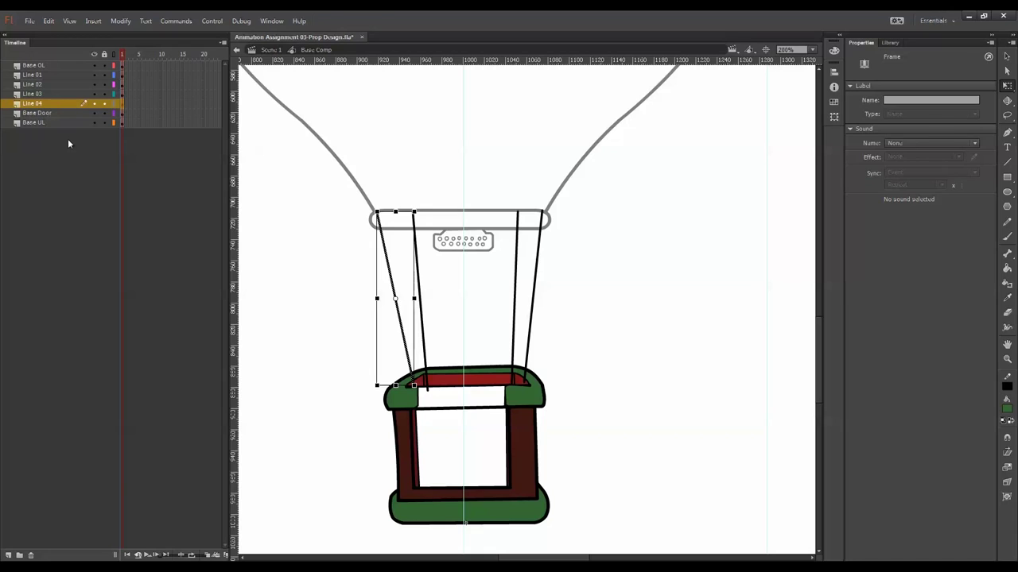
click(98, 136)
- Reposition the ropes' lower ends so they run down inside the basket, and move the Base Door layer to the top of the stack
mouse_move(526, 385)
mouse_down()
mouse_move(529, 419)
mouse_move(529, 386)
mouse_move(518, 413)
mouse_move(515, 385)
mouse_move(517, 416)
mouse_move(518, 383)
mouse_up()
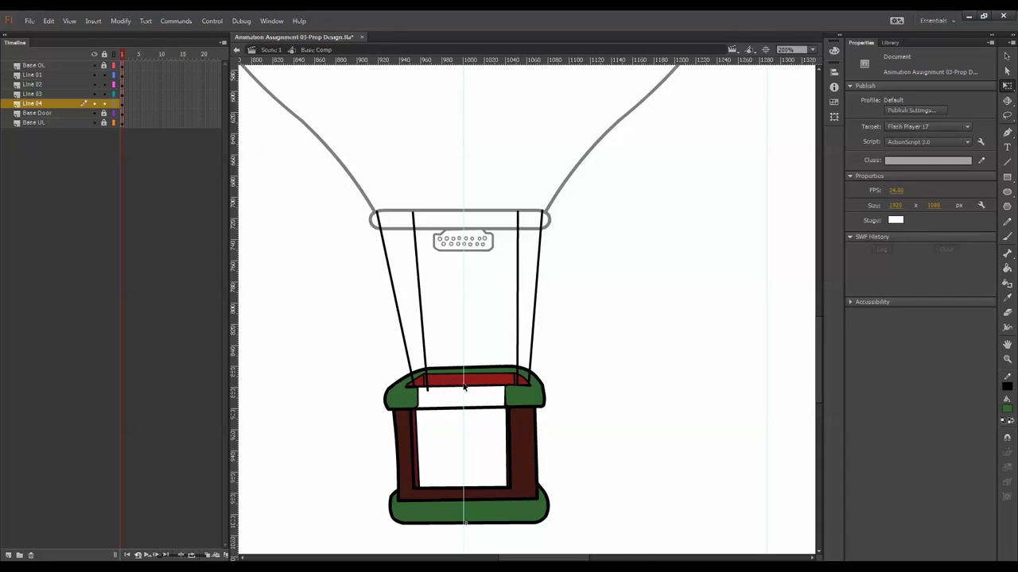
drag(429, 395, 421, 427)
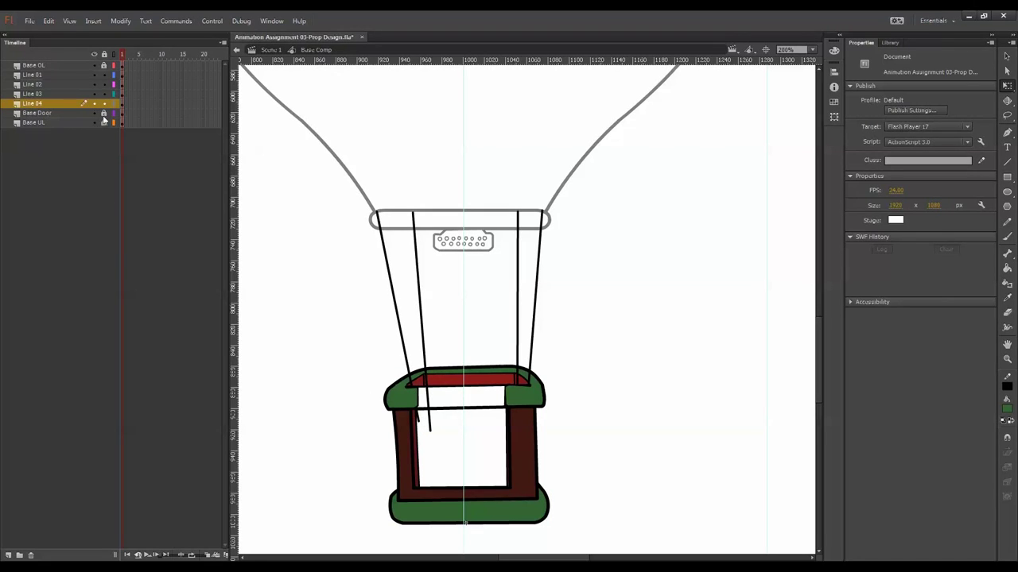
drag(71, 113, 74, 62)
click(520, 323)
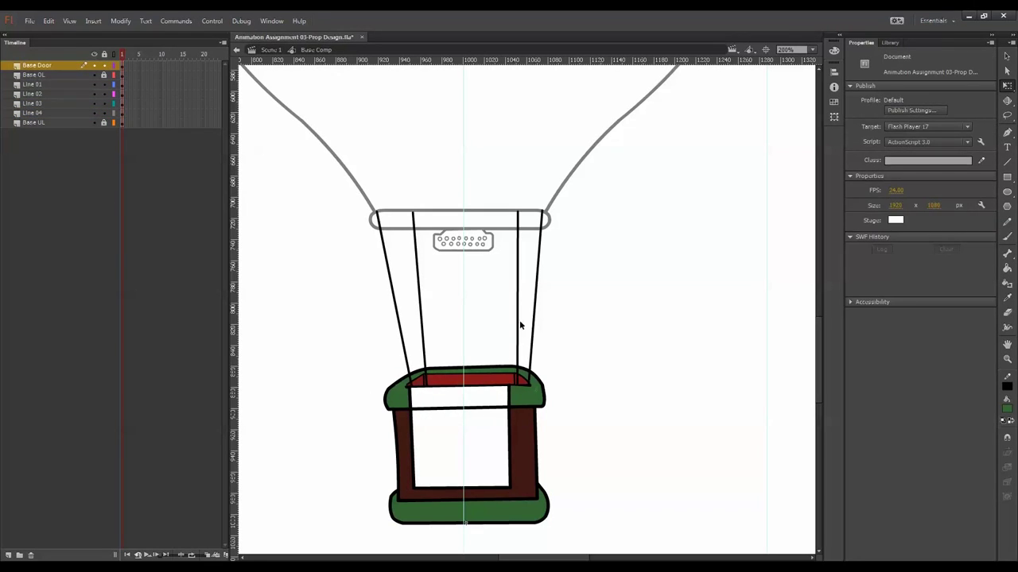
- Inside the Base Door symbol, fill the door's upper band with the saved green and its lower panel with the saved dark brown
double_click(496, 404)
click(834, 102)
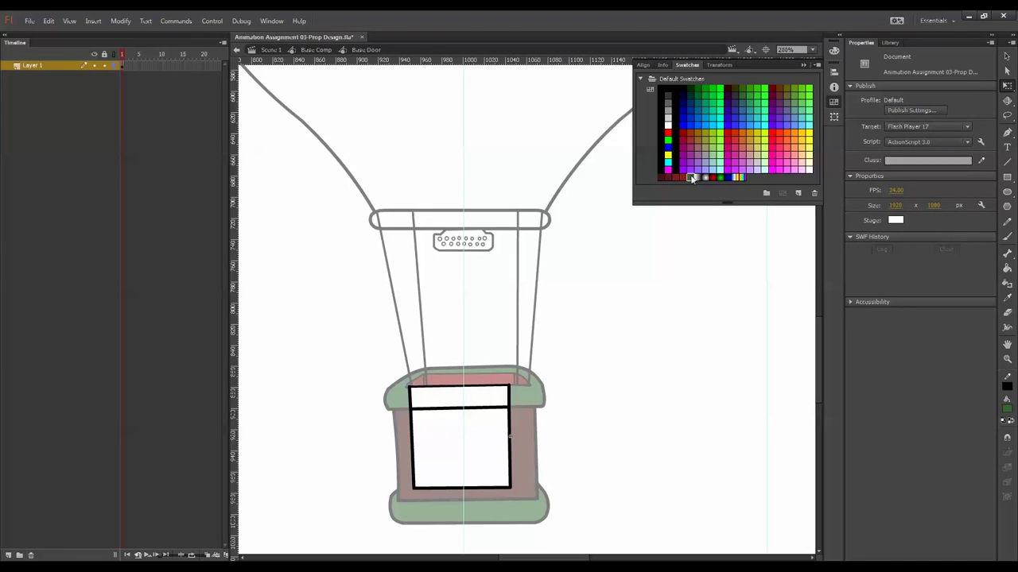
click(1007, 269)
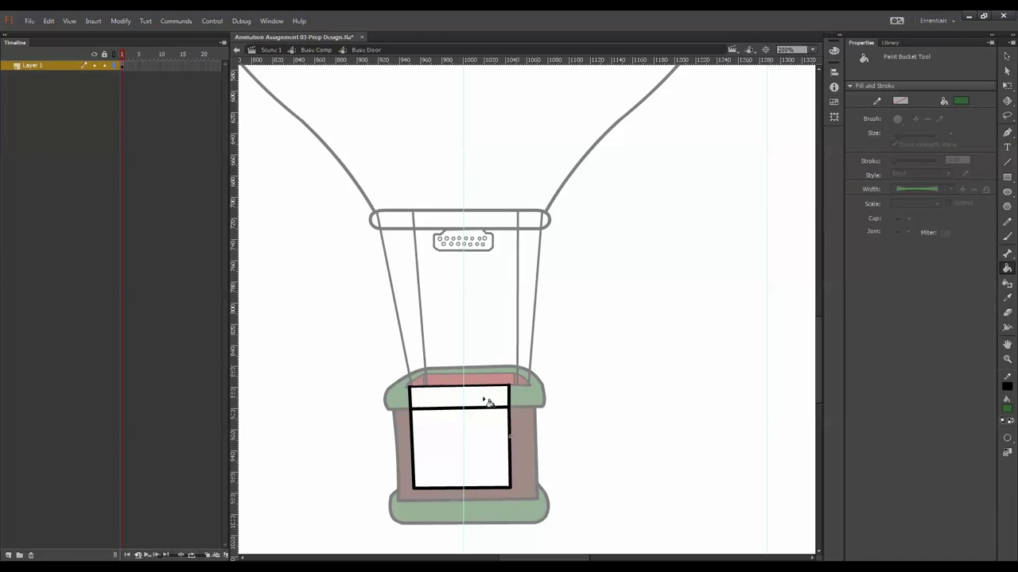
click(488, 402)
click(833, 103)
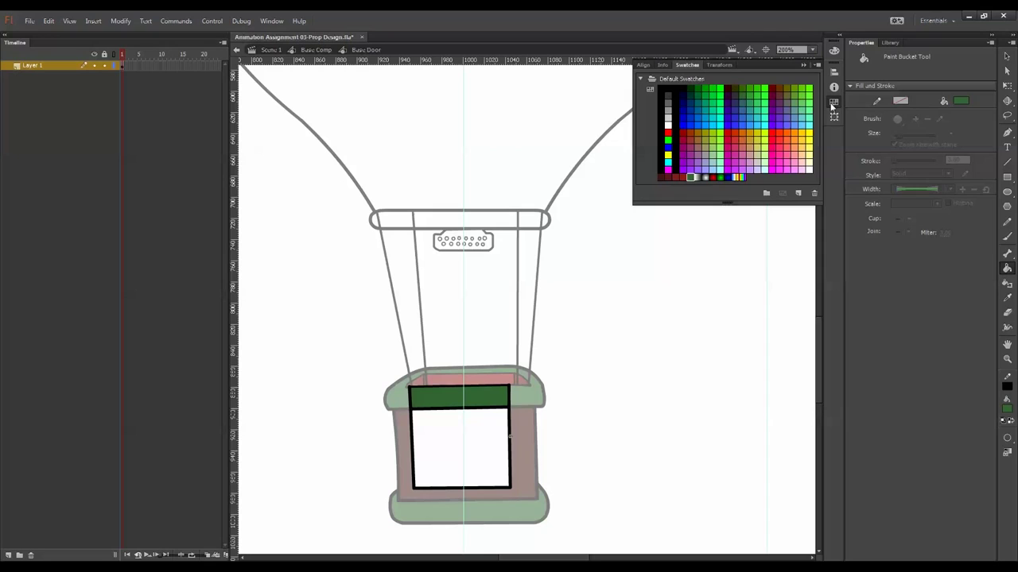
click(667, 177)
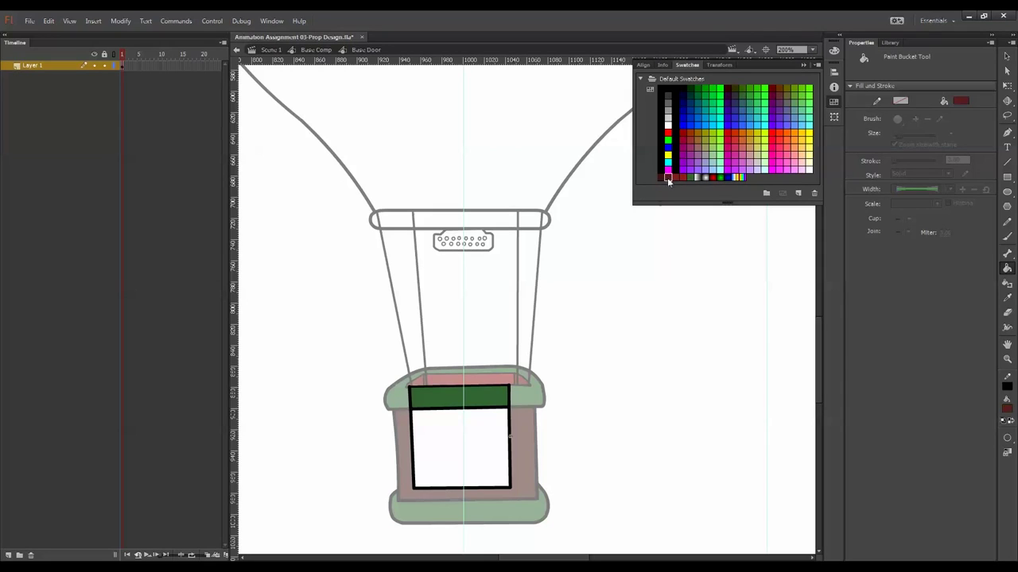
click(493, 461)
key(q)
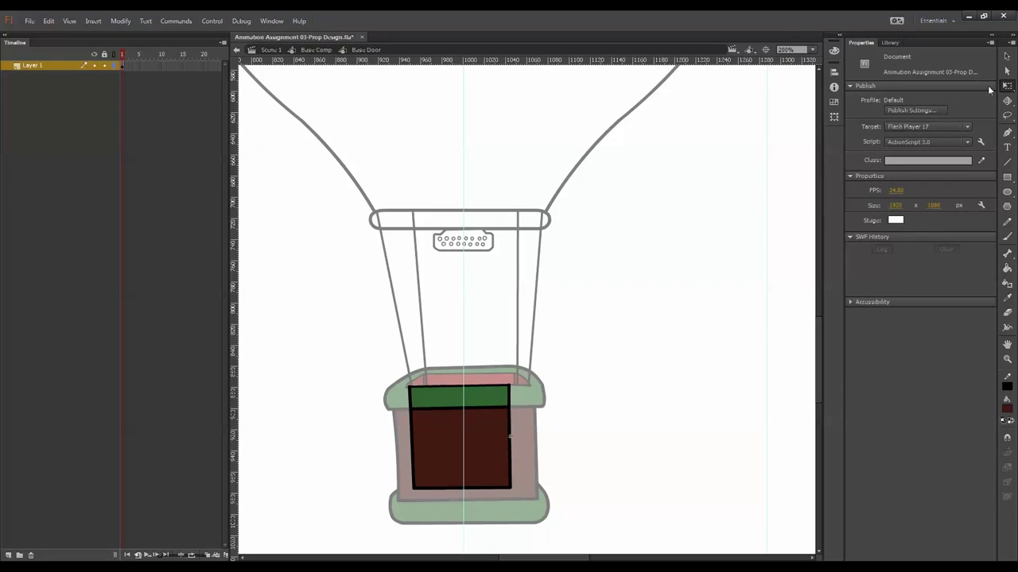
- Narrow the door by shifting the anchor points of its right and left edges slightly inward
click(1006, 70)
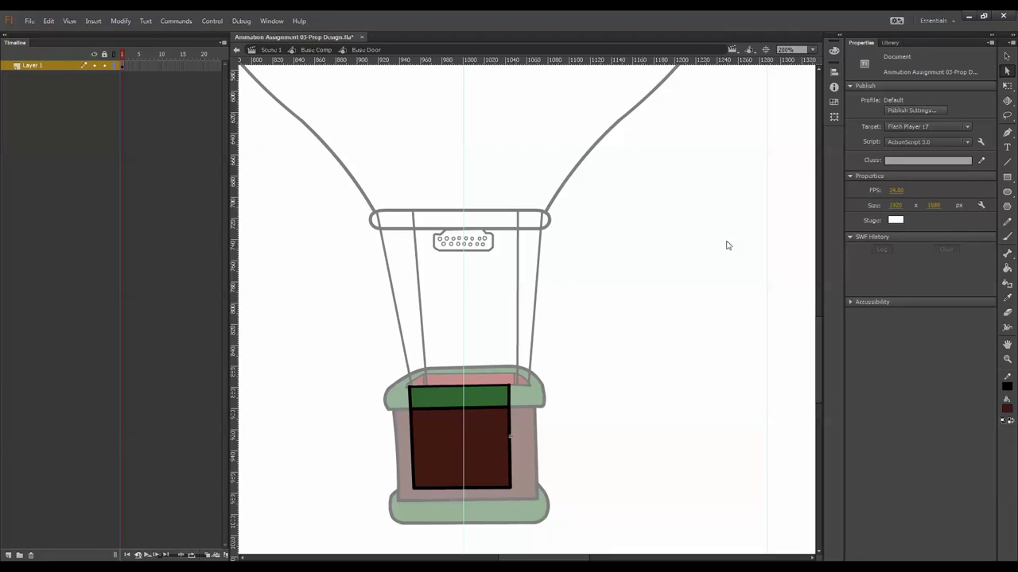
drag(539, 343, 486, 512)
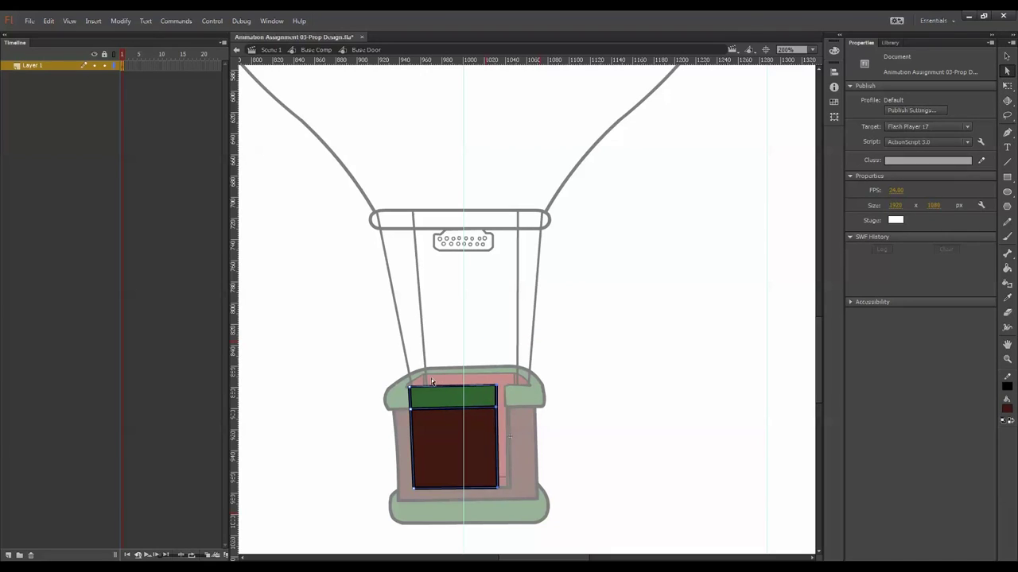
key(Right)
key(Right)
drag(430, 363, 414, 485)
key(Right)
key(Right)
key(Right)
key(Right)
key(Right)
key(Right)
key(Right)
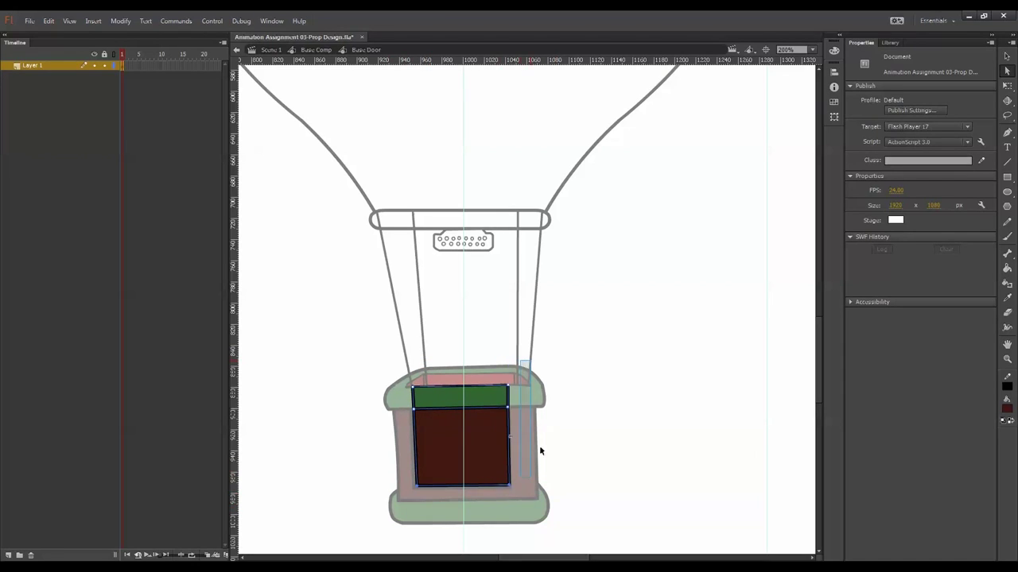
- Pull the brown panel's right edge slightly inward and bend both ends of the green upper band outward into rounded curves
click(1007, 86)
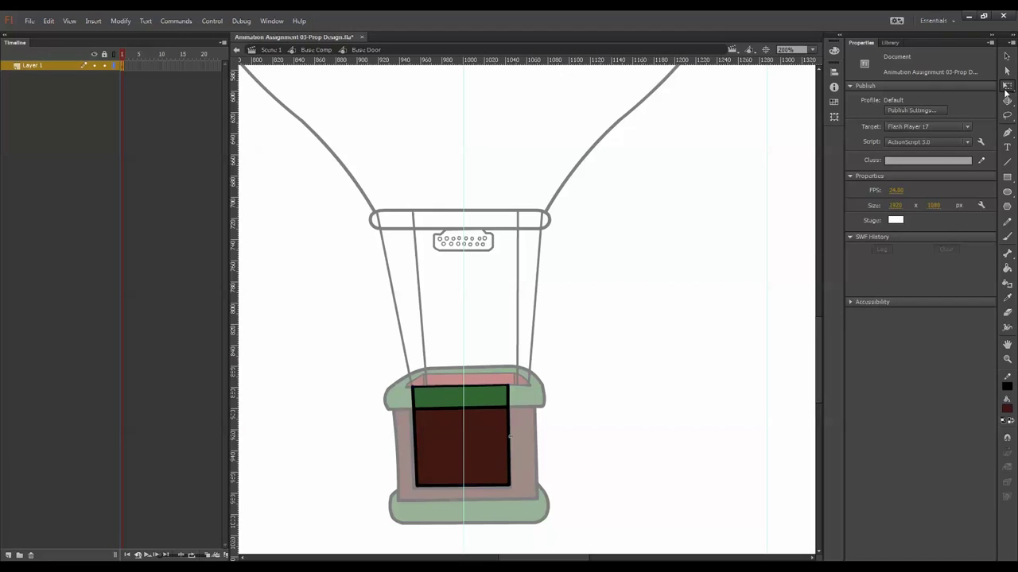
click(509, 418)
click(525, 422)
drag(509, 414, 506, 414)
drag(511, 489, 508, 490)
drag(418, 418, 409, 395)
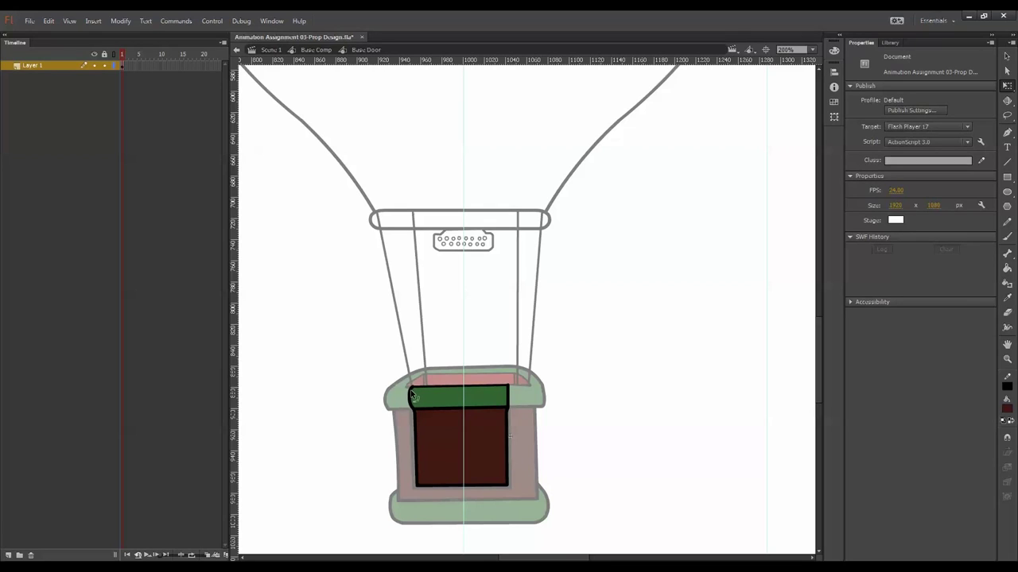
drag(511, 391, 513, 404)
- Insert a keyframe at frame 2 of the Base Door symbol's Layer 1
click(127, 67)
key(F6)
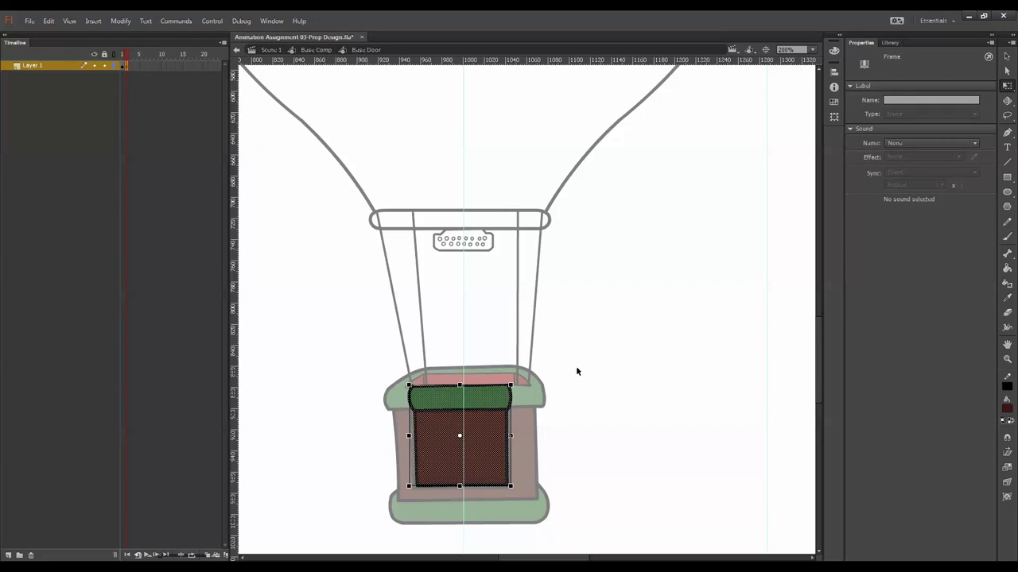
click(575, 365)
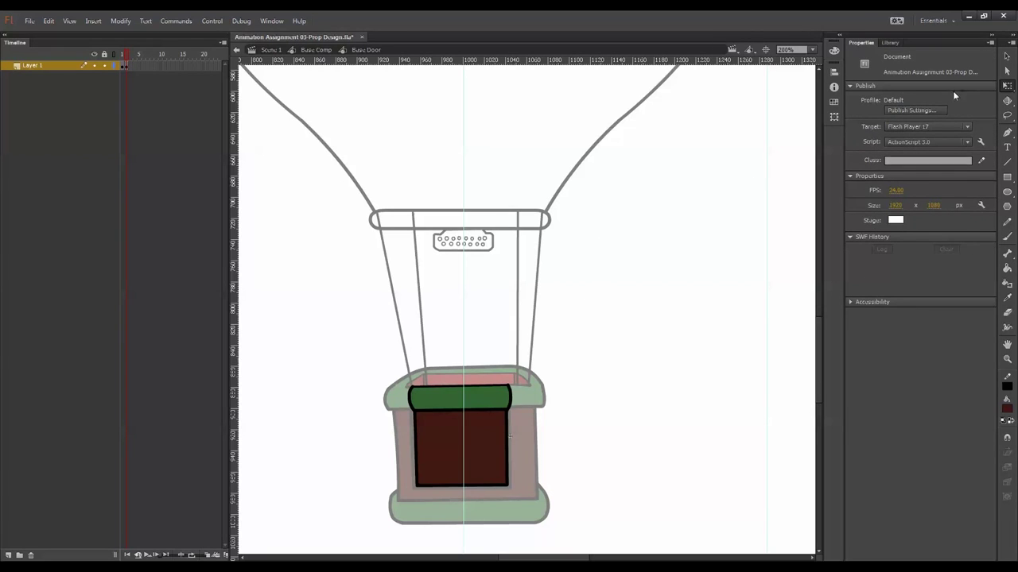
- Distort the whole door drawing on frame 2 so its free side narrows and drops forward, like a door swung open
drag(589, 289, 350, 523)
click(121, 21)
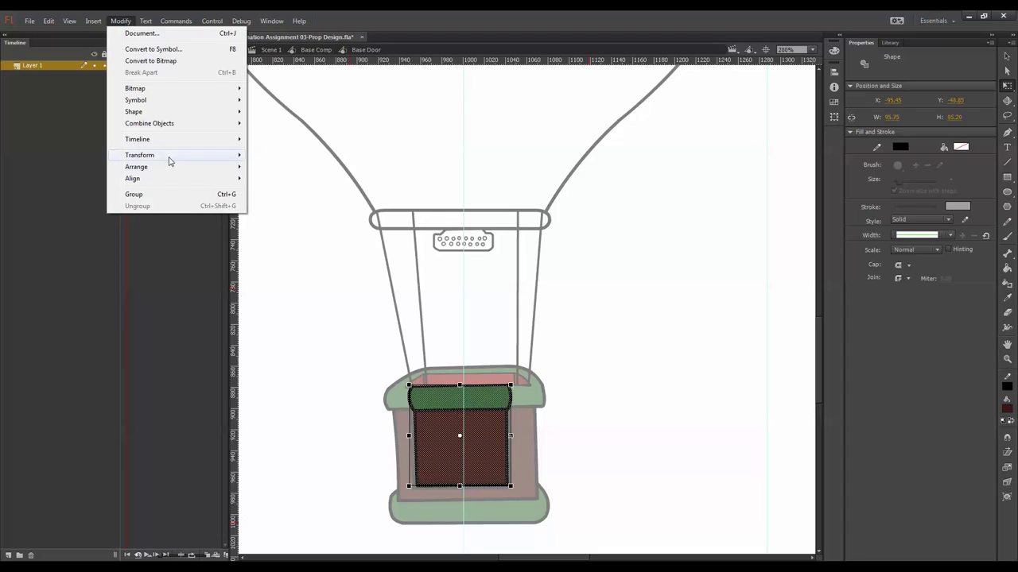
mouse_move(170, 156)
click(291, 169)
drag(409, 486, 417, 507)
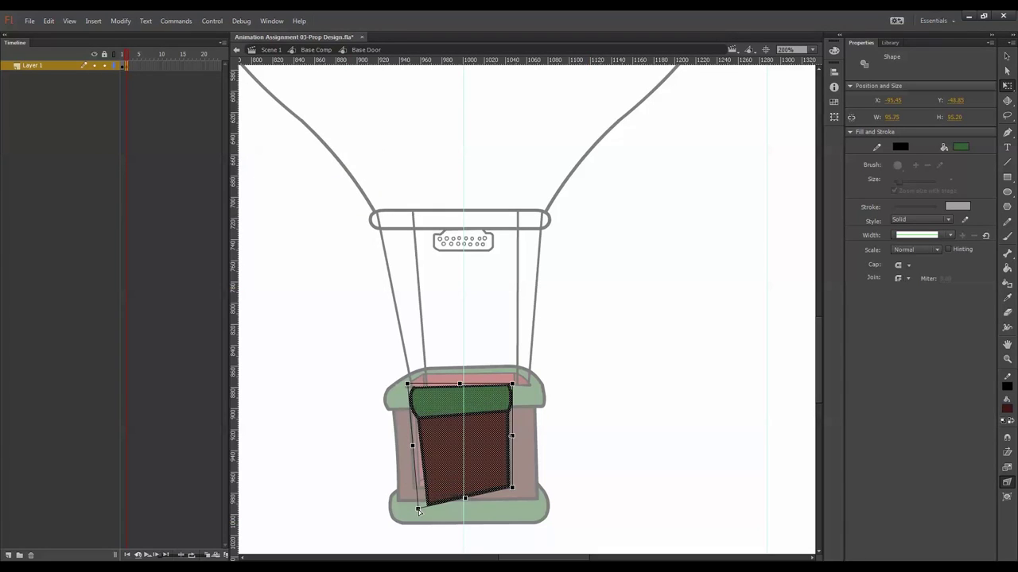
drag(409, 385, 427, 398)
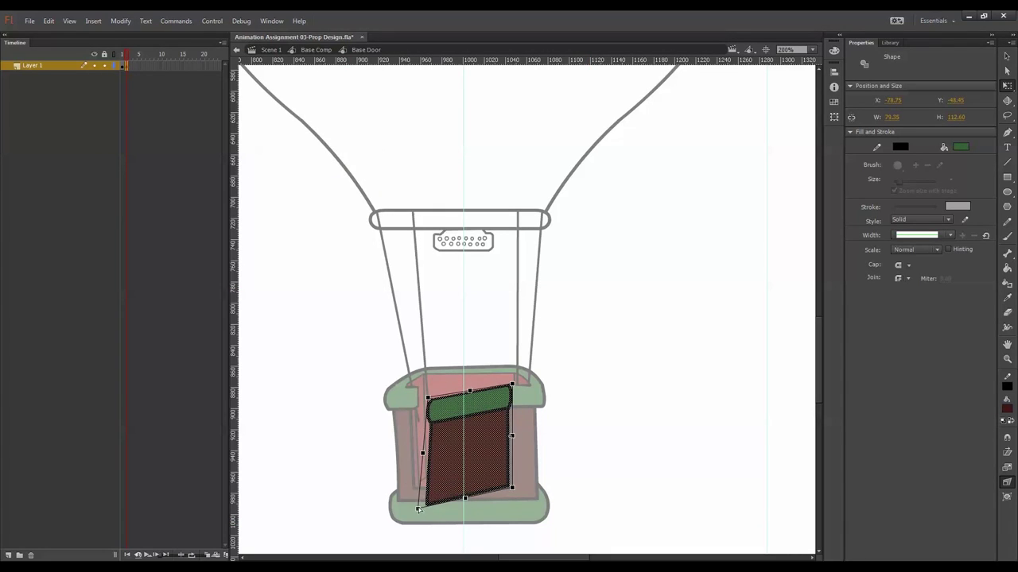
drag(417, 507, 428, 526)
mouse_move(428, 397)
mouse_down()
mouse_move(420, 406)
mouse_move(431, 394)
mouse_move(436, 410)
mouse_move(435, 376)
mouse_move(424, 394)
mouse_move(445, 395)
mouse_up()
click(545, 405)
- Draw lines from the open door's lower free corner up to the green band to begin a narrow side face
click(433, 402)
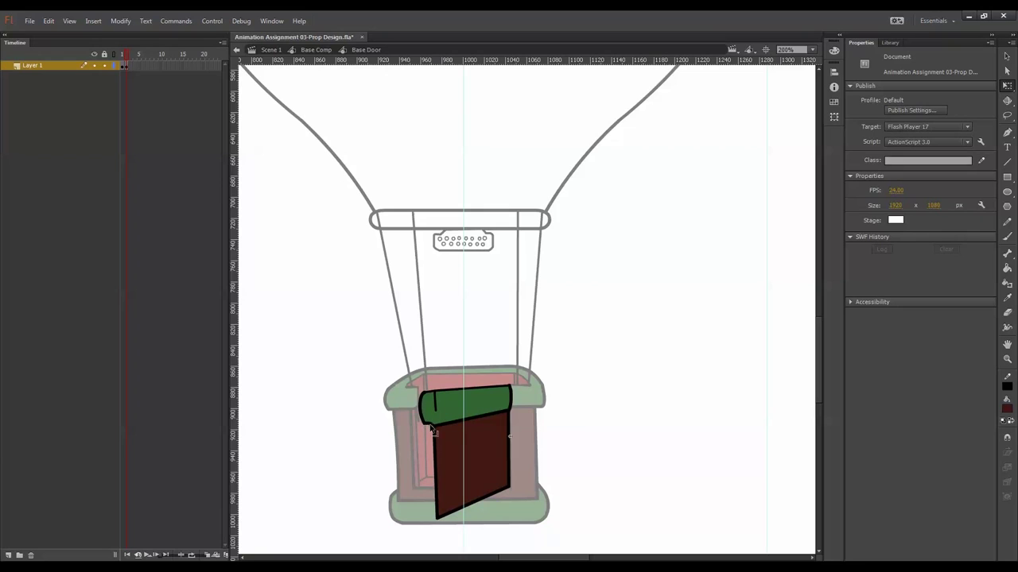
drag(436, 517, 423, 518)
drag(431, 456, 427, 423)
- Delete the fills of the open door's green band and brown panel along with the stray segment between them
click(425, 417)
key(Delete)
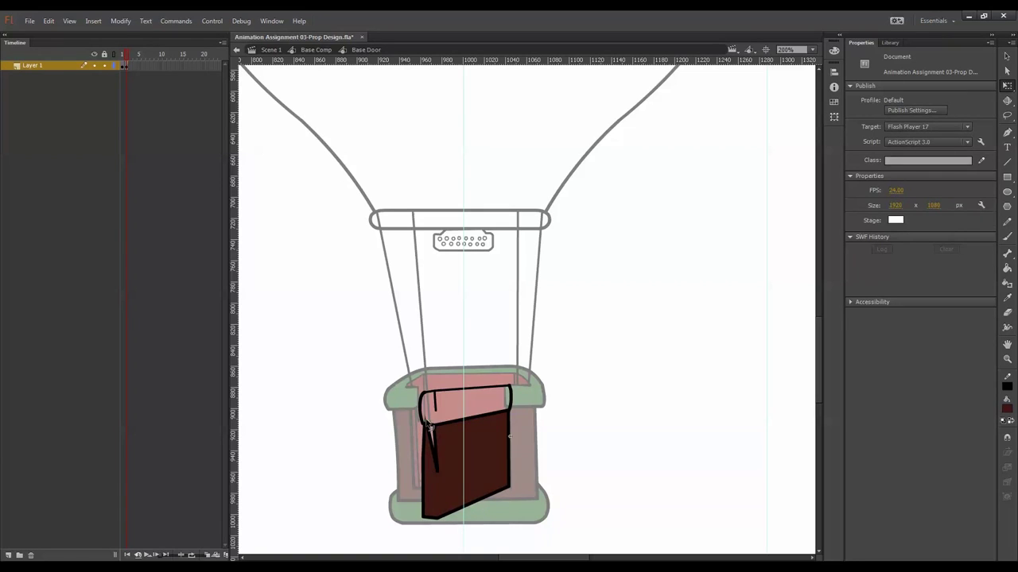
click(431, 438)
key(Delete)
click(443, 456)
key(Delete)
- Redraw the vertical edge between the door's front and side faces, then replace the band's top line to show its depth
drag(437, 531, 425, 399)
click(436, 527)
key(Delete)
click(483, 389)
key(Delete)
drag(439, 411, 544, 393)
- Pull the side face's lower outer corner slightly inward and keep its outer edge straight
key(ctrl+equal)
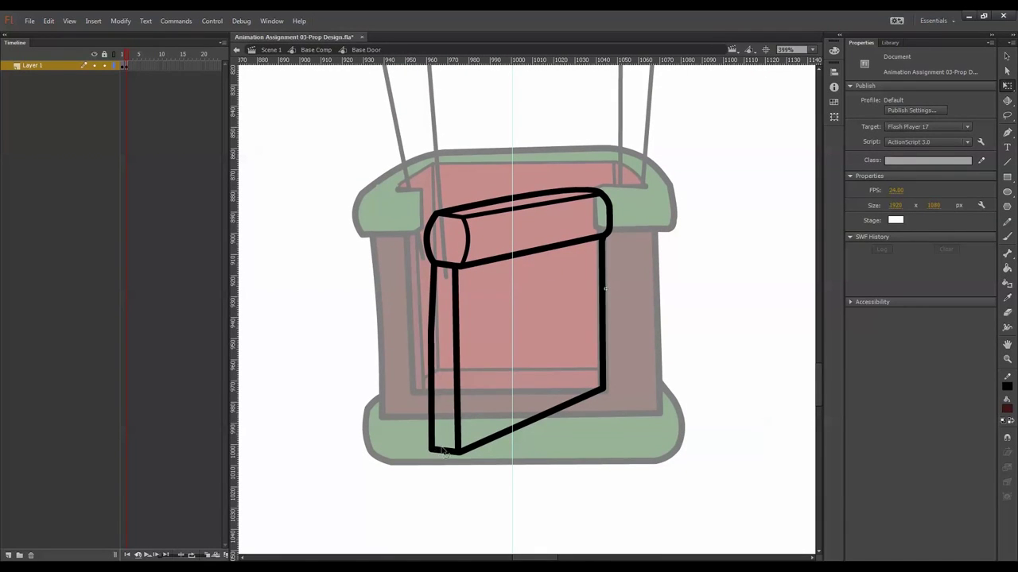
drag(433, 451, 438, 446)
drag(433, 344, 437, 340)
key(ctrl+z)
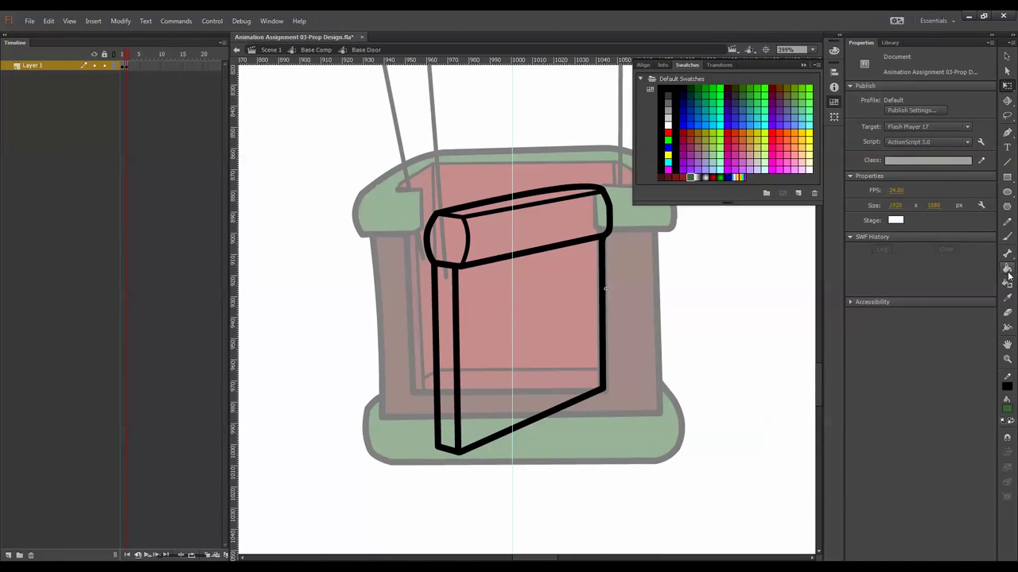
- Fill the front and top faces of the open door's upper band with the saved green
click(1007, 270)
click(559, 231)
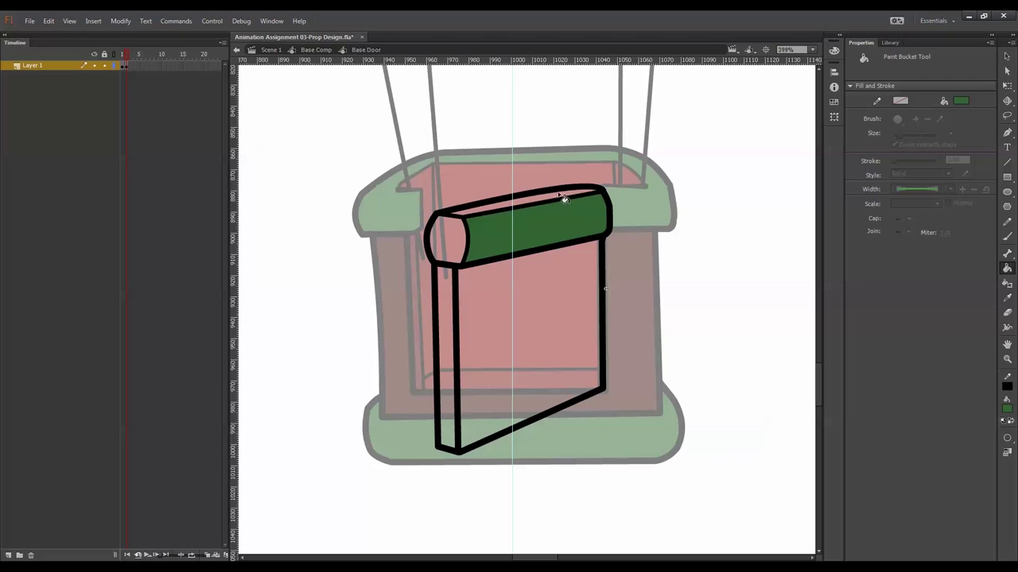
click(559, 194)
key(comma)
key(period)
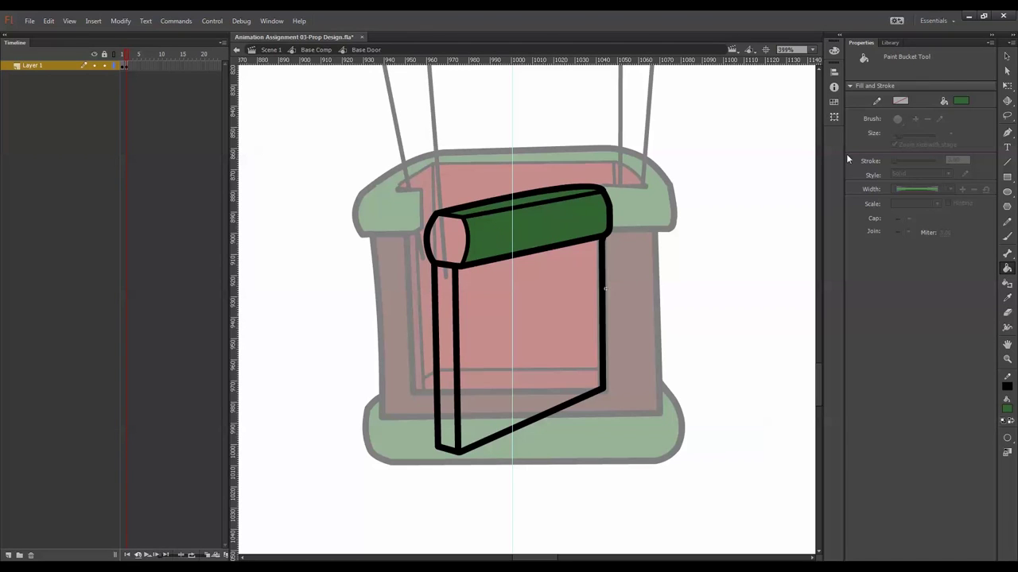
- Mix the darker green #185028 and fill the rounded end of the door's upper band with it
click(960, 100)
click(950, 116)
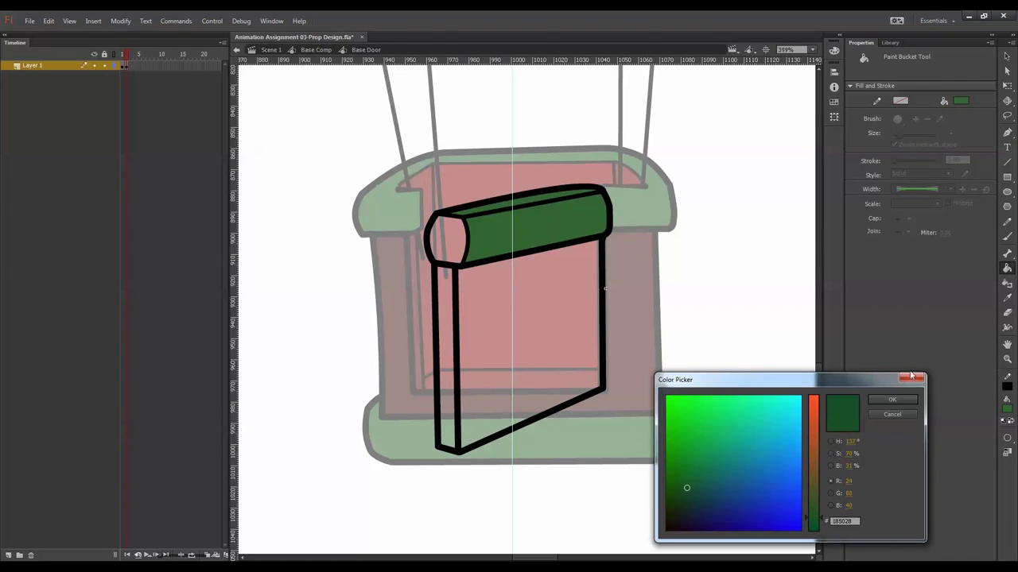
click(911, 377)
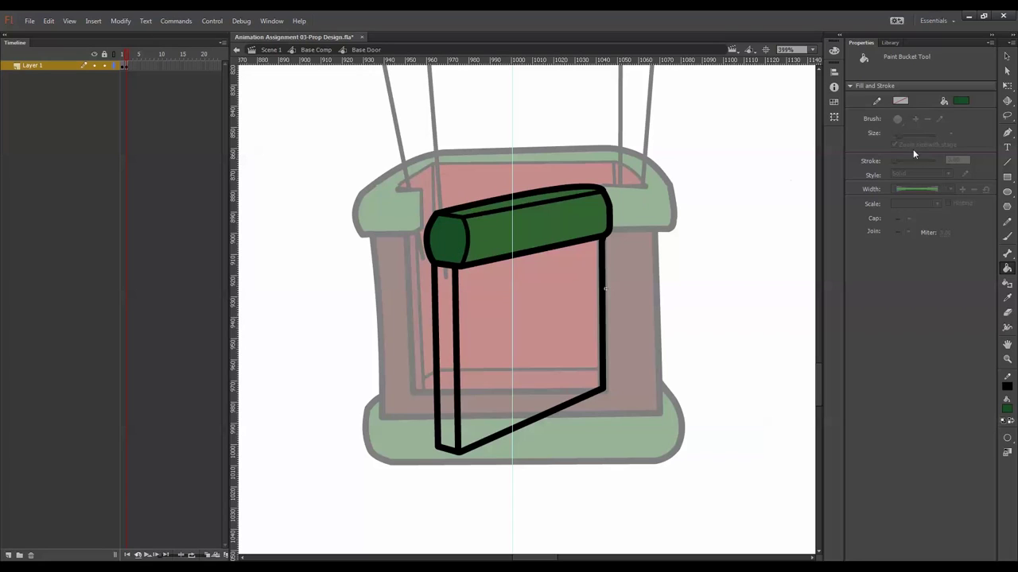
- Fill the open door's front panel with the saved dark brown
click(833, 103)
click(661, 179)
click(559, 330)
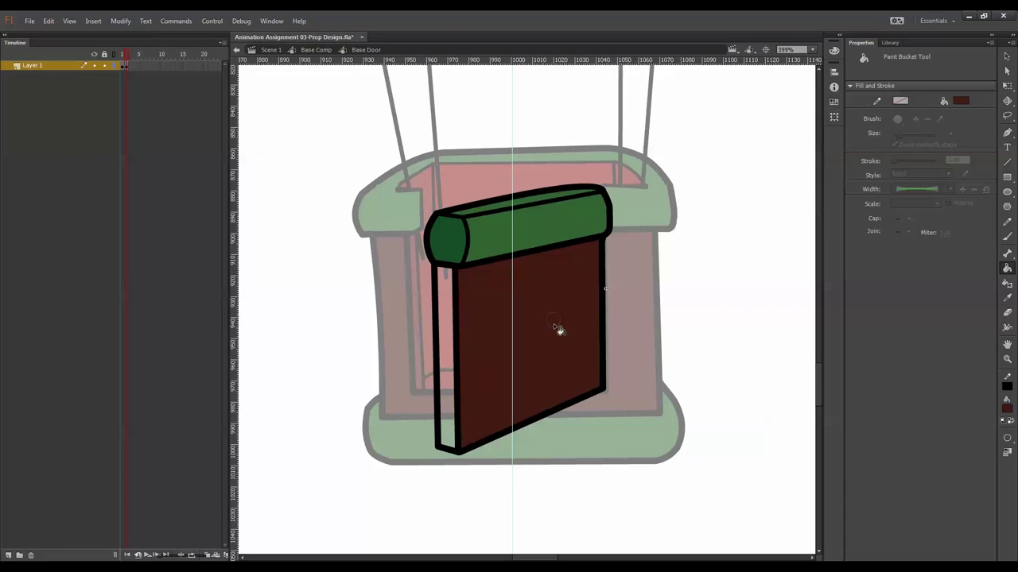
- Darken the brown fill colour, fill the open door's narrow side face with it, and return to Base Comp
click(961, 100)
click(949, 116)
drag(818, 497, 816, 511)
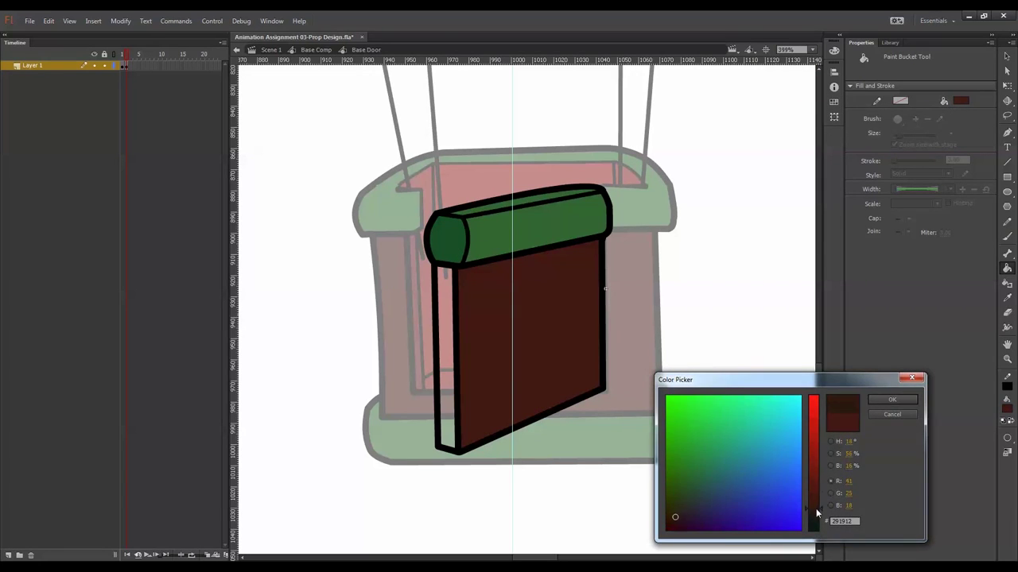
click(890, 400)
click(452, 311)
key(ctrl+minus)
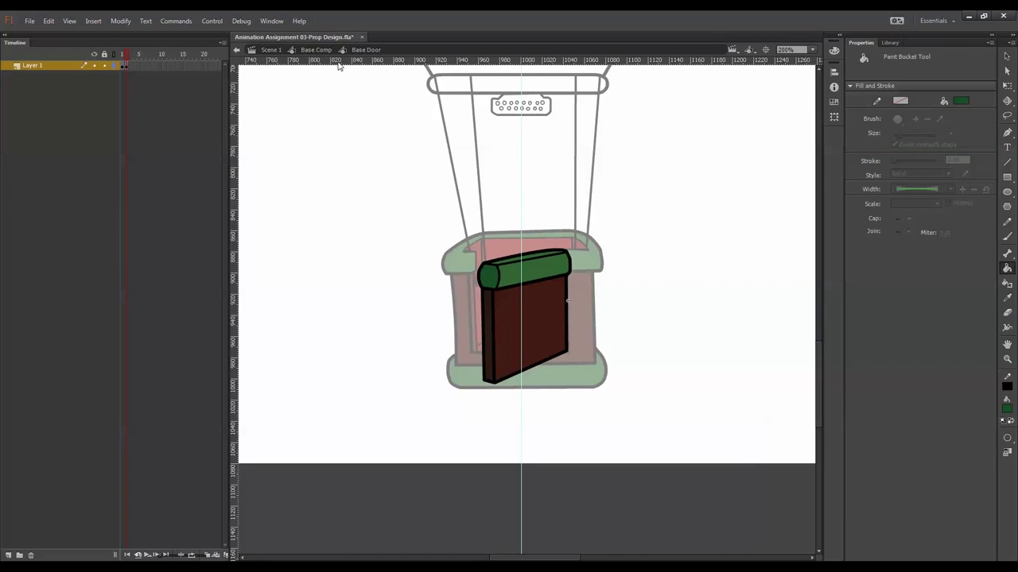
key(comma)
click(1007, 89)
double_click(673, 287)
- Set the Base Door instance's first frame to 2
click(649, 322)
click(549, 325)
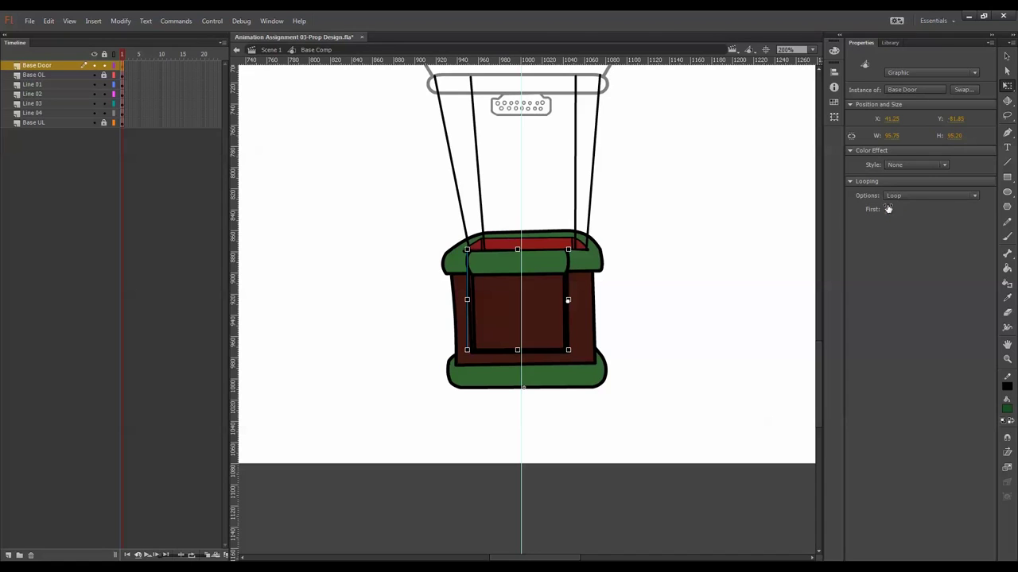
text(2)
key(Return)
click(681, 291)
drag(669, 231, 641, 334)
double_click(461, 352)
double_click(469, 364)
drag(447, 386, 439, 368)
key(ctrl+minus)
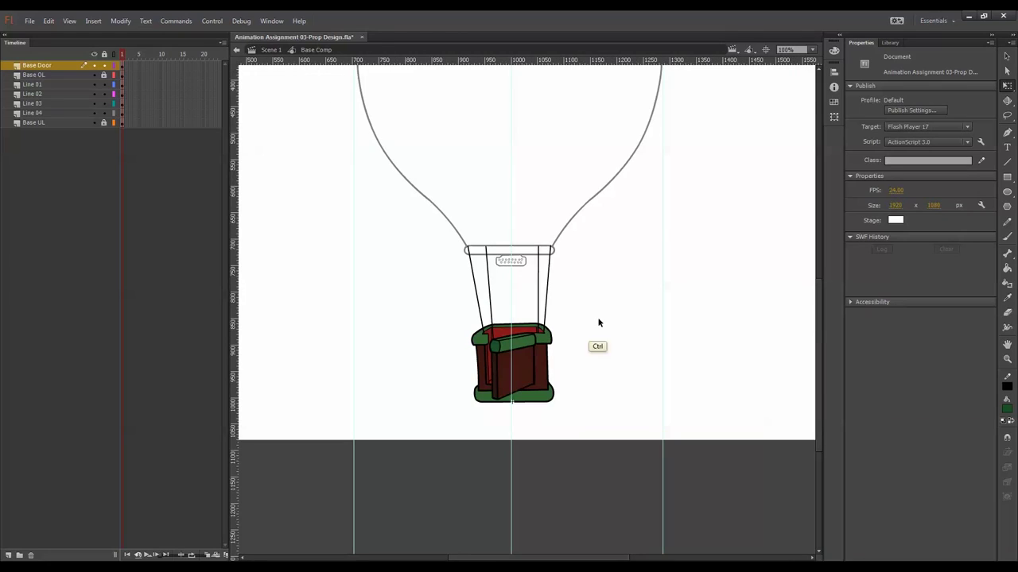
- Extend all Base Comp layers to frame 20 and scrub through them to check the door
click(207, 125)
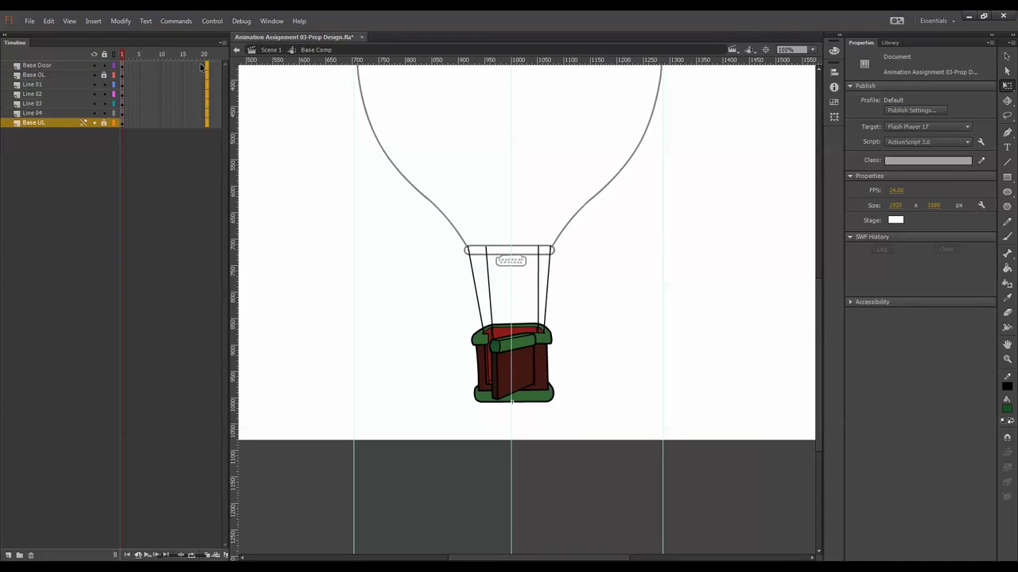
key(F5)
click(660, 327)
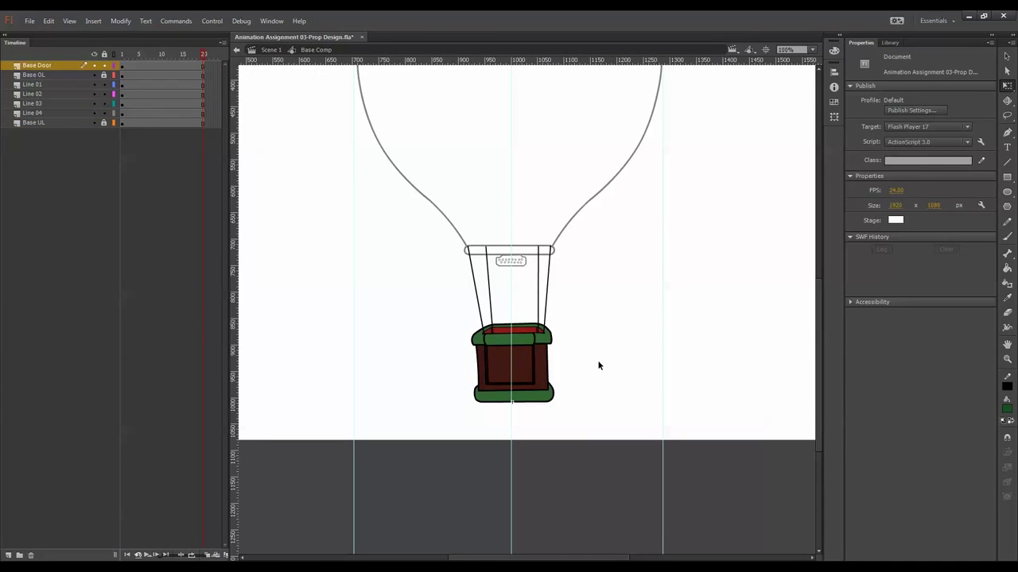
drag(162, 64, 146, 65)
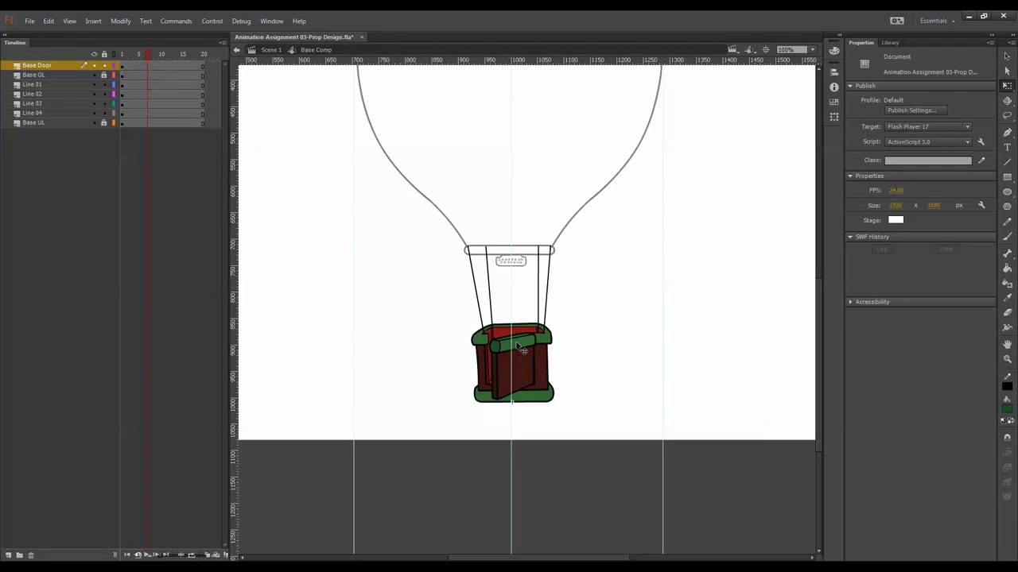
- Change the Base Door instance's looping option so it holds on its closed-door frame
click(147, 65)
click(906, 196)
click(913, 230)
click(519, 345)
click(733, 260)
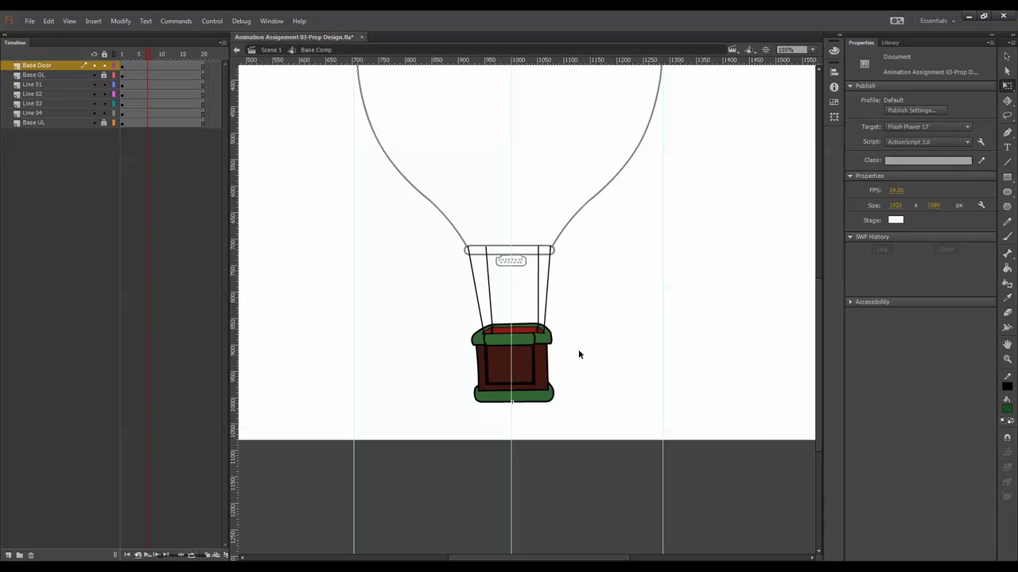
- Return to Scene 1 and delete the layers Line 01 through Line 04
double_click(598, 283)
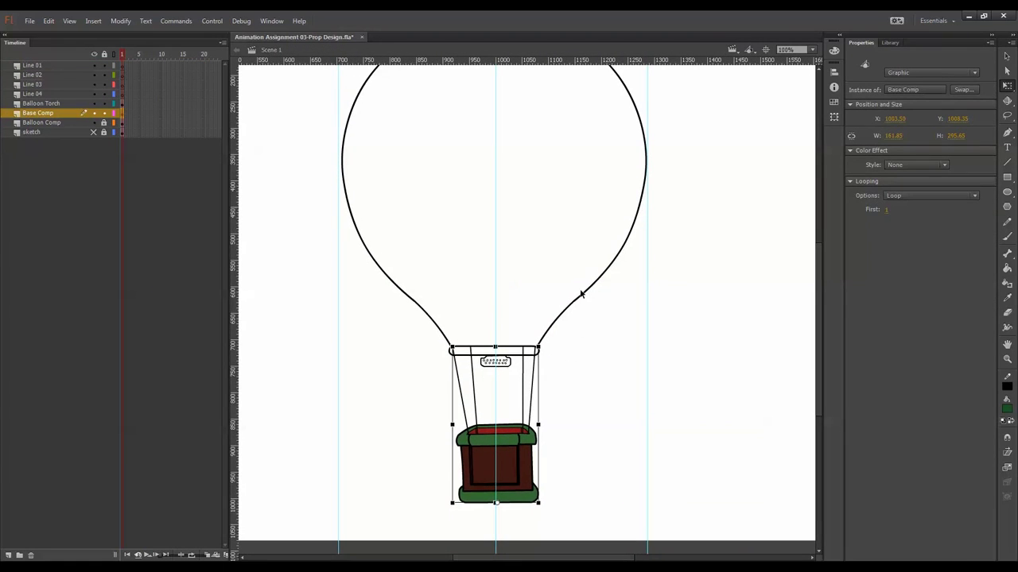
click(57, 94)
shift+click(56, 68)
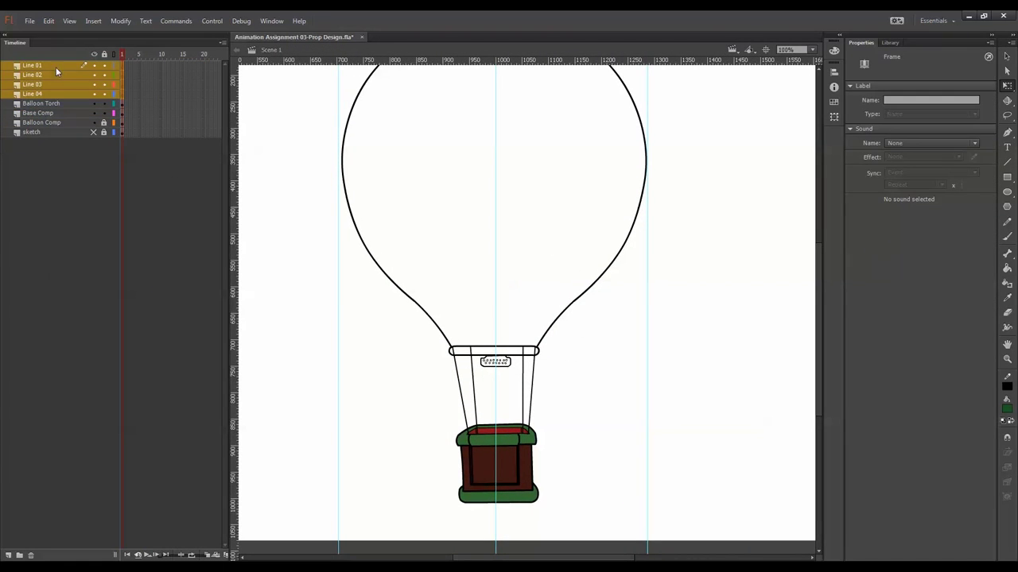
click(30, 556)
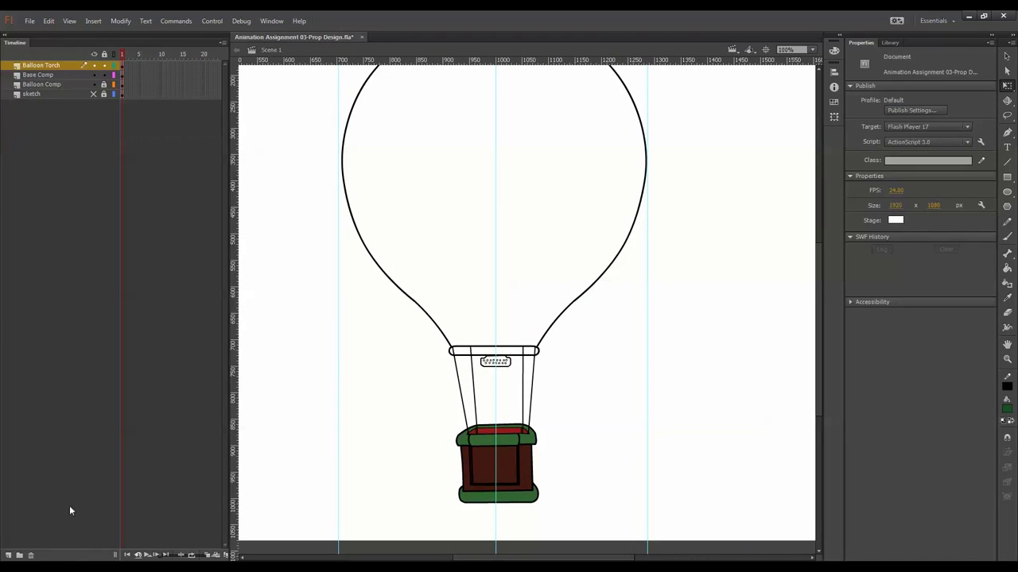
- Unlock and open the Balloon Comp symbol, then rename its Layer 2 to Balloon Rim
click(104, 85)
double_click(576, 302)
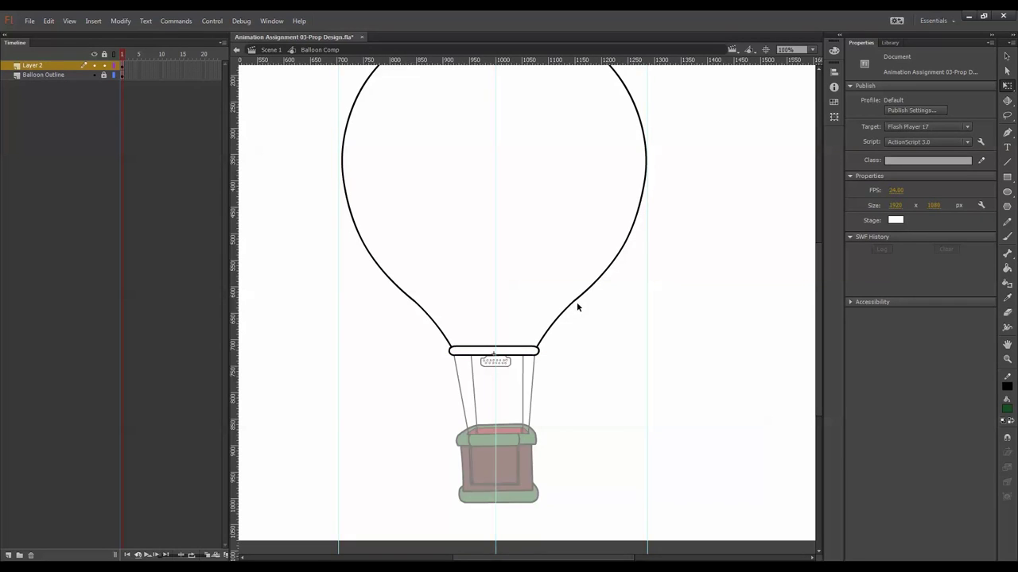
drag(596, 313, 583, 413)
double_click(57, 63)
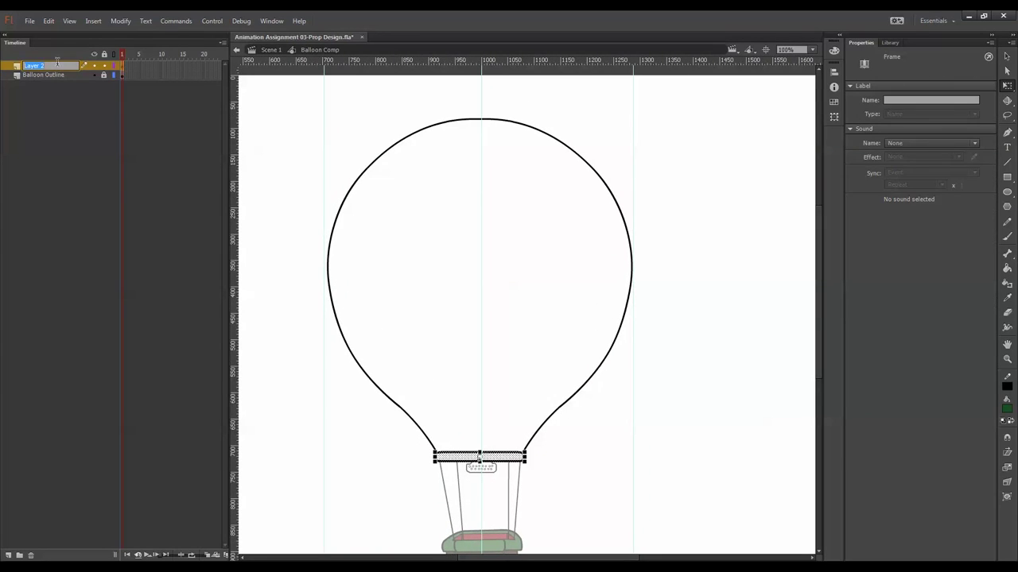
text(Balloon Rim)
key(Return)
- Convert the rim shape into a graphic symbol named Balloon Rim
key(F8)
text(Ball)
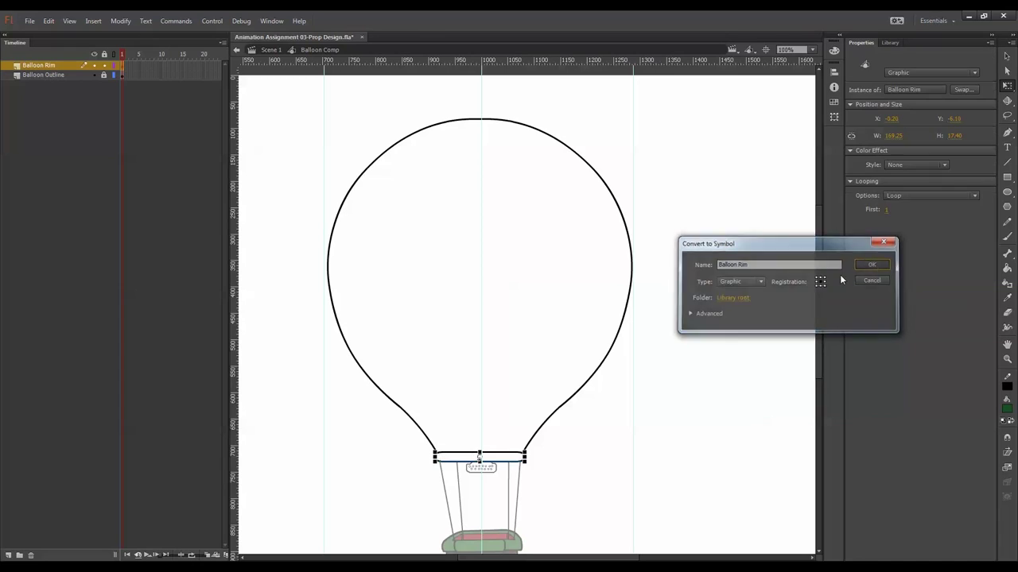
key(Return)
- With Balloon Rim hidden, draw a seam down the balloon's right side on Balloon Outline and curve it along the contour
key(n)
drag(529, 106, 510, 481)
click(94, 65)
key(q)
drag(521, 276, 547, 278)
drag(528, 406, 522, 415)
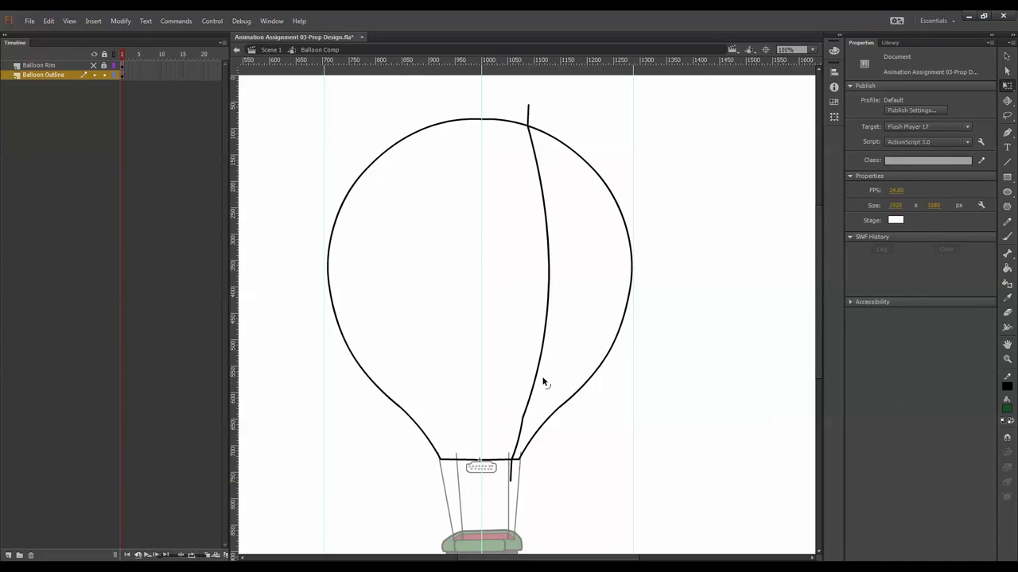
drag(538, 375, 551, 380)
drag(519, 433, 516, 431)
drag(523, 417, 539, 407)
- Draw a second seam from the balloon's crown to the middle of its neck, trim its overhangs, and bend it leftward
key(n)
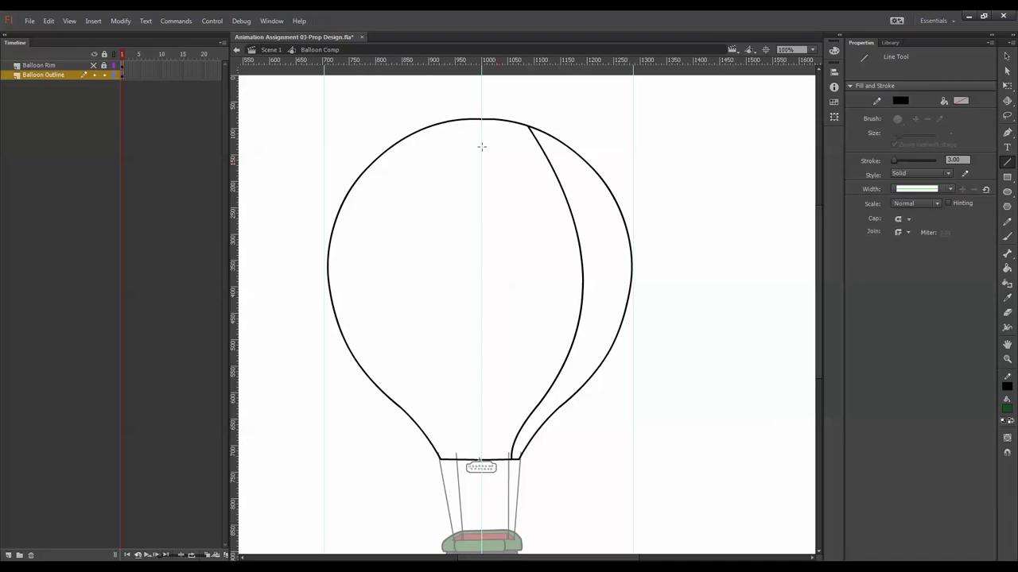
drag(464, 96, 479, 498)
key(q)
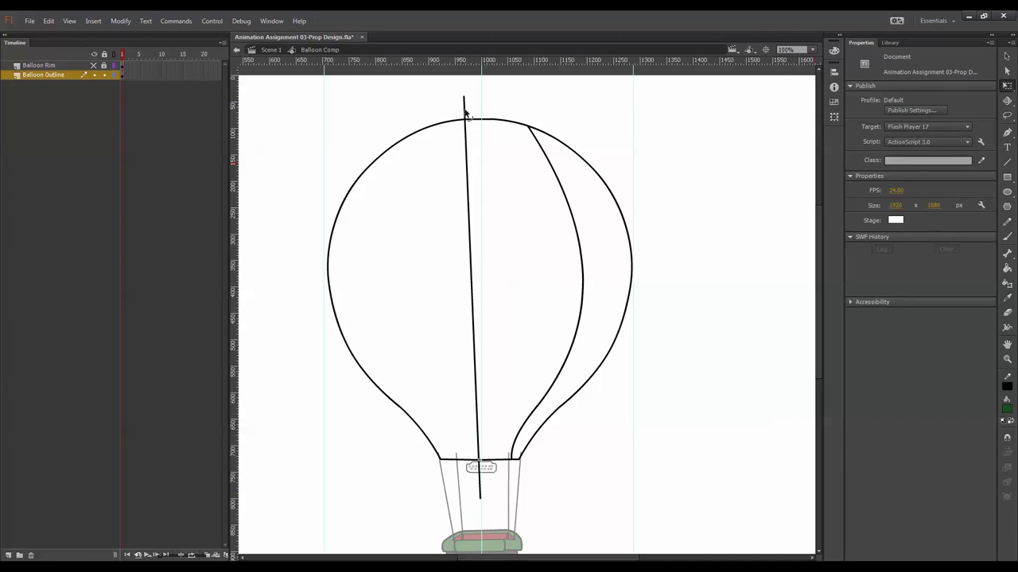
drag(469, 189, 450, 183)
click(479, 471)
key(Delete)
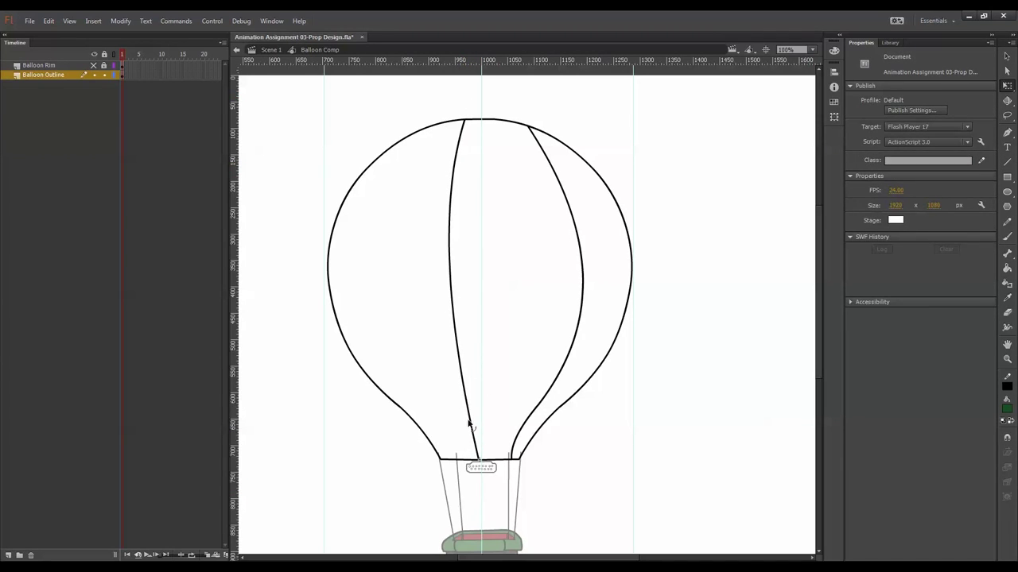
mouse_move(469, 421)
mouse_down()
mouse_move(462, 401)
mouse_move(477, 436)
mouse_move(454, 356)
mouse_move(445, 375)
mouse_move(456, 394)
mouse_move(443, 398)
mouse_move(480, 430)
mouse_up()
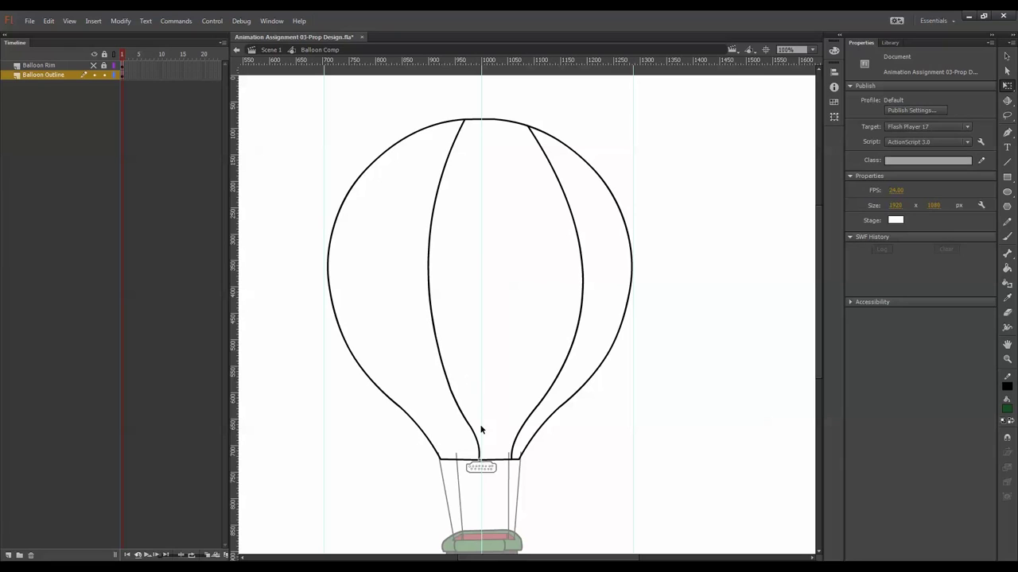
- Draw the upper part of a third seam near the balloon's left edge, trim its overhang, and curve it along the outline
key(n)
mouse_move(427, 112)
mouse_down()
mouse_move(363, 207)
mouse_move(397, 377)
mouse_up()
key(q)
click(424, 120)
key(Delete)
drag(399, 338, 363, 332)
drag(382, 260, 337, 252)
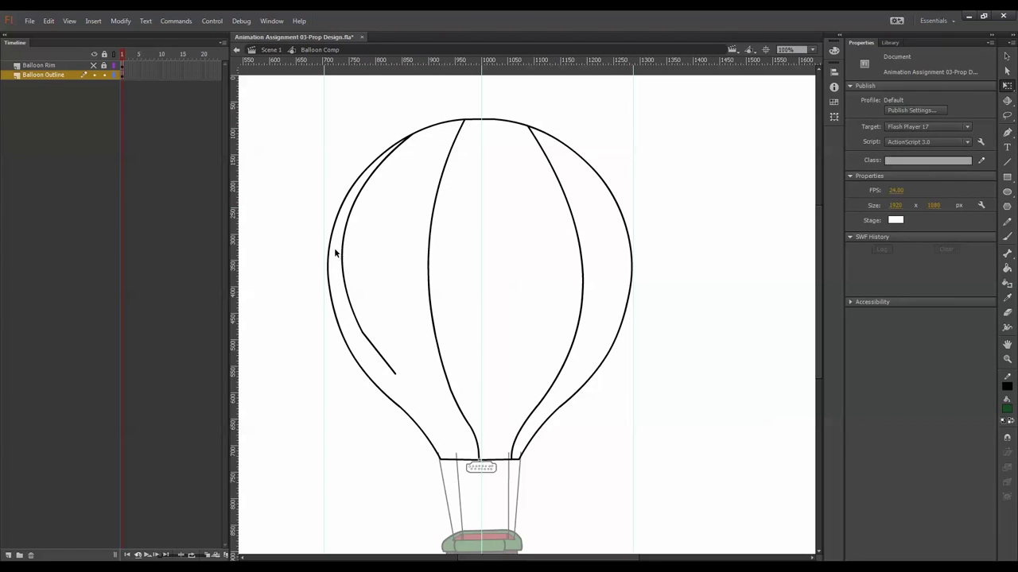
- Extend the leftmost seam down to the balloon's neck, trim the excess, and smooth its lower curves
drag(396, 374, 455, 471)
click(452, 464)
key(Delete)
drag(421, 418, 442, 435)
drag(406, 387, 396, 384)
drag(359, 322, 368, 341)
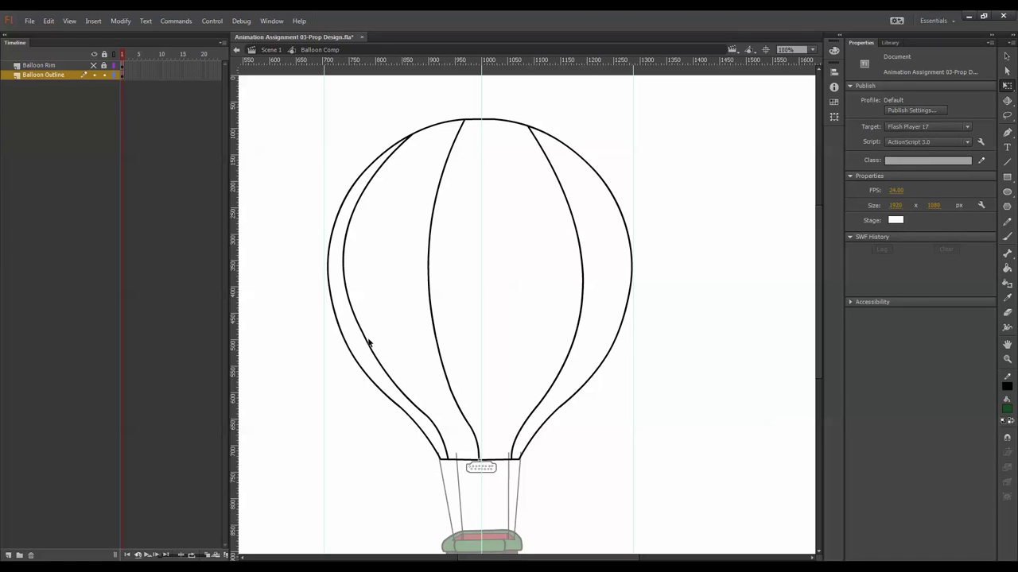
- Add a layer above Balloon Outline and fill the balloon's central panel with bright lime green on it
click(11, 555)
click(1007, 408)
click(990, 445)
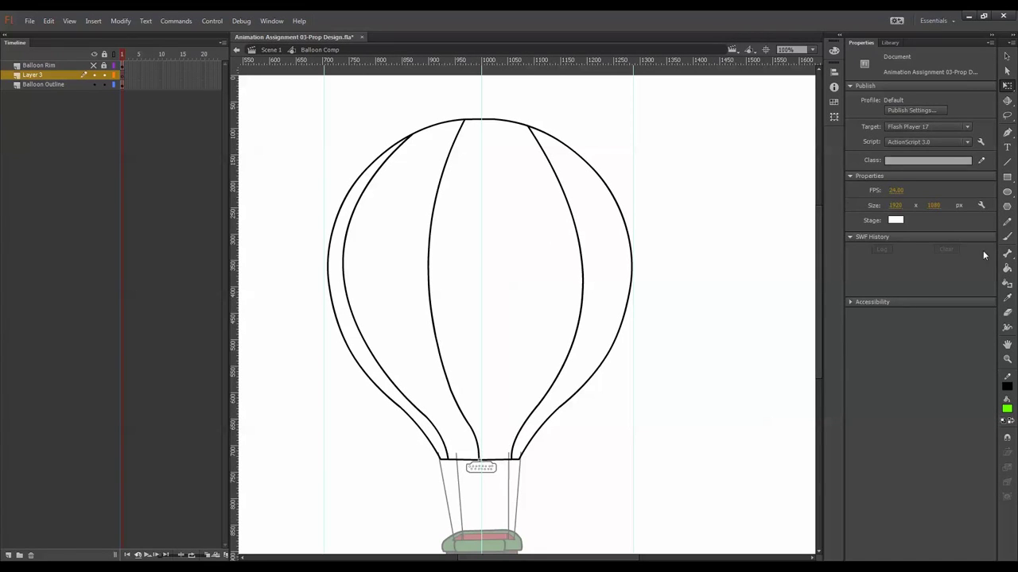
click(1007, 269)
click(478, 240)
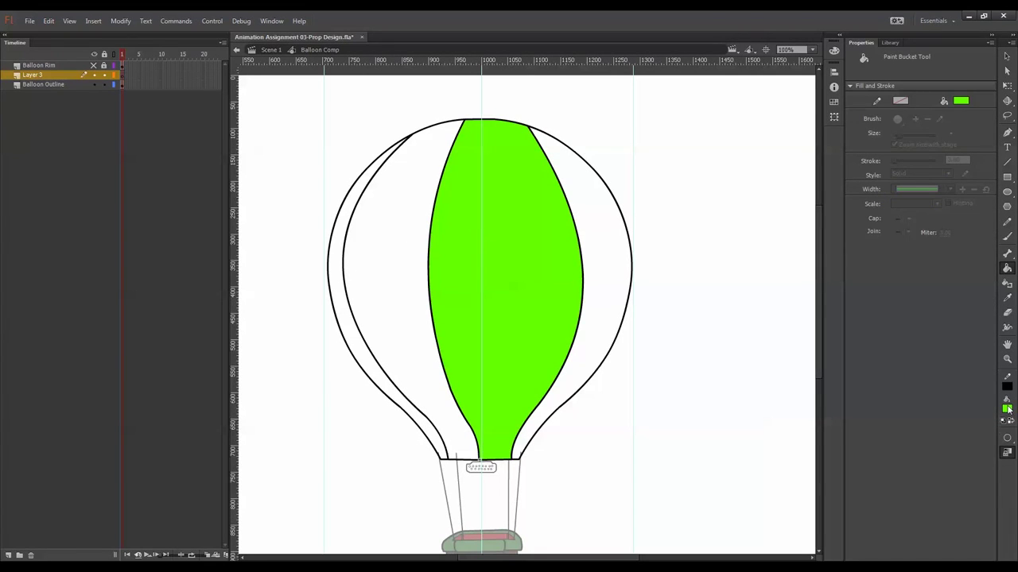
- Fill the balloon's panel beside the green one with red #FF3300, the right panel with teal #00CCCC, and the narrow left edge with golden yellow
click(1007, 407)
click(964, 488)
click(417, 274)
click(1006, 408)
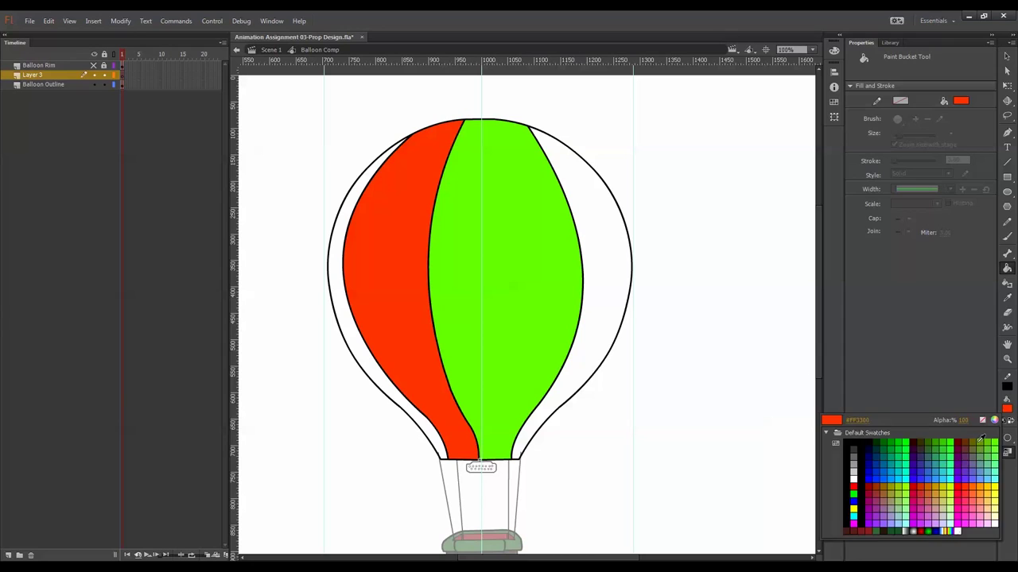
click(900, 472)
click(607, 278)
click(1006, 408)
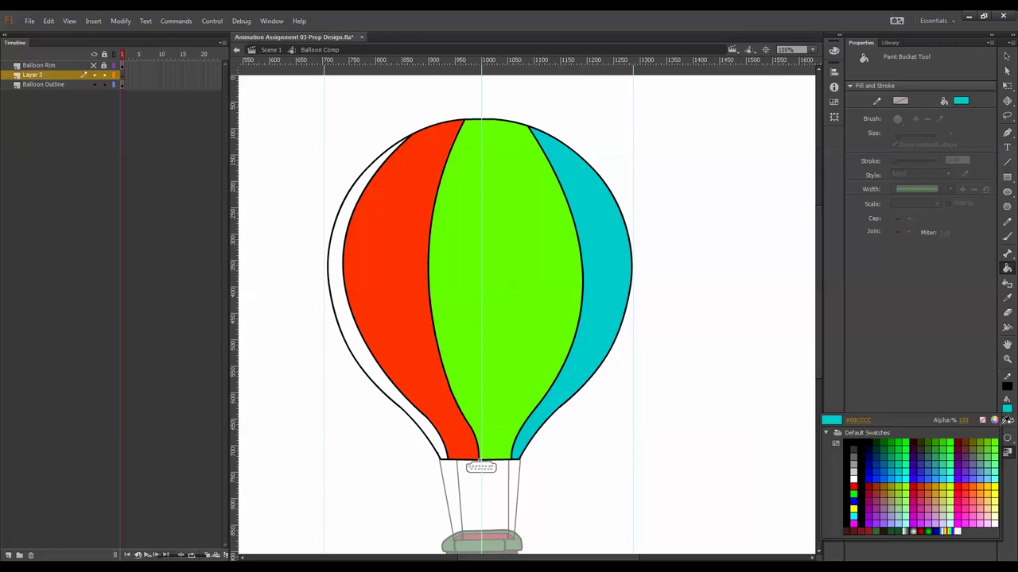
click(993, 487)
click(345, 319)
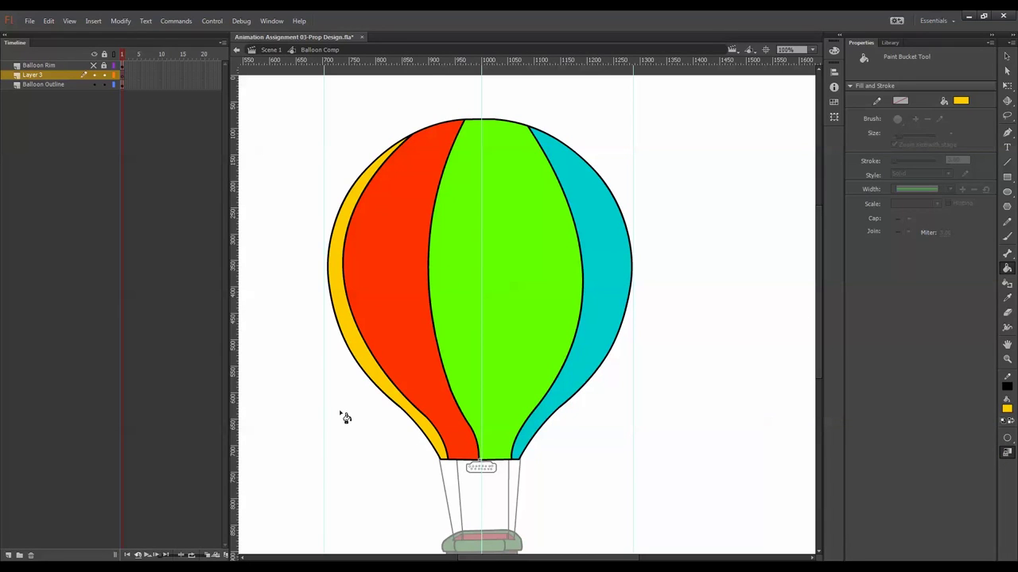
- Move the teal panel from Balloon Outline in place onto Layer 3, and put Layer 3 below Balloon Outline
click(122, 76)
click(122, 86)
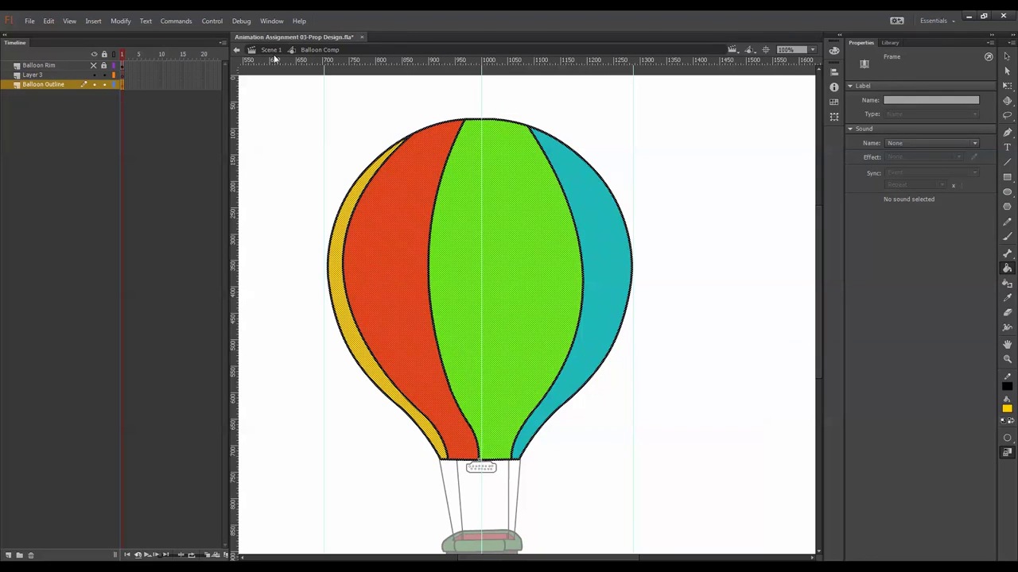
click(1007, 85)
click(602, 258)
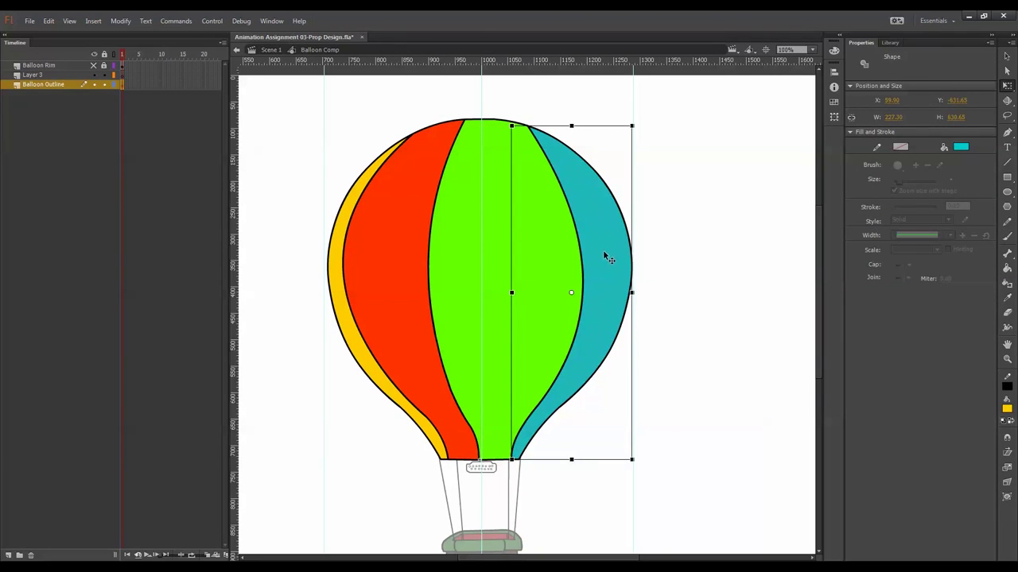
key(ctrl+x)
click(122, 76)
key(ctrl+shift+v)
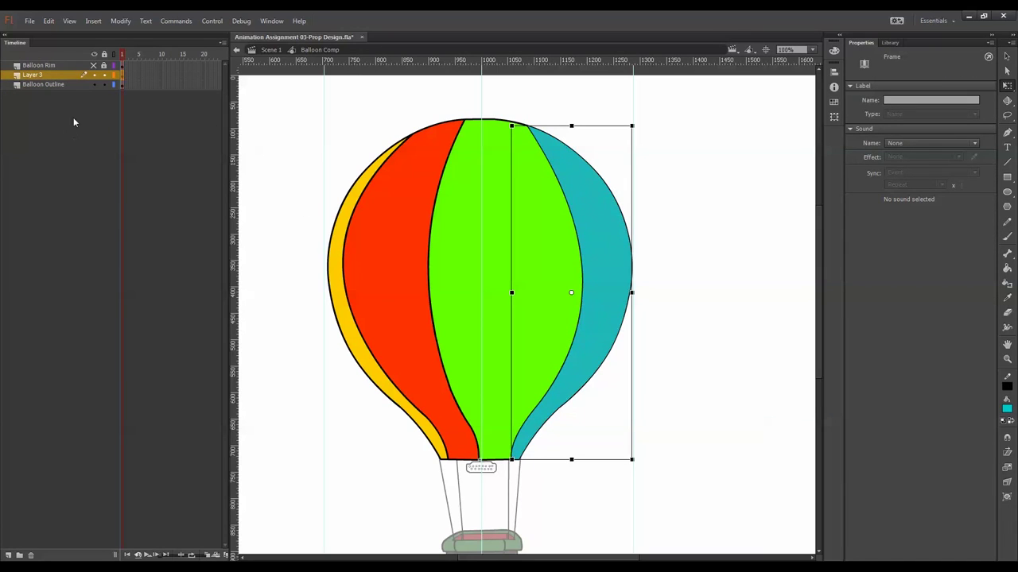
drag(67, 91, 69, 94)
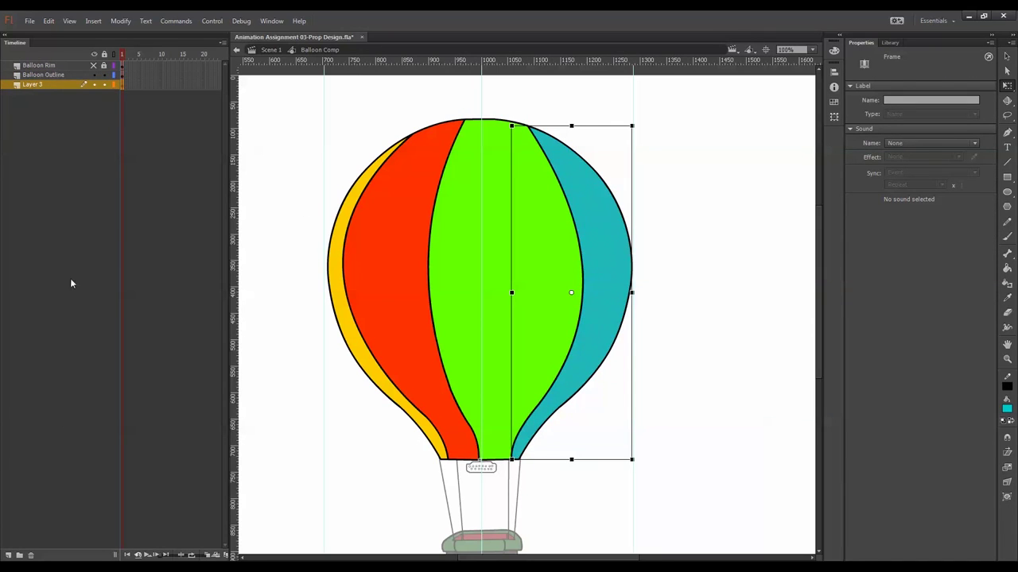
- Add three layers above Layer 3 and move the green panel in place onto Layer 4
click(8, 555)
click(8, 556)
click(8, 556)
click(505, 274)
key(ctrl+x)
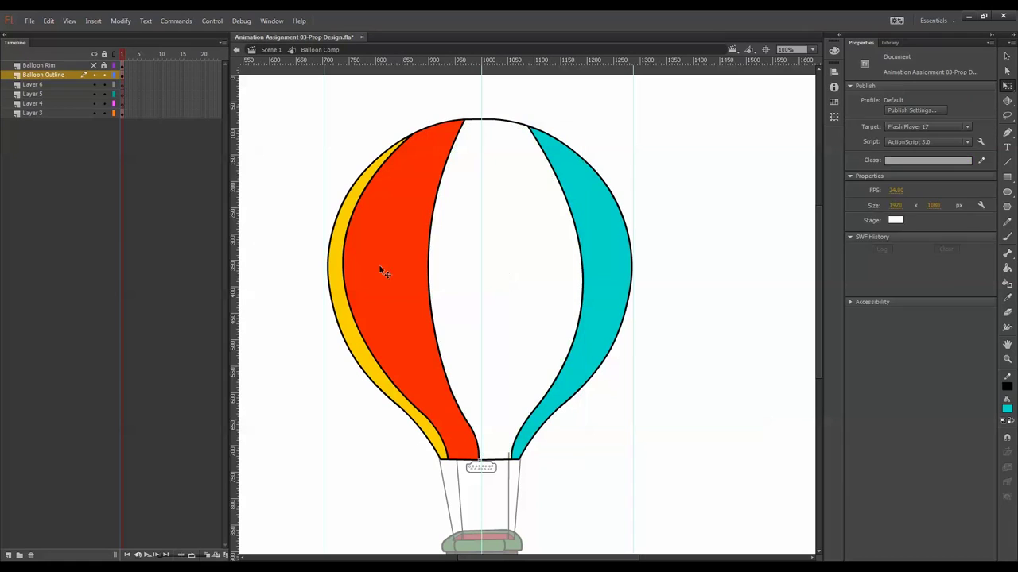
click(124, 111)
key(ctrl+shift+v)
- Move the red panel in place onto Layer 5 and the yellow panel in place onto Layer 6
click(385, 270)
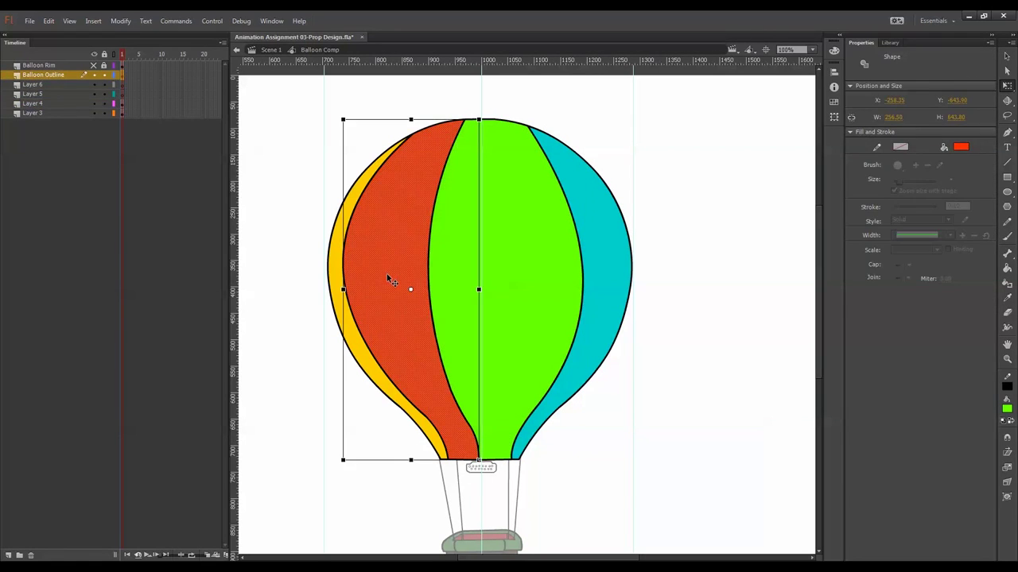
key(ctrl+x)
click(123, 103)
key(ctrl+shift+v)
click(358, 209)
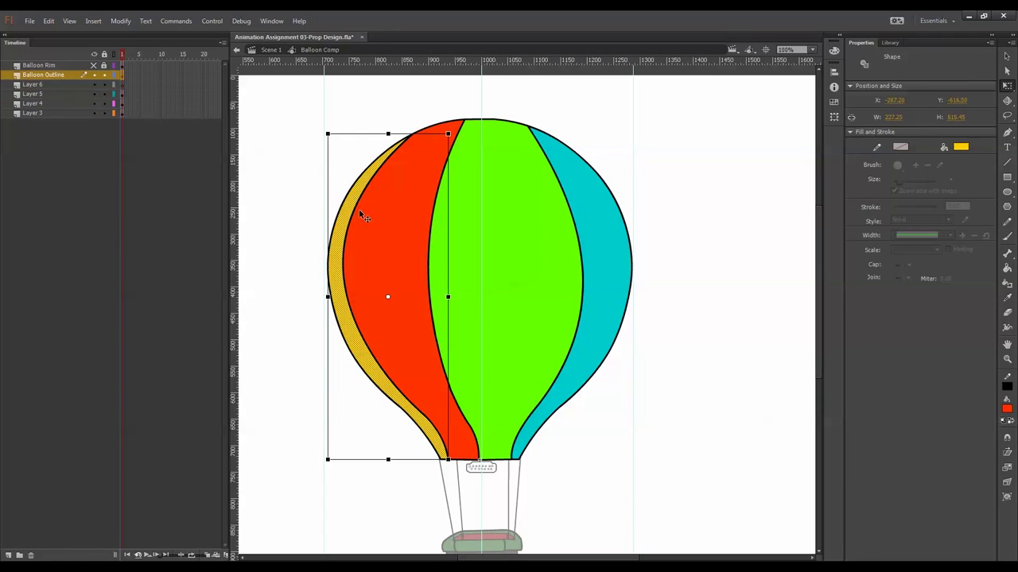
key(ctrl+x)
click(121, 85)
key(ctrl+shift+v)
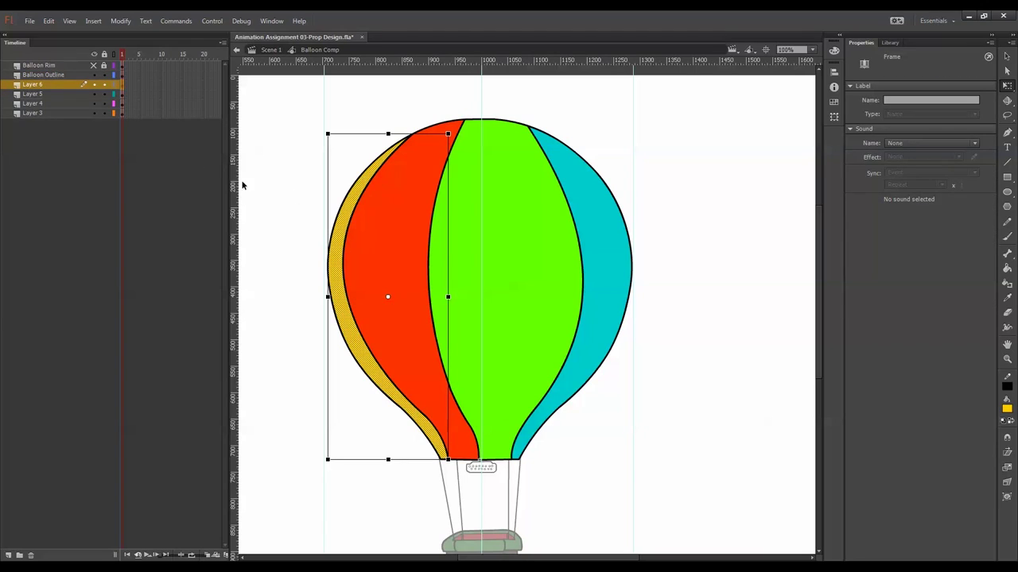
- Rename the four panel layers, from Layer 6 down to Layer 3, as Yellow Mask, Red Mask, Green Mask and Blue Mask
double_click(54, 85)
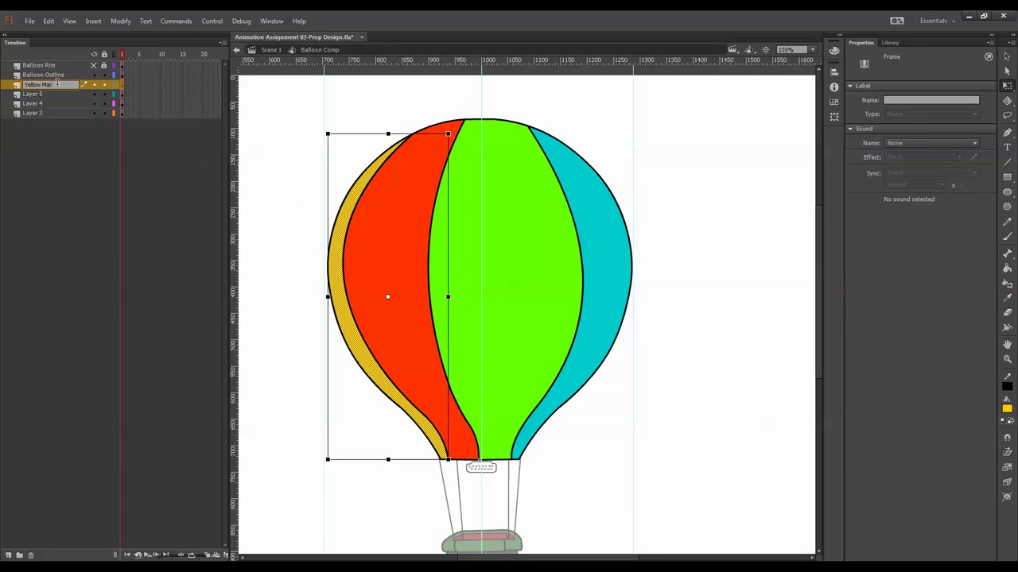
double_click(61, 93)
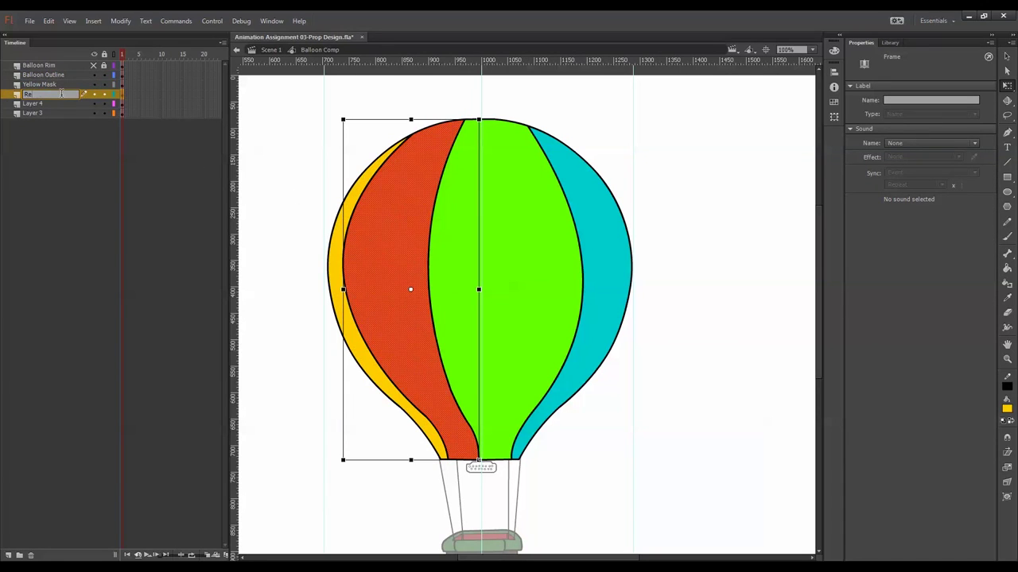
key(Return)
double_click(58, 102)
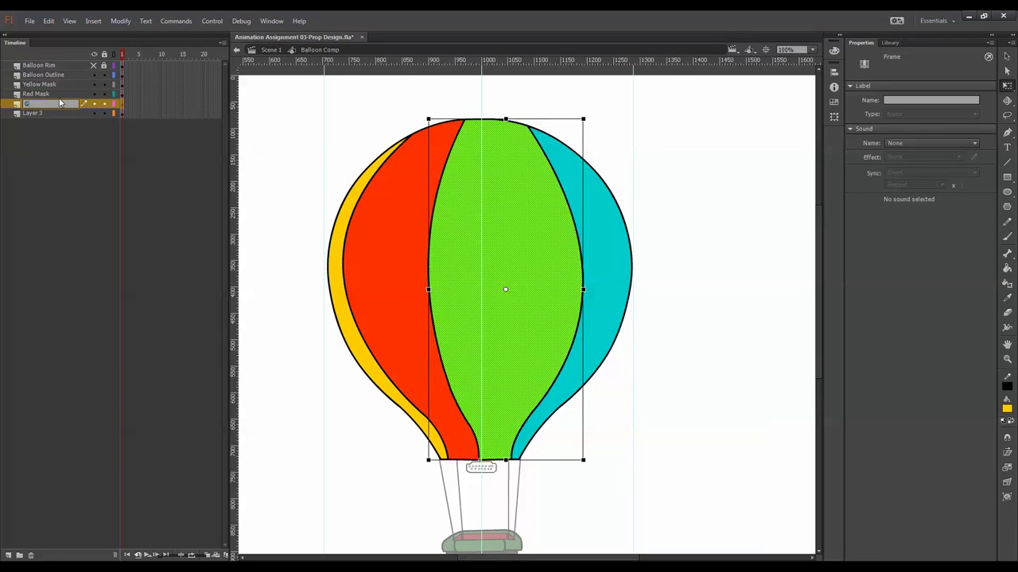
text(Green Mask)
key(Return)
click(82, 115)
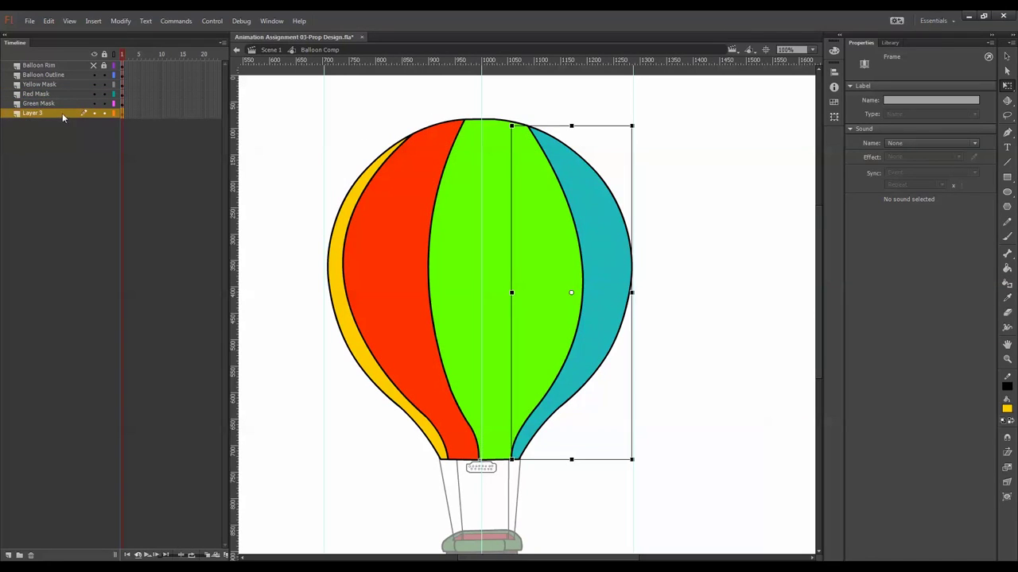
text(Blue Mask)
key(Return)
click(270, 243)
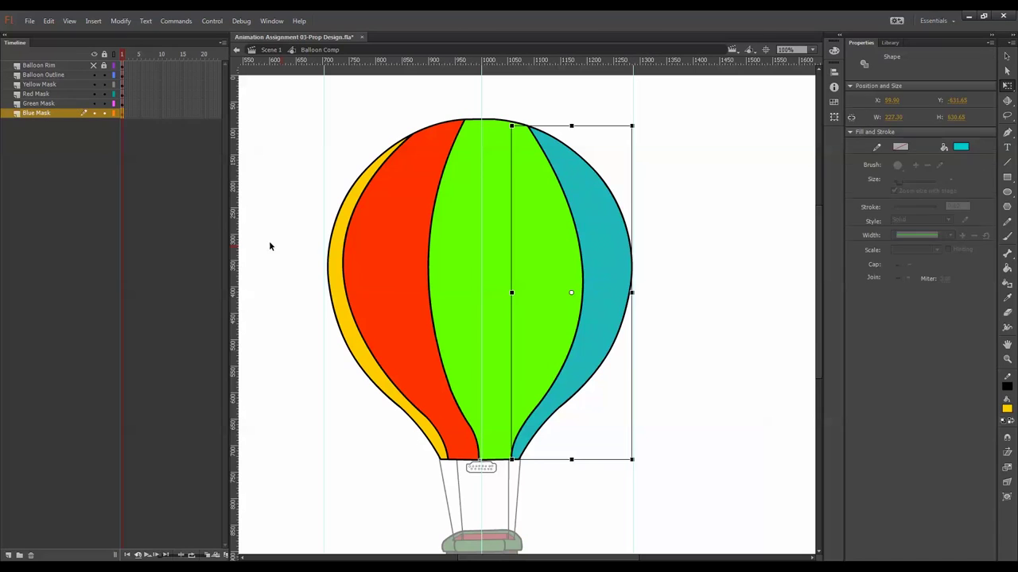
- Add a layer directly above Yellow Mask and import the Texture-006 image onto the stage there
click(70, 84)
click(8, 555)
click(30, 21)
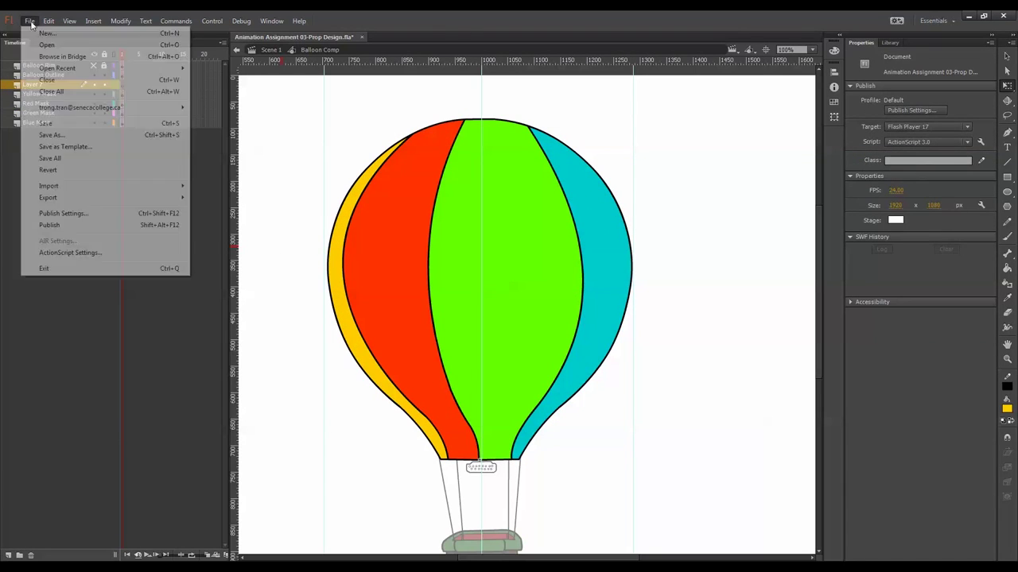
mouse_move(67, 189)
click(238, 186)
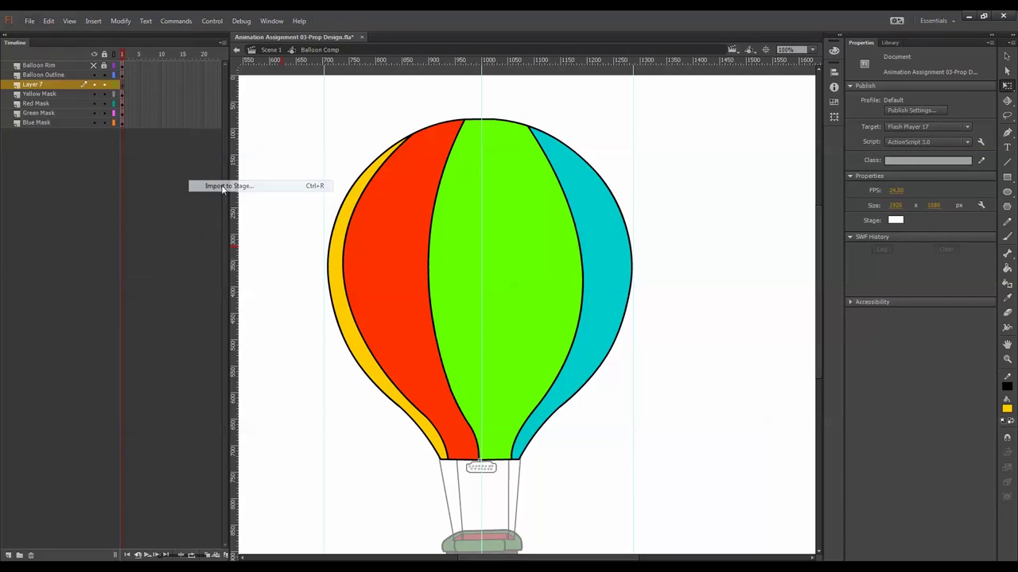
click(316, 55)
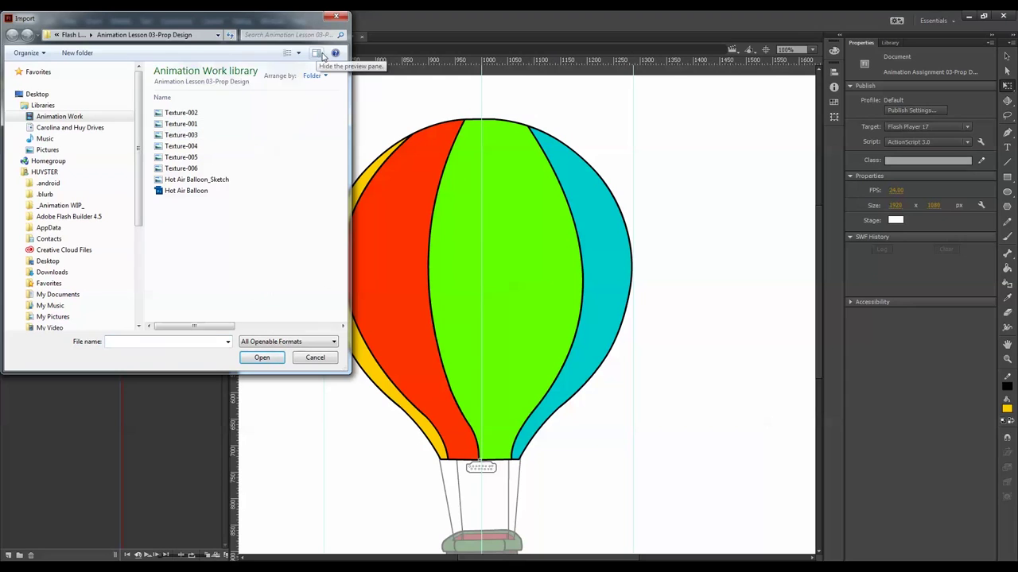
click(317, 54)
click(288, 53)
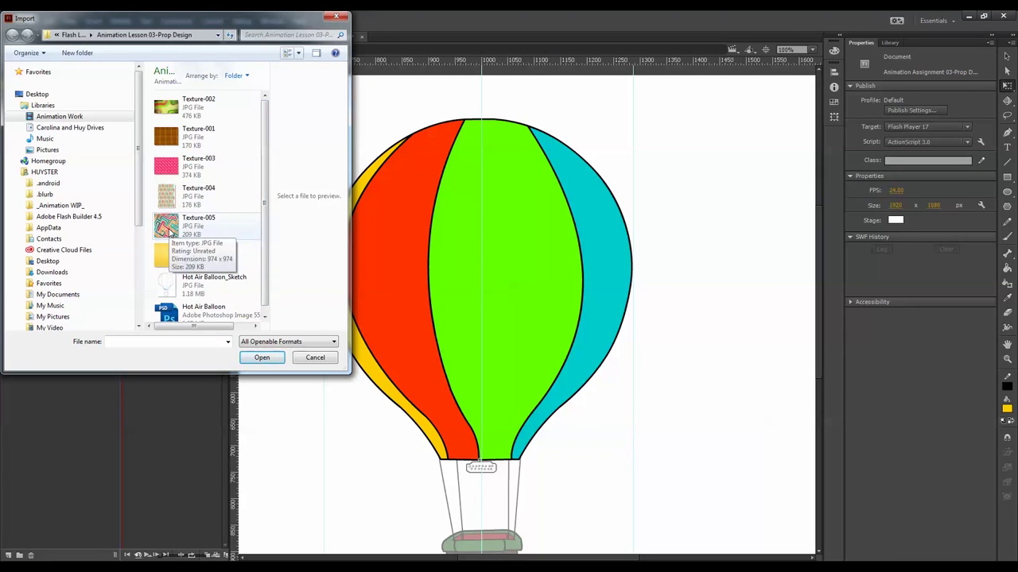
click(172, 229)
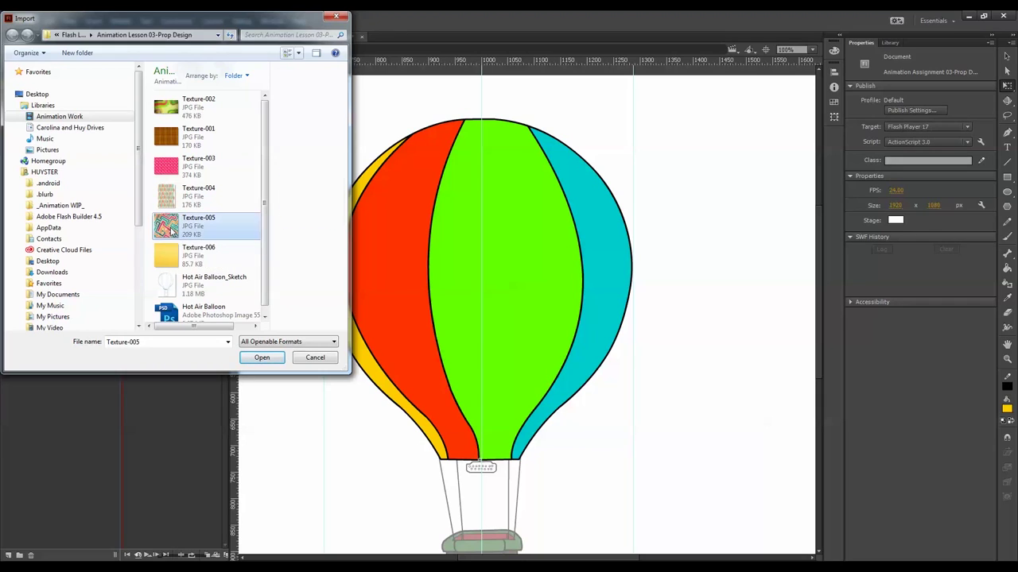
click(191, 268)
click(265, 359)
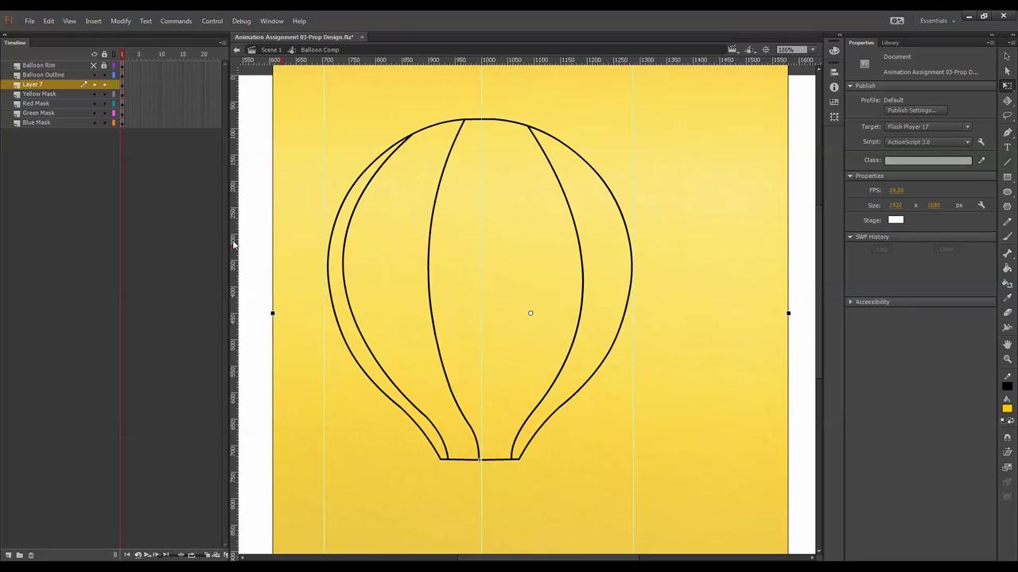
- Place the texture layer beneath Yellow Mask and convert Yellow Mask into a mask for it
drag(65, 83, 66, 97)
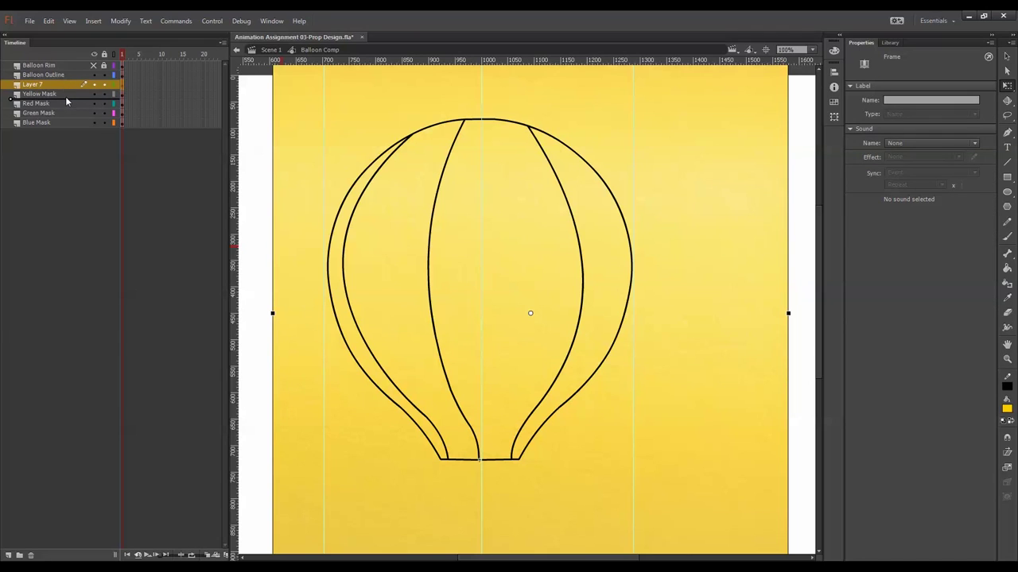
click(64, 85)
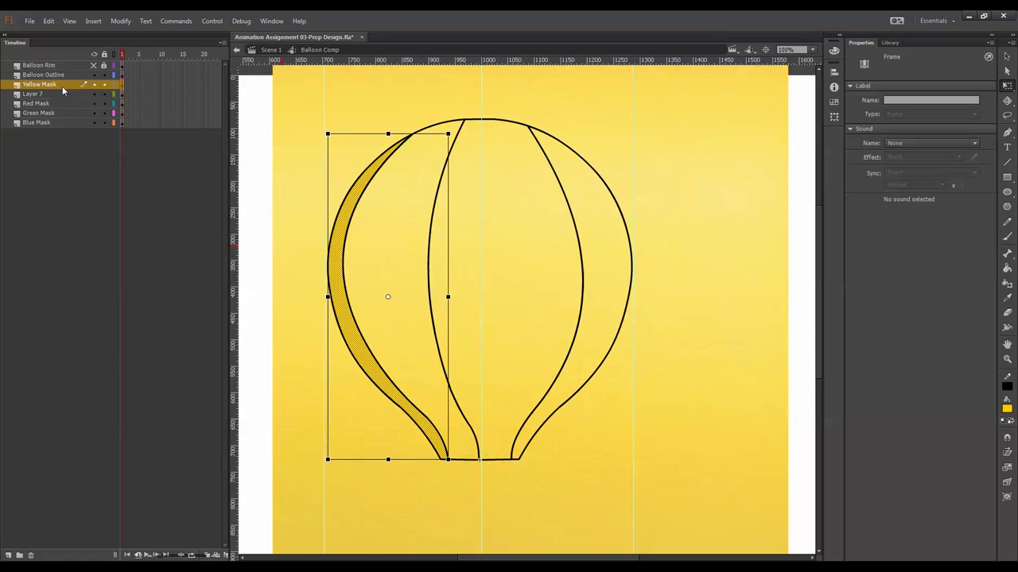
right_click(62, 86)
click(108, 240)
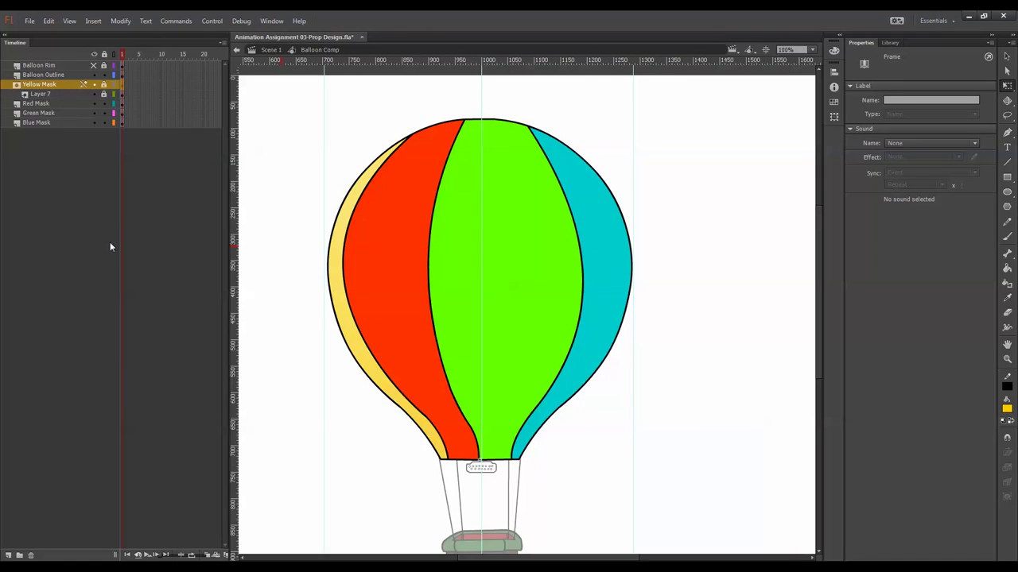
- Unlock the yellow texture layer, rotate the image a quarter turn, scale it to about 748 by 749 px over the balloon, and relock the layer
click(104, 94)
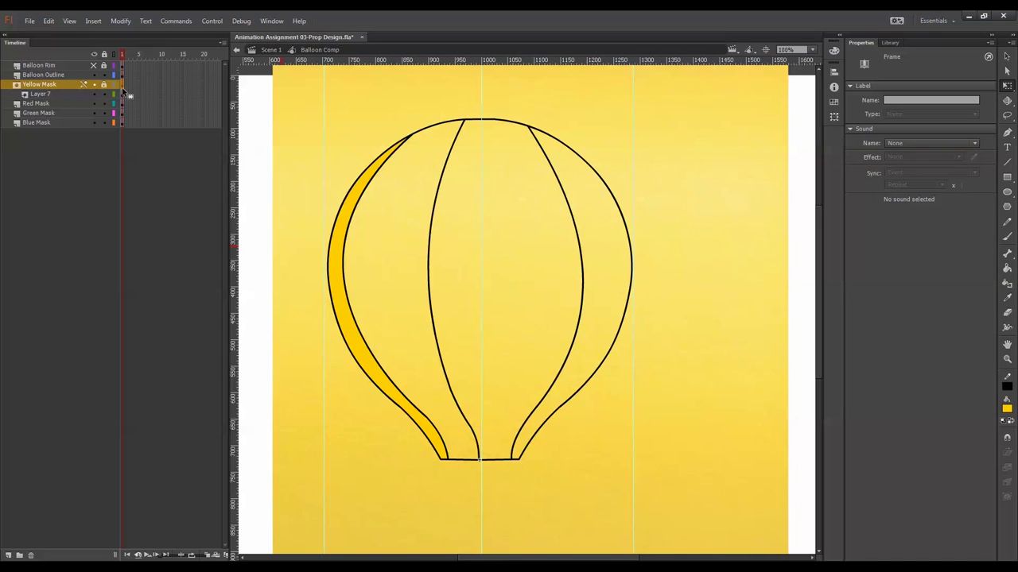
click(123, 95)
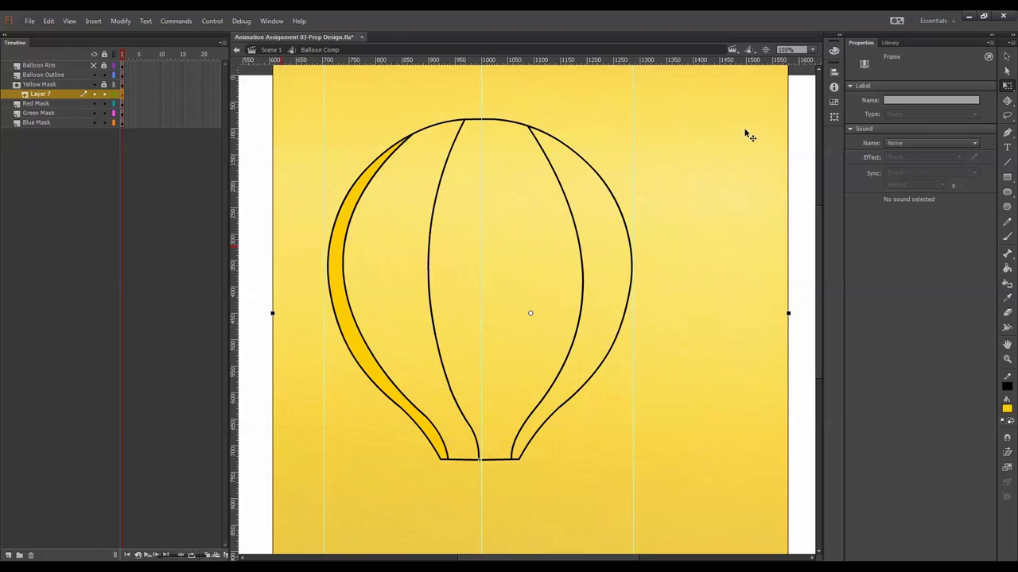
key(ctrl+minus)
drag(669, 187, 620, 198)
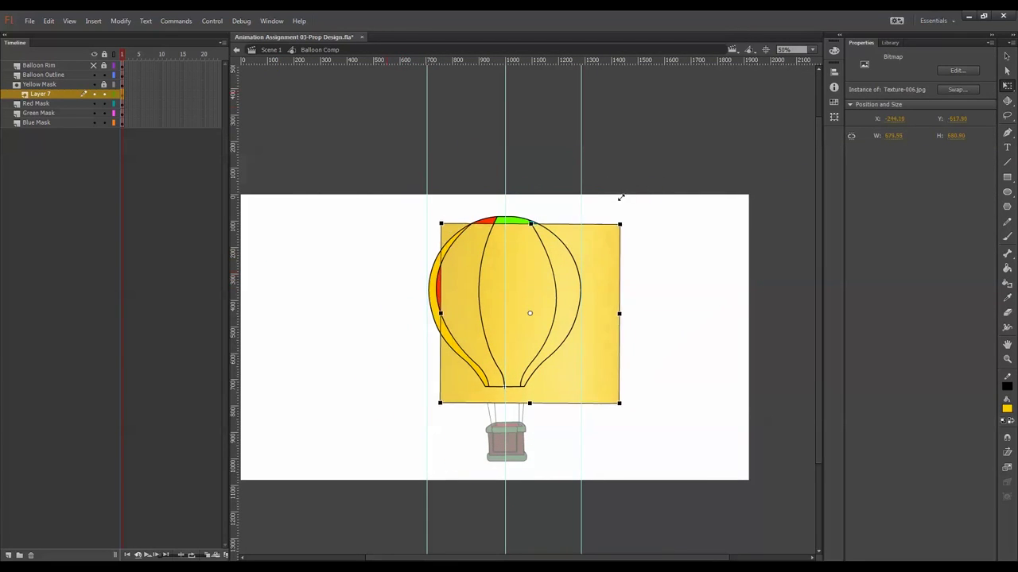
mouse_move(607, 252)
mouse_down()
mouse_move(574, 246)
mouse_move(592, 250)
mouse_up()
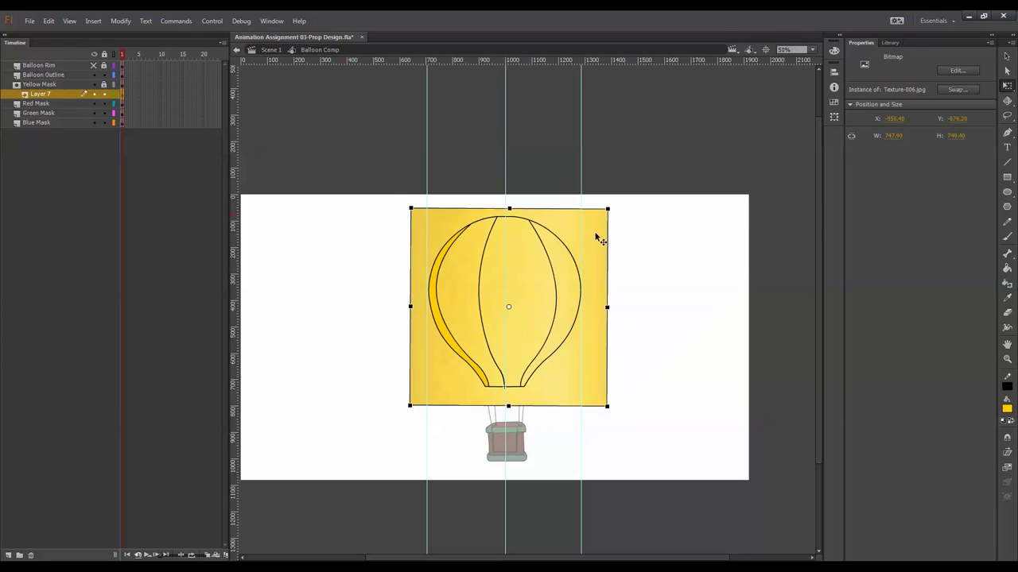
key(Escape)
click(104, 94)
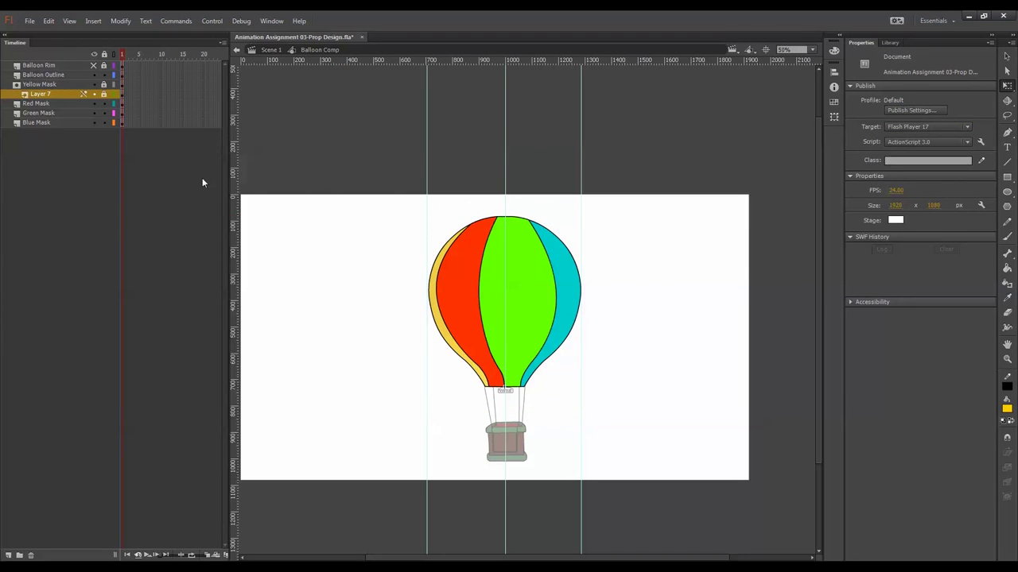
- Try importing the Texture-005 image directly onto the Green Mask layer, and delete the placed image
click(58, 112)
click(29, 21)
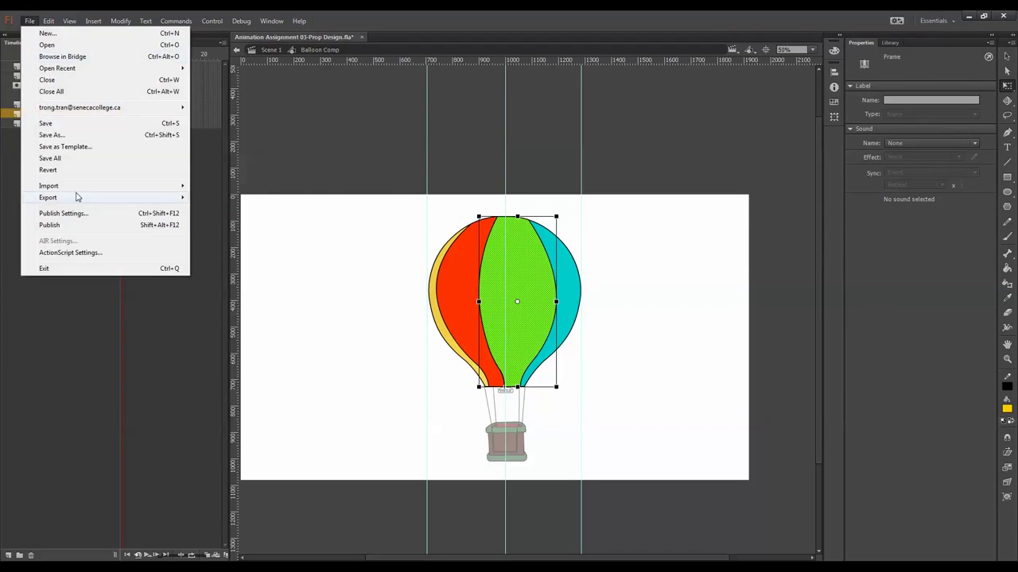
mouse_move(79, 184)
click(231, 185)
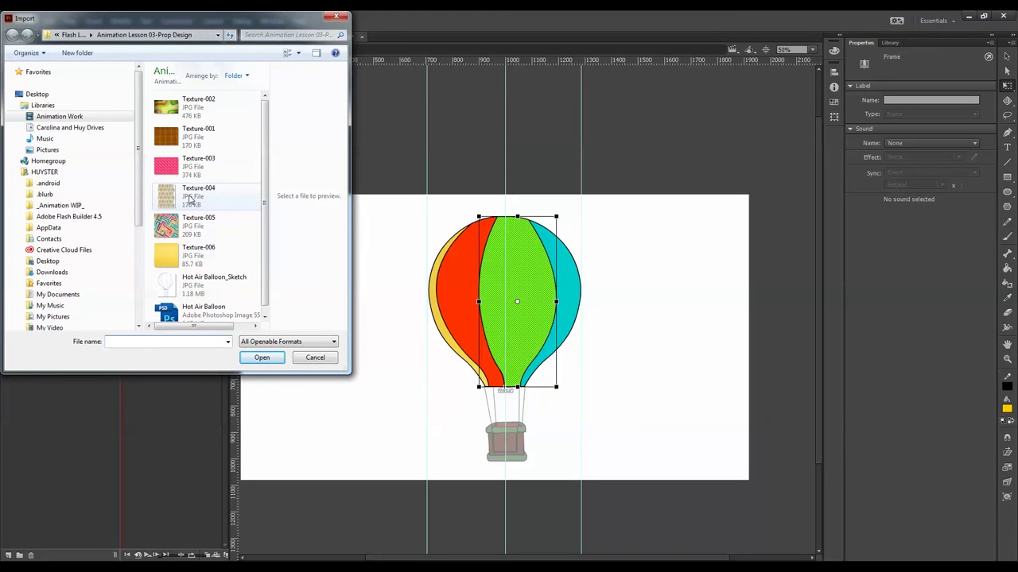
click(206, 226)
click(263, 357)
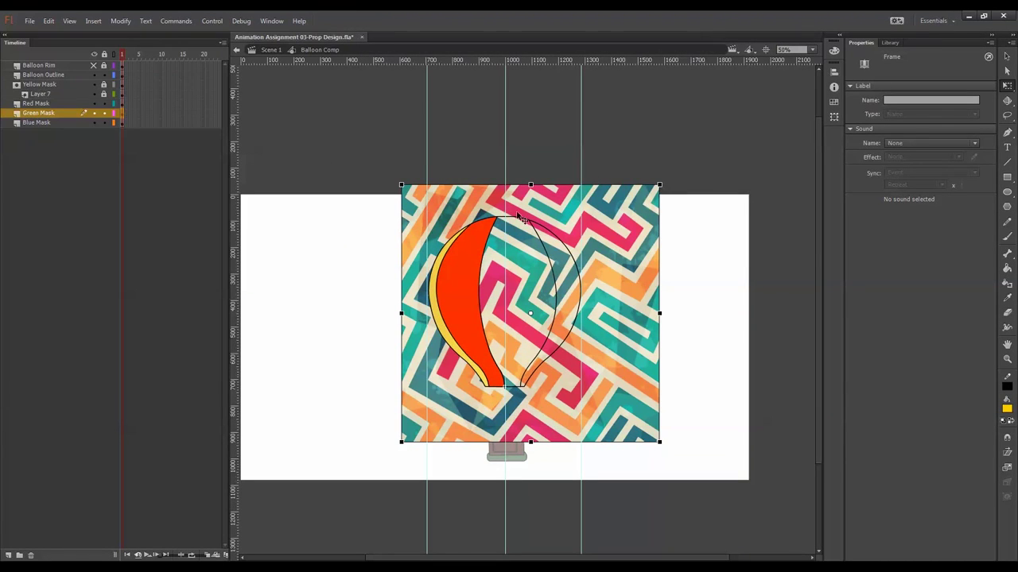
click(663, 295)
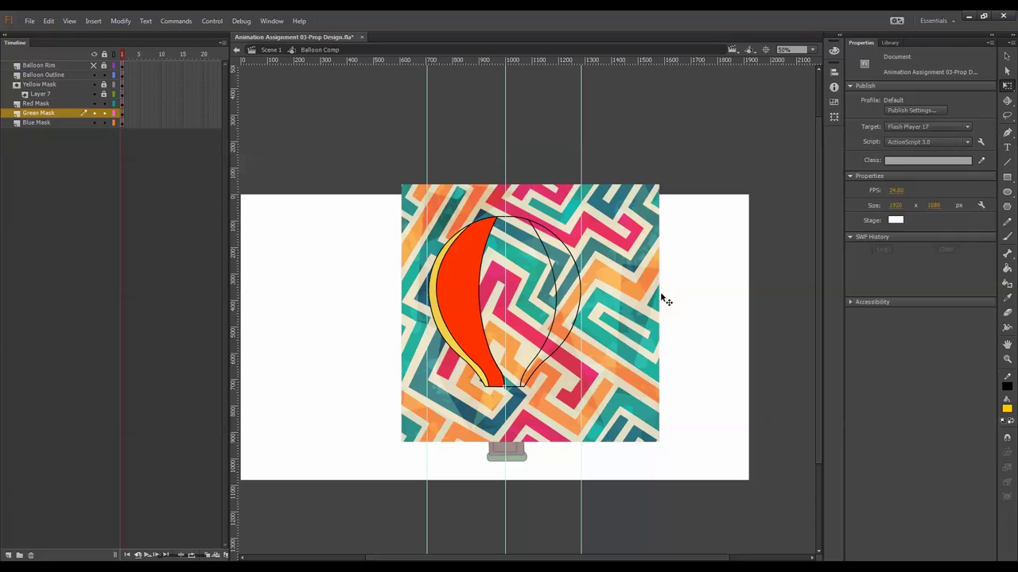
click(631, 303)
key(Delete)
- Add a layer beneath Green Mask, place the Texture-005 image on it, and convert Green Mask into a mask for it
click(9, 554)
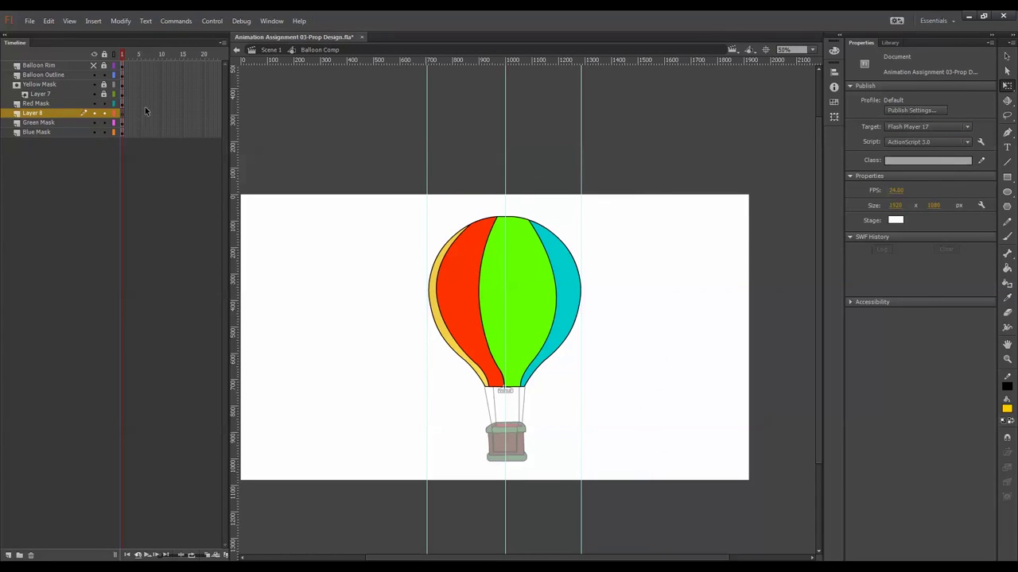
drag(68, 113, 68, 125)
key(ctrl+v)
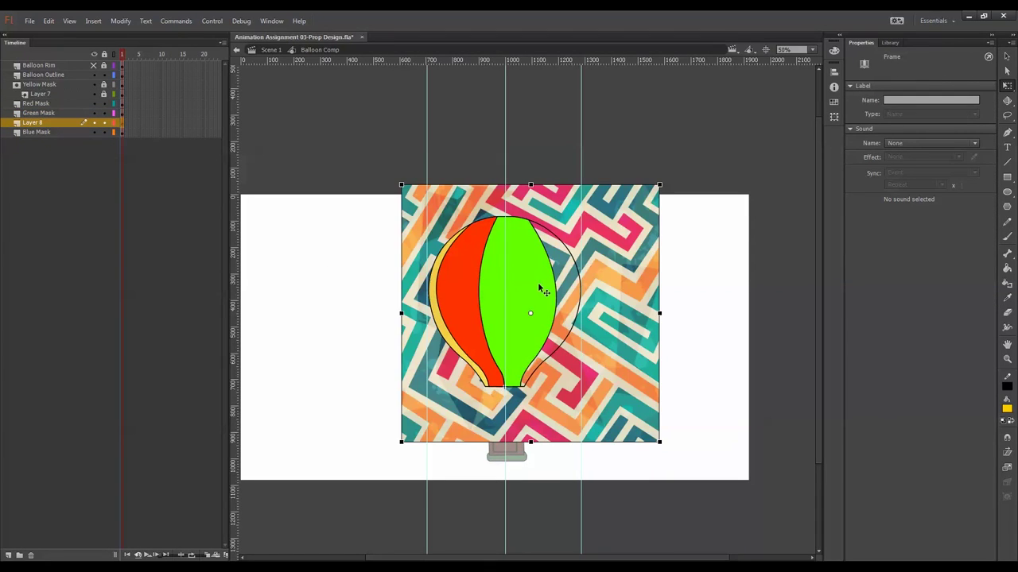
right_click(71, 116)
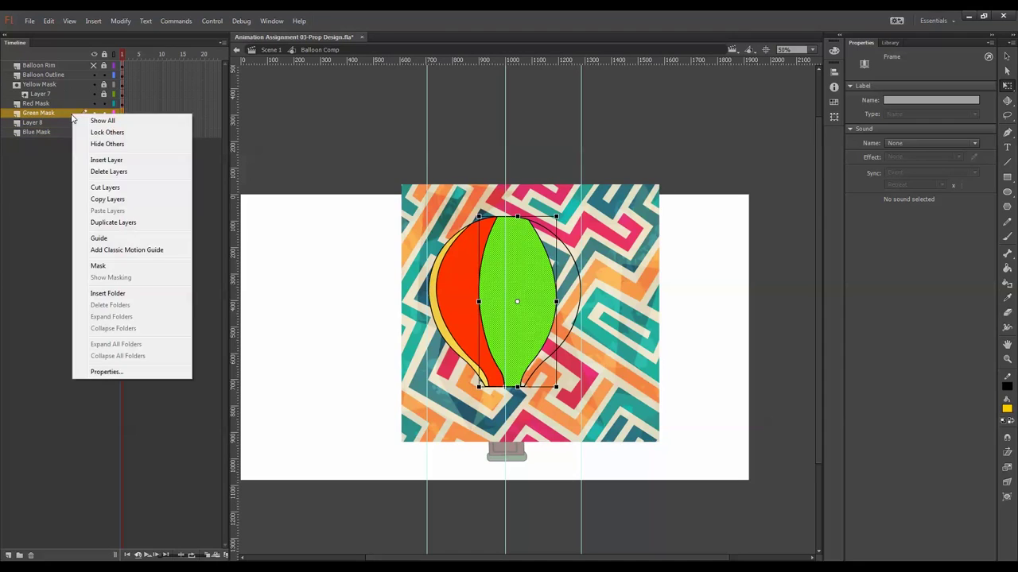
click(100, 264)
- Unlock the green panel's texture layer, rotate and scale down the image over the balloon, and relock the layer
click(104, 122)
click(640, 191)
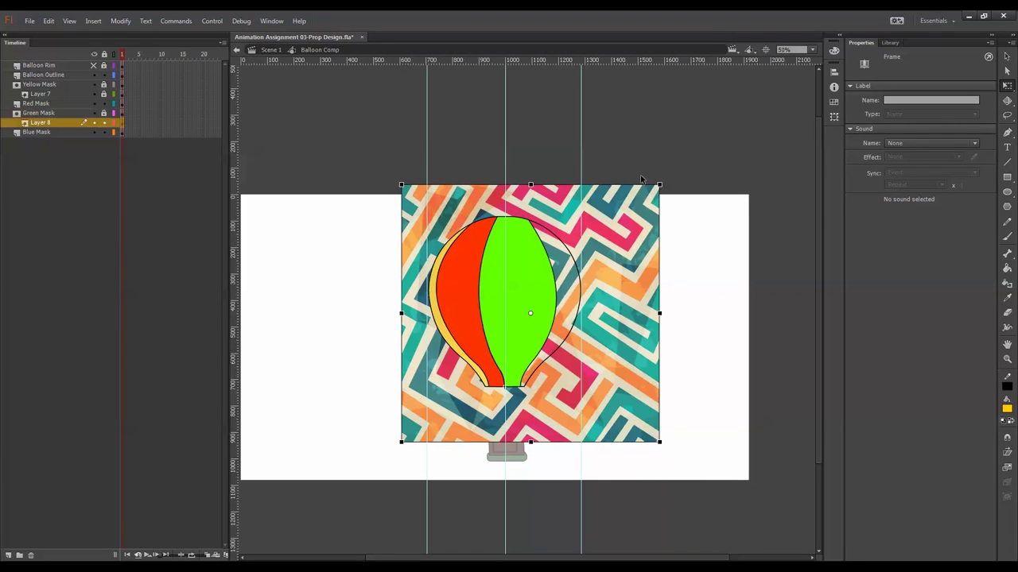
drag(668, 189, 708, 295)
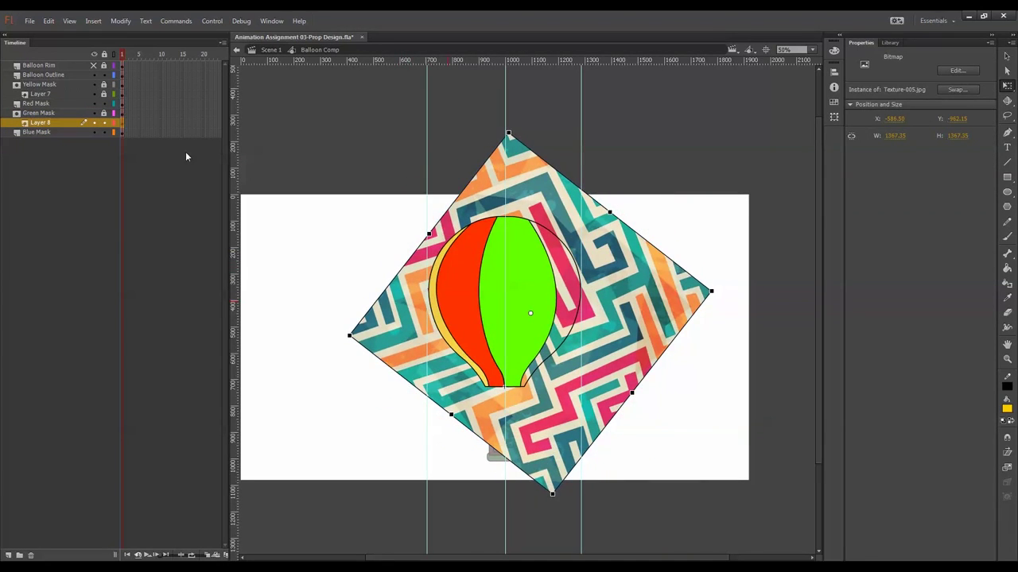
click(104, 123)
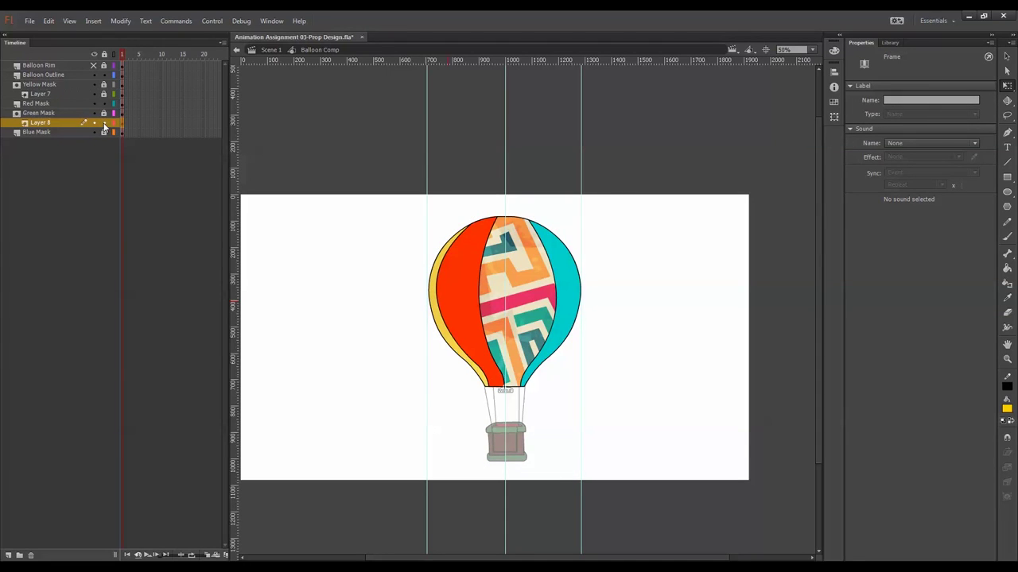
click(105, 123)
drag(706, 297, 650, 199)
click(103, 123)
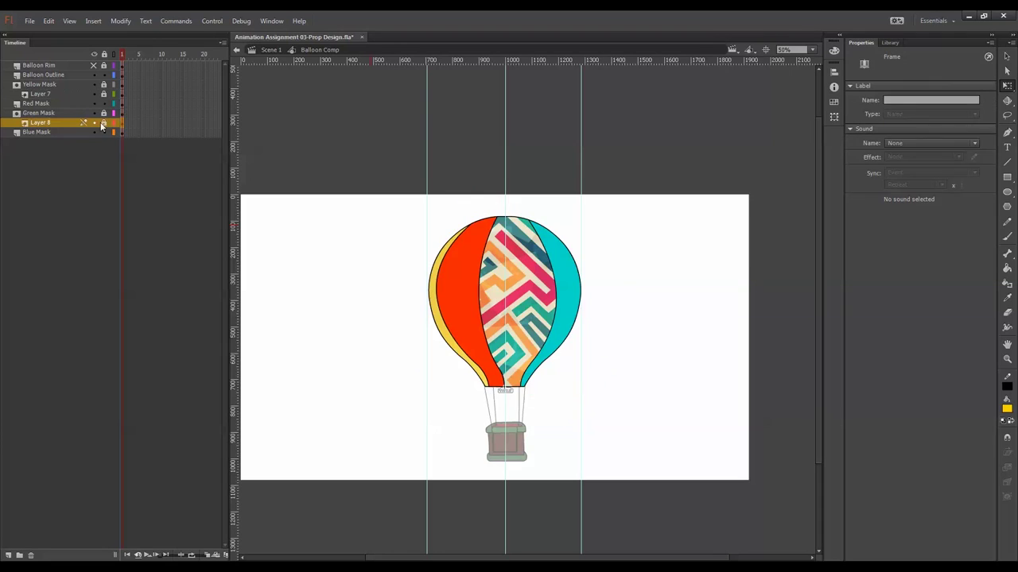
- Add a layer directly above Green Mask and import the Texture-003 image onto the stage there
click(464, 290)
click(67, 114)
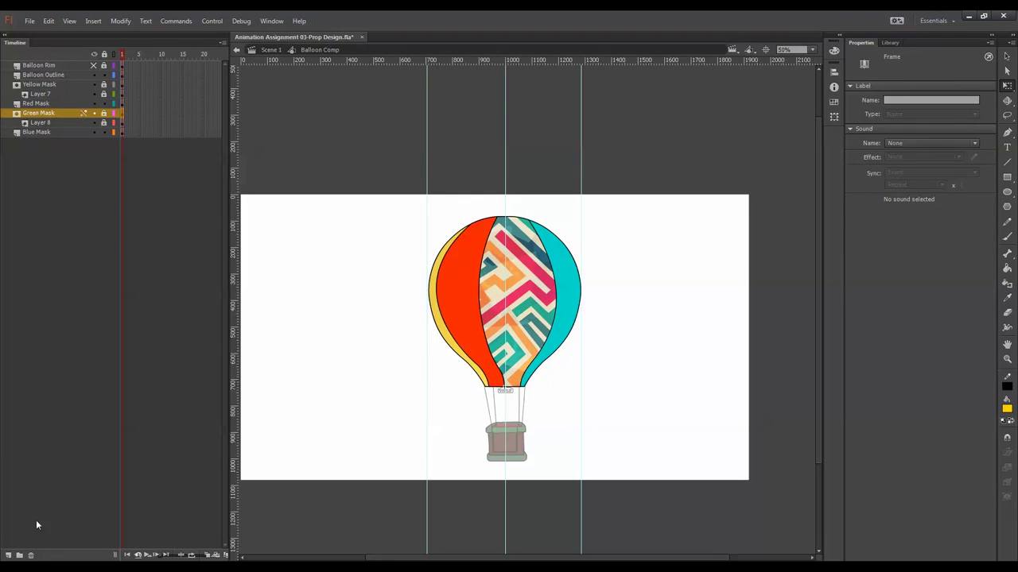
click(9, 555)
click(124, 113)
click(29, 21)
mouse_move(49, 185)
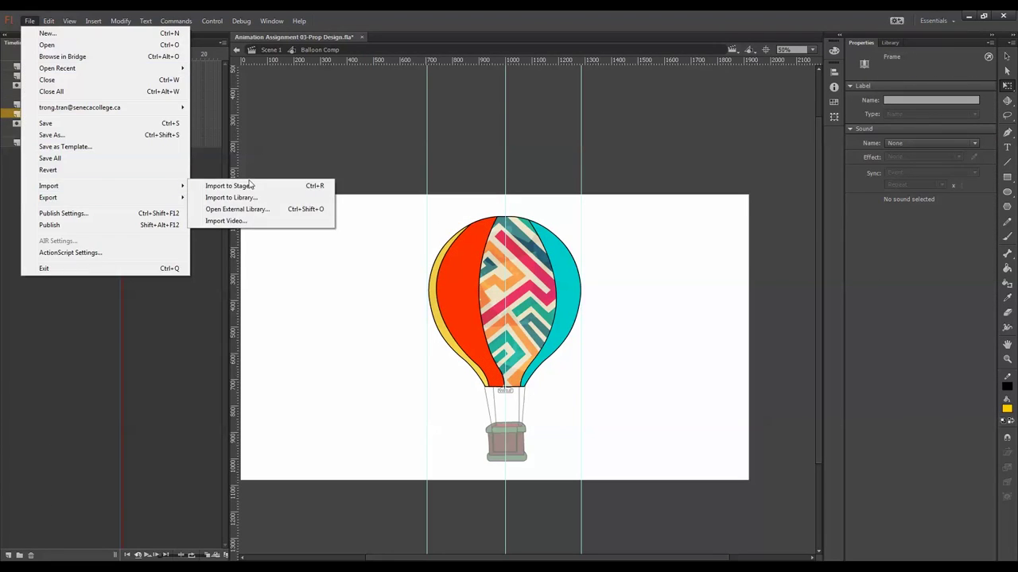
click(230, 186)
click(198, 163)
click(263, 358)
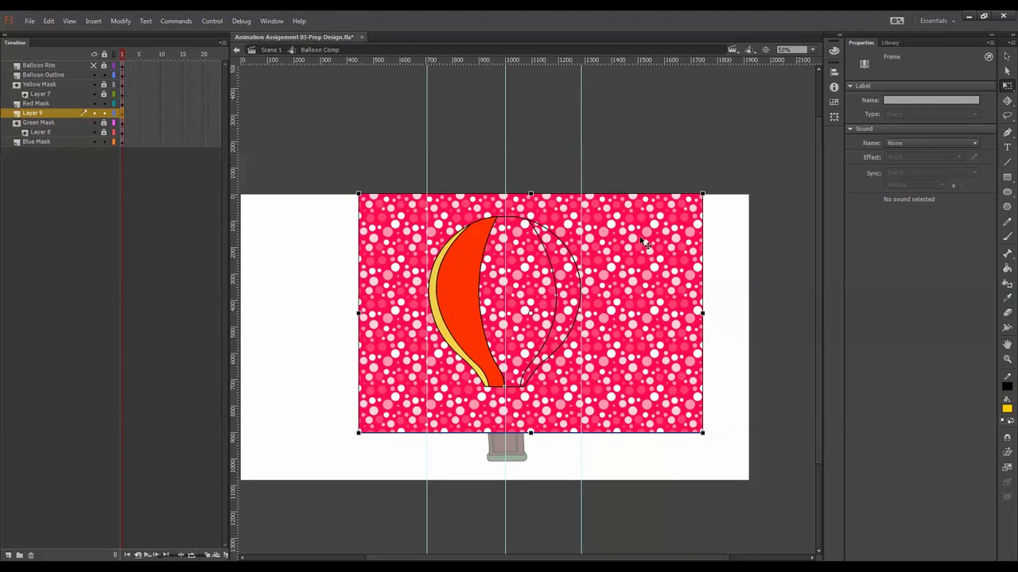
- Scale down and skew the pink dotted texture over the red panel, and convert Red Mask into a mask for it
drag(702, 193, 636, 259)
drag(622, 271, 605, 223)
click(70, 105)
right_click(70, 105)
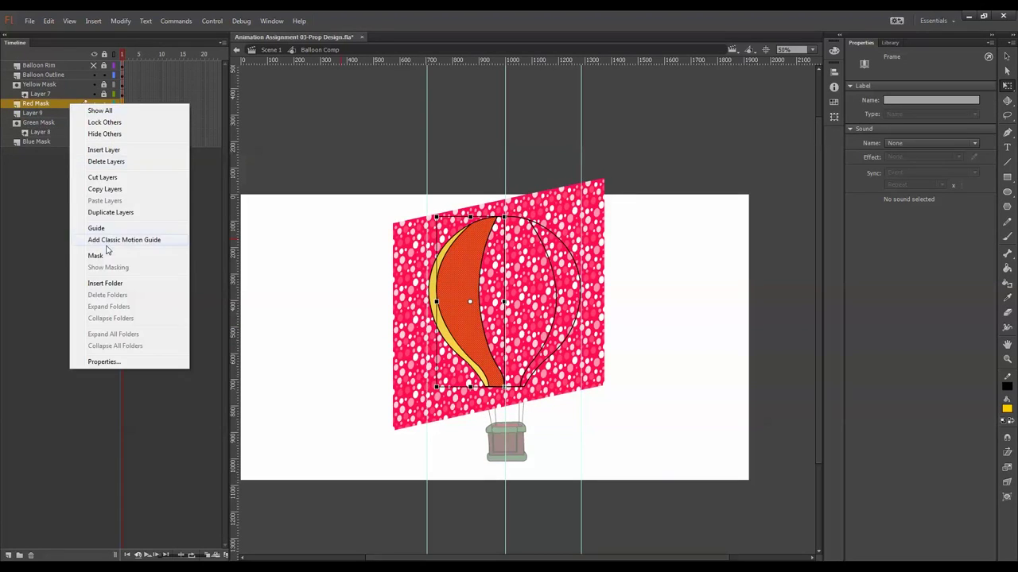
click(104, 250)
click(600, 296)
- Add a layer beneath Blue Mask and import only the Texture-001 image onto the stage there, declining the image sequence
click(571, 288)
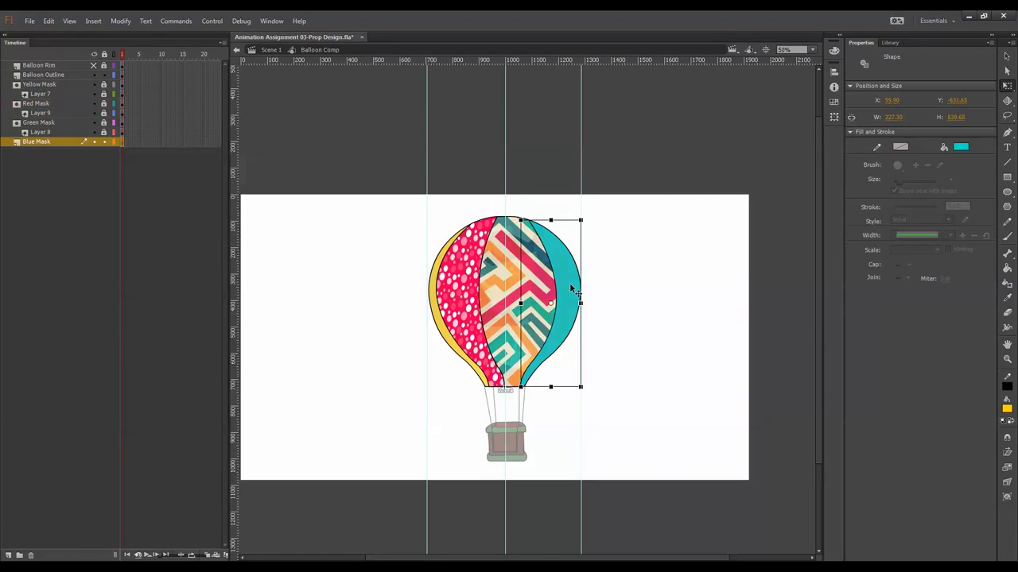
click(8, 555)
drag(73, 162, 73, 159)
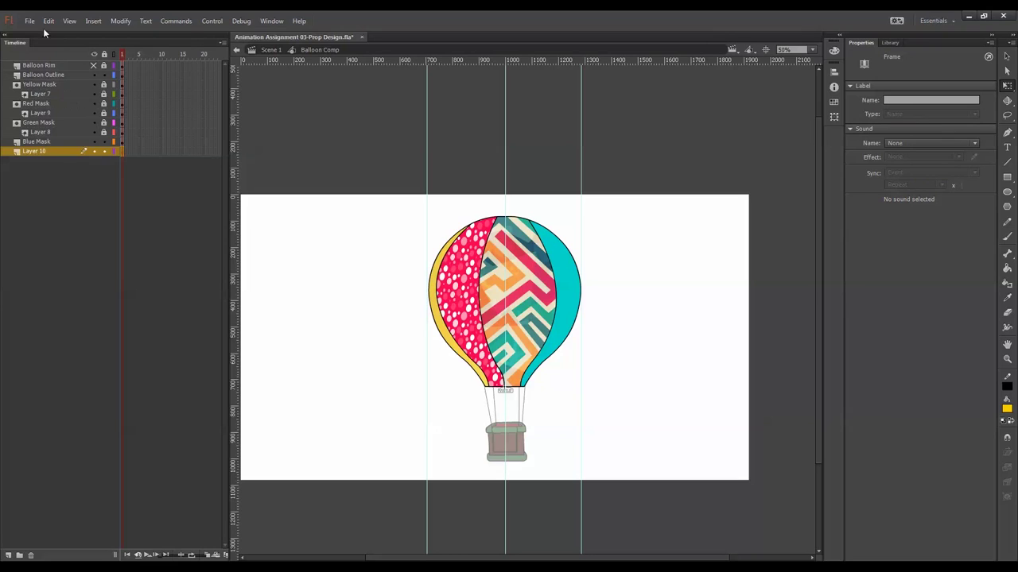
click(30, 20)
mouse_move(84, 186)
click(215, 183)
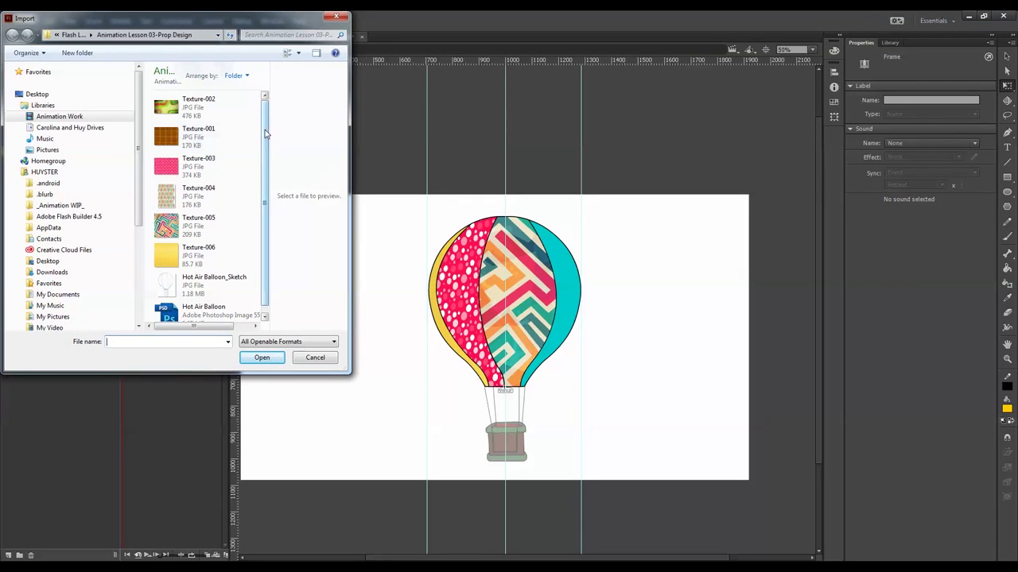
click(208, 197)
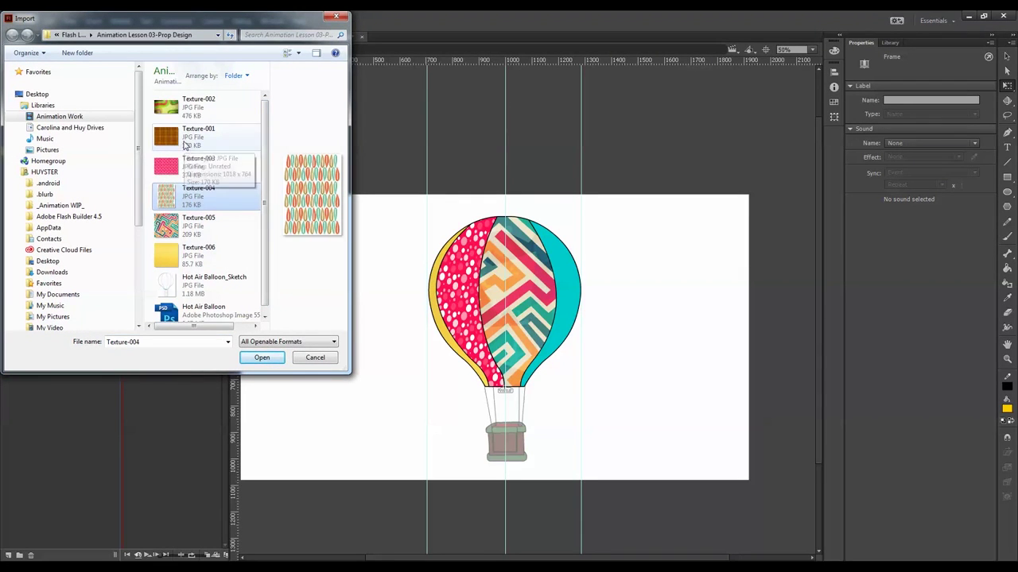
click(173, 141)
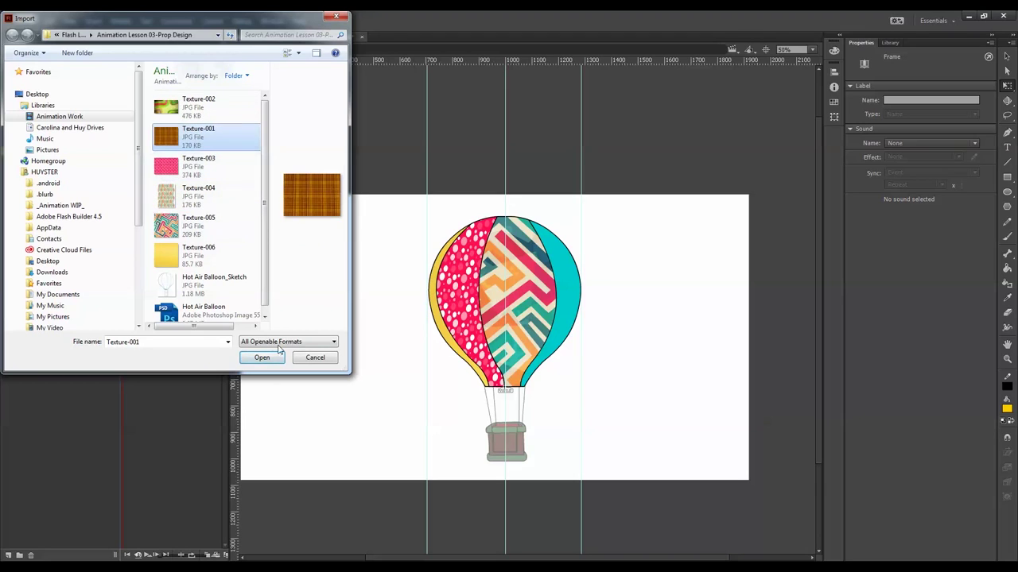
click(259, 361)
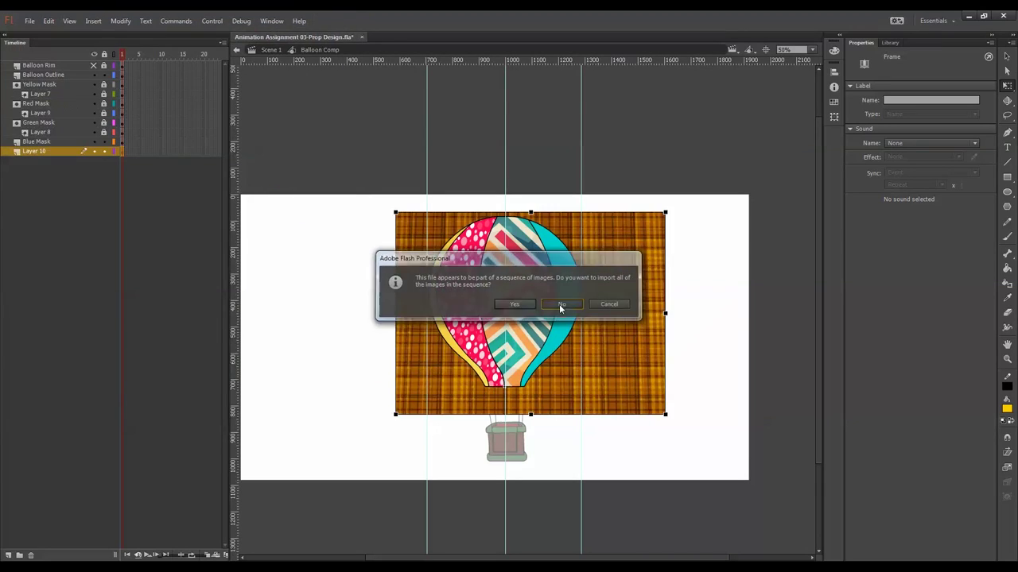
click(559, 304)
- Rotate the plaid texture about a quarter turn and skew it so it covers the blue panel
click(72, 144)
click(647, 242)
drag(674, 215, 636, 456)
drag(633, 416, 616, 445)
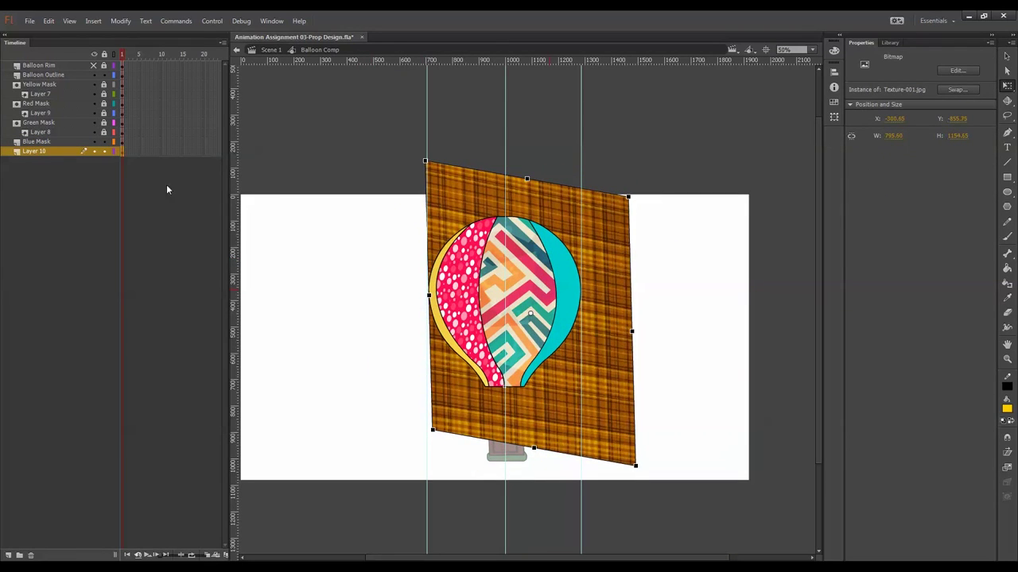
- Convert Blue Mask into a mask for the plaid texture layer and return to Scene 1
click(68, 143)
right_click(68, 143)
click(94, 293)
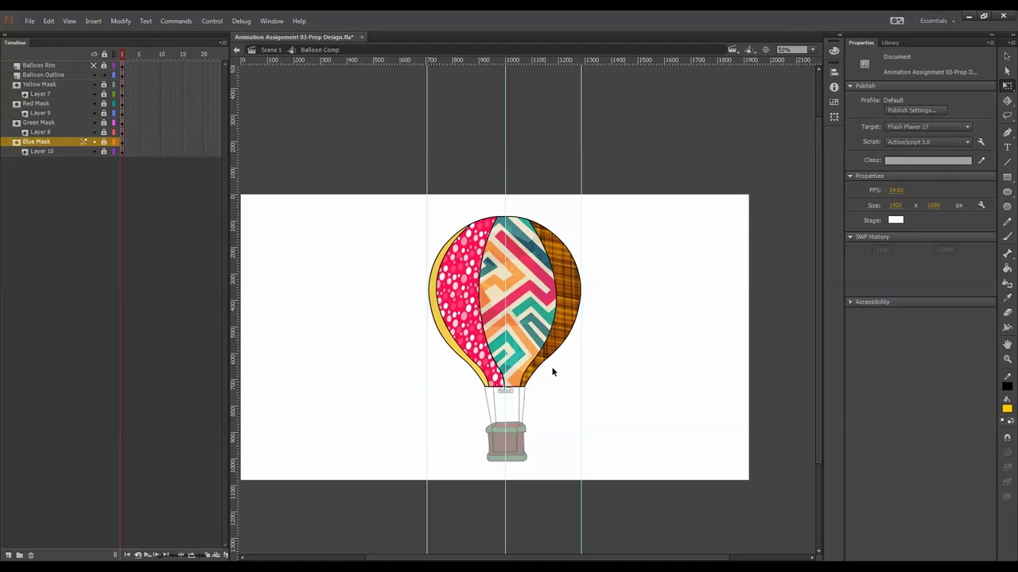
double_click(579, 406)
click(624, 391)
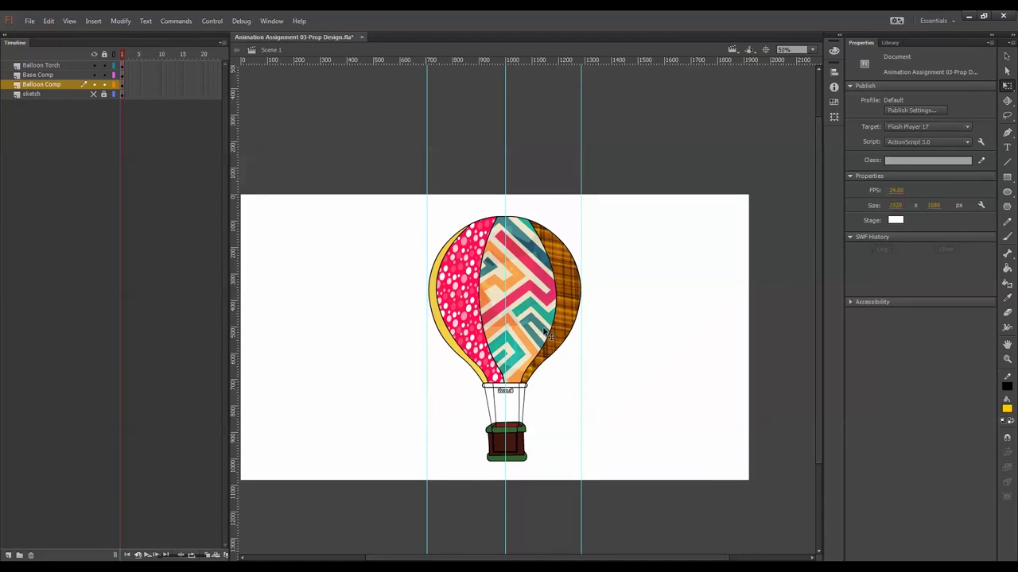
click(549, 334)
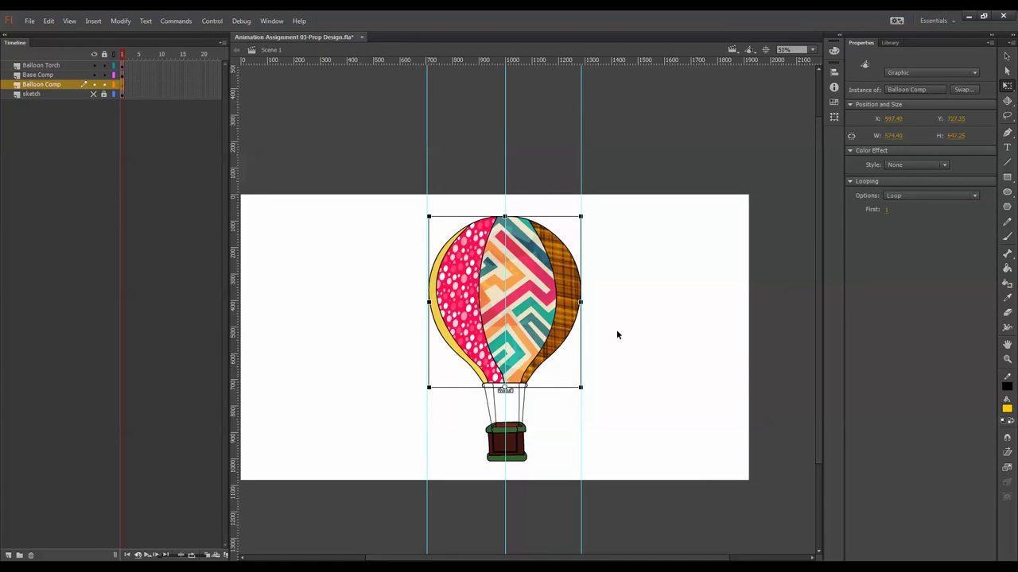
drag(586, 215, 602, 255)
key(ctrl+z)
- Move the Balloon Comp layer above Balloon Torch in the main scene's layer stack
click(546, 297)
drag(61, 85, 62, 63)
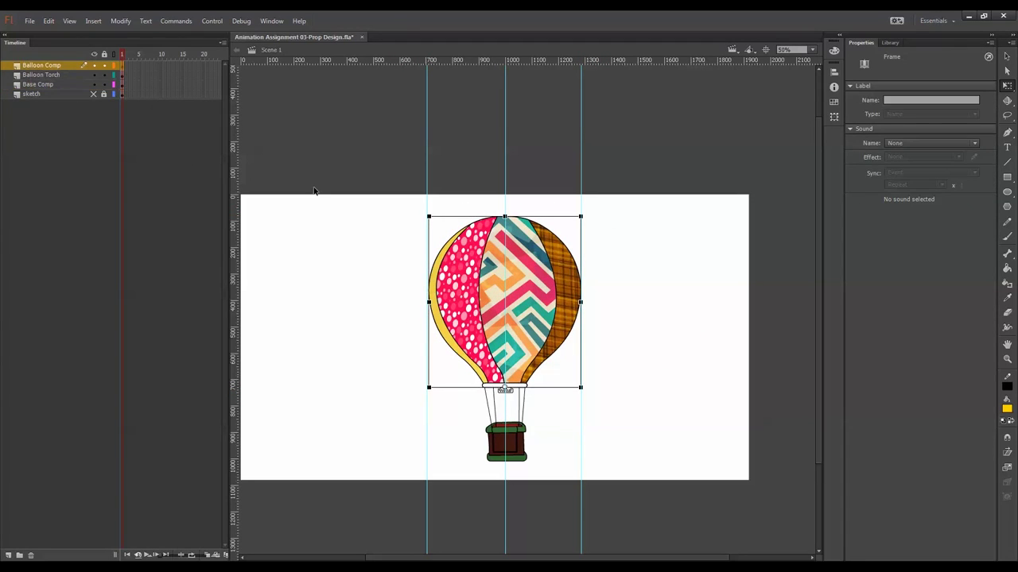
click(572, 404)
- Hide the rulers and the guides around the stage
click(69, 20)
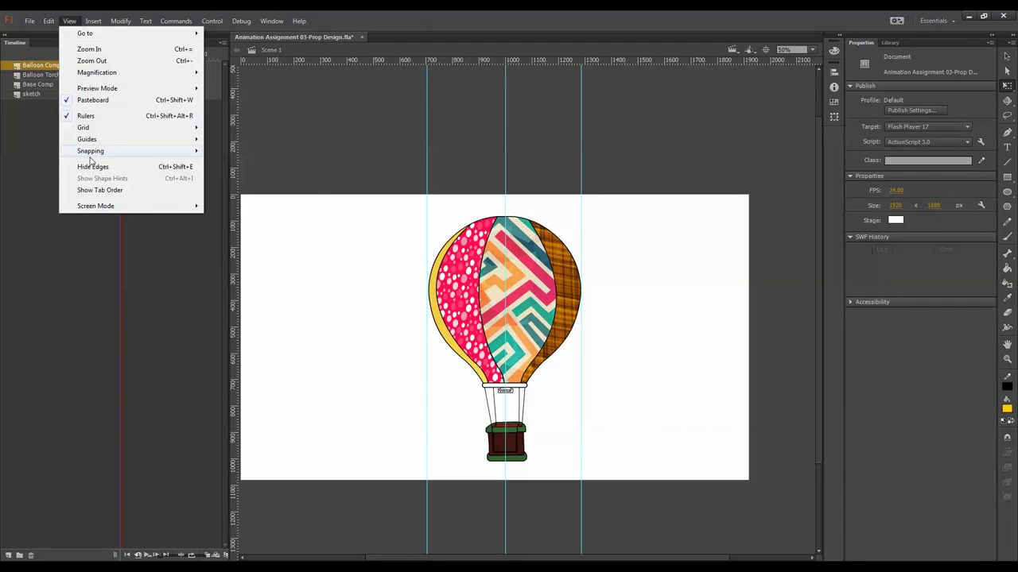
click(87, 118)
click(48, 21)
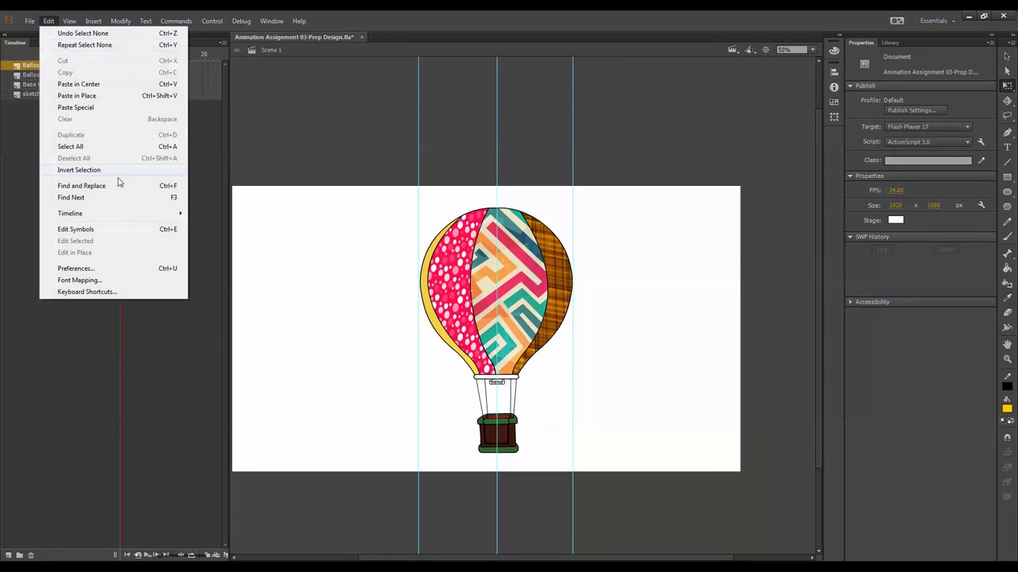
mouse_move(69, 21)
mouse_move(191, 139)
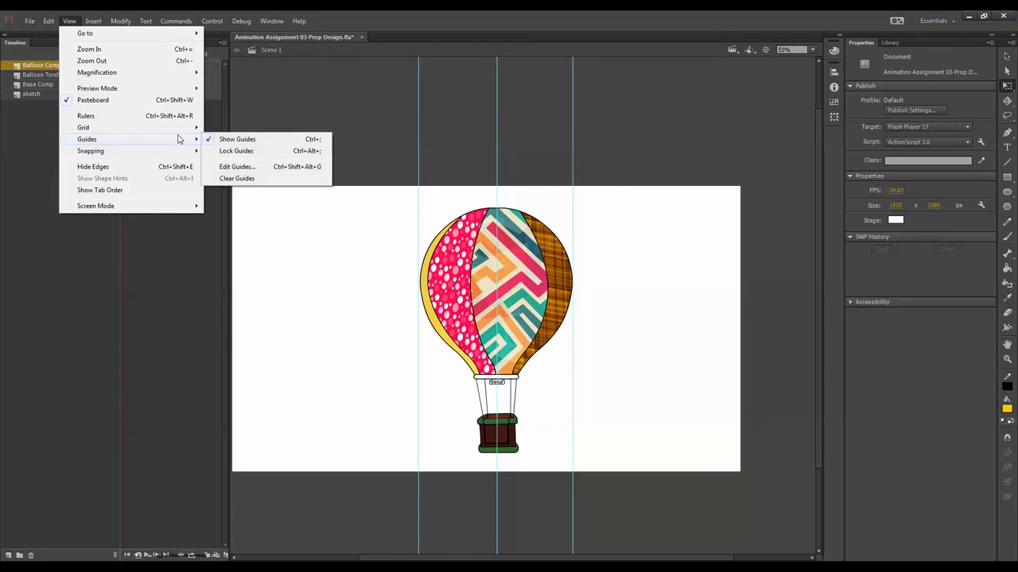
click(234, 140)
- Open the Balloon Comp symbol for editing, and show and unlock its Balloon Rim layer
key(ctrl+equal)
drag(651, 421, 602, 406)
double_click(538, 404)
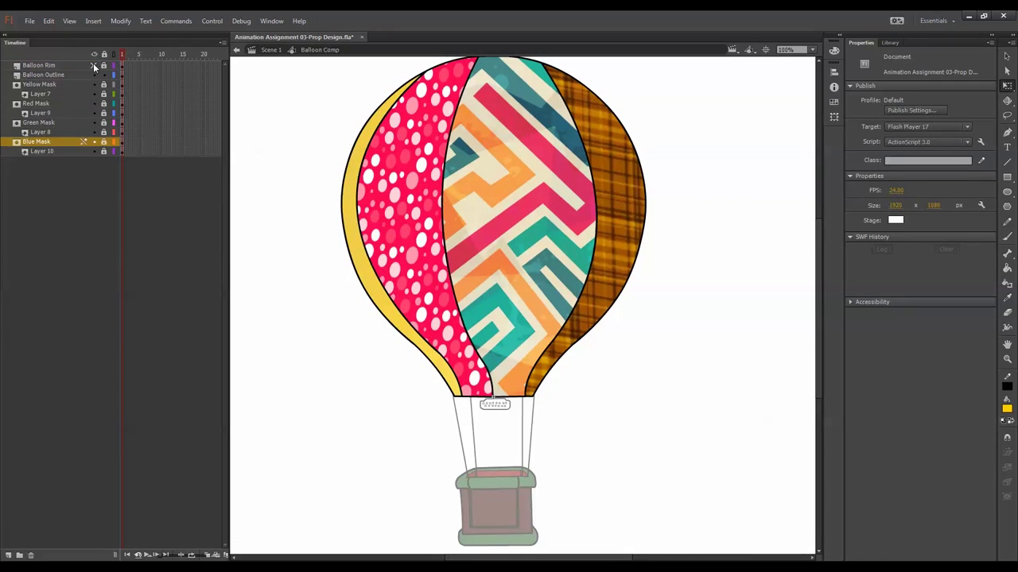
click(122, 72)
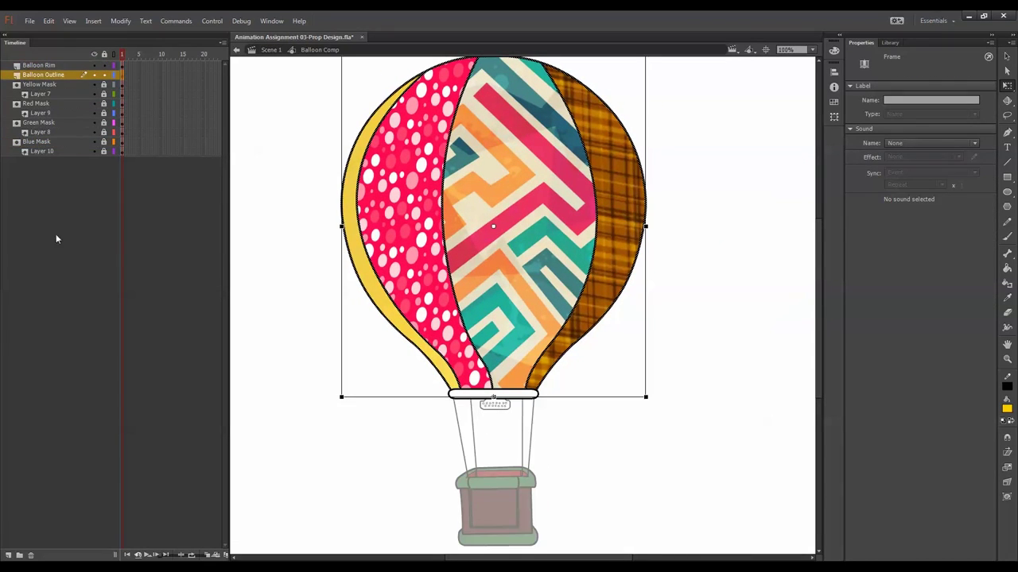
- Add a layer above Balloon Outline and open the Balloon Rim symbol for editing
click(8, 556)
click(123, 67)
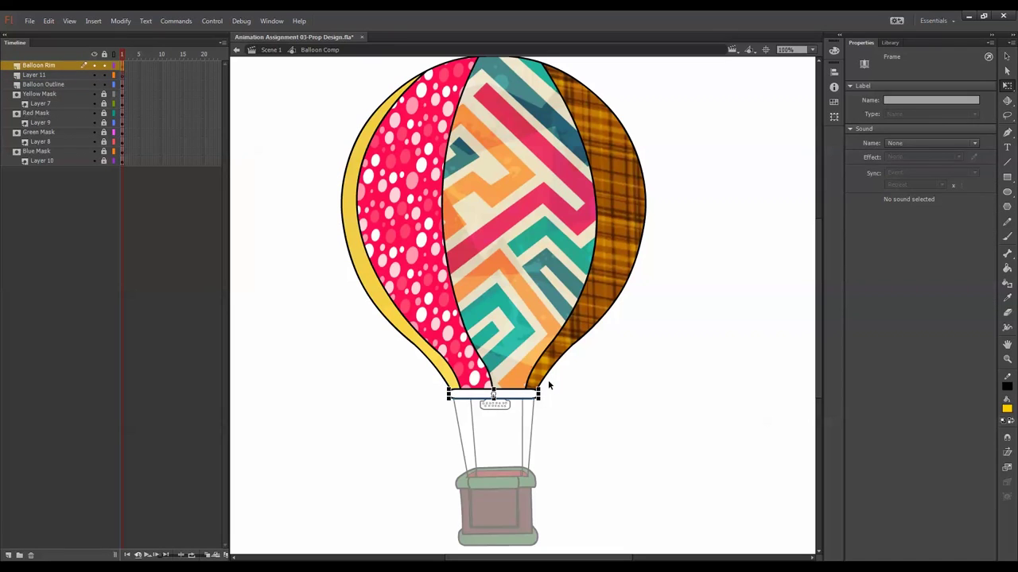
click(539, 402)
click(533, 394)
double_click(525, 393)
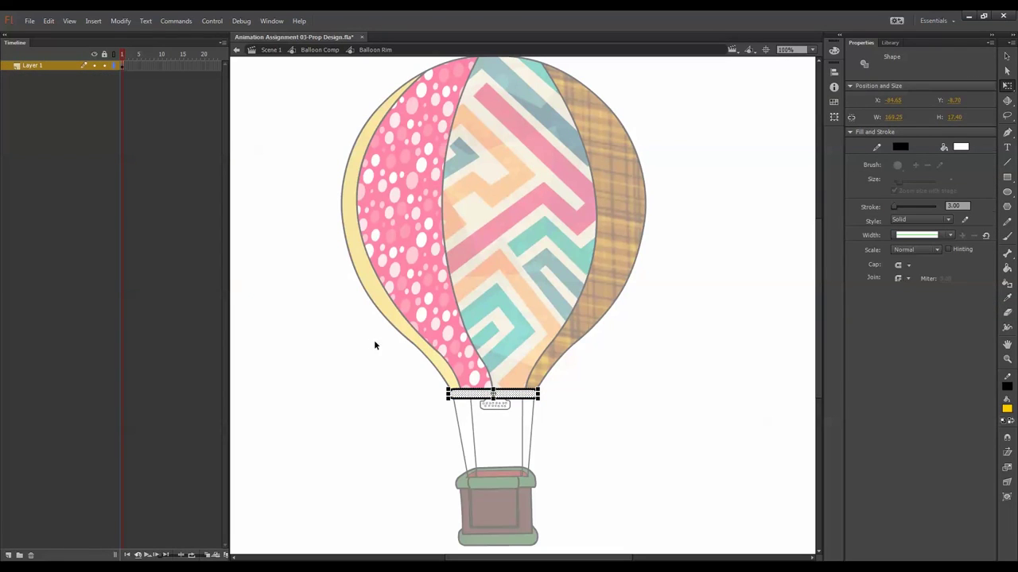
- Cut the white fill out of the rim shape and add a new layer beneath the rim's outline layer
click(523, 395)
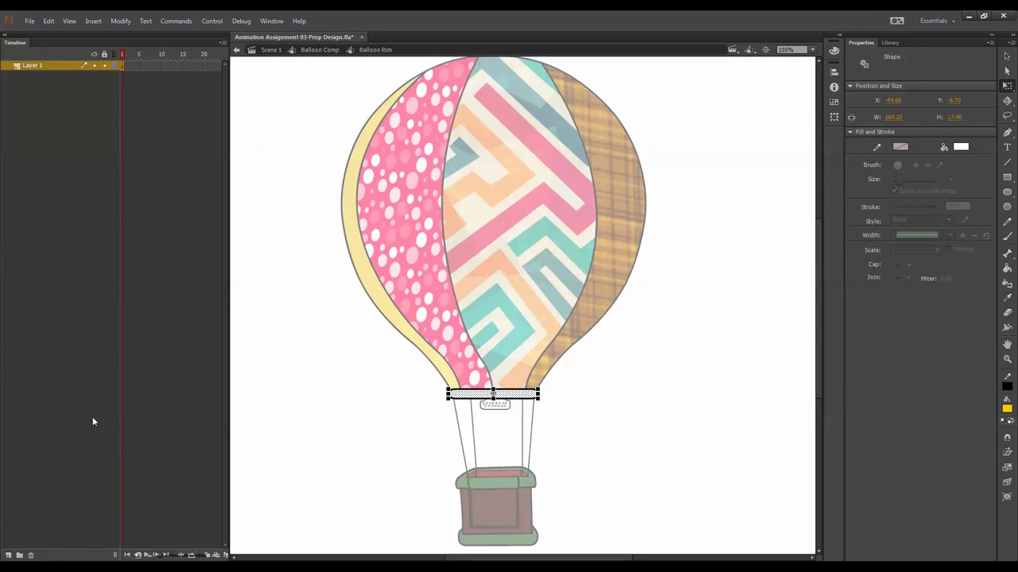
click(414, 382)
click(7, 556)
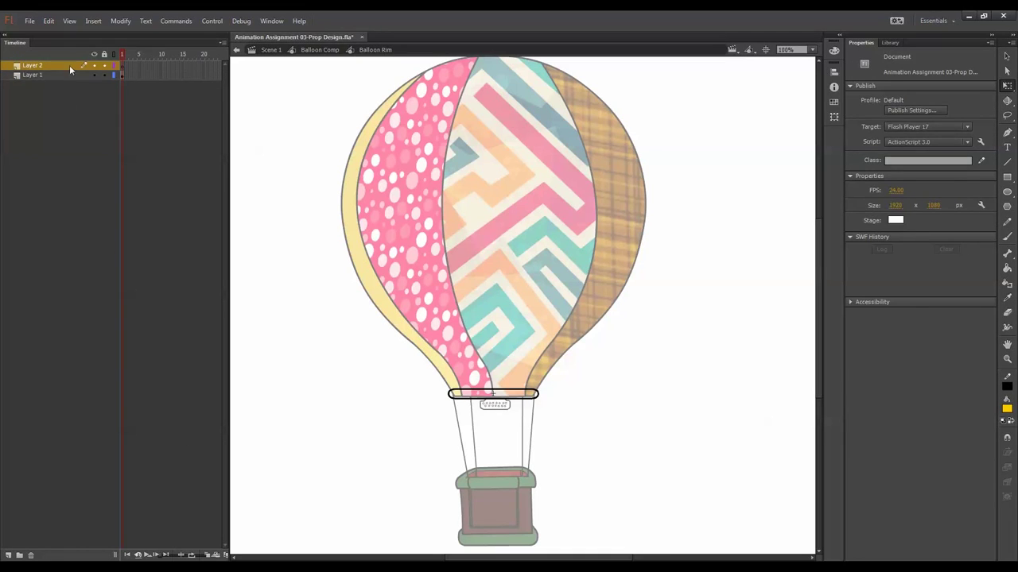
key(ctrl+v)
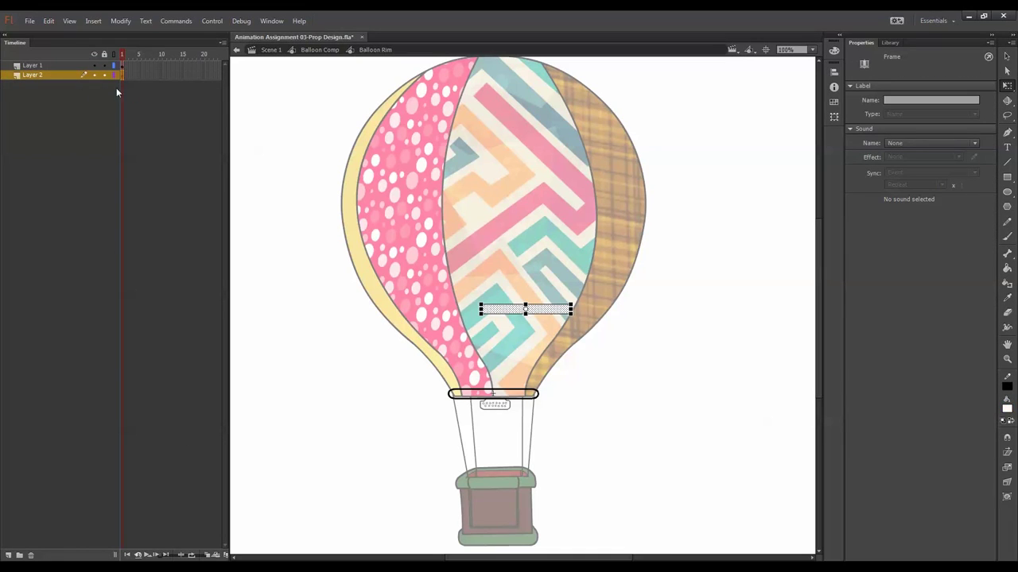
double_click(31, 75)
text(mask)
key(Return)
click(8, 556)
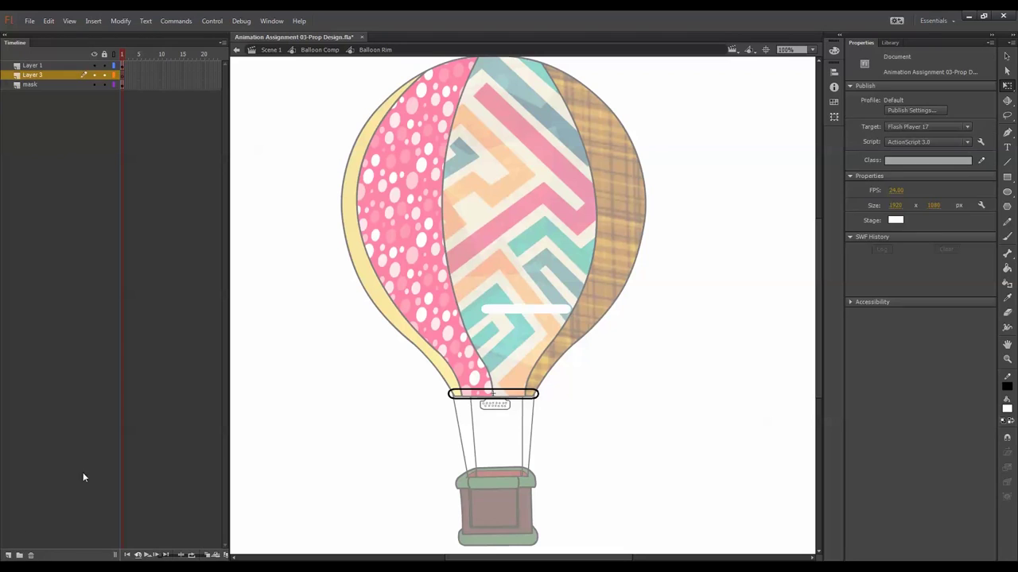
key(ctrl+z)
key(ctrl+z)
key(ctrl+z)
key(ctrl+z)
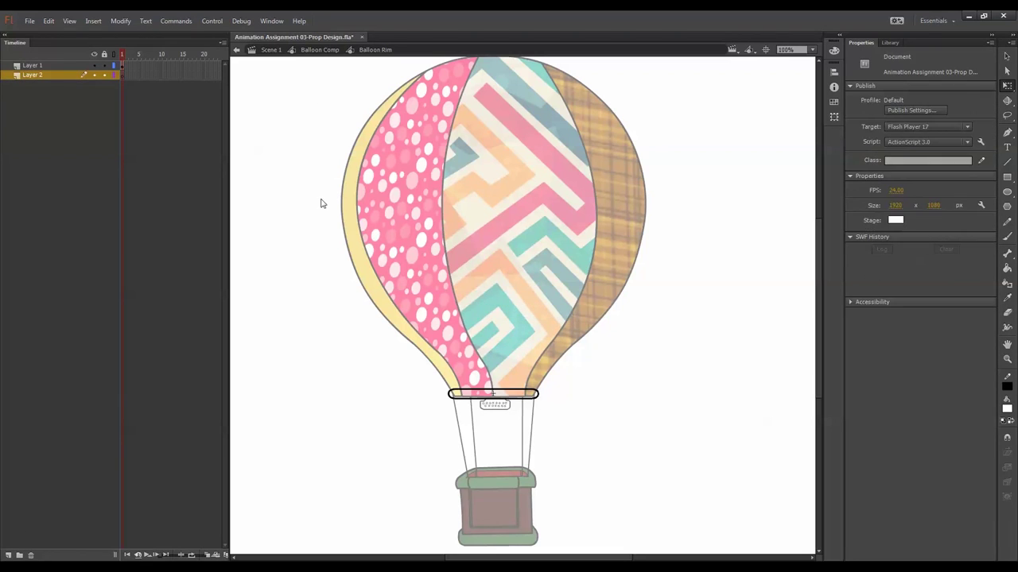
key(ctrl+z)
- Paste the cut white rim fill in its original place on Layer 2
key(ctrl+y)
key(ctrl+y)
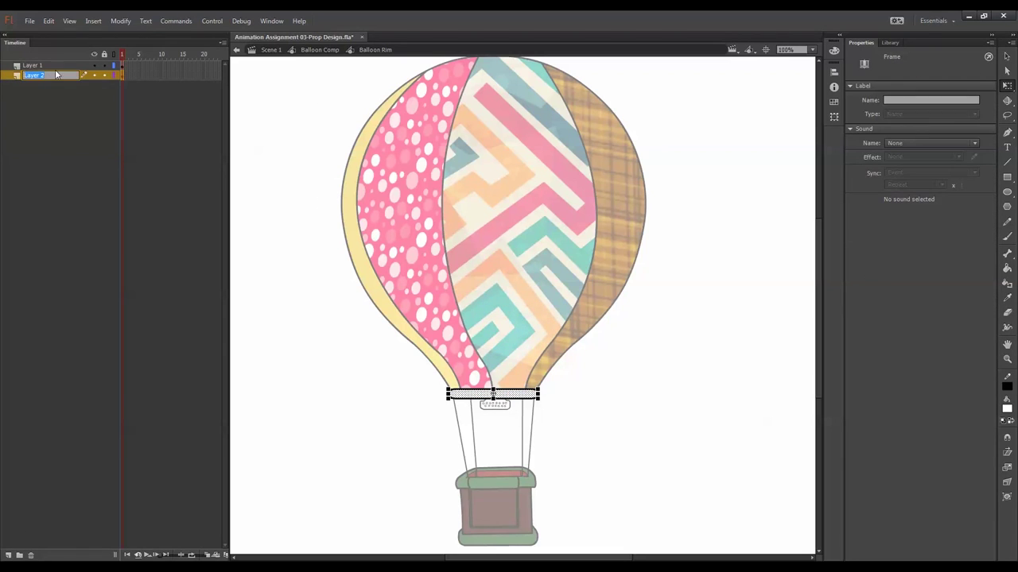
- Name the rim fill's layer mask and import the Texture-002 image onto a new layer beneath it
click(19, 556)
click(48, 84)
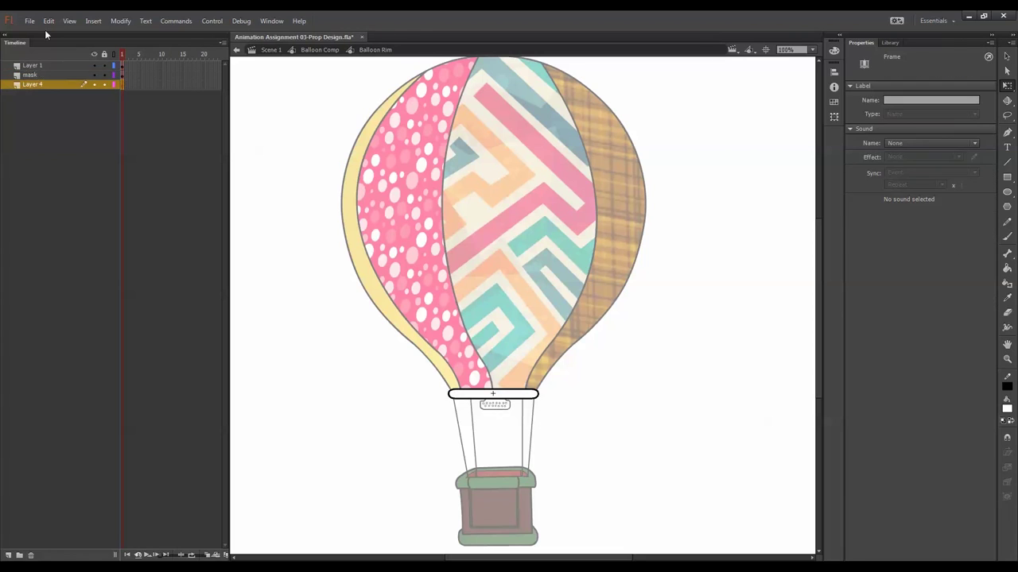
click(30, 20)
mouse_move(137, 193)
click(229, 186)
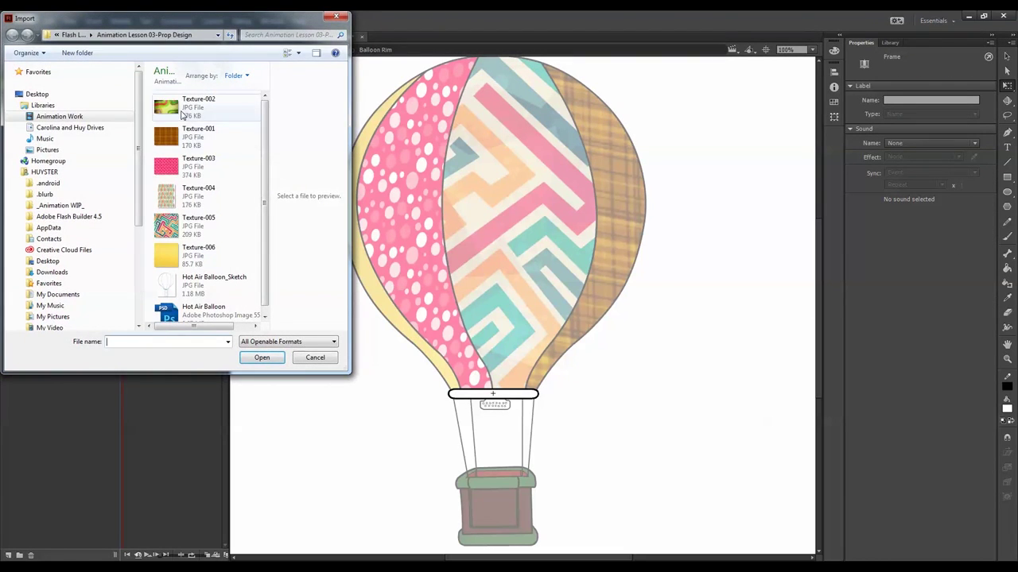
click(185, 111)
click(261, 356)
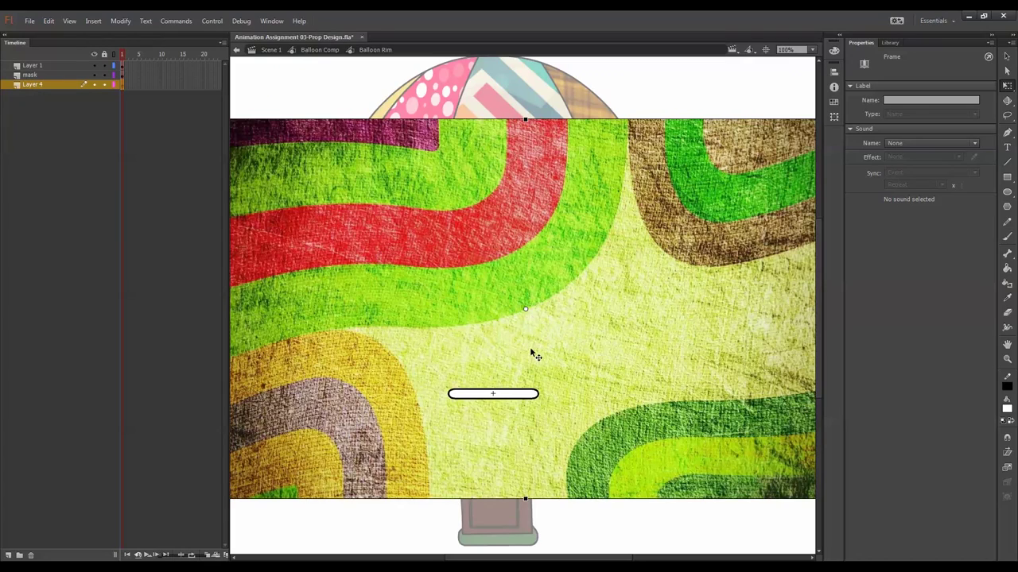
- Shrink the texture and position it over the balloon rim, and convert the mask layer into a mask for it
drag(609, 206, 506, 233)
drag(761, 146, 515, 413)
right_click(58, 80)
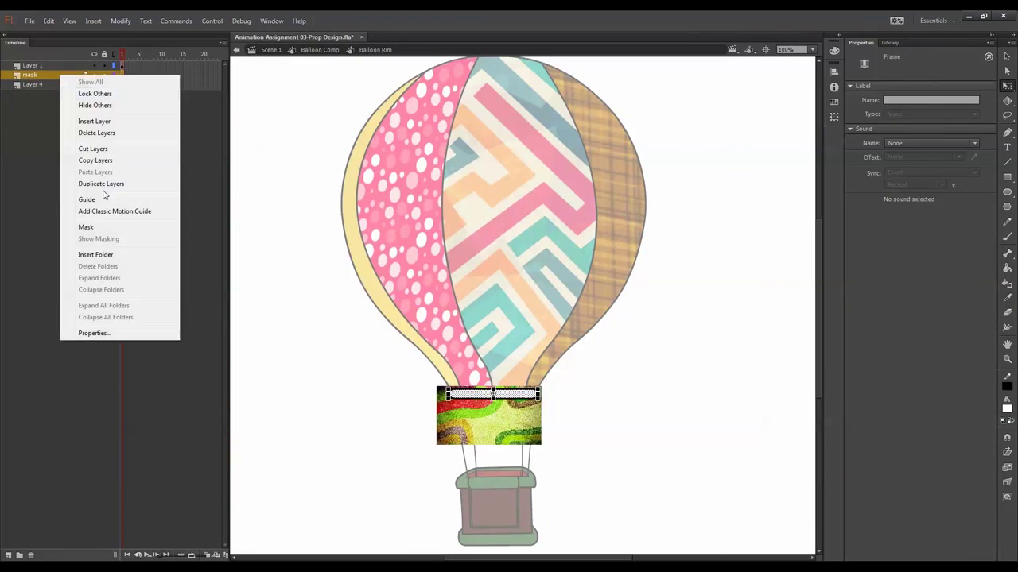
click(84, 228)
double_click(604, 385)
double_click(613, 399)
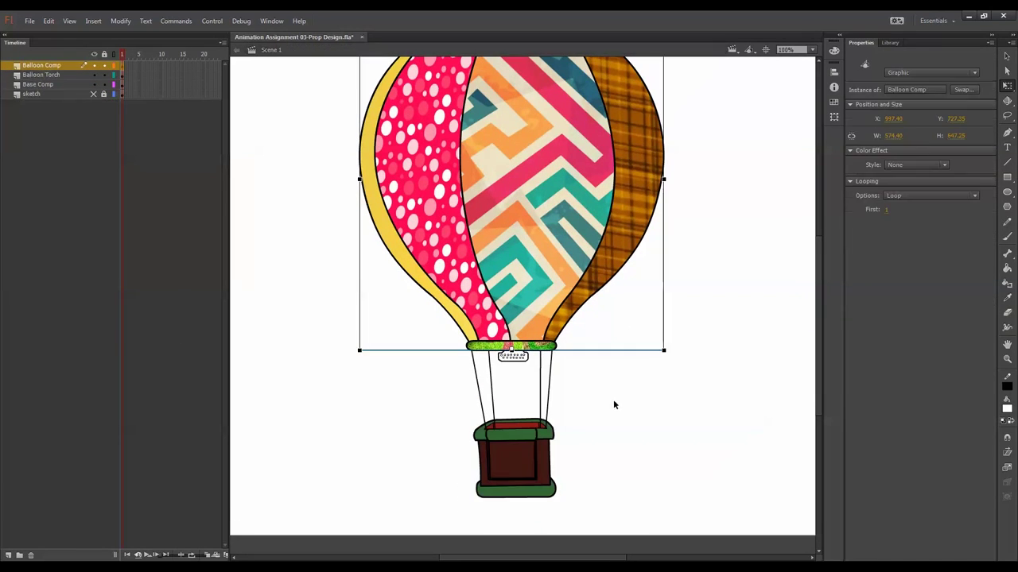
- Open the Balloon Torch symbol beneath the rim for editing
click(525, 358)
scroll(534, 368, up, 6)
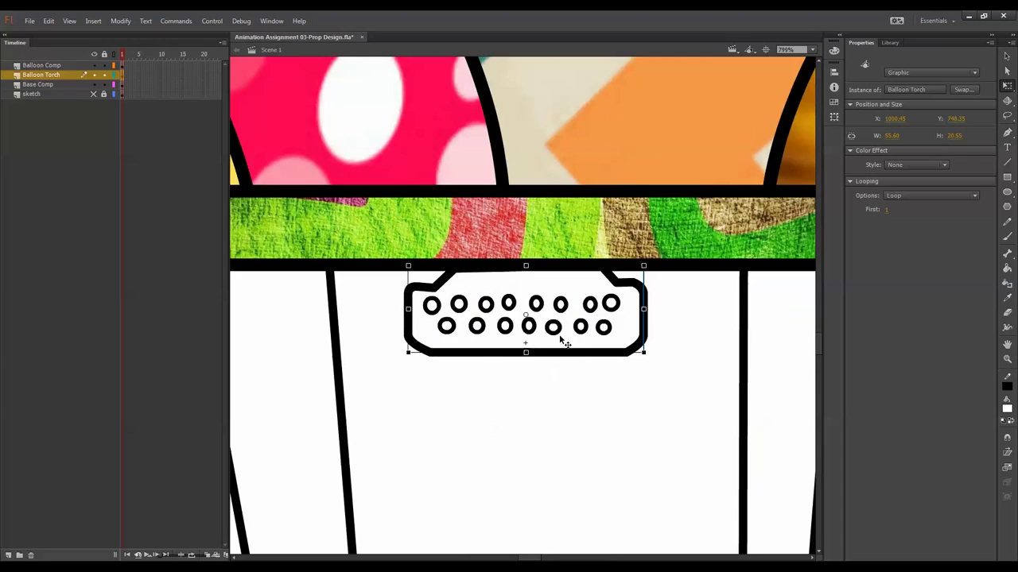
double_click(713, 267)
- Change the torch body's white fill to a linear gradient
click(673, 266)
click(834, 102)
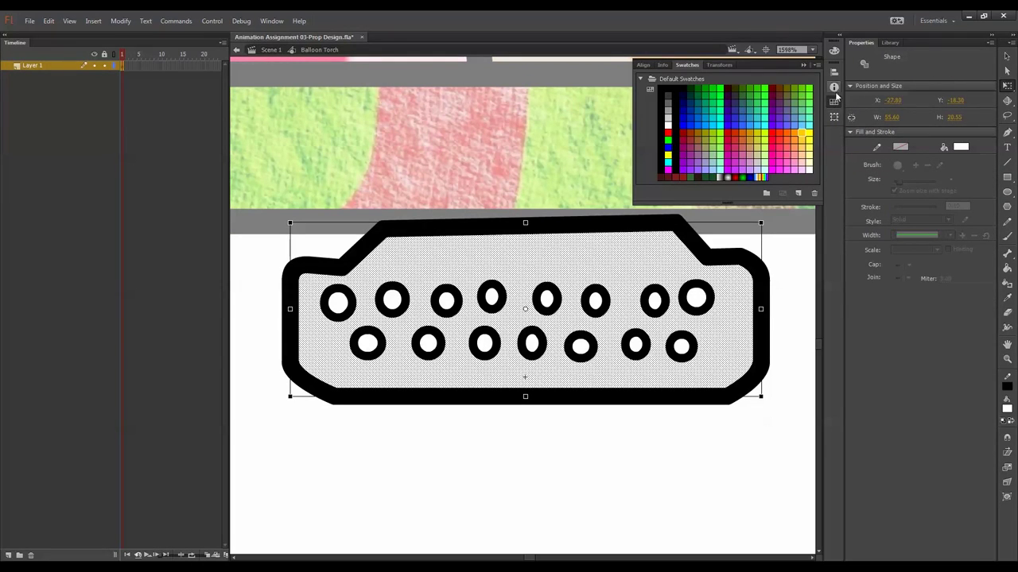
click(834, 52)
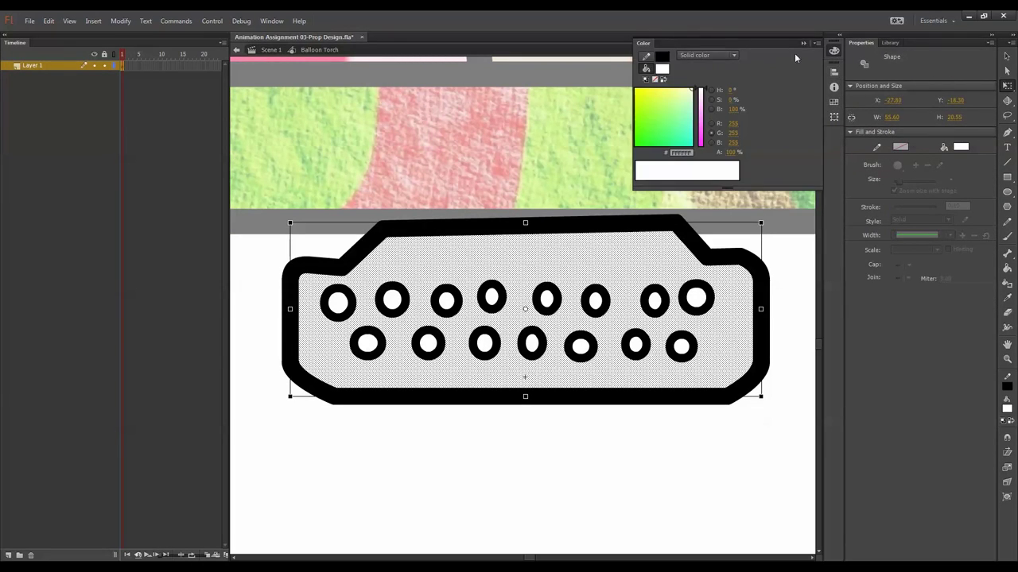
click(696, 56)
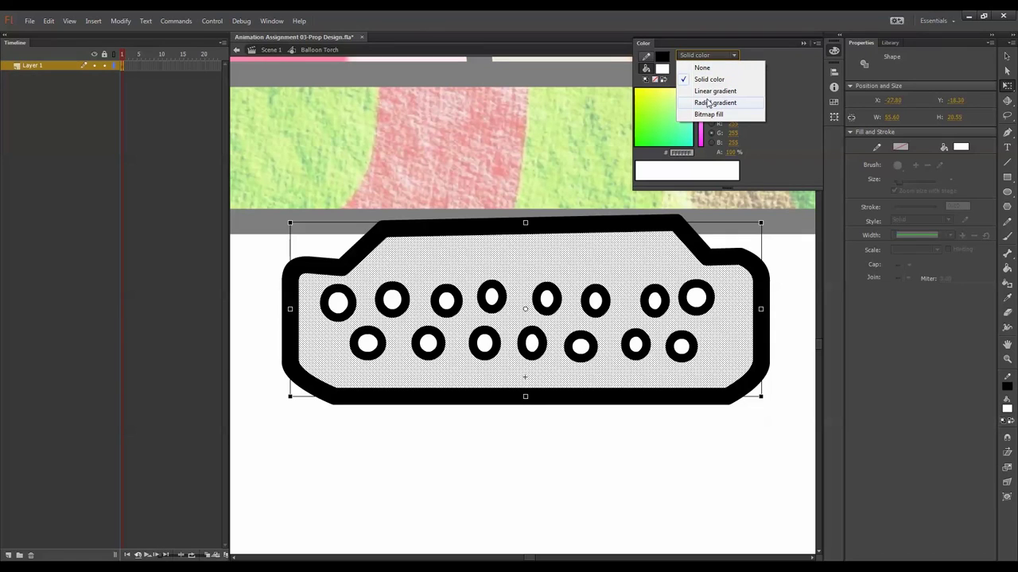
click(713, 91)
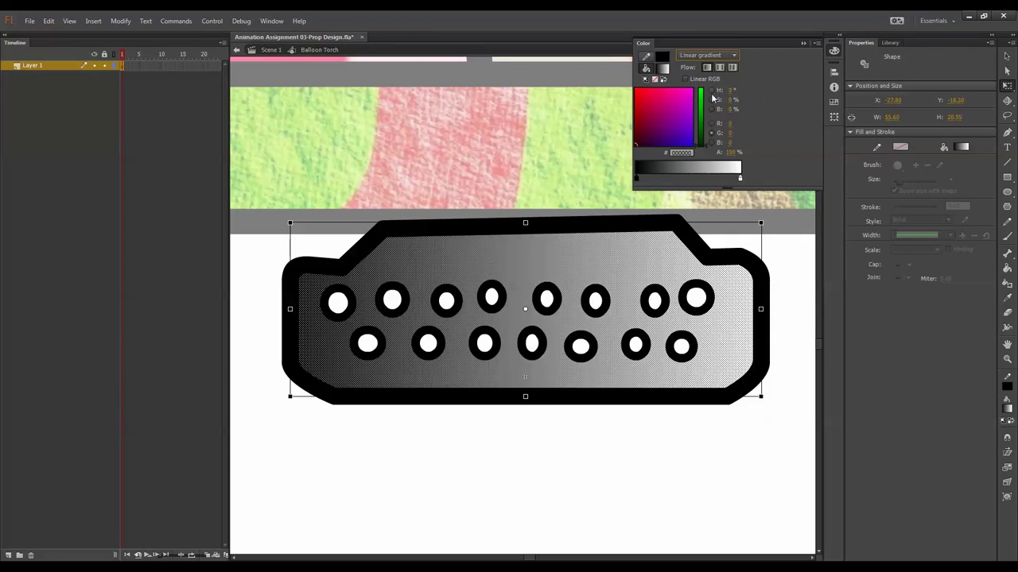
- Set the gradient's black starting colour stop to dark red #390000
double_click(636, 179)
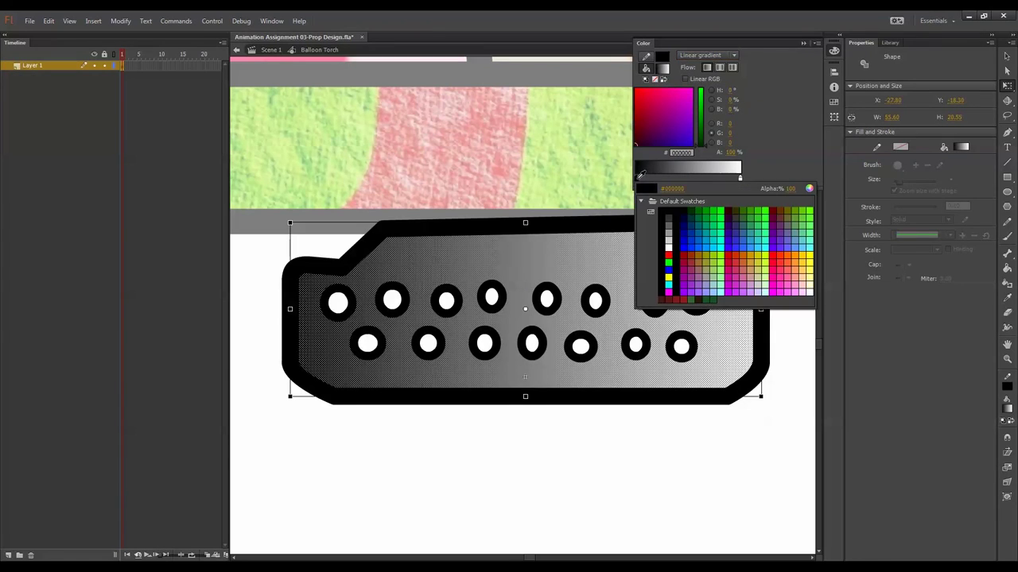
click(810, 193)
drag(809, 455, 816, 503)
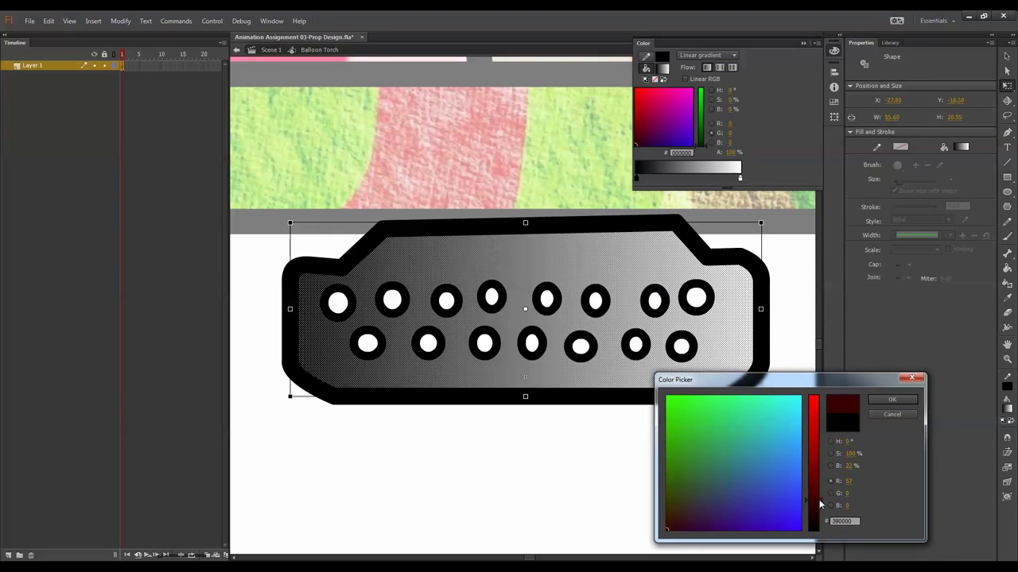
click(883, 400)
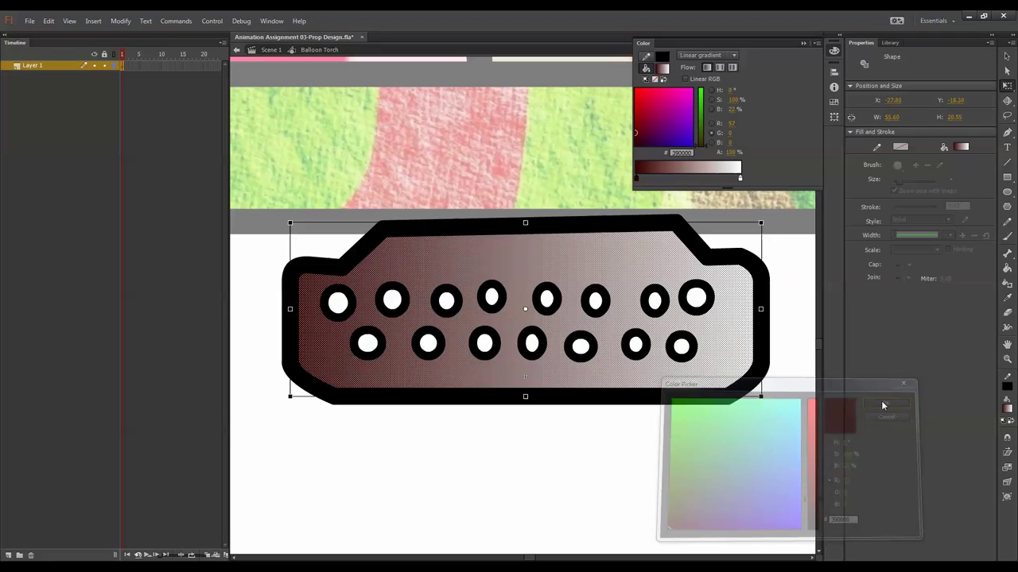
- Set the gradient's white end colour stop to red #B41209
double_click(740, 180)
click(915, 190)
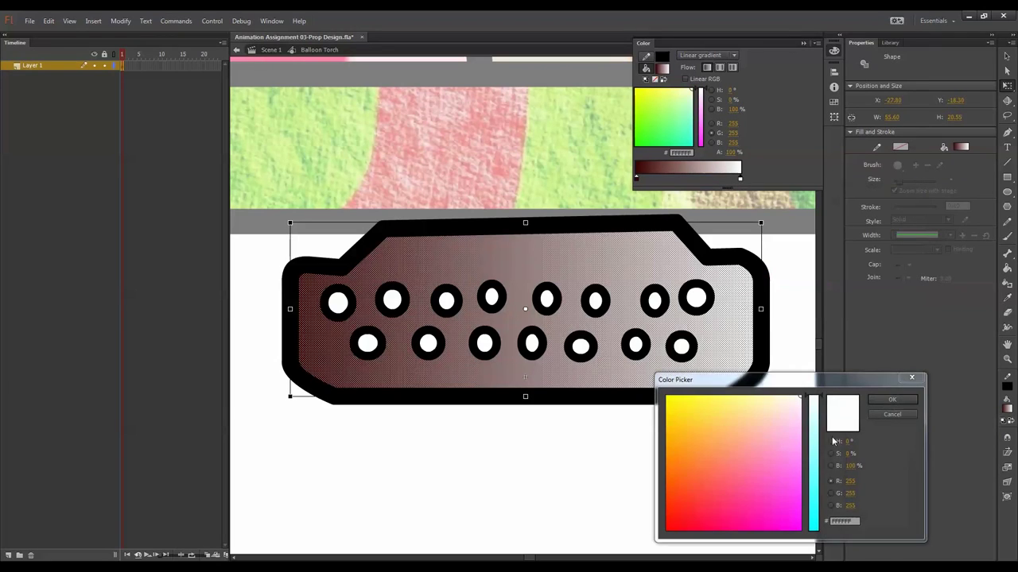
click(670, 521)
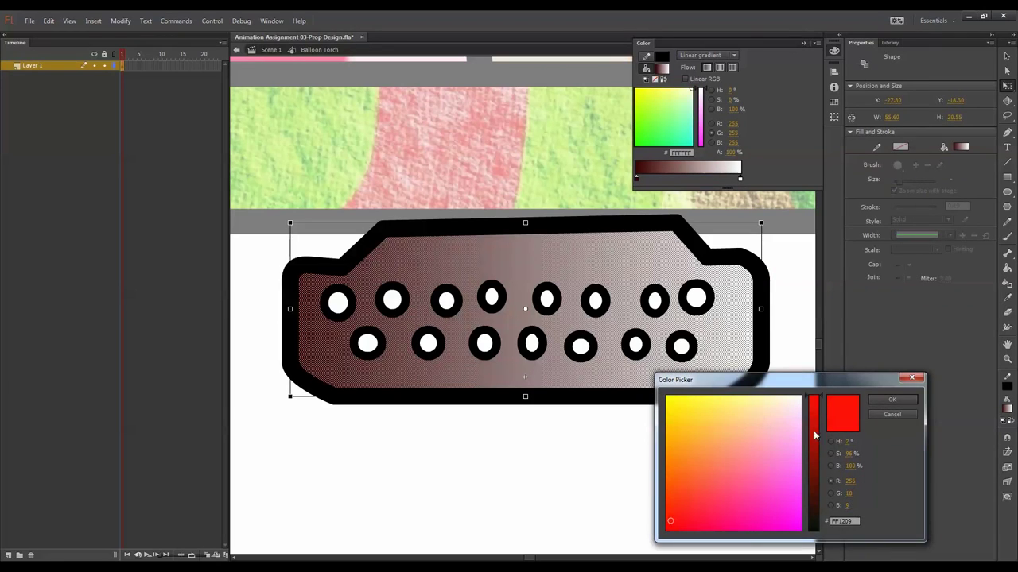
drag(818, 398, 817, 430)
click(892, 400)
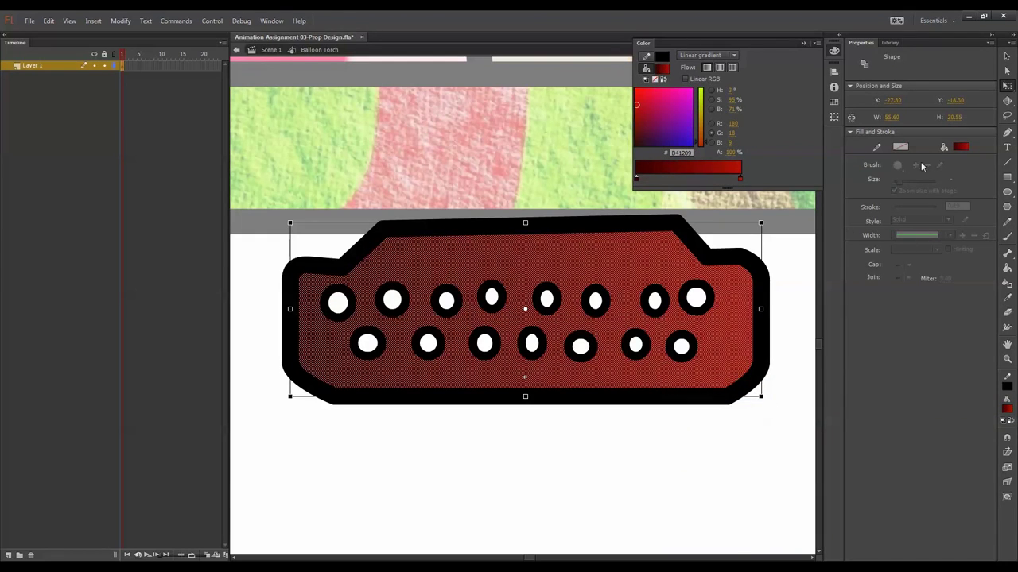
- Rotate the torch's gradient to run vertically with the lighter red at the top, and return to Scene 1
click(1008, 86)
click(942, 96)
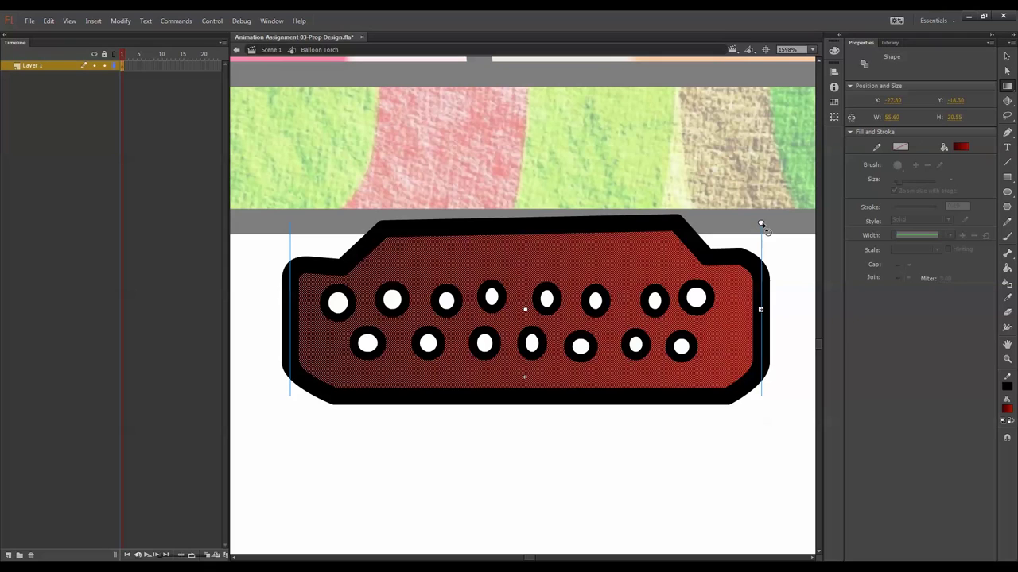
drag(761, 224, 493, 221)
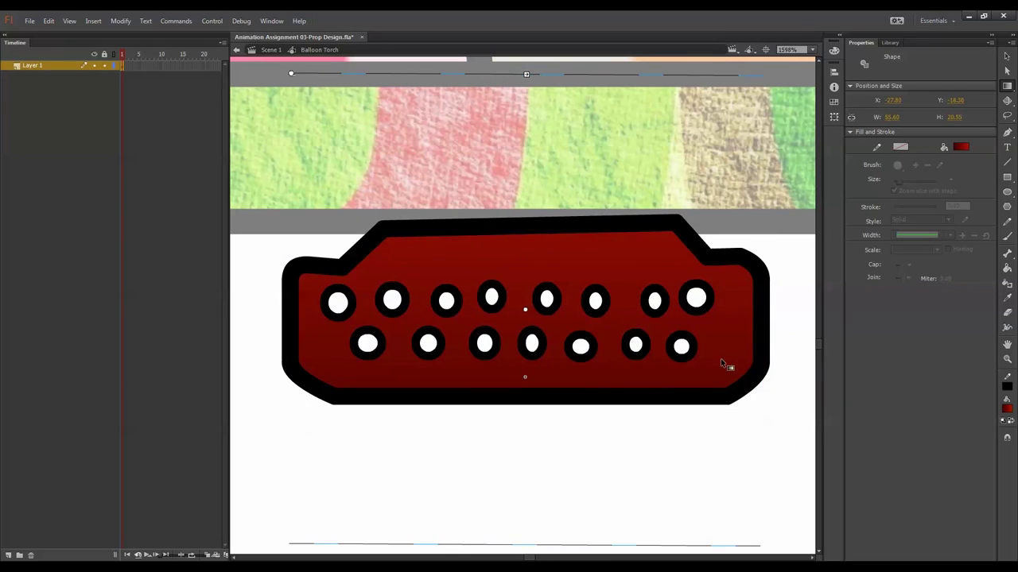
click(938, 85)
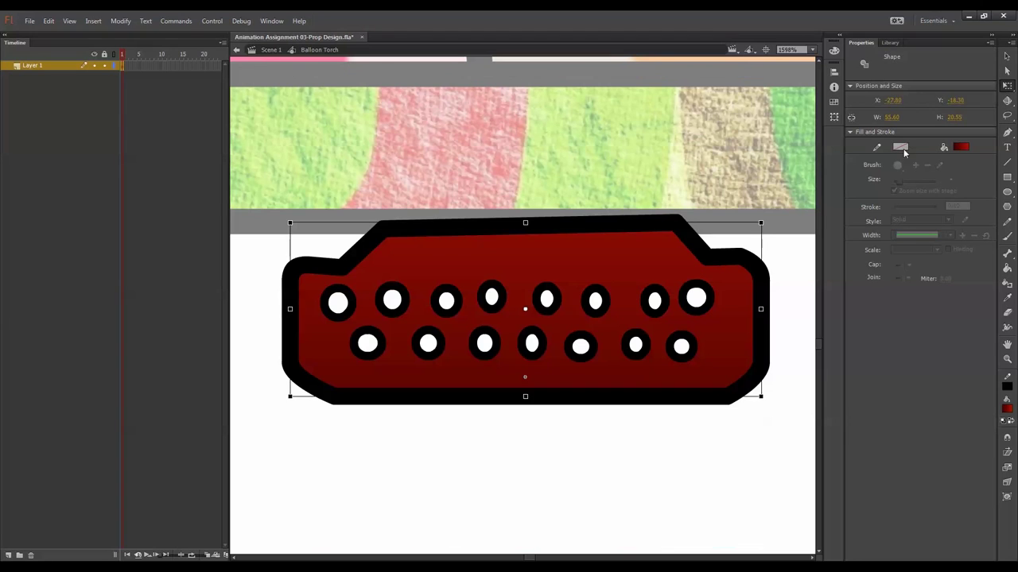
double_click(781, 270)
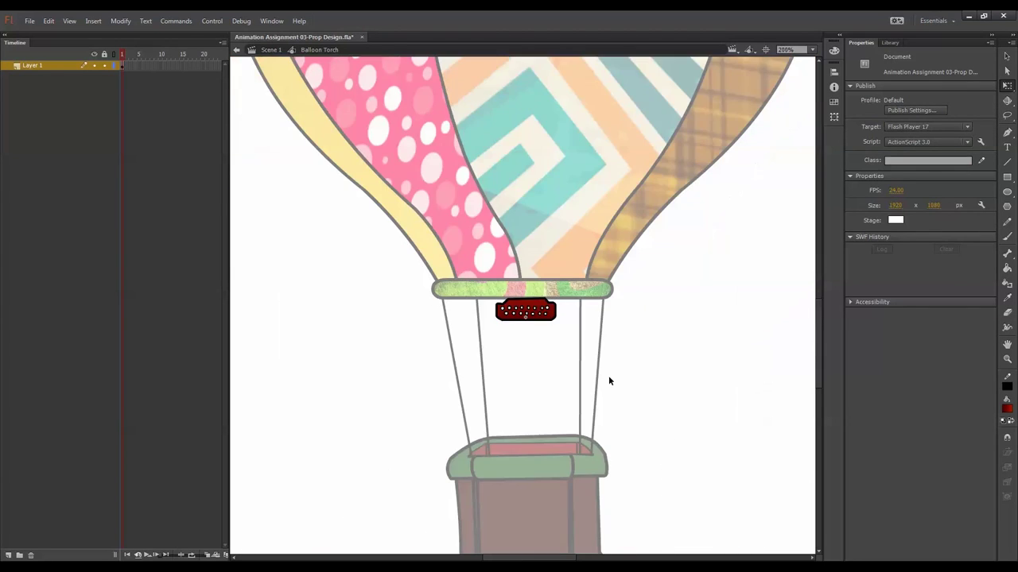
click(651, 355)
key(ctrl+minus)
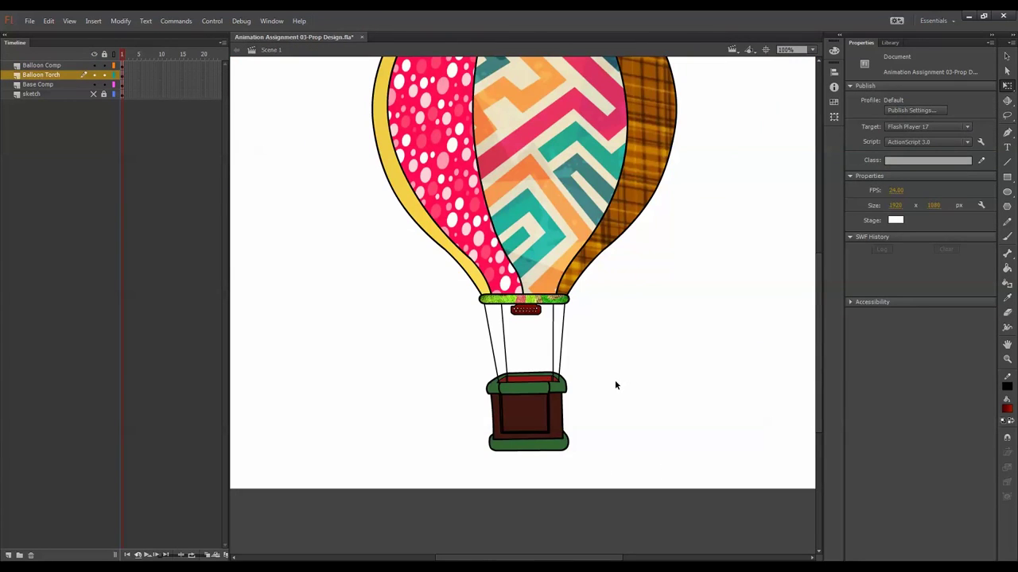
- Show the sketch layer to compare it with the artwork layers, and restore the original layer visibility
key(ctrl+minus)
key(ctrl+equal)
key(space)
drag(668, 370, 652, 382)
click(94, 94)
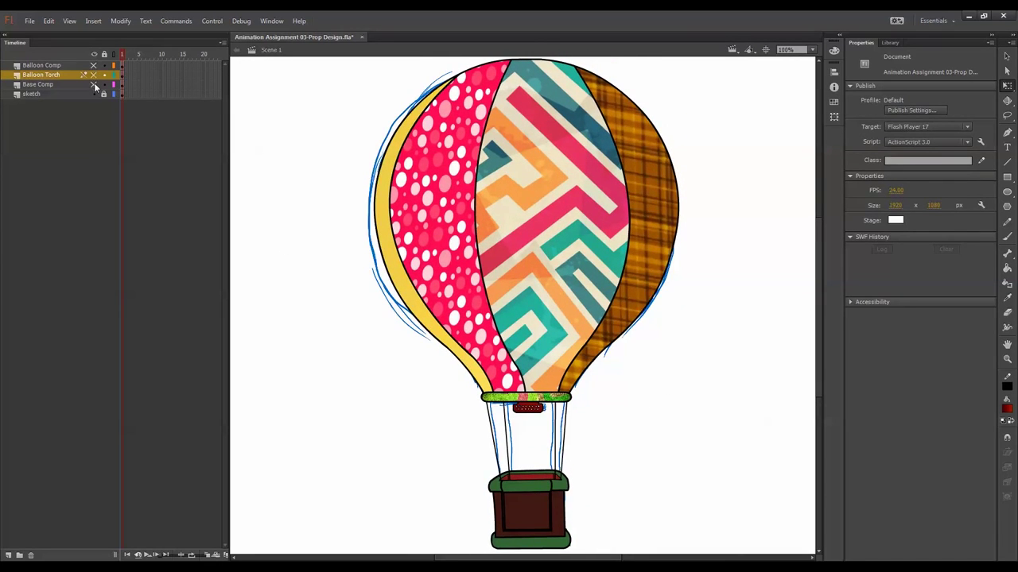
mouse_move(94, 85)
mouse_down()
mouse_move(94, 65)
mouse_move(93, 86)
mouse_up()
click(95, 93)
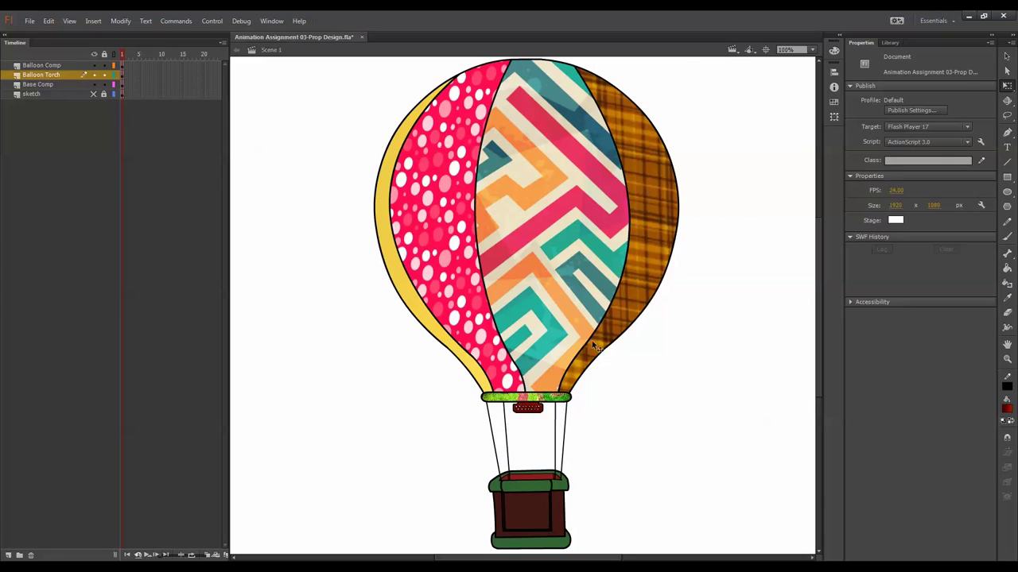
- Try transforming the balloon together with its torch and the torch on its own, undoing each change
click(591, 340)
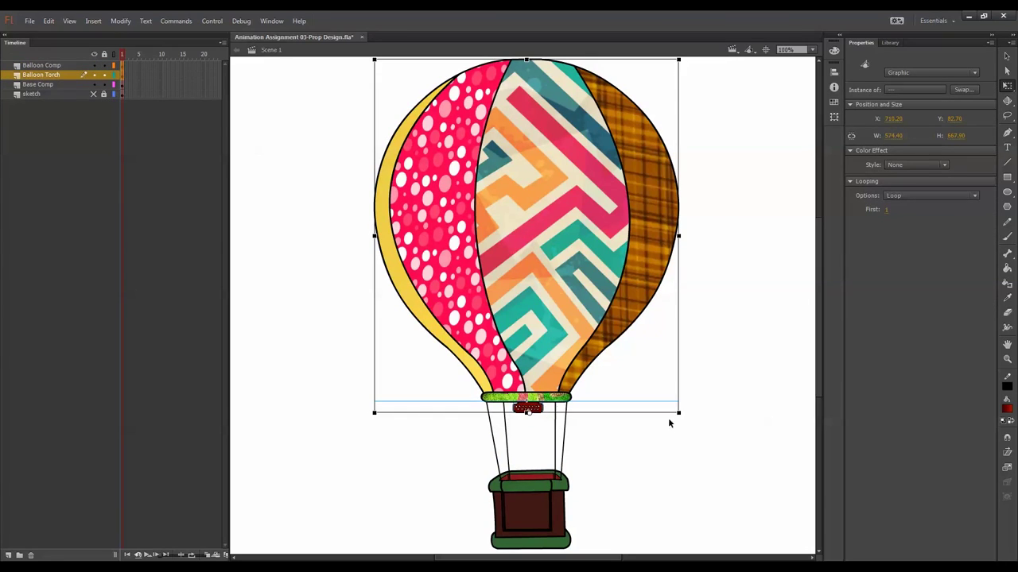
drag(687, 425, 690, 385)
key(ctrl+z)
click(538, 408)
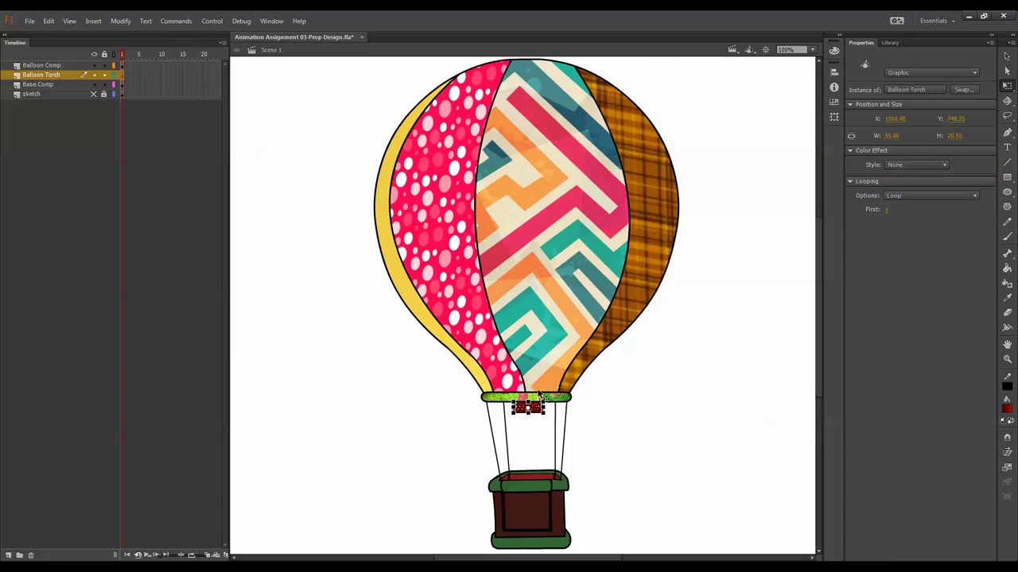
drag(556, 406, 567, 414)
key(ctrl+z)
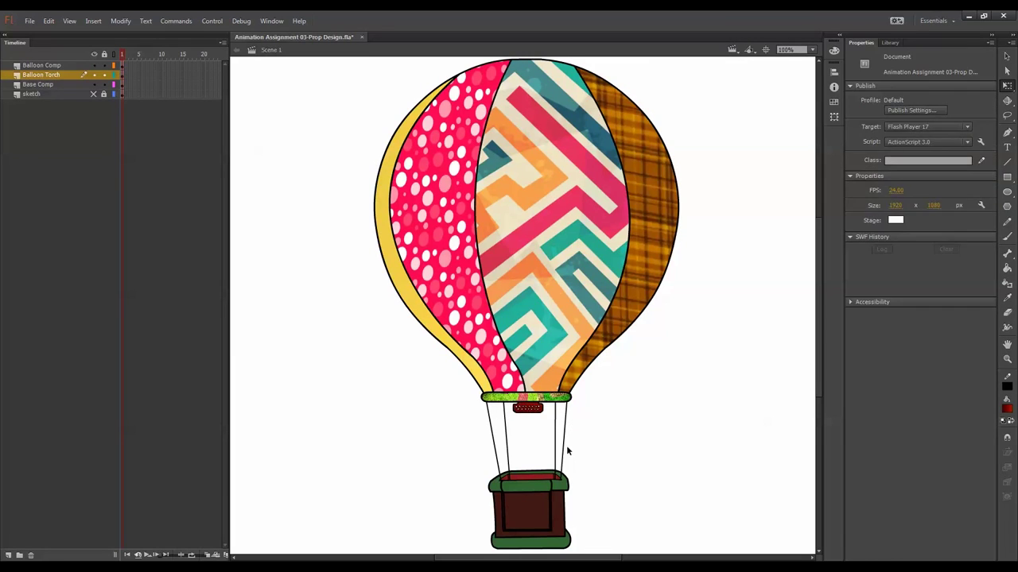
- Inside the Base Comp symbol, set the Base Door instance's first frame to 10, and return to Scene 1
click(563, 451)
double_click(561, 493)
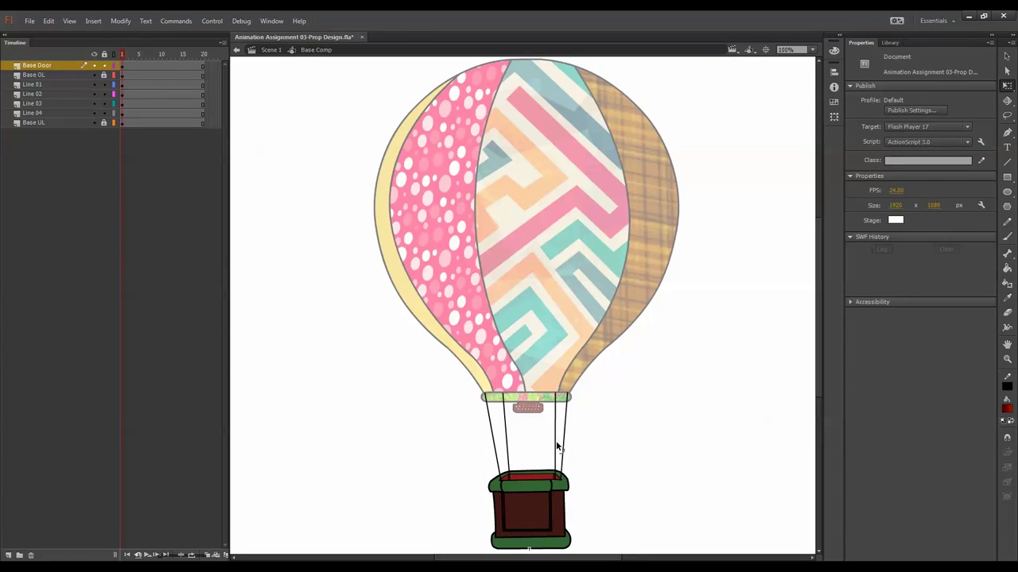
double_click(531, 449)
double_click(539, 491)
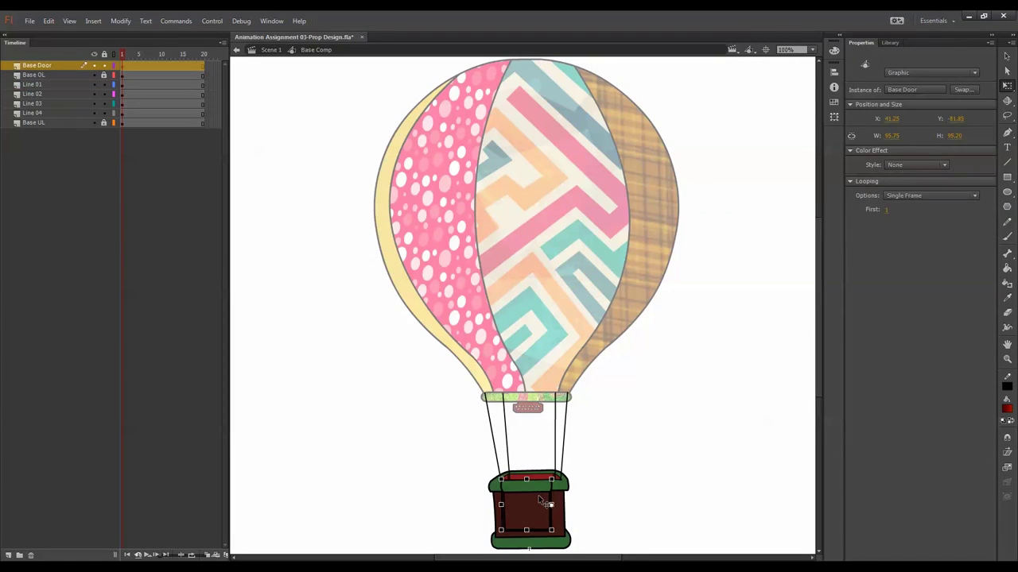
click(886, 210)
text(10)
key(Return)
double_click(713, 390)
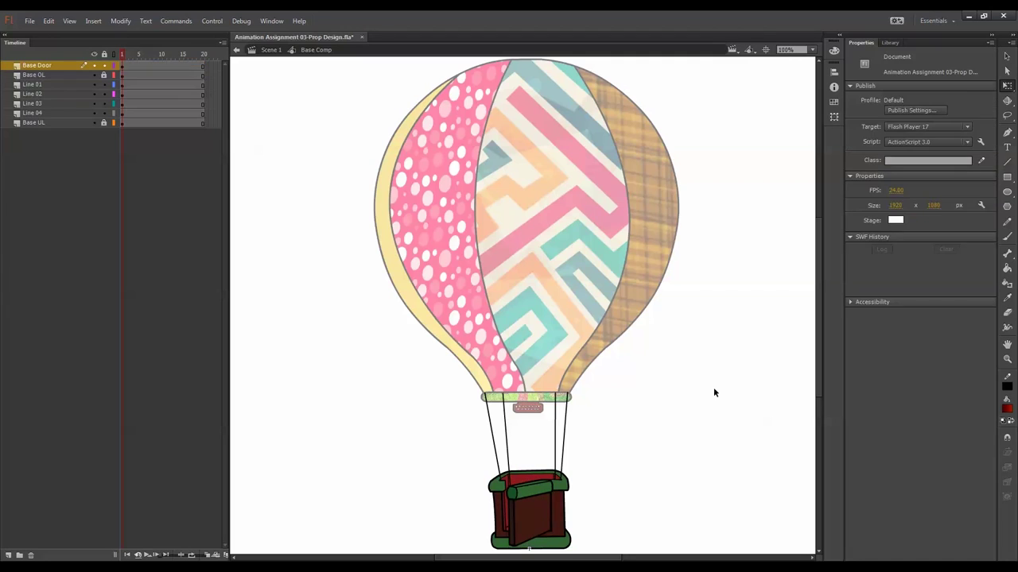
click(701, 407)
- Save the finished hot air balloon document
key(ctrl+minus)
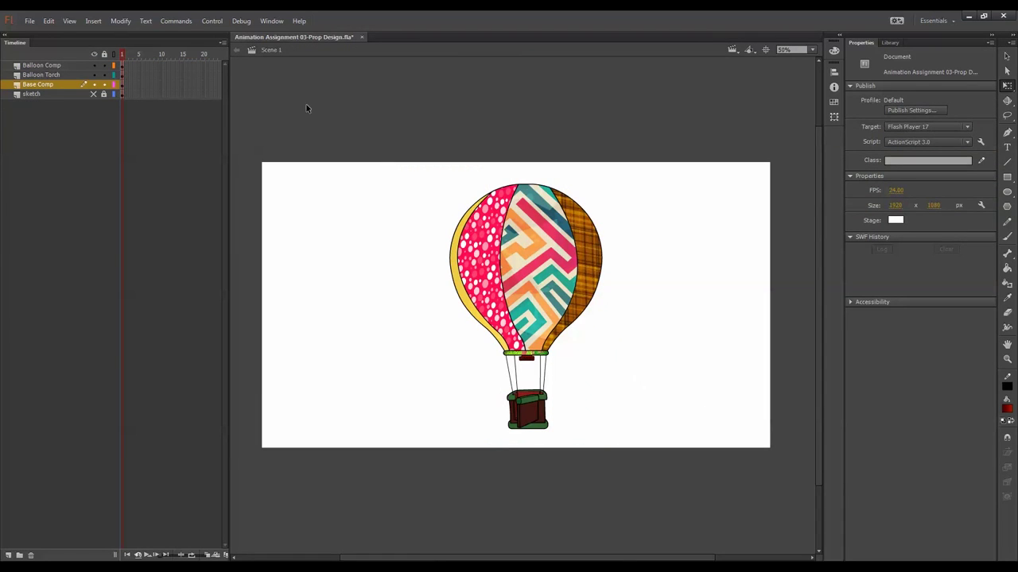
click(30, 21)
click(63, 126)
key(ctrl+equal)
key(space)
drag(697, 322, 694, 313)
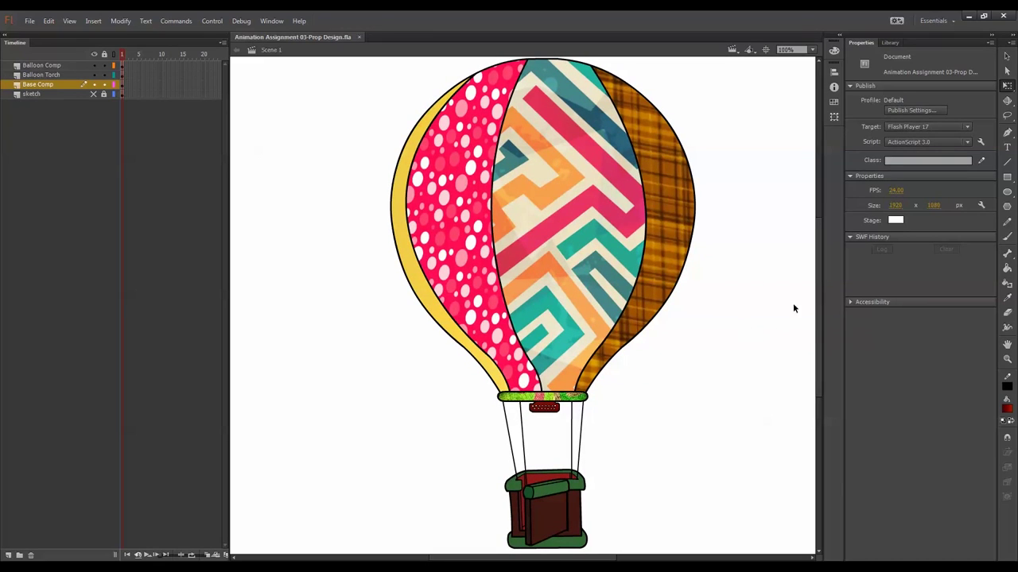